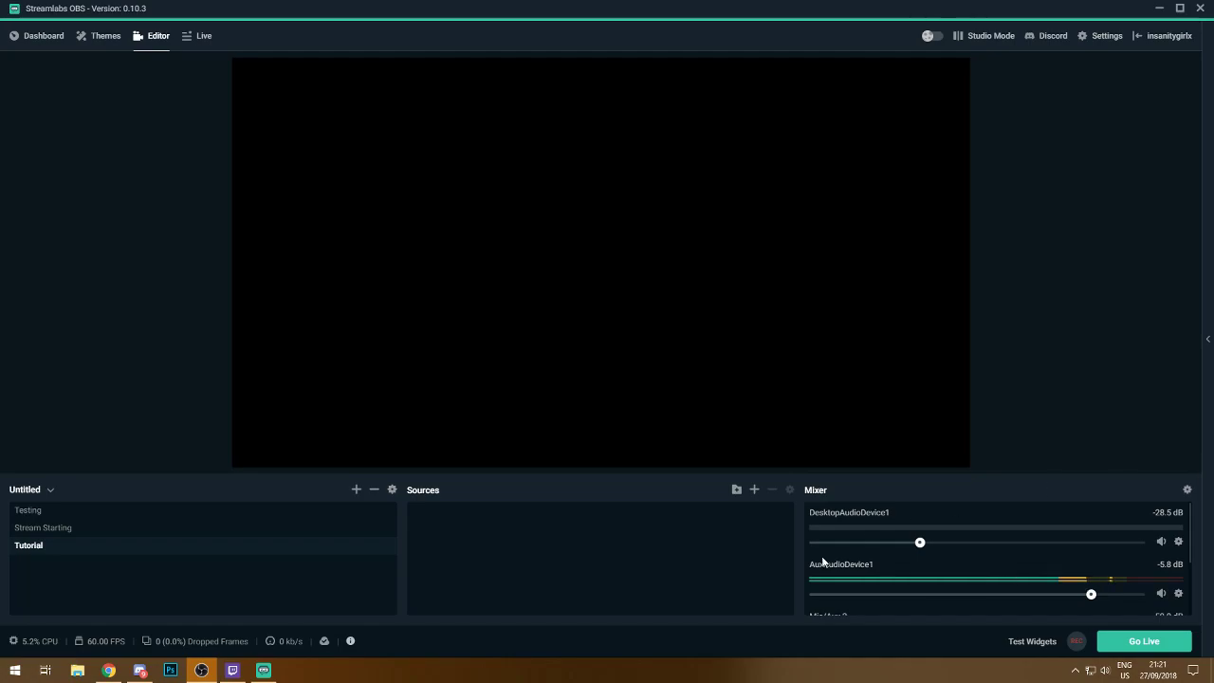
- Open the new-scene naming prompt and cancel it, and view the Testing scene before returning to the Tutorial scene
{"action": "left_click", "coordinate": [356, 490]}
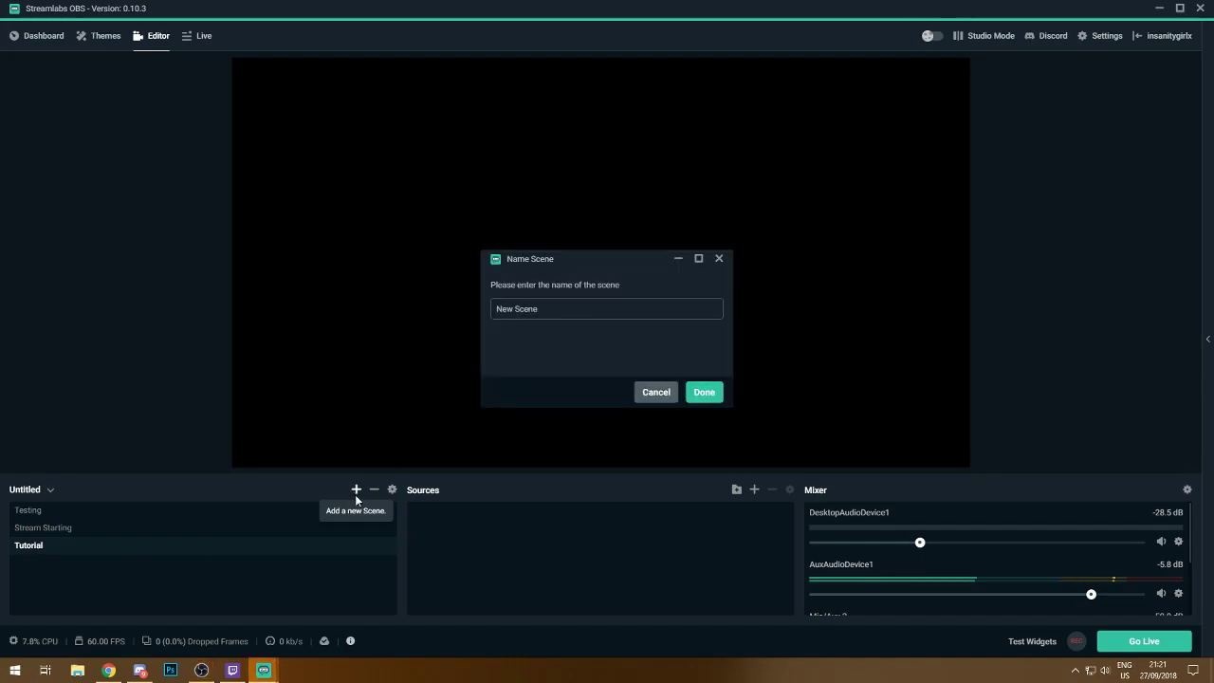
{"action": "left_click", "coordinate": [653, 392]}
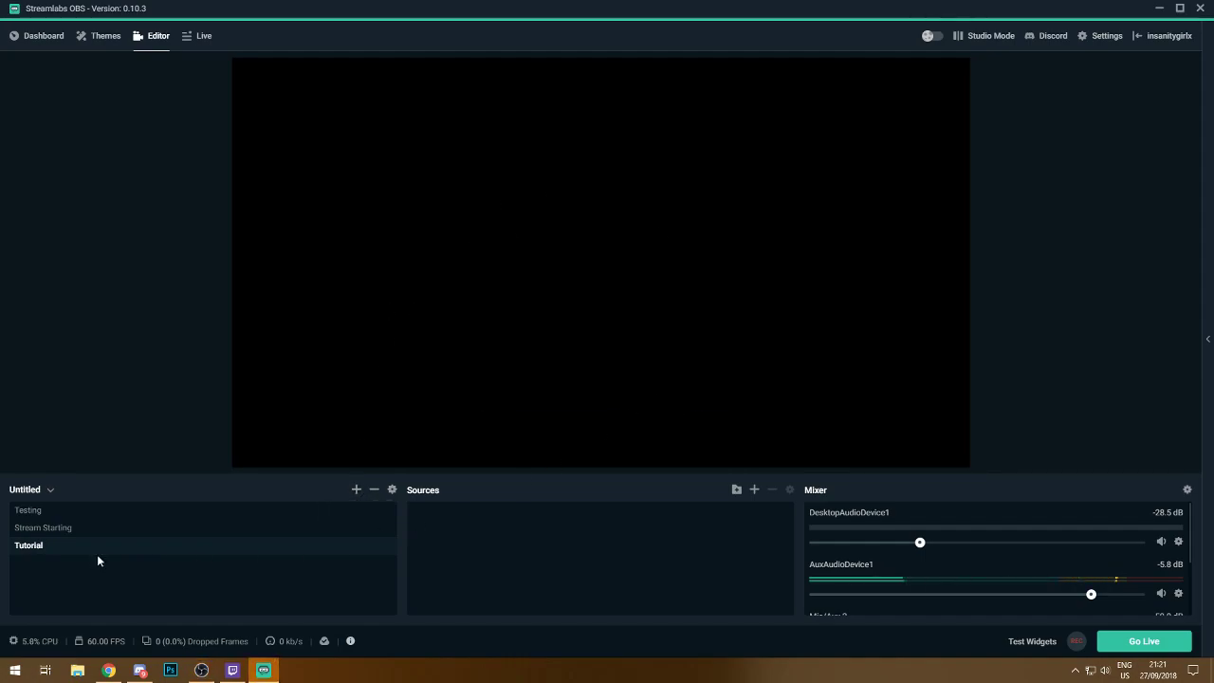
{"action": "left_click", "coordinate": [57, 512]}
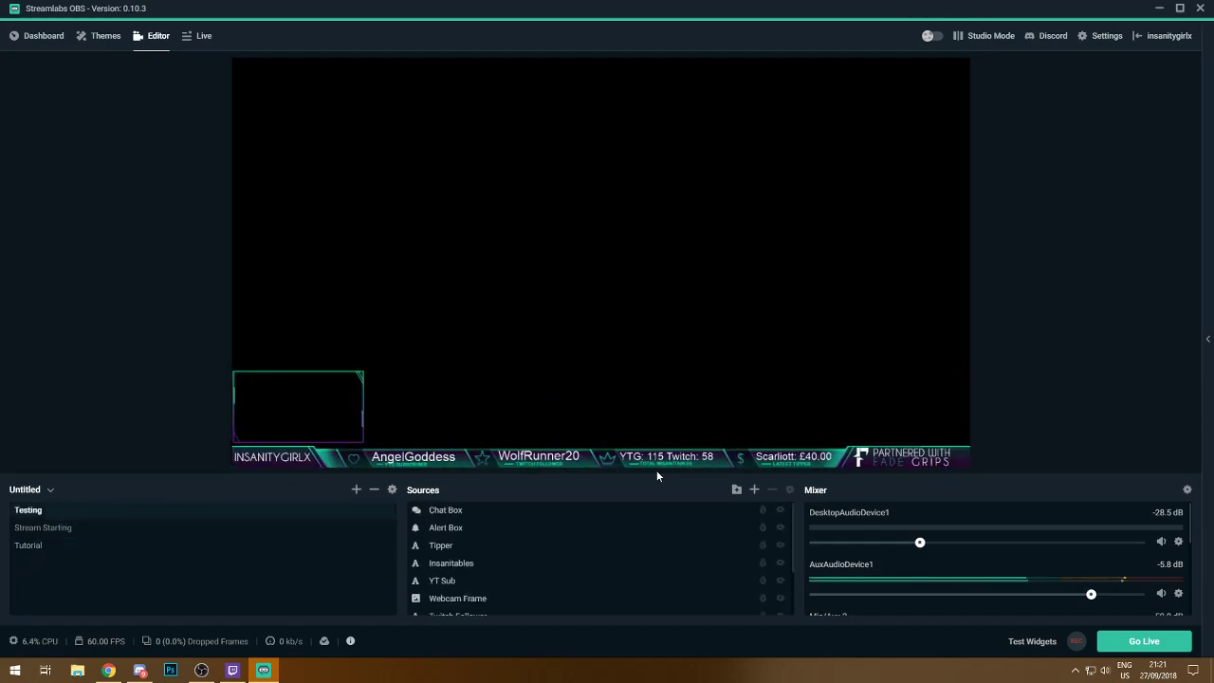
{"action": "left_click", "coordinate": [64, 548]}
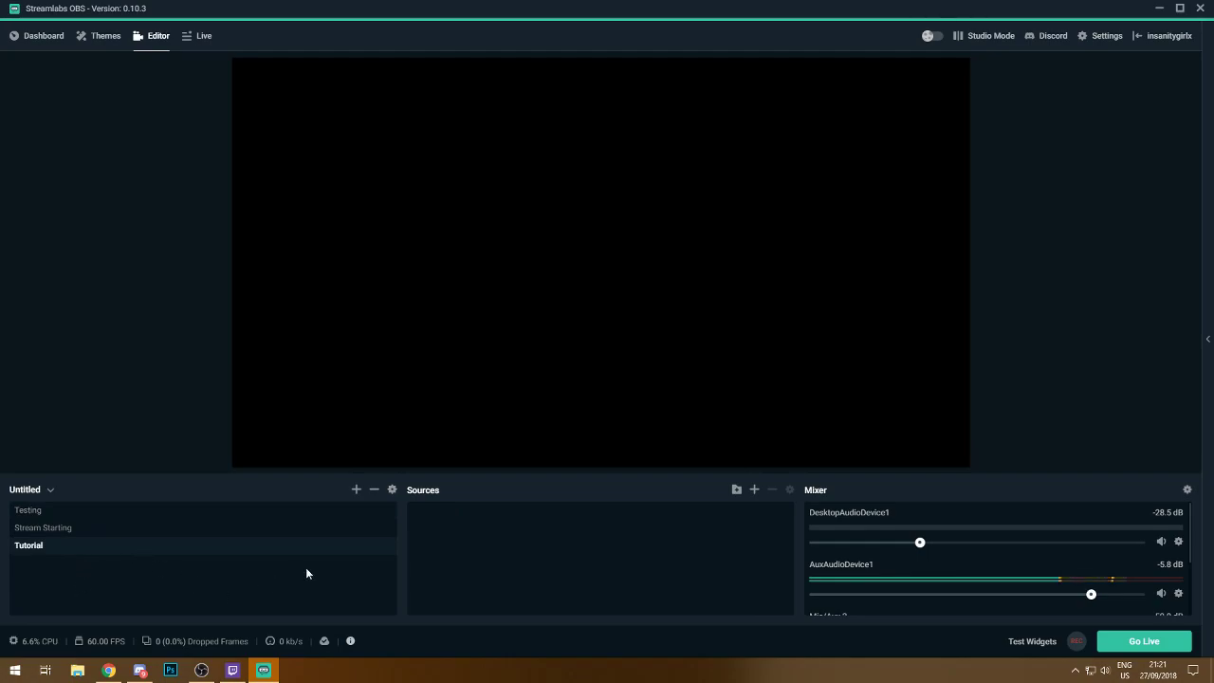
- Open the theme library and look through the scene themes on the first page
{"action": "left_click", "coordinate": [100, 36]}
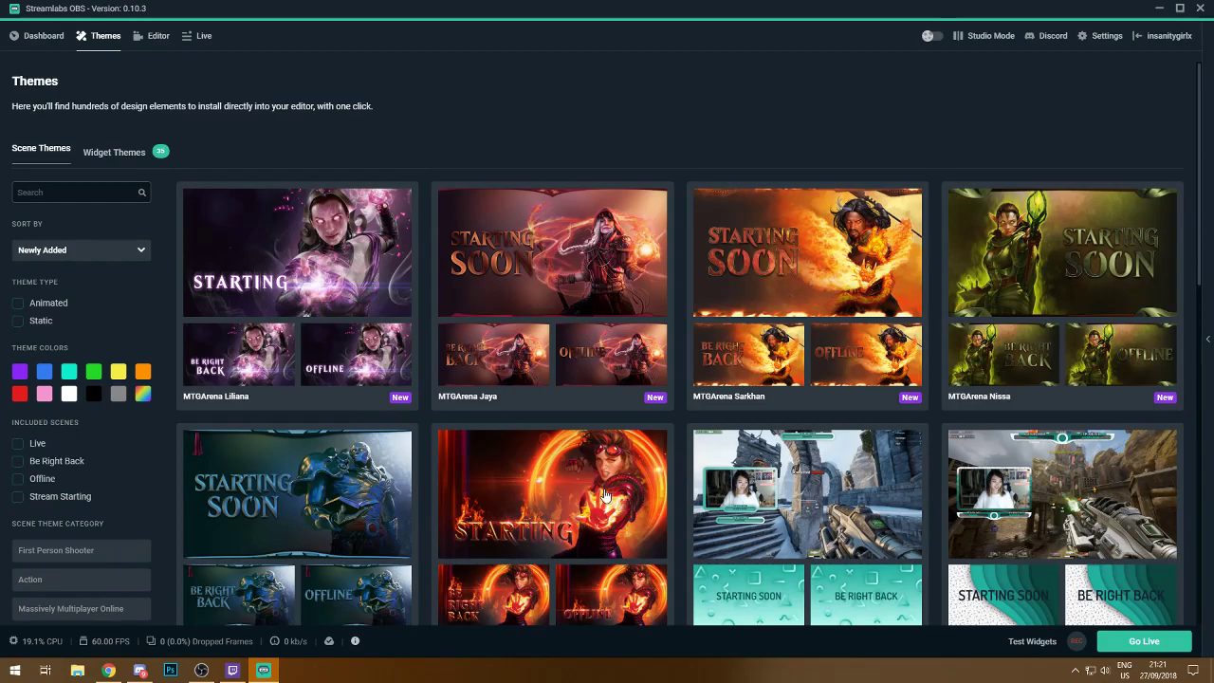
{"action": "scroll", "coordinate": [604, 496], "scroll_direction": "down", "scroll_amount": 3}
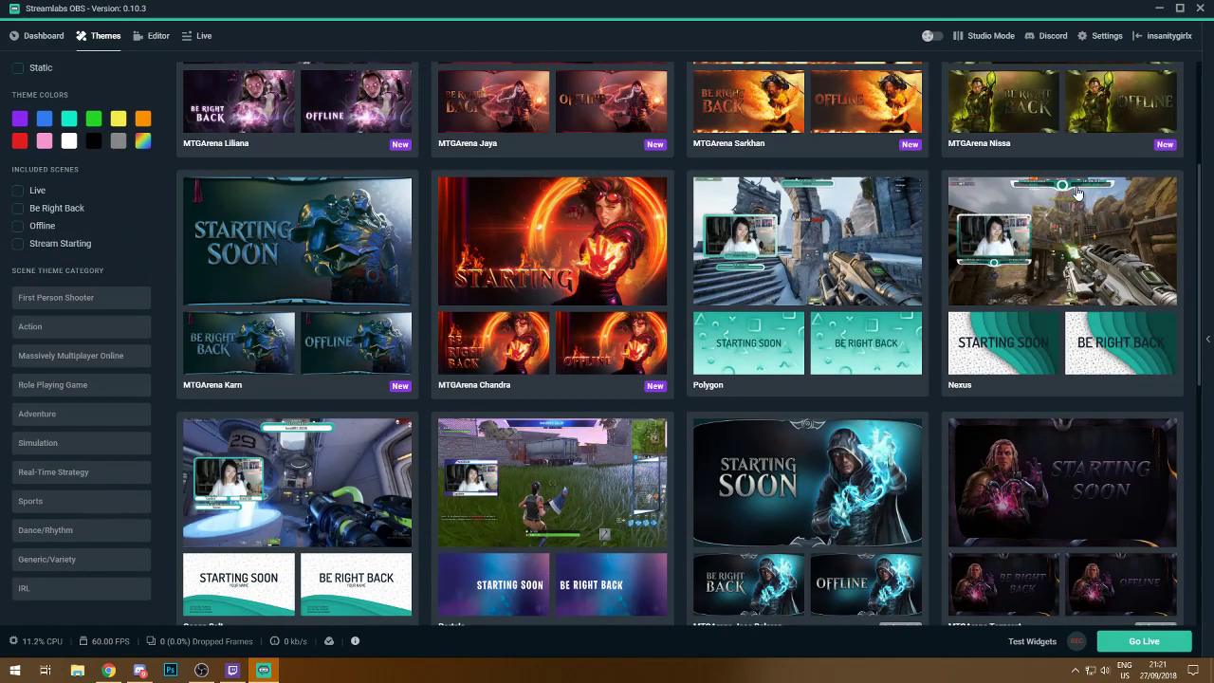
{"action": "scroll", "coordinate": [503, 436], "scroll_direction": "down", "scroll_amount": 2}
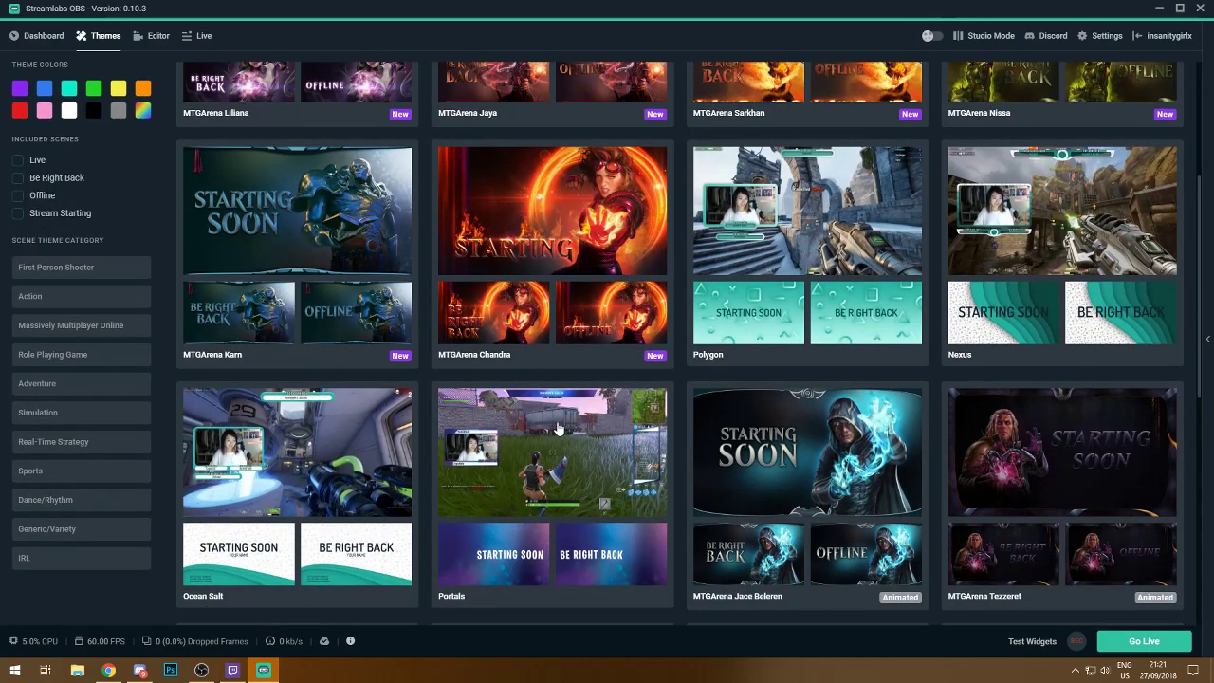
{"action": "scroll", "coordinate": [578, 355], "scroll_direction": "down", "scroll_amount": 3}
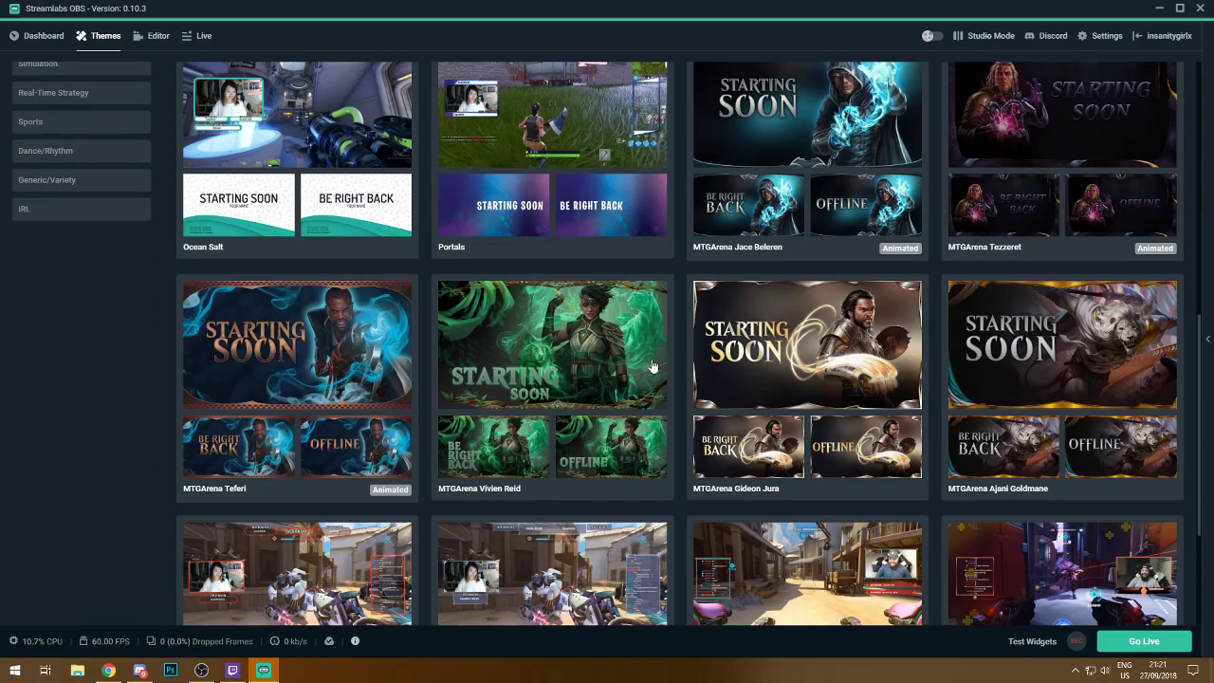
{"action": "scroll", "coordinate": [512, 415], "scroll_direction": "up", "scroll_amount": 1}
{"action": "scroll", "coordinate": [502, 407], "scroll_direction": "down", "scroll_amount": 4}
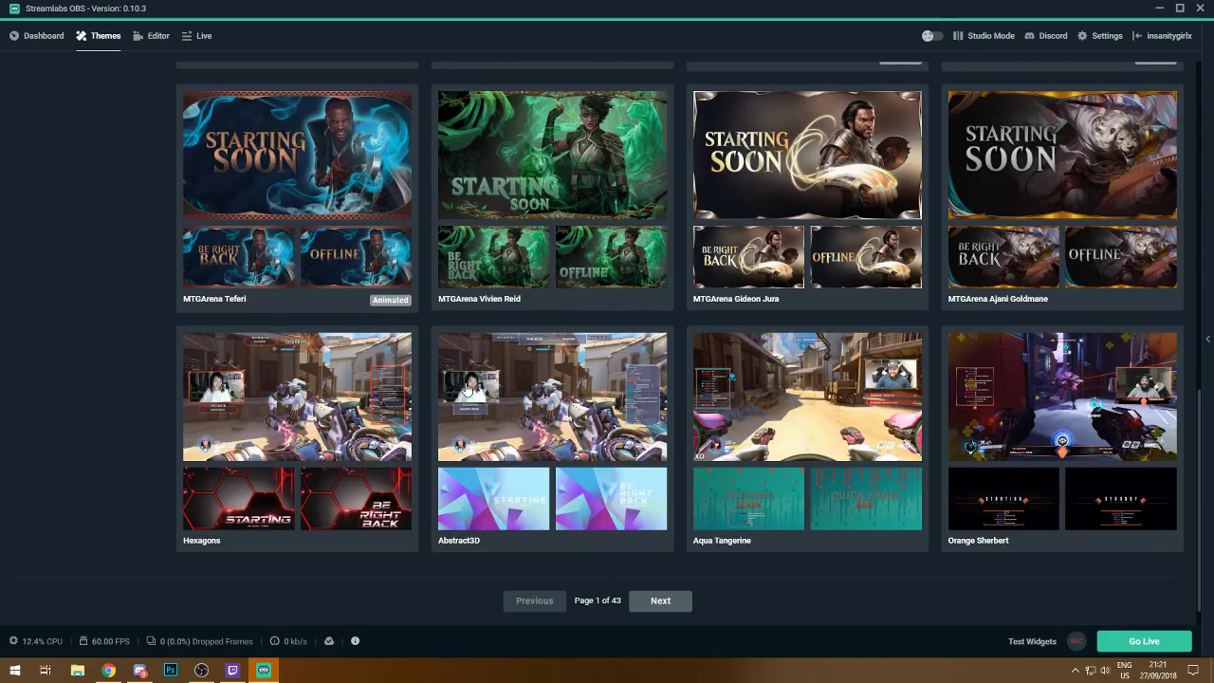
- Browse pages 2 and 3 of the scene themes and examine the overlay designs offered
{"action": "left_click", "coordinate": [661, 601]}
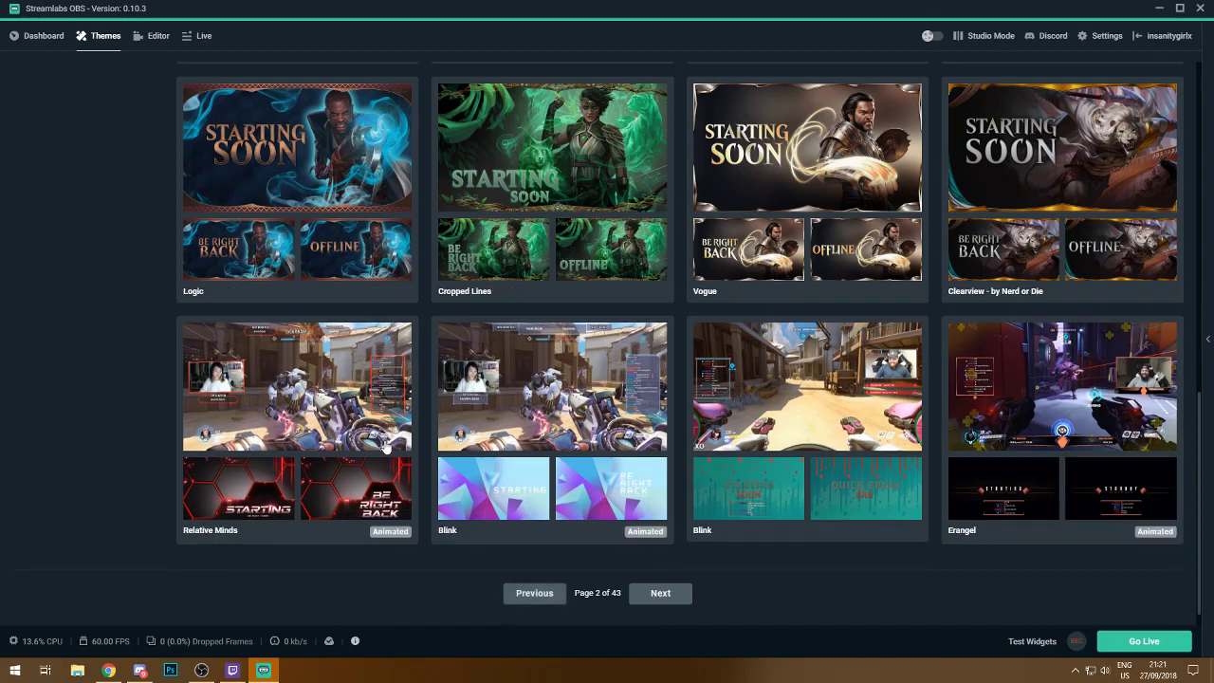
{"action": "scroll", "coordinate": [561, 461], "scroll_direction": "up", "scroll_amount": 10}
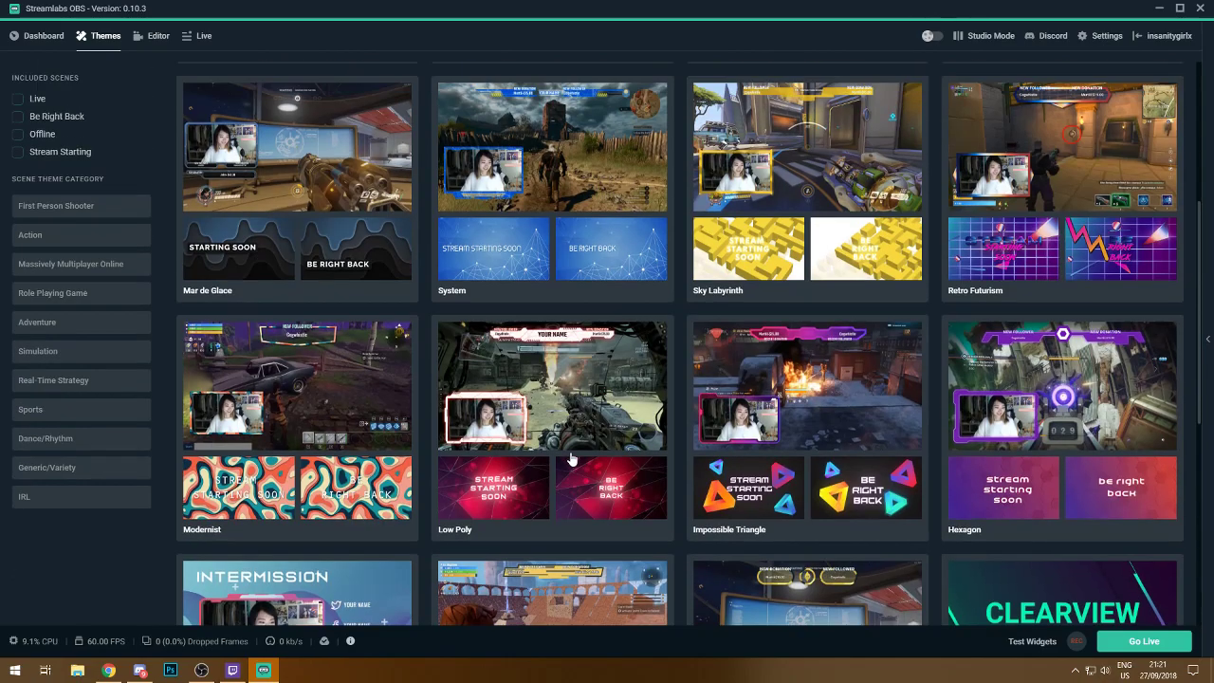
{"action": "scroll", "coordinate": [588, 247], "scroll_direction": "down", "scroll_amount": 2}
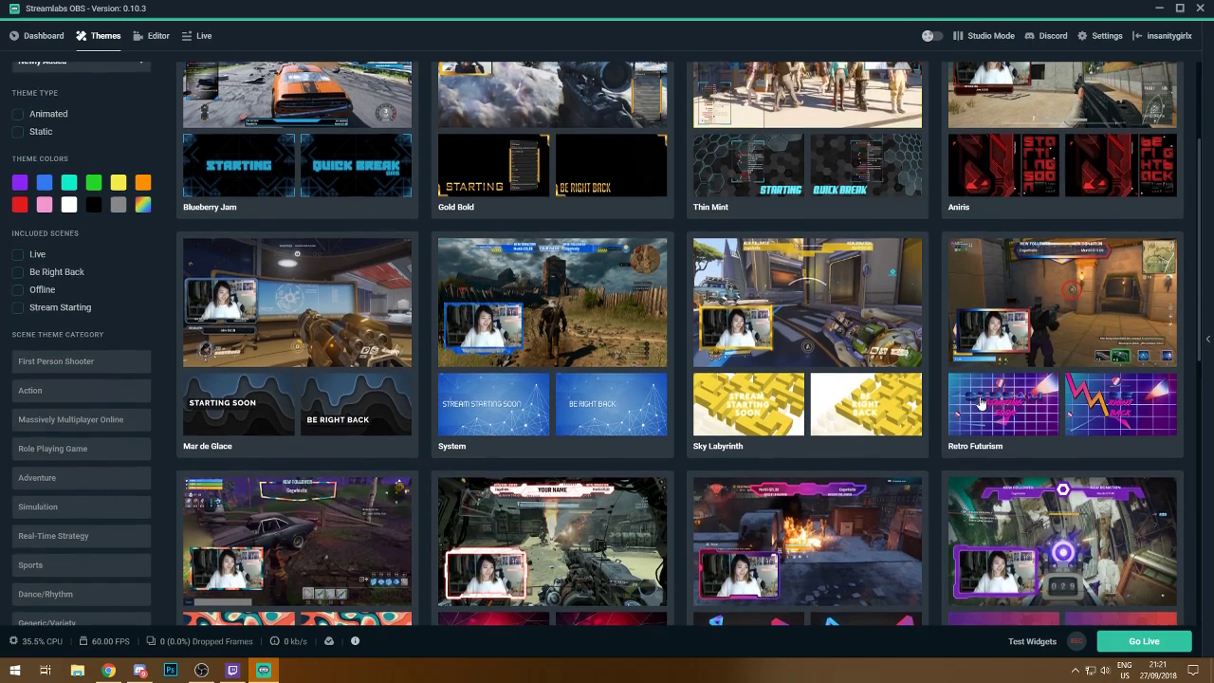
{"action": "scroll", "coordinate": [298, 282], "scroll_direction": "down", "scroll_amount": 3}
{"action": "scroll", "coordinate": [1100, 339], "scroll_direction": "down", "scroll_amount": 1}
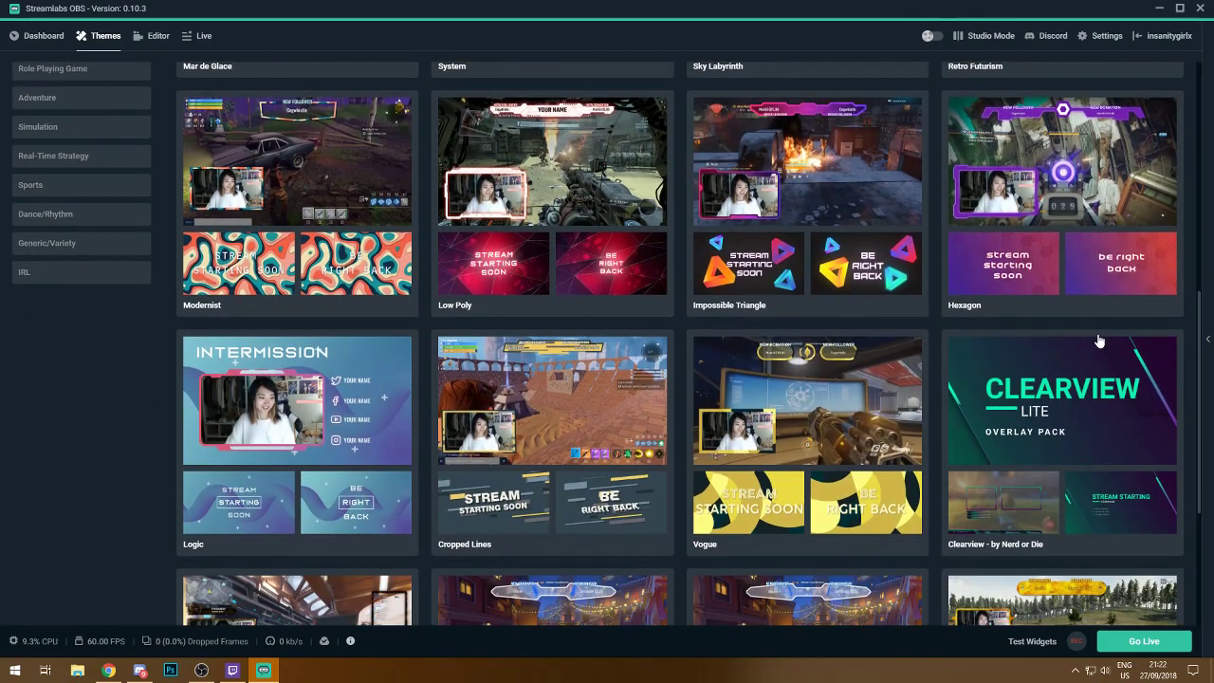
{"action": "scroll", "coordinate": [474, 415], "scroll_direction": "down", "scroll_amount": 1}
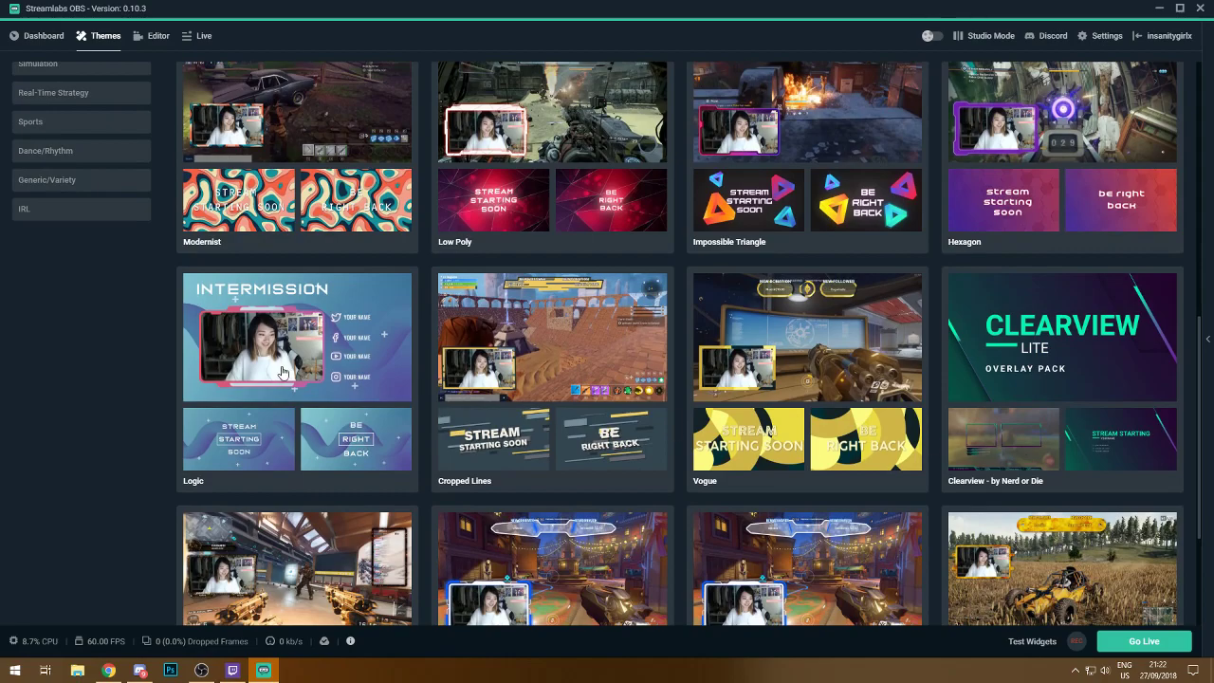
{"action": "scroll", "coordinate": [325, 384], "scroll_direction": "down", "scroll_amount": 3}
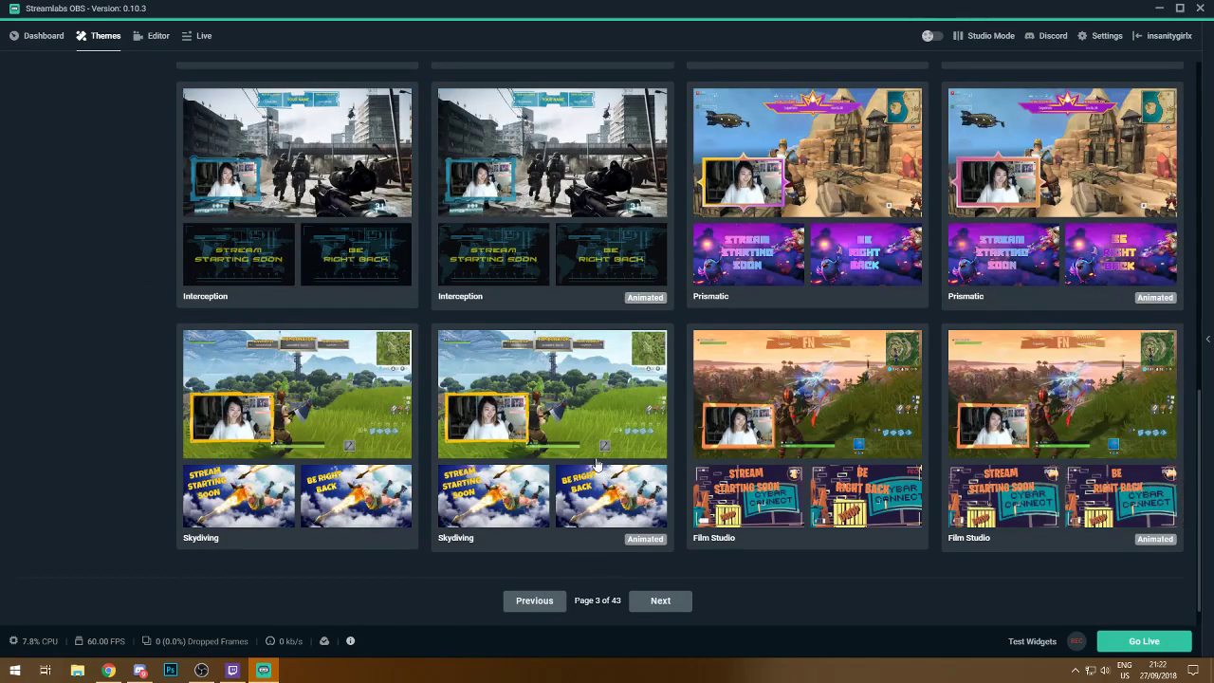
{"action": "scroll", "coordinate": [1005, 457], "scroll_direction": "up", "scroll_amount": 10}
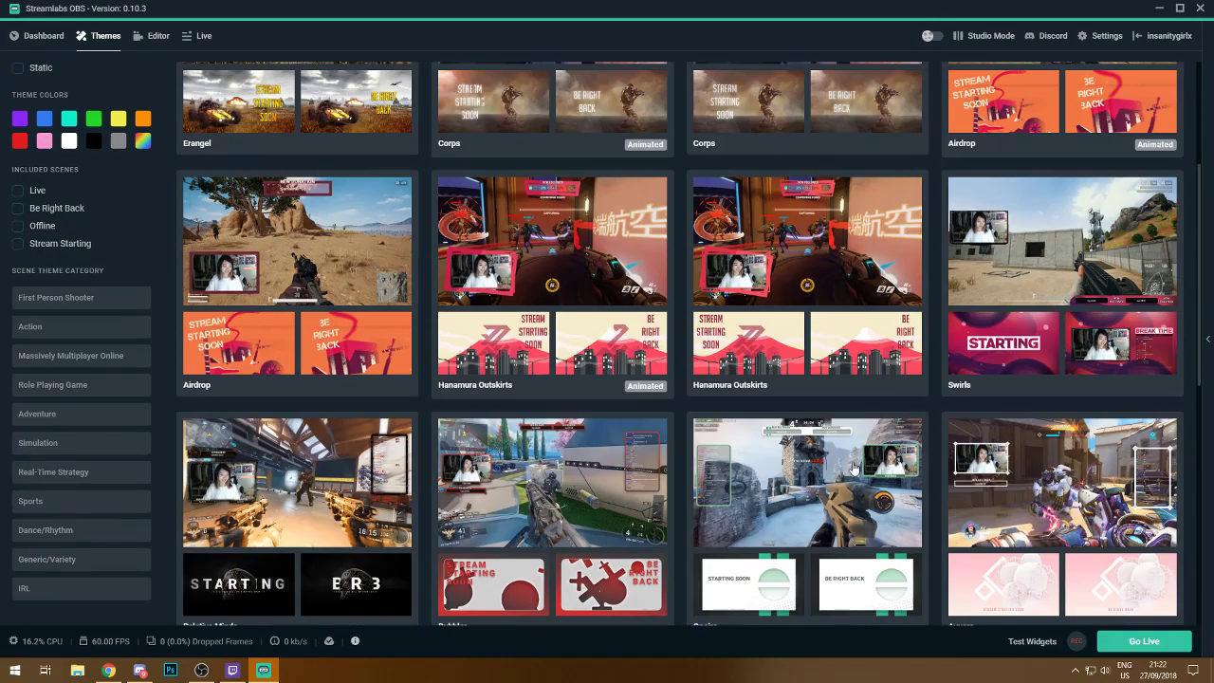
{"action": "scroll", "coordinate": [574, 481], "scroll_direction": "up", "scroll_amount": 5}
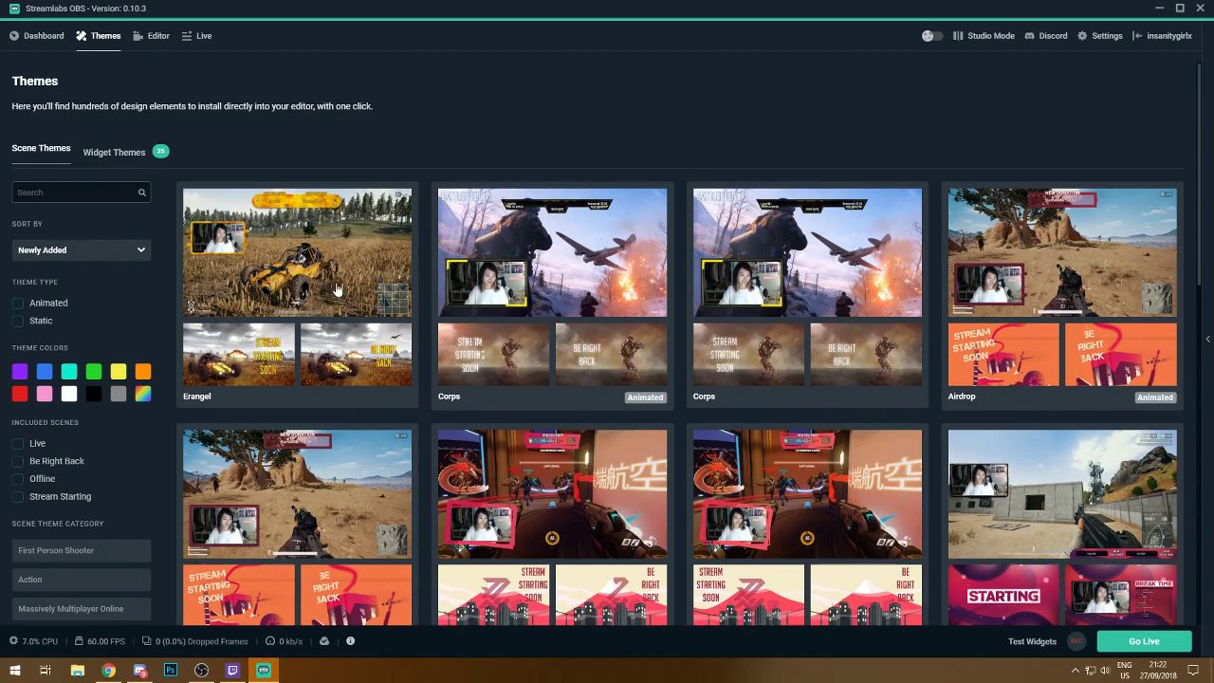
{"action": "scroll", "coordinate": [901, 432], "scroll_direction": "down", "scroll_amount": 2}
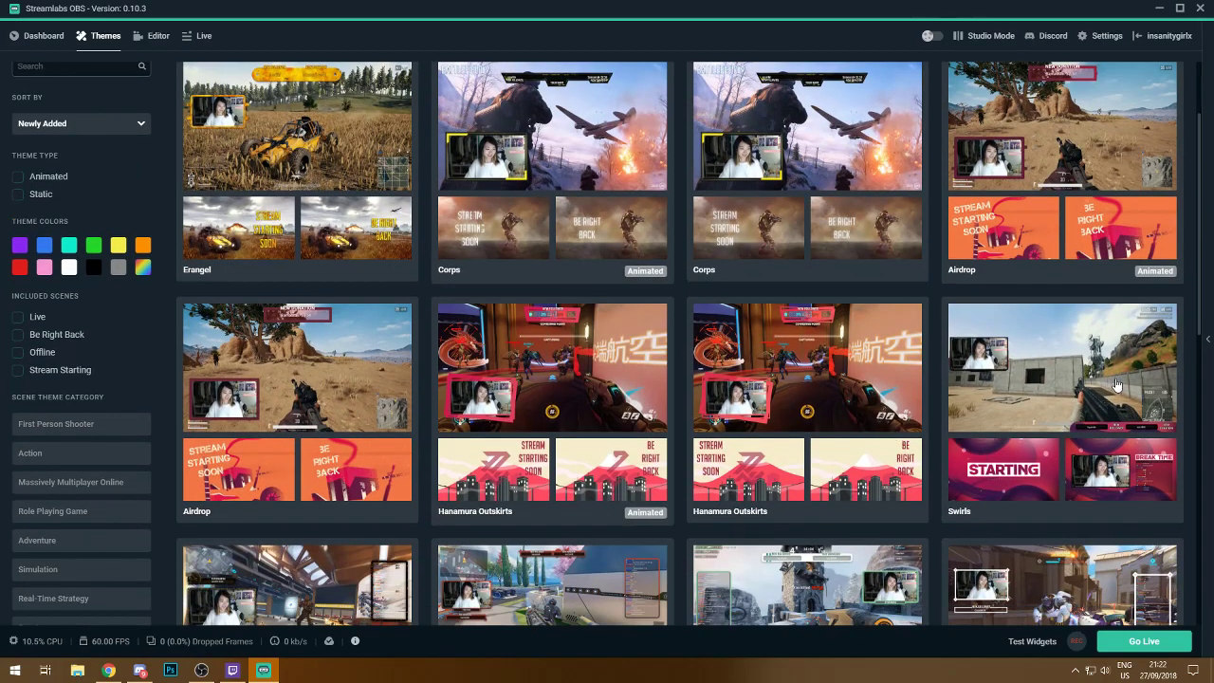
{"action": "scroll", "coordinate": [1040, 381], "scroll_direction": "down", "scroll_amount": 15}
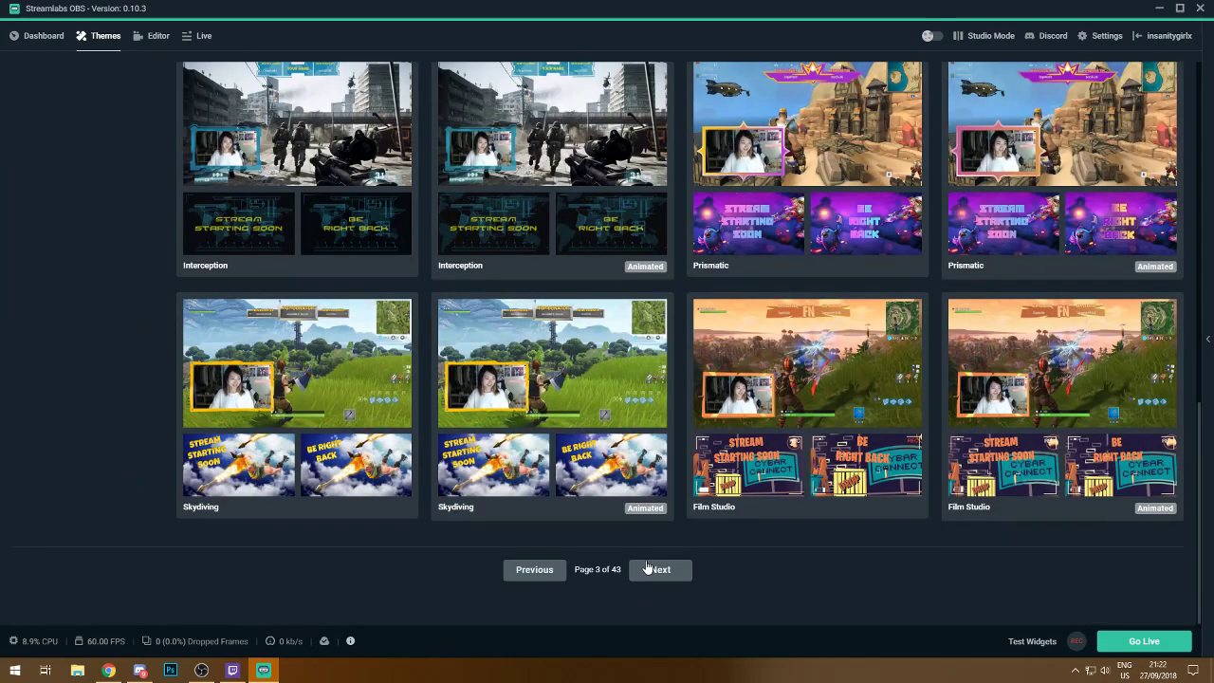
- Go to page 4 of the scene themes and look through its overlay designs
{"action": "left_click", "coordinate": [648, 567]}
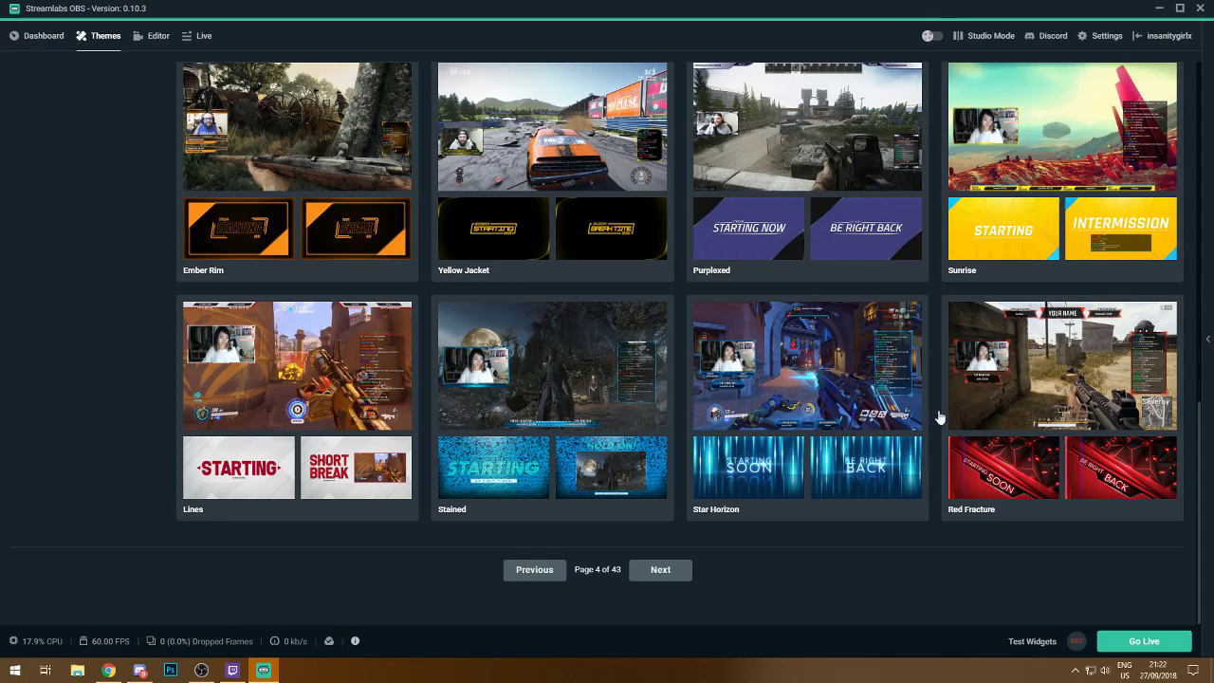
{"action": "scroll", "coordinate": [841, 387], "scroll_direction": "up", "scroll_amount": 5}
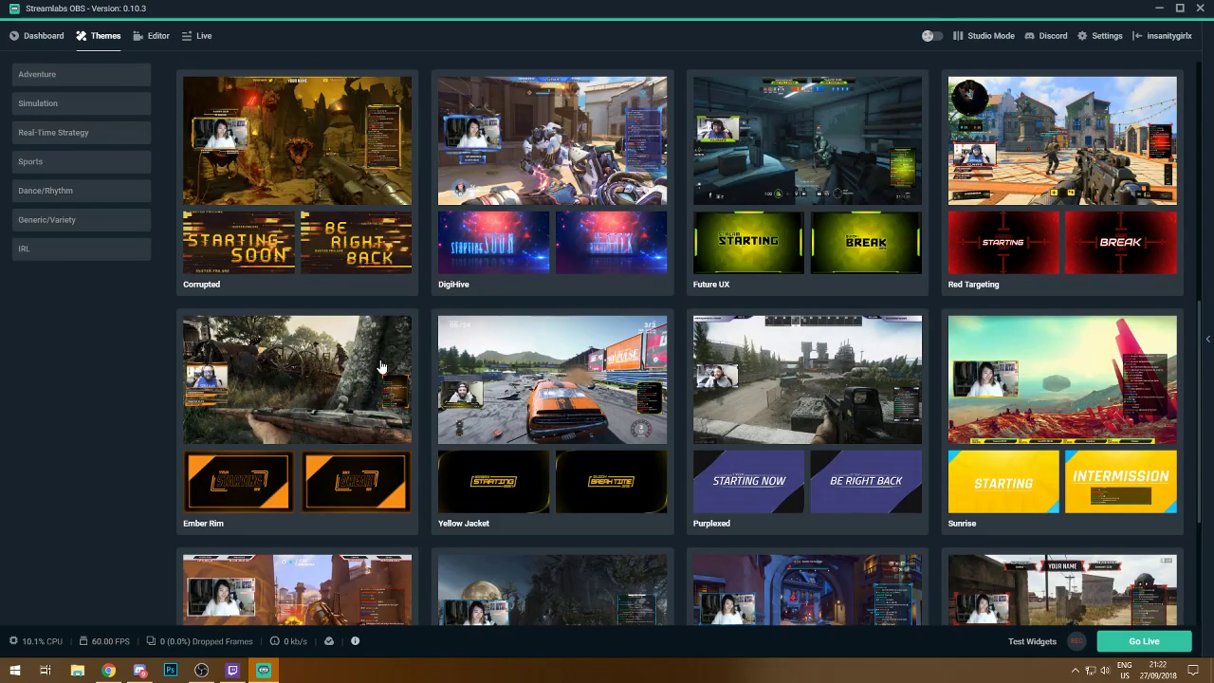
{"action": "scroll", "coordinate": [659, 387], "scroll_direction": "up", "scroll_amount": 1}
{"action": "scroll", "coordinate": [663, 386], "scroll_direction": "up", "scroll_amount": 5}
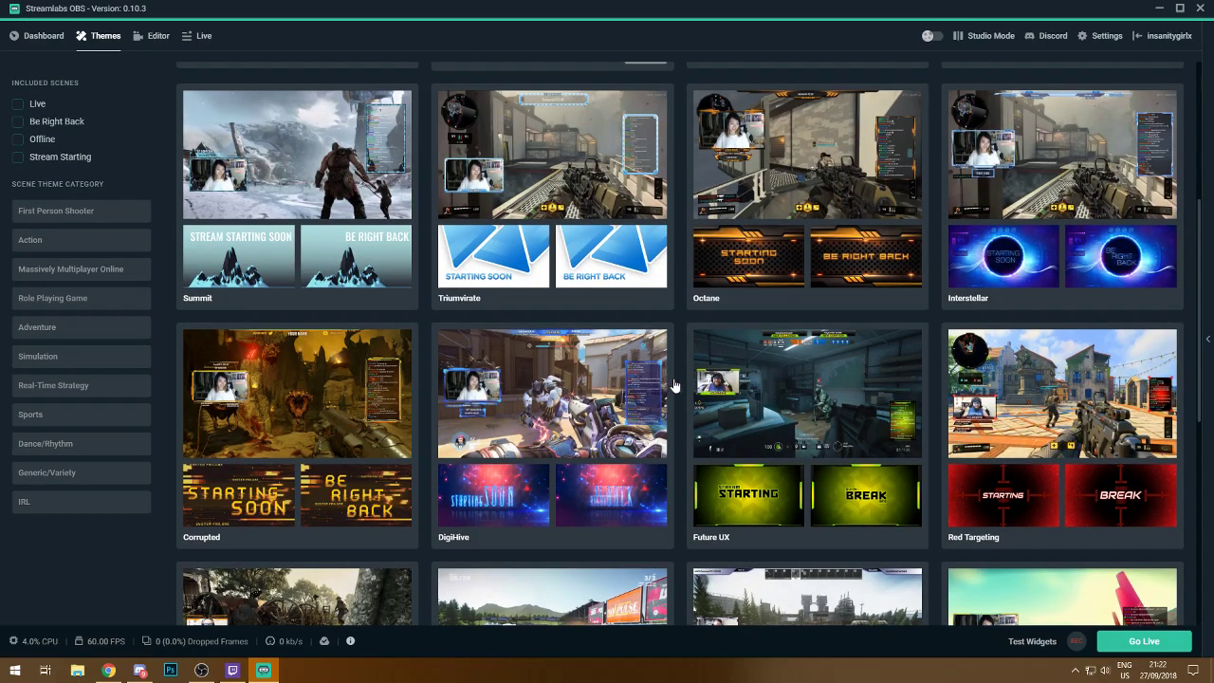
{"action": "scroll", "coordinate": [681, 360], "scroll_direction": "up", "scroll_amount": 5}
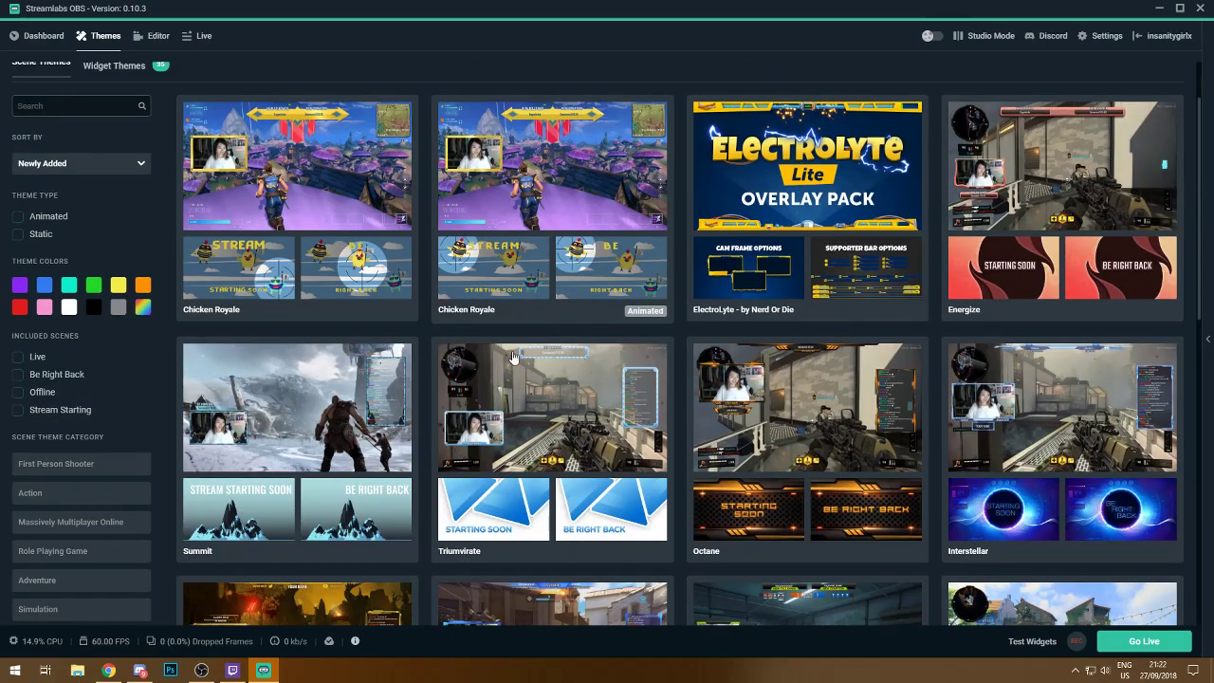
{"action": "scroll", "coordinate": [901, 228], "scroll_direction": "up", "scroll_amount": 2}
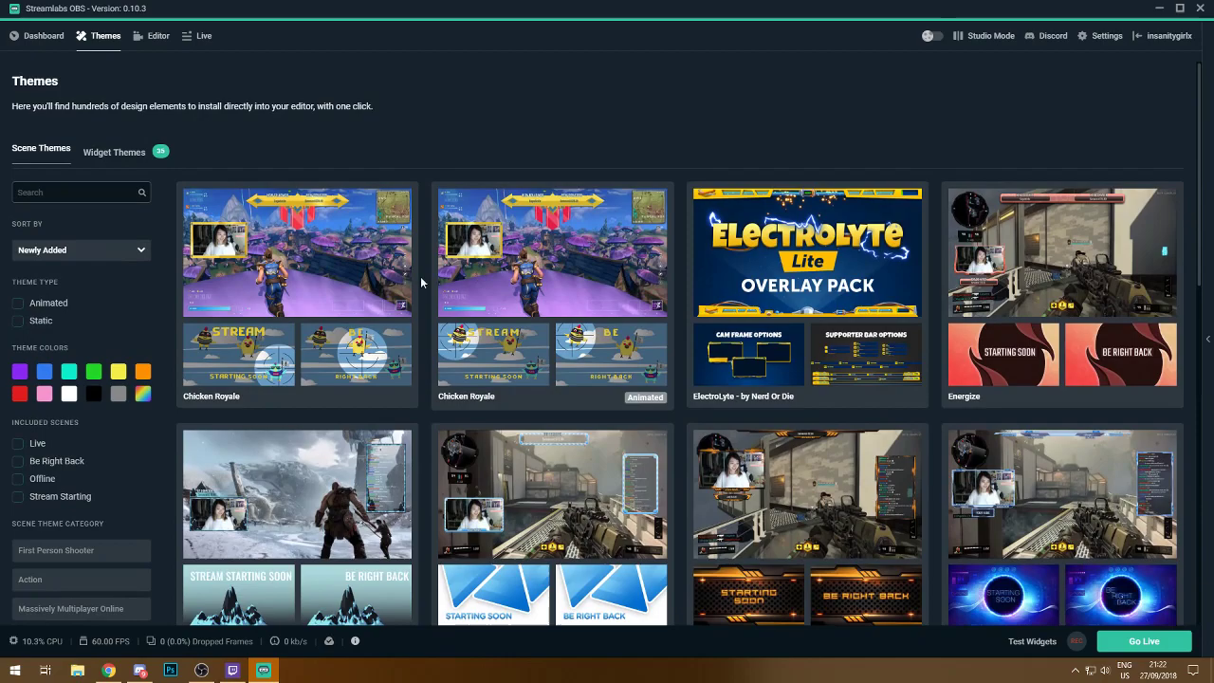
{"action": "scroll", "coordinate": [422, 280], "scroll_direction": "down", "scroll_amount": 8}
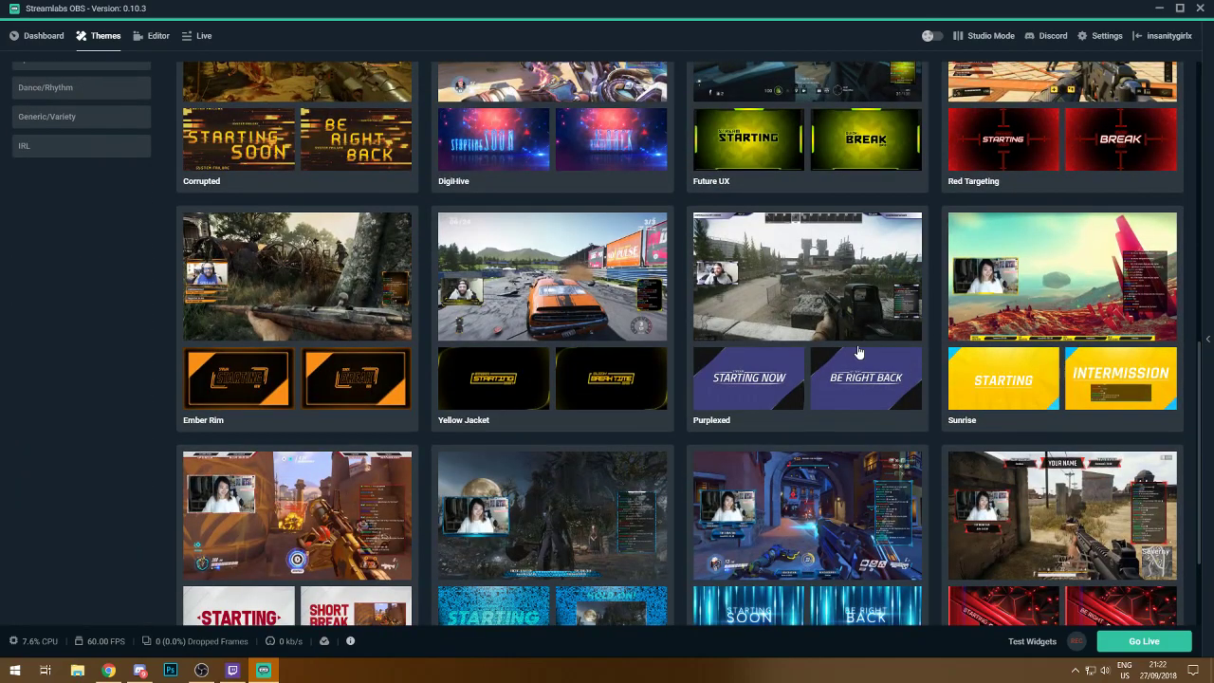
{"action": "scroll", "coordinate": [857, 353], "scroll_direction": "up", "scroll_amount": 1}
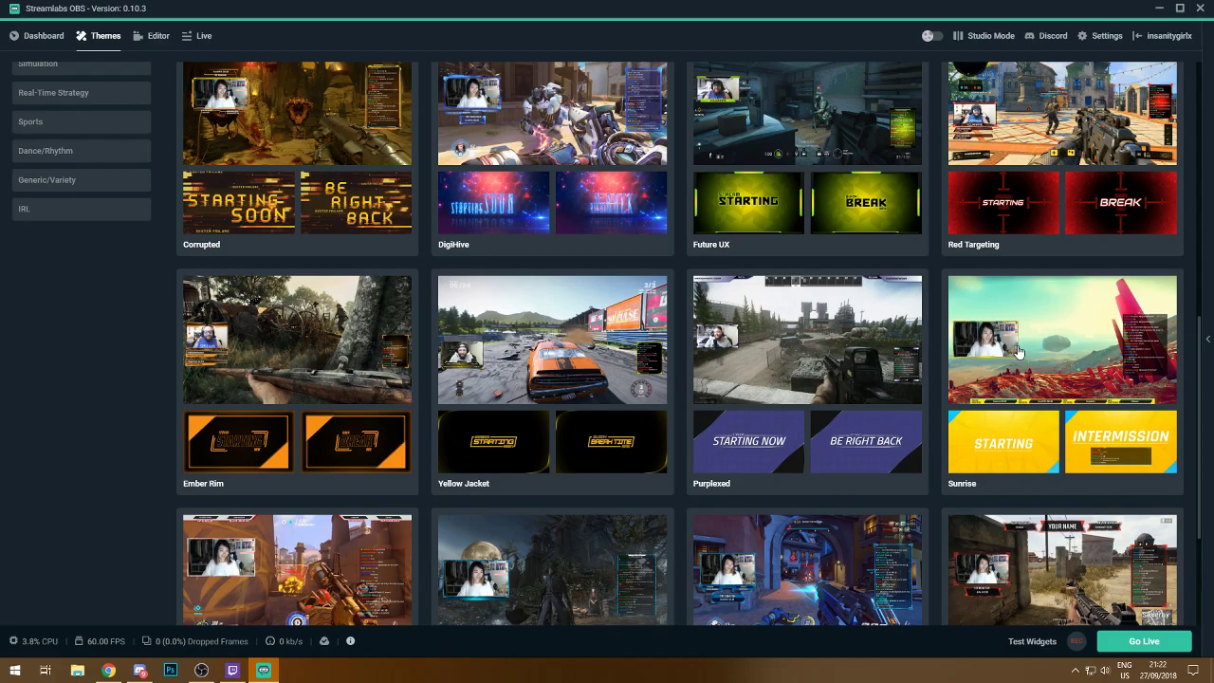
- Open the Sunrise theme and preview its Starting, Intermission and Ending scenes along with the theme details
{"action": "left_click", "coordinate": [1018, 487]}
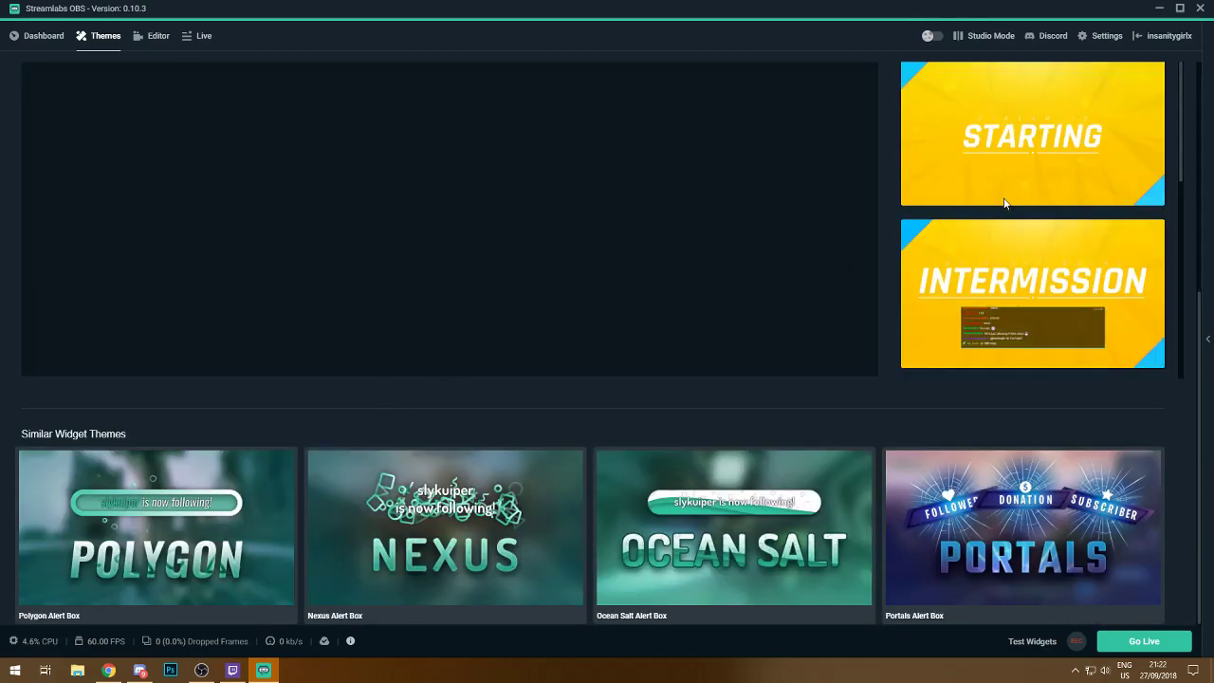
{"action": "scroll", "coordinate": [409, 291], "scroll_direction": "up", "scroll_amount": 3}
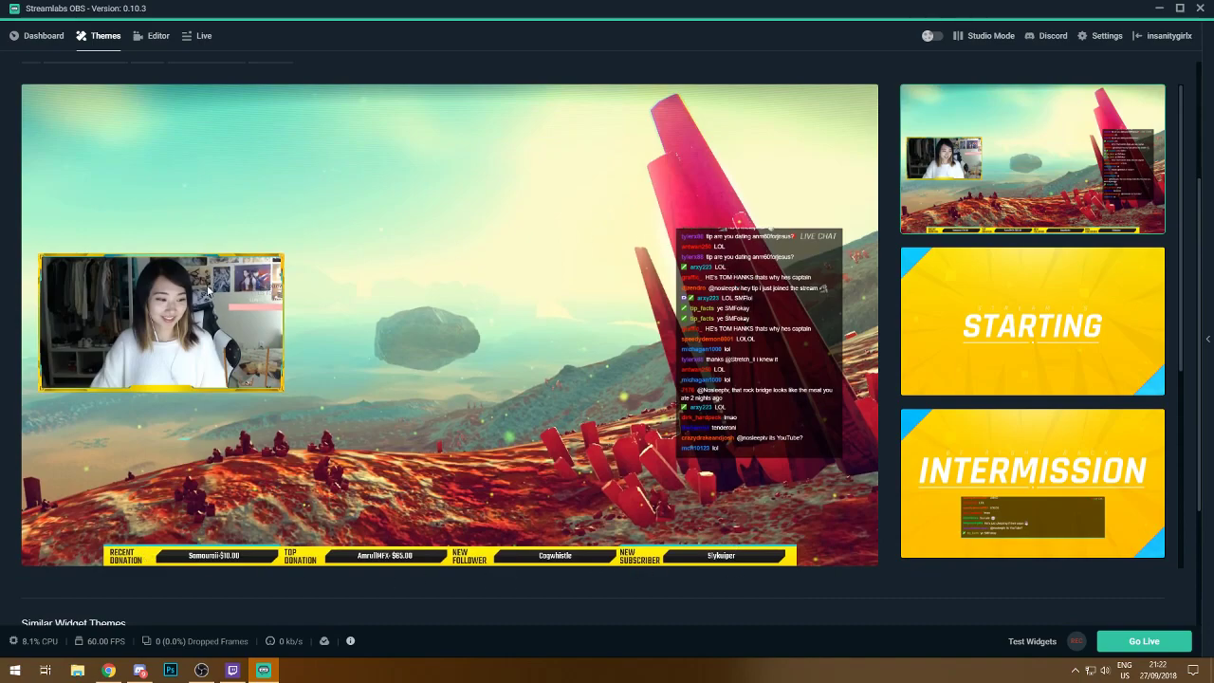
{"action": "left_click", "coordinate": [1018, 294]}
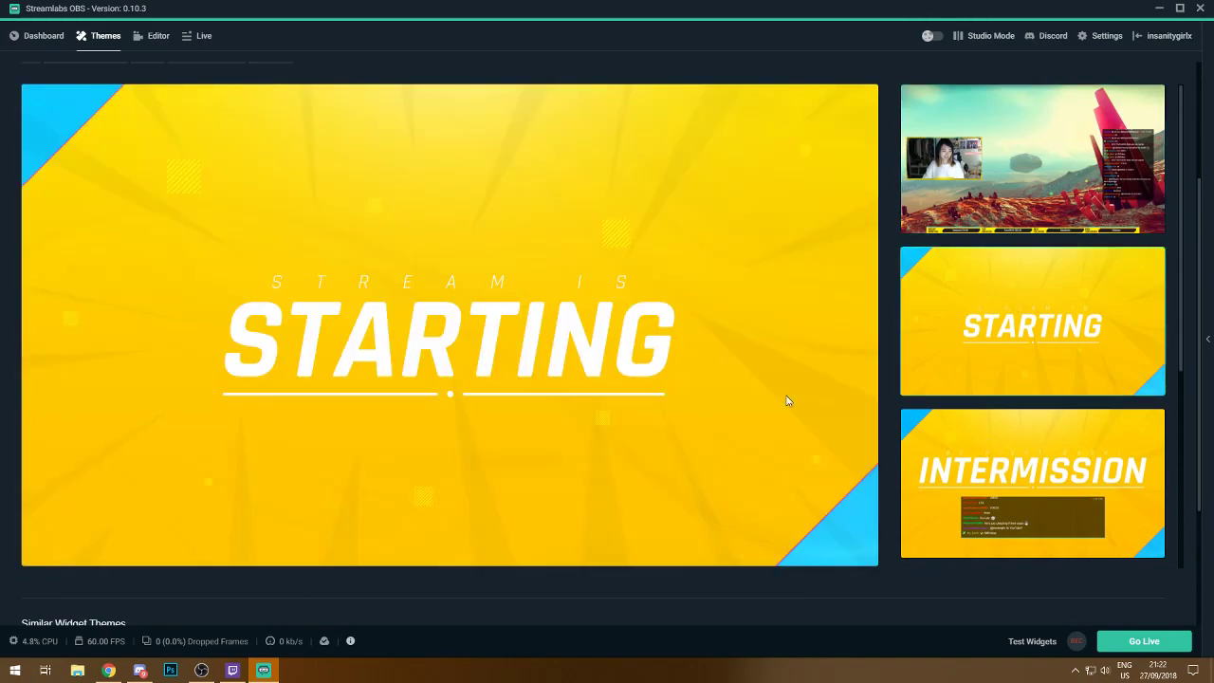
{"action": "left_click", "coordinate": [934, 474]}
{"action": "scroll", "coordinate": [1117, 420], "scroll_direction": "down", "scroll_amount": 2}
{"action": "left_click", "coordinate": [1019, 442]}
{"action": "scroll", "coordinate": [1017, 441], "scroll_direction": "down", "scroll_amount": 2}
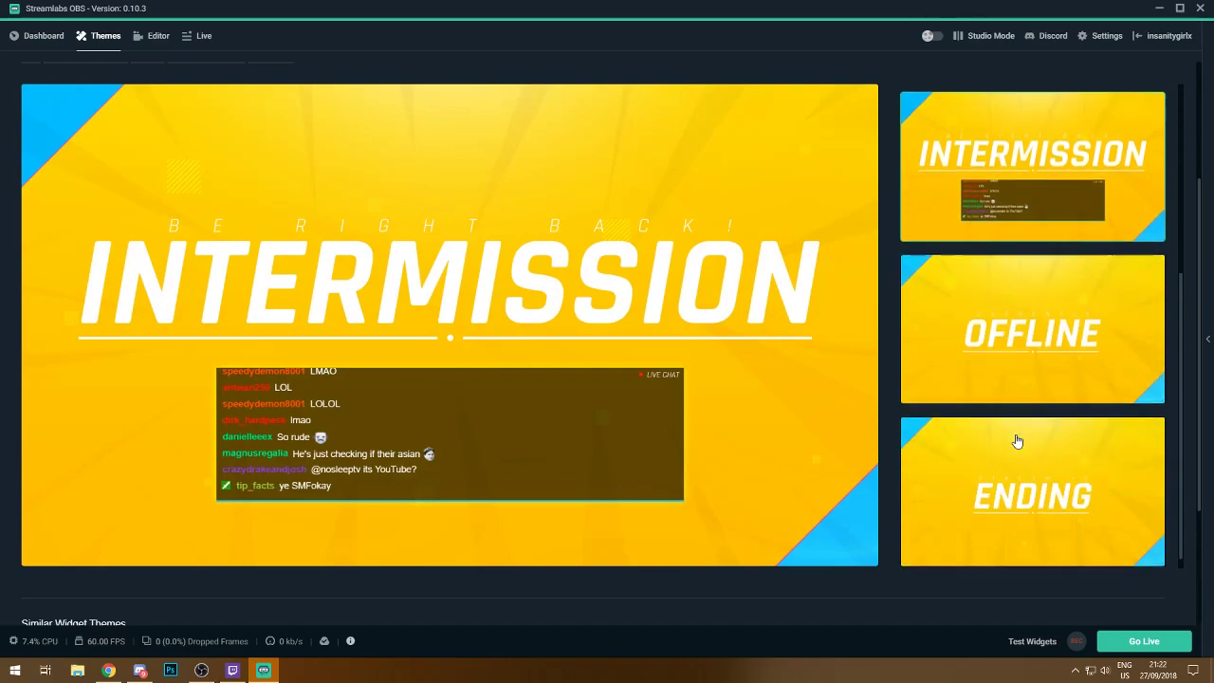
{"action": "left_click", "coordinate": [982, 465]}
{"action": "scroll", "coordinate": [778, 438], "scroll_direction": "down", "scroll_amount": 2}
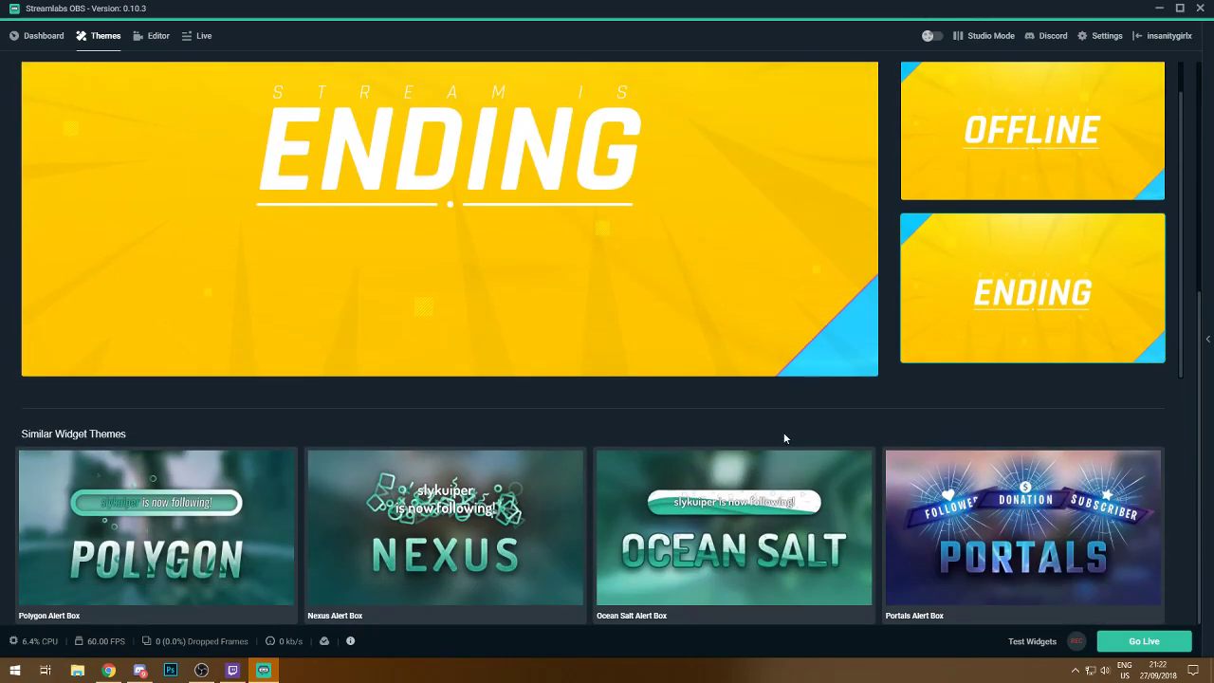
{"action": "scroll", "coordinate": [844, 426], "scroll_direction": "up", "scroll_amount": 3}
{"action": "scroll", "coordinate": [664, 408], "scroll_direction": "down", "scroll_amount": 3}
{"action": "scroll", "coordinate": [493, 370], "scroll_direction": "up", "scroll_amount": 3}
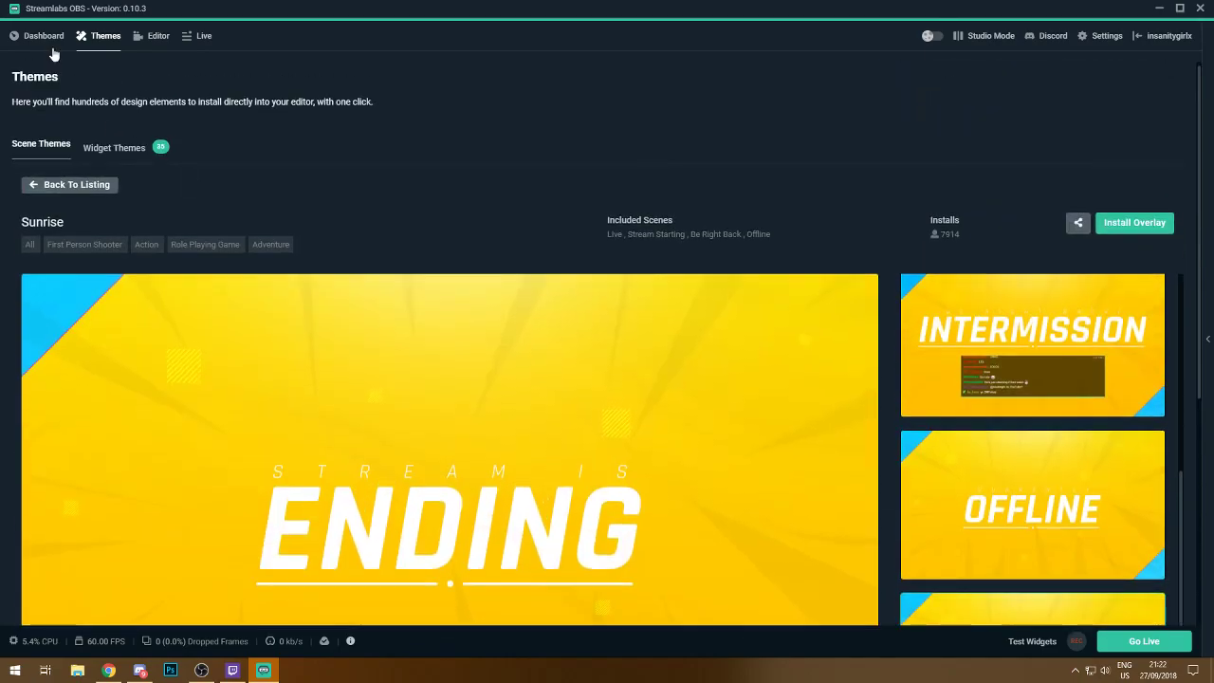
- Return to the theme listing and examine the filters for theme type, colors, included scenes and category
{"action": "left_click", "coordinate": [59, 185]}
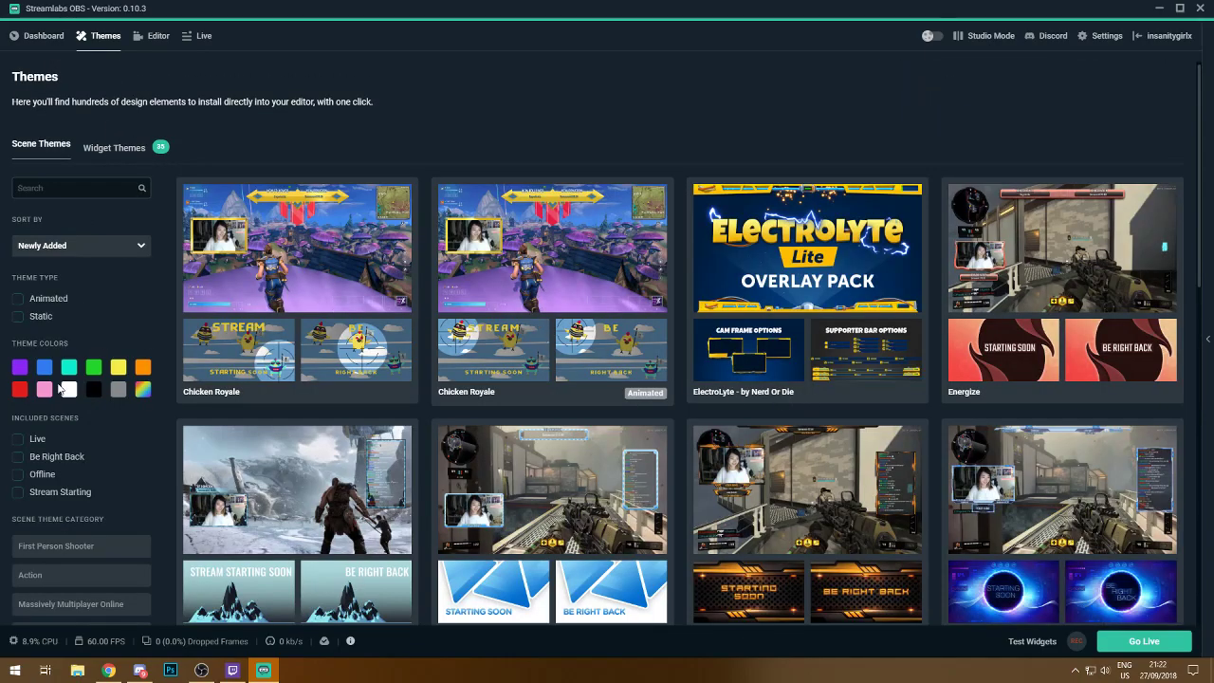
{"action": "scroll", "coordinate": [786, 442], "scroll_direction": "down", "scroll_amount": 10}
{"action": "scroll", "coordinate": [786, 441], "scroll_direction": "up", "scroll_amount": 10}
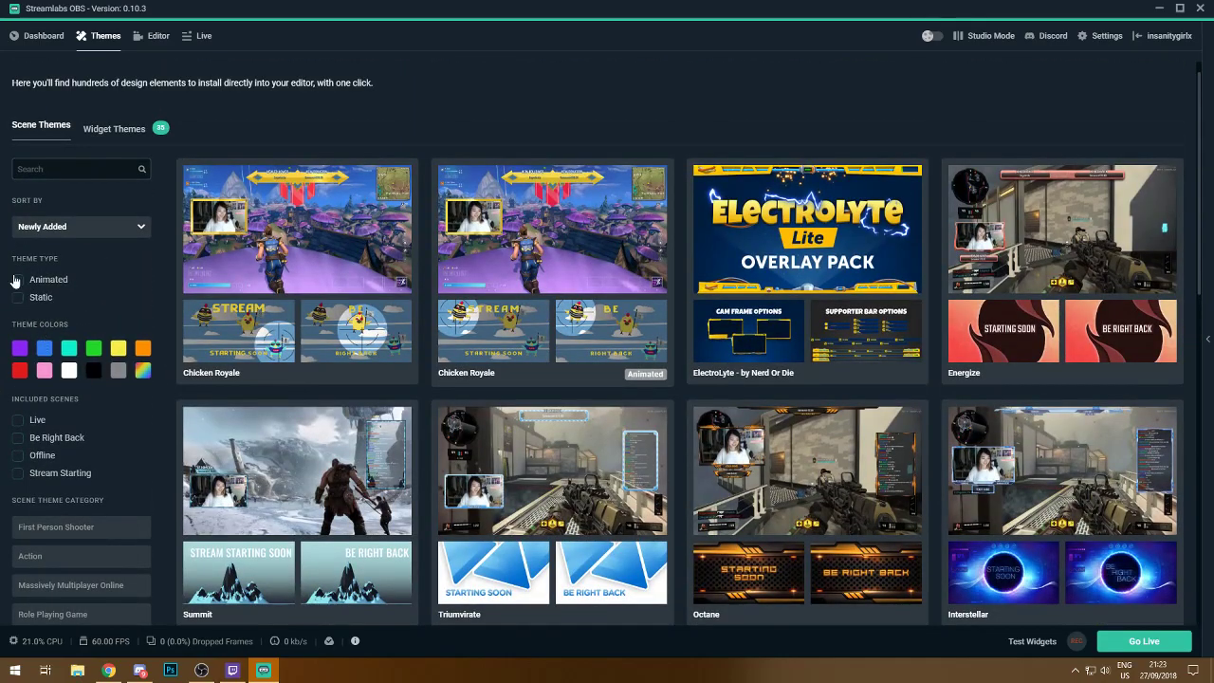
{"action": "scroll", "coordinate": [45, 410], "scroll_direction": "down", "scroll_amount": 2}
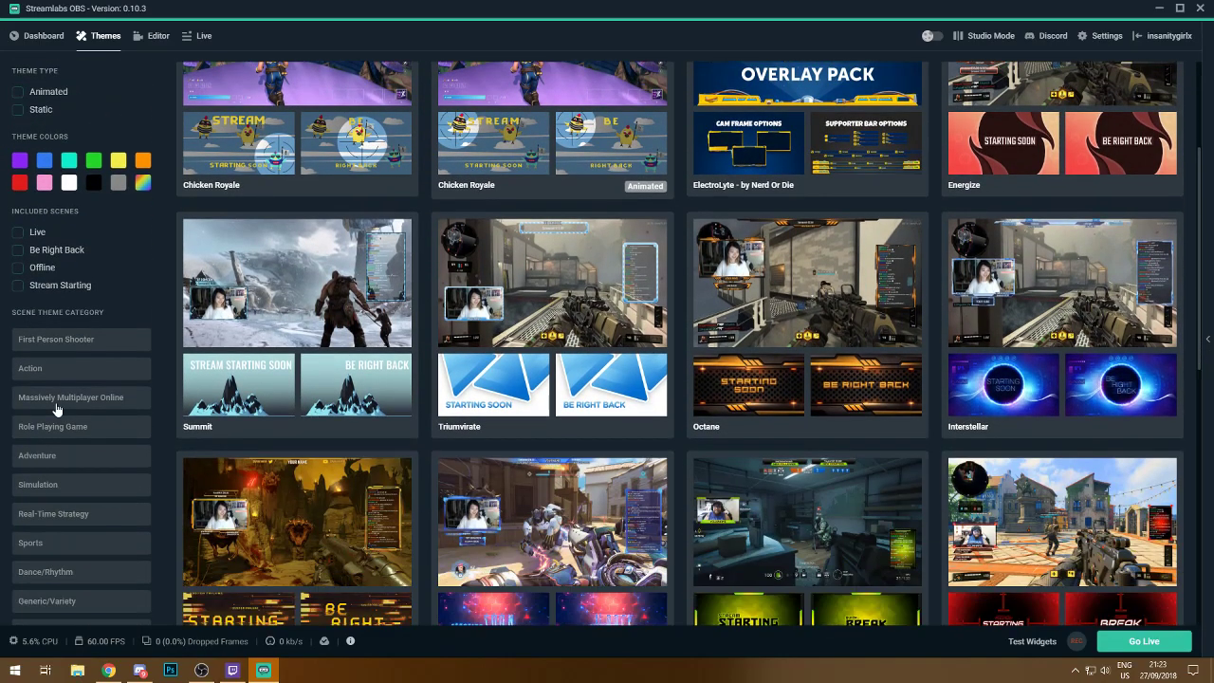
- Go to page 5 of the scene themes and look through its overlay designs
{"action": "scroll", "coordinate": [95, 332], "scroll_direction": "down", "scroll_amount": 4}
{"action": "scroll", "coordinate": [95, 327], "scroll_direction": "up", "scroll_amount": 1}
{"action": "scroll", "coordinate": [852, 434], "scroll_direction": "down", "scroll_amount": 2}
{"action": "scroll", "coordinate": [852, 433], "scroll_direction": "down", "scroll_amount": 3}
{"action": "left_click", "coordinate": [660, 577]}
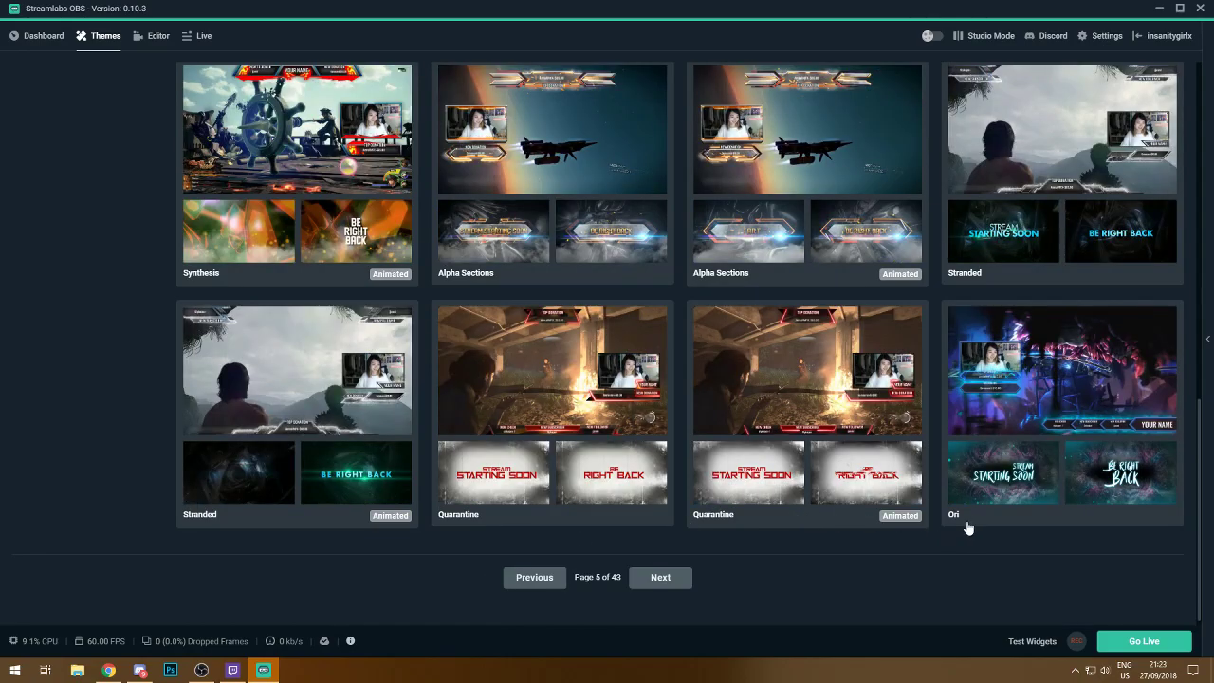
{"action": "scroll", "coordinate": [948, 512], "scroll_direction": "up", "scroll_amount": 6}
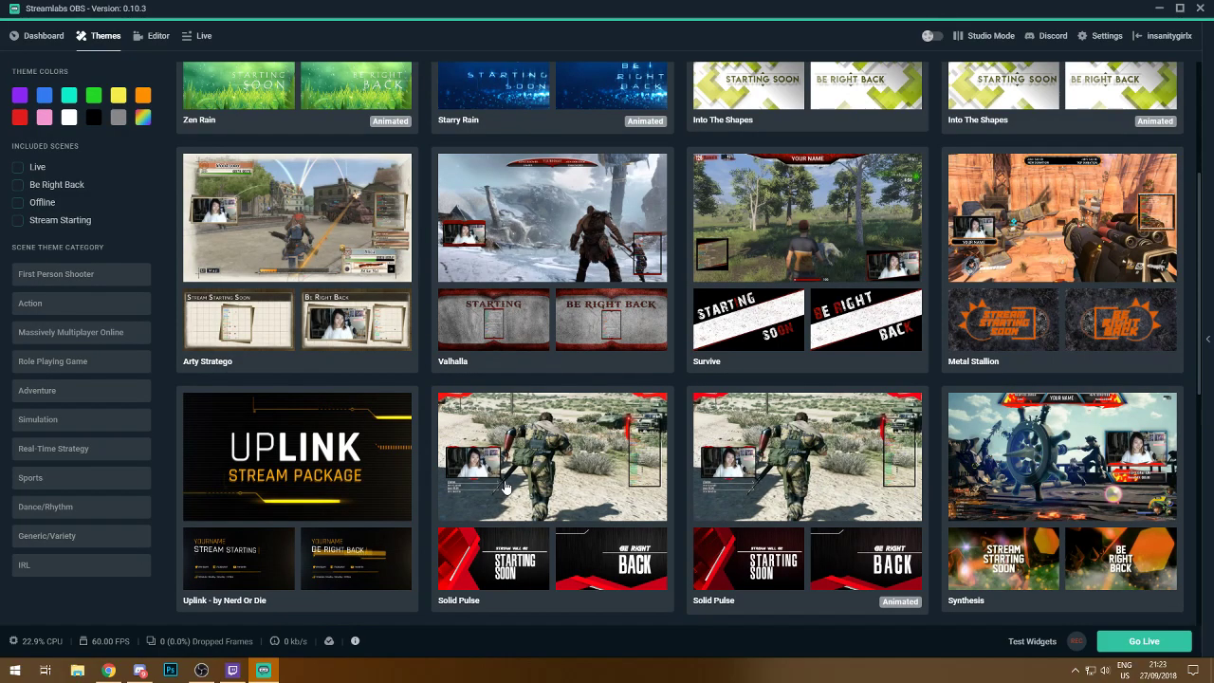
{"action": "scroll", "coordinate": [505, 486], "scroll_direction": "up", "scroll_amount": 5}
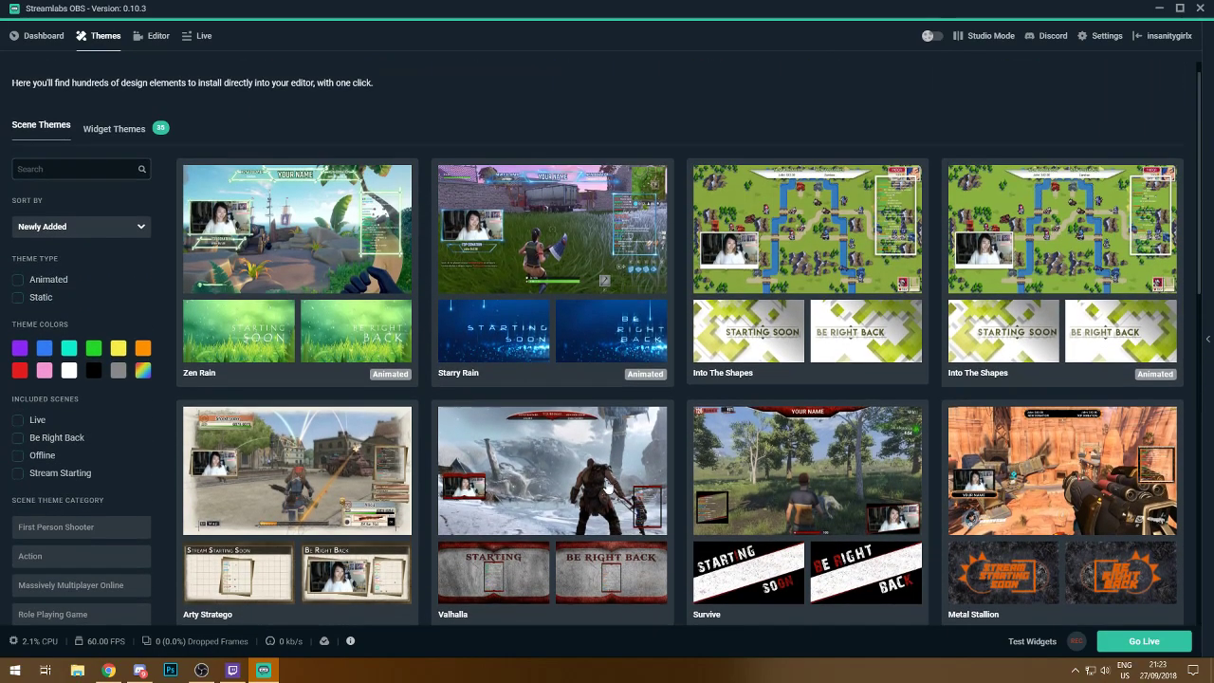
- Continue to page 6 of the scene themes and examine the overlays offered there
{"action": "scroll", "coordinate": [550, 488], "scroll_direction": "down", "scroll_amount": 15}
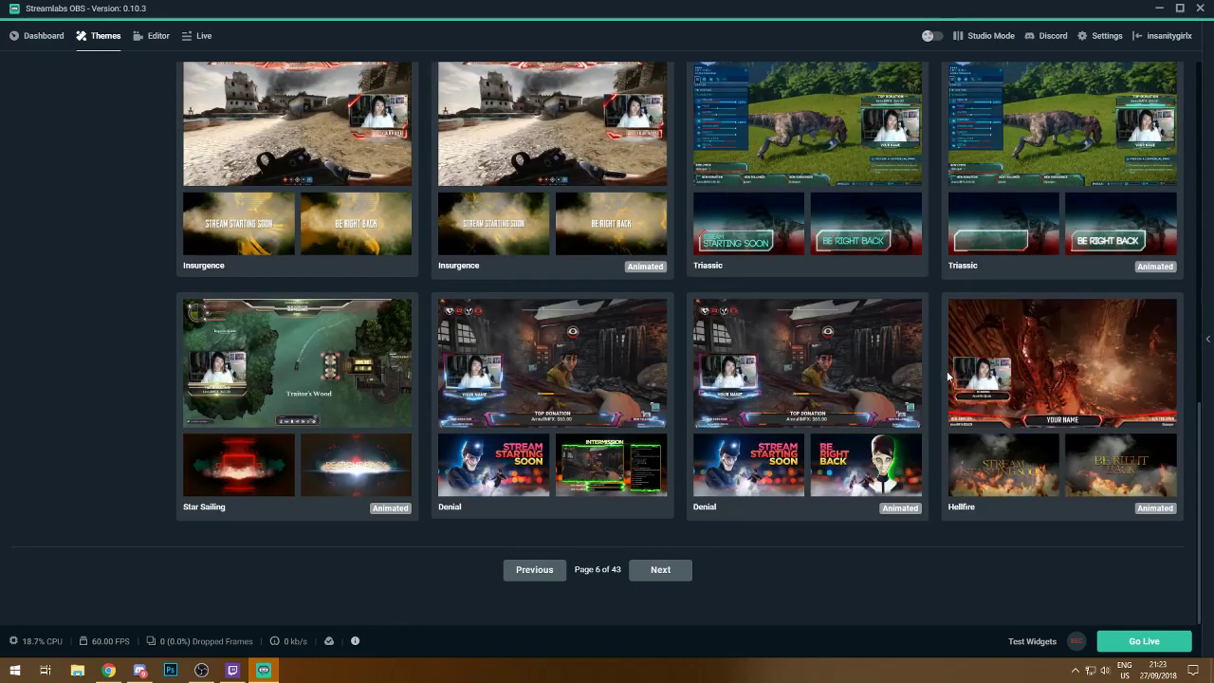
{"action": "scroll", "coordinate": [1050, 378], "scroll_direction": "up", "scroll_amount": 5}
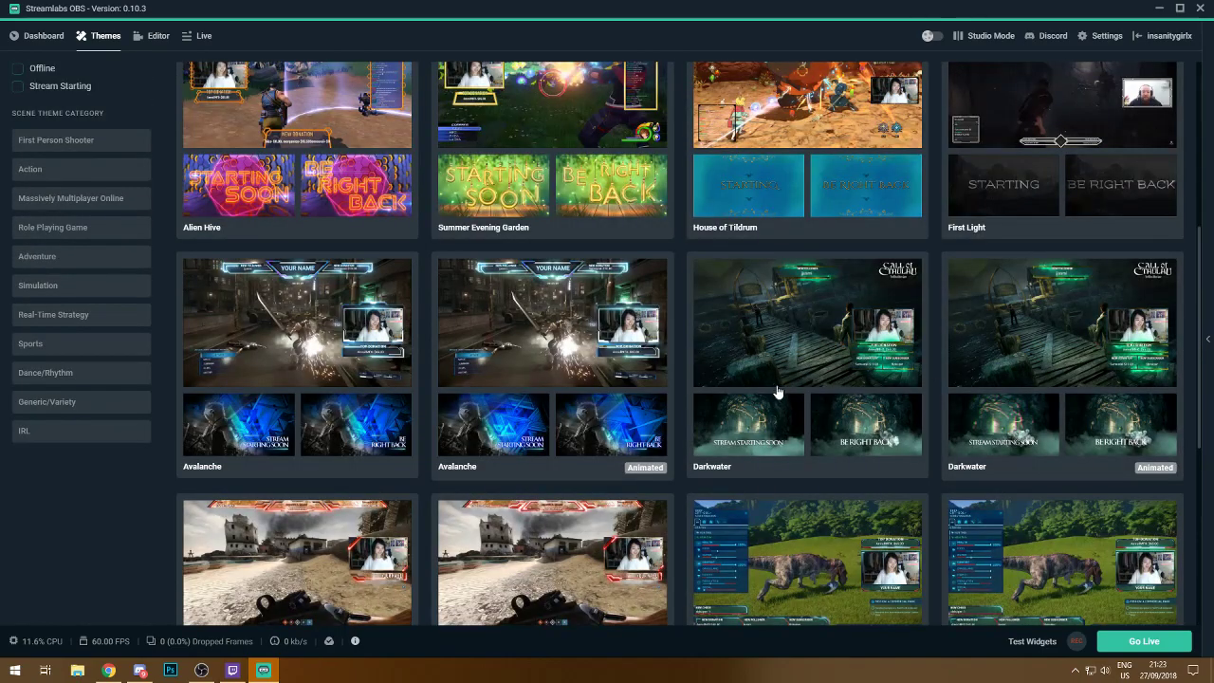
{"action": "scroll", "coordinate": [679, 364], "scroll_direction": "up", "scroll_amount": 4}
{"action": "scroll", "coordinate": [684, 368], "scroll_direction": "up", "scroll_amount": 1}
{"action": "scroll", "coordinate": [690, 369], "scroll_direction": "down", "scroll_amount": 10}
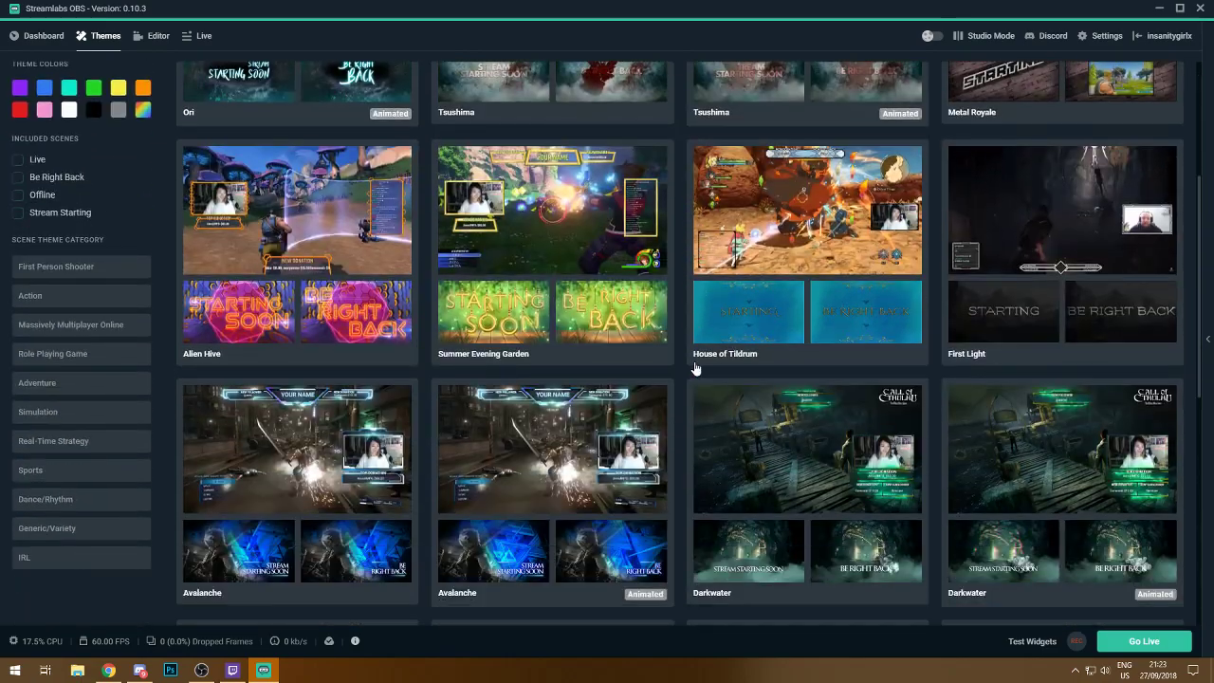
- Move on to page 7 of the scene themes and review all of its static and animated designs
{"action": "left_click", "coordinate": [660, 570]}
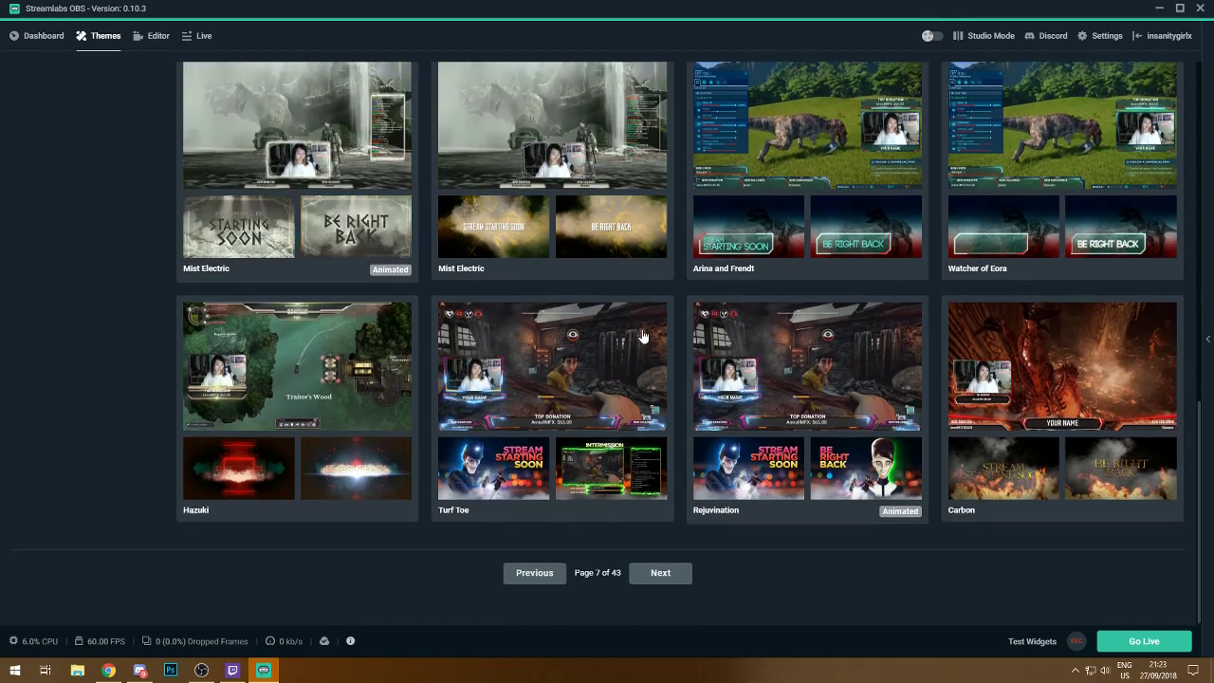
{"action": "scroll", "coordinate": [628, 340], "scroll_direction": "up", "scroll_amount": 10}
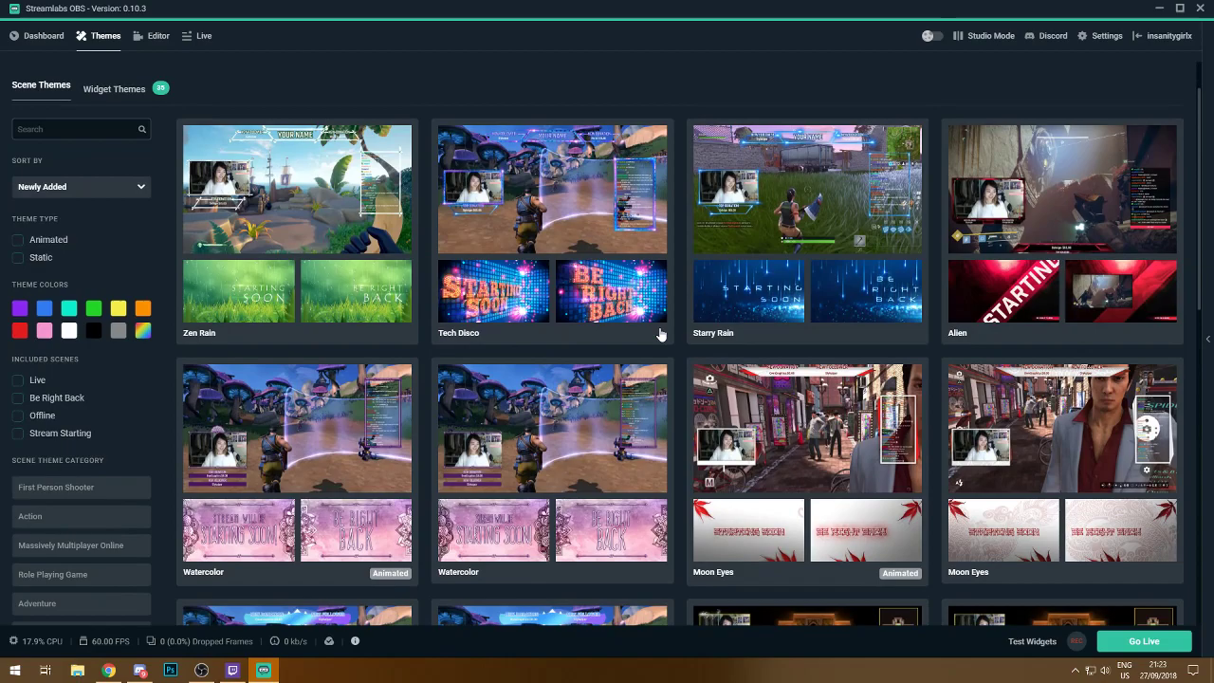
{"action": "scroll", "coordinate": [662, 336], "scroll_direction": "down", "scroll_amount": 2}
{"action": "scroll", "coordinate": [837, 366], "scroll_direction": "down", "scroll_amount": 3}
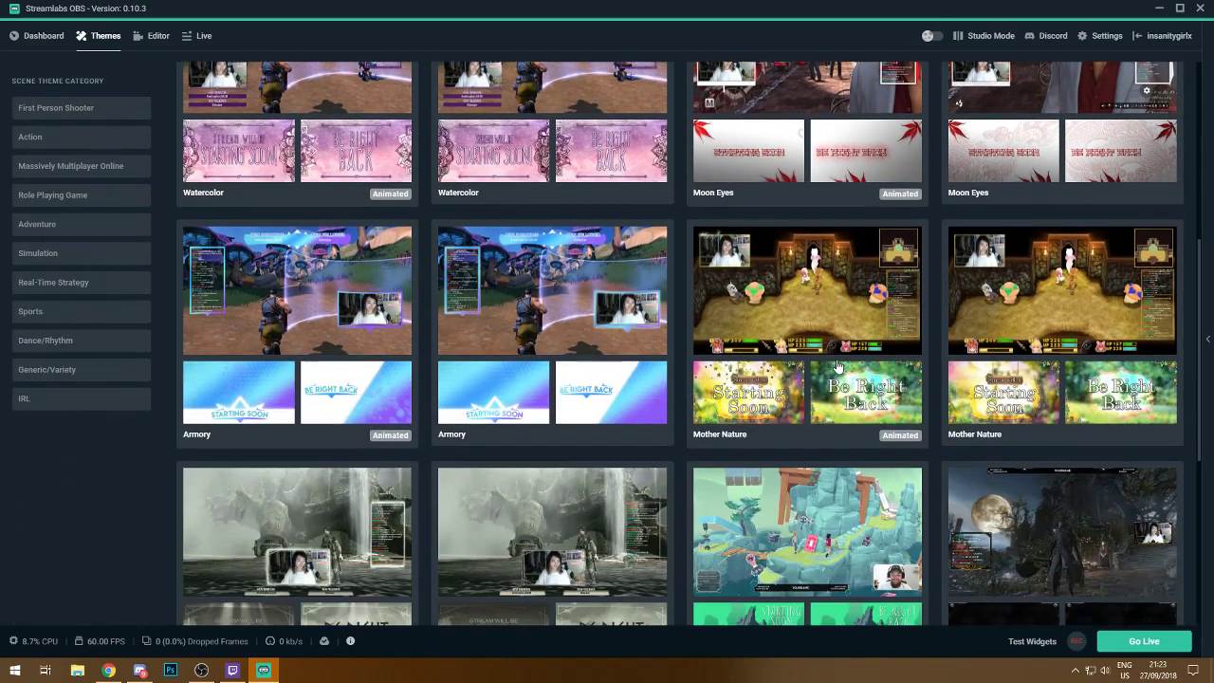
{"action": "scroll", "coordinate": [837, 366], "scroll_direction": "down", "scroll_amount": 2}
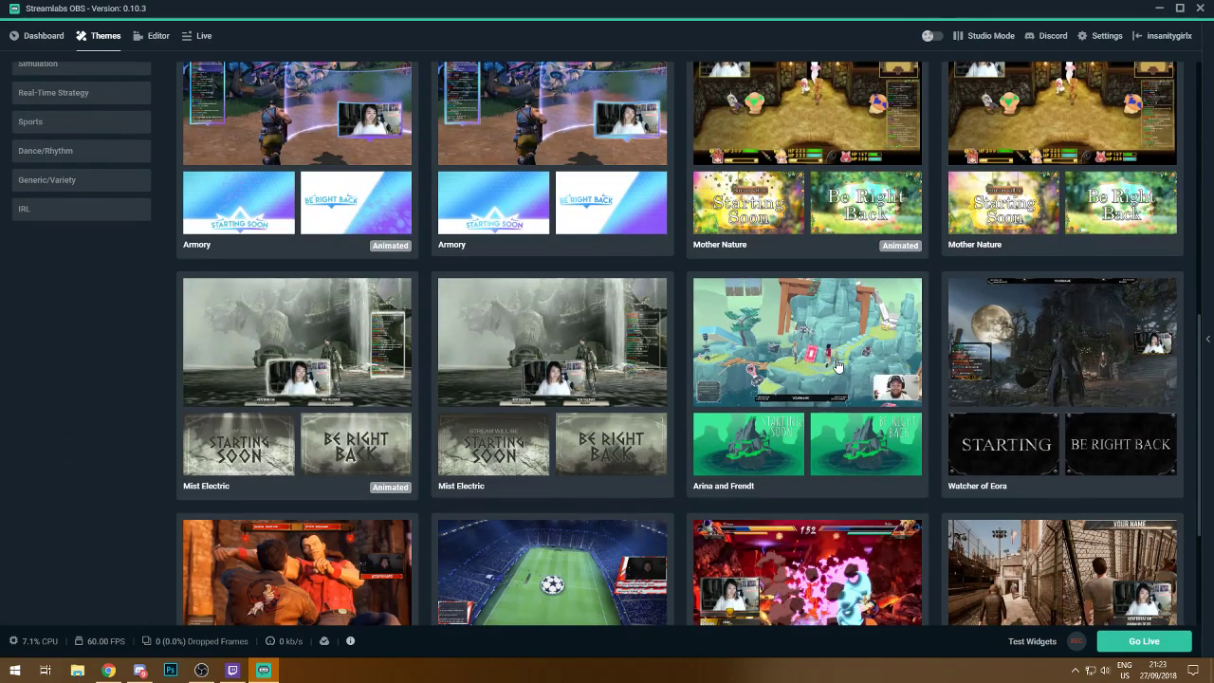
{"action": "scroll", "coordinate": [837, 366], "scroll_direction": "down", "scroll_amount": 2}
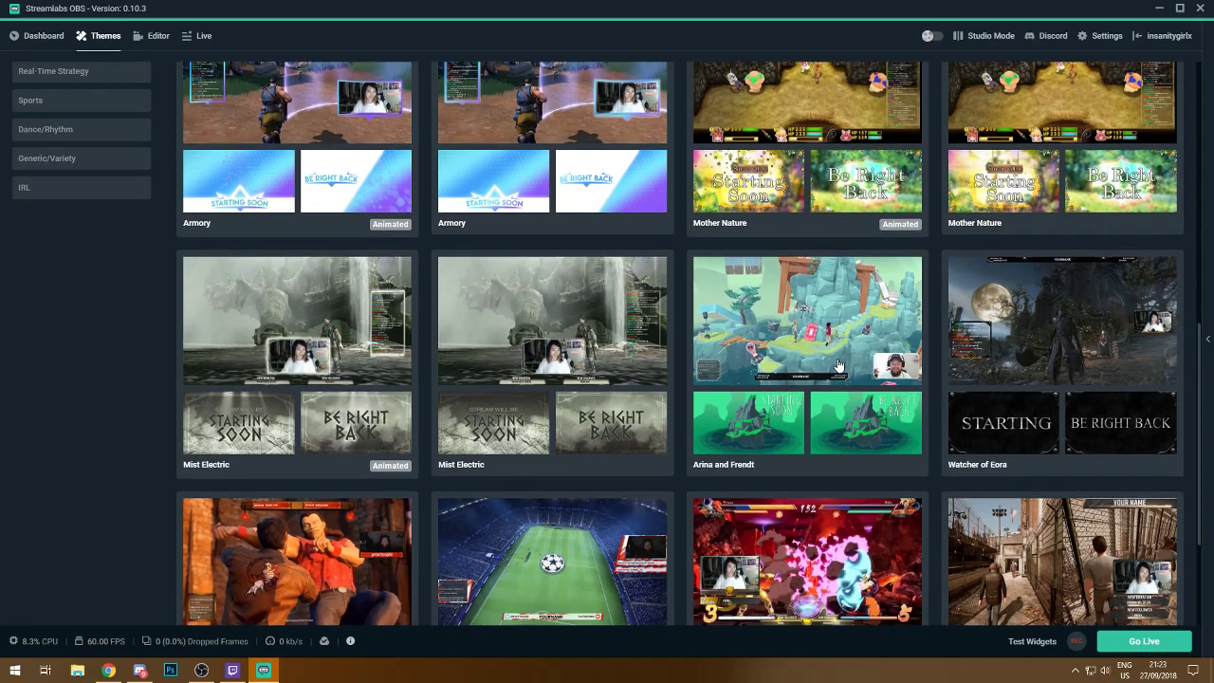
{"action": "scroll", "coordinate": [837, 366], "scroll_direction": "down", "scroll_amount": 2}
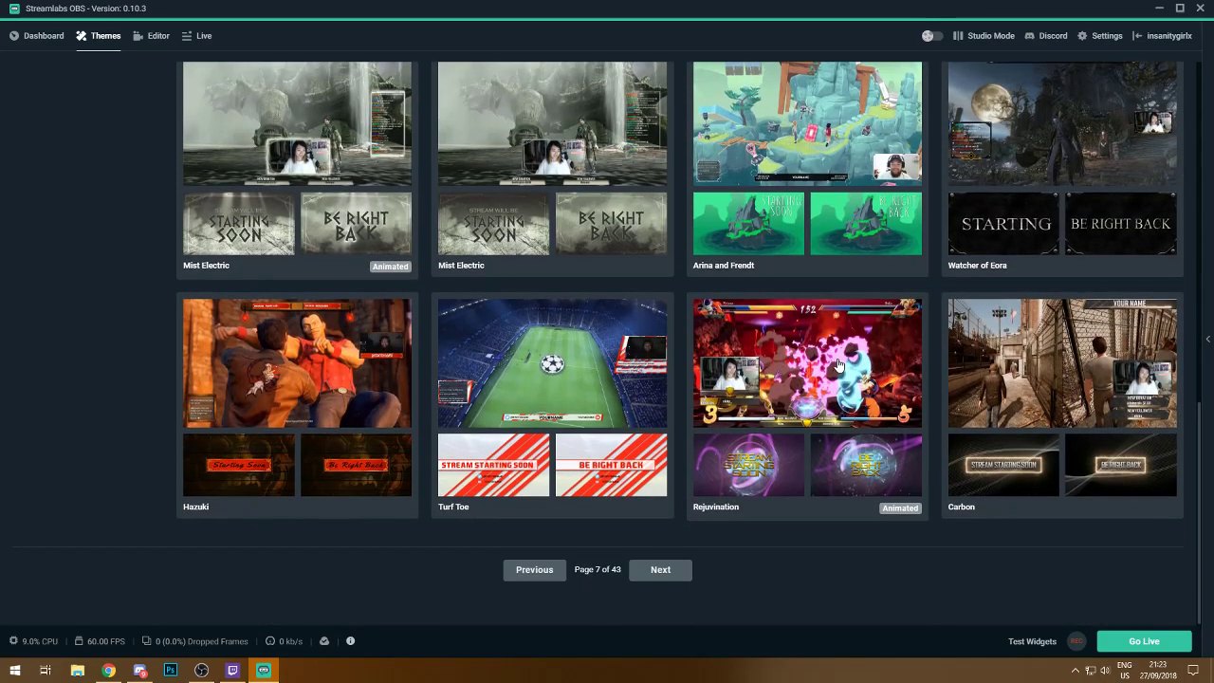
{"action": "scroll", "coordinate": [837, 366], "scroll_direction": "up", "scroll_amount": 4}
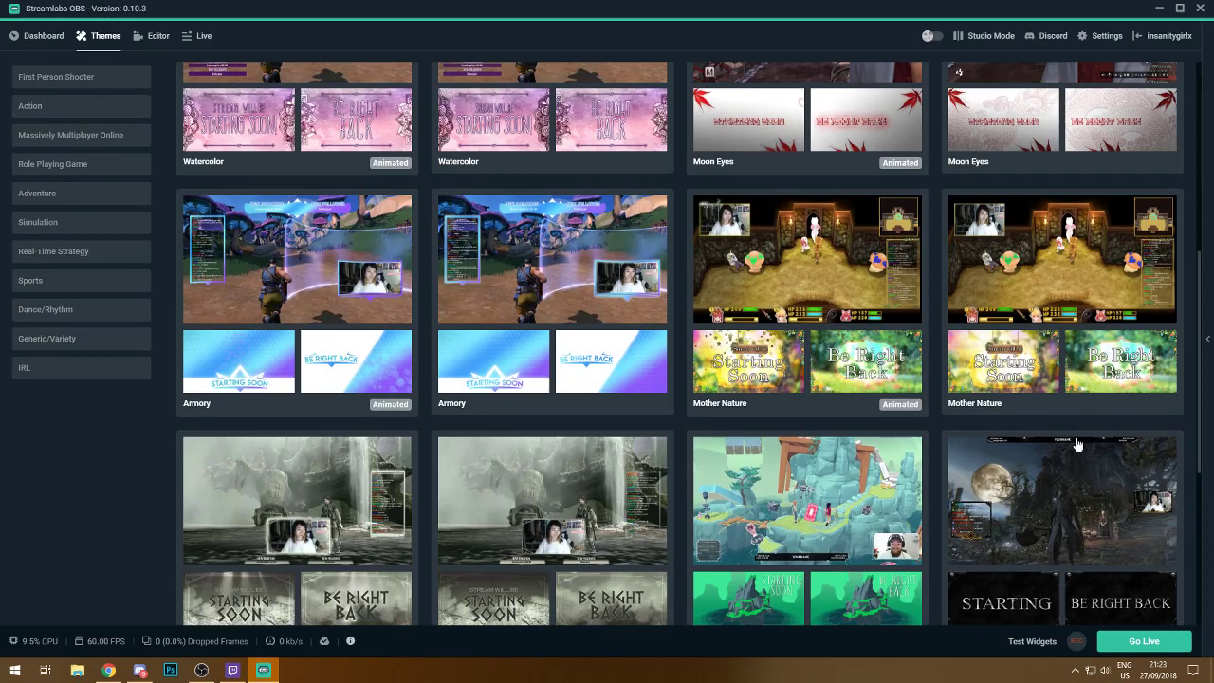
{"action": "scroll", "coordinate": [1068, 459], "scroll_direction": "up", "scroll_amount": 5}
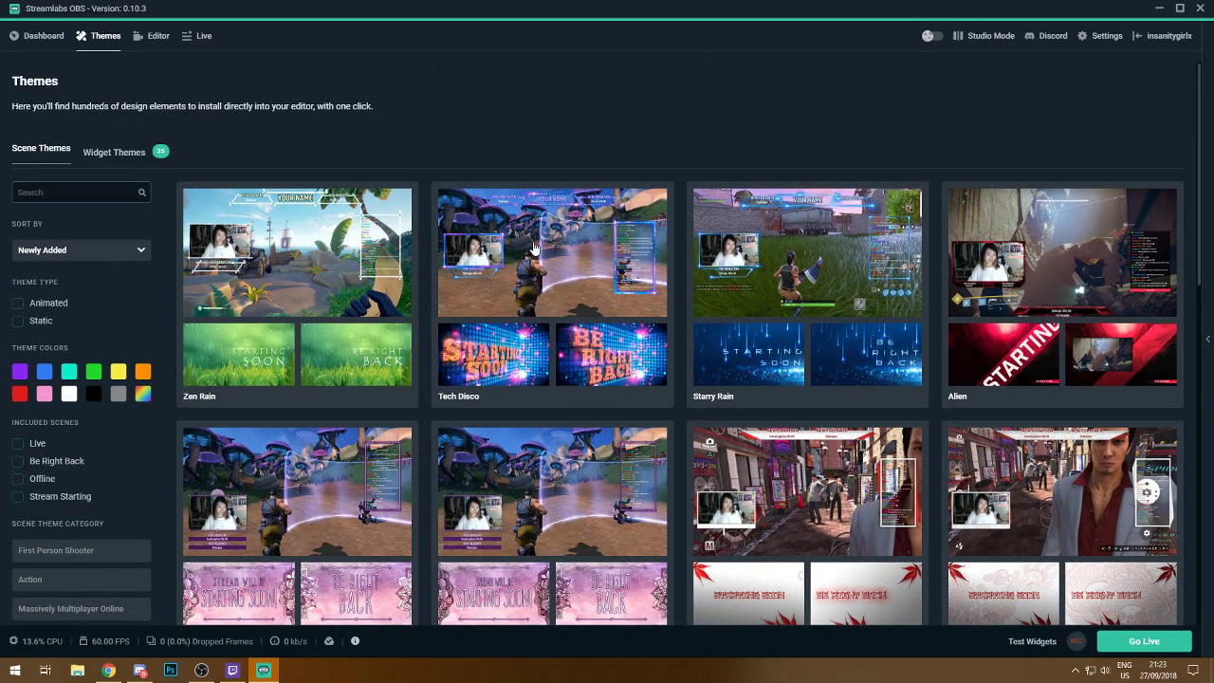
{"action": "scroll", "coordinate": [536, 249], "scroll_direction": "down", "scroll_amount": 6}
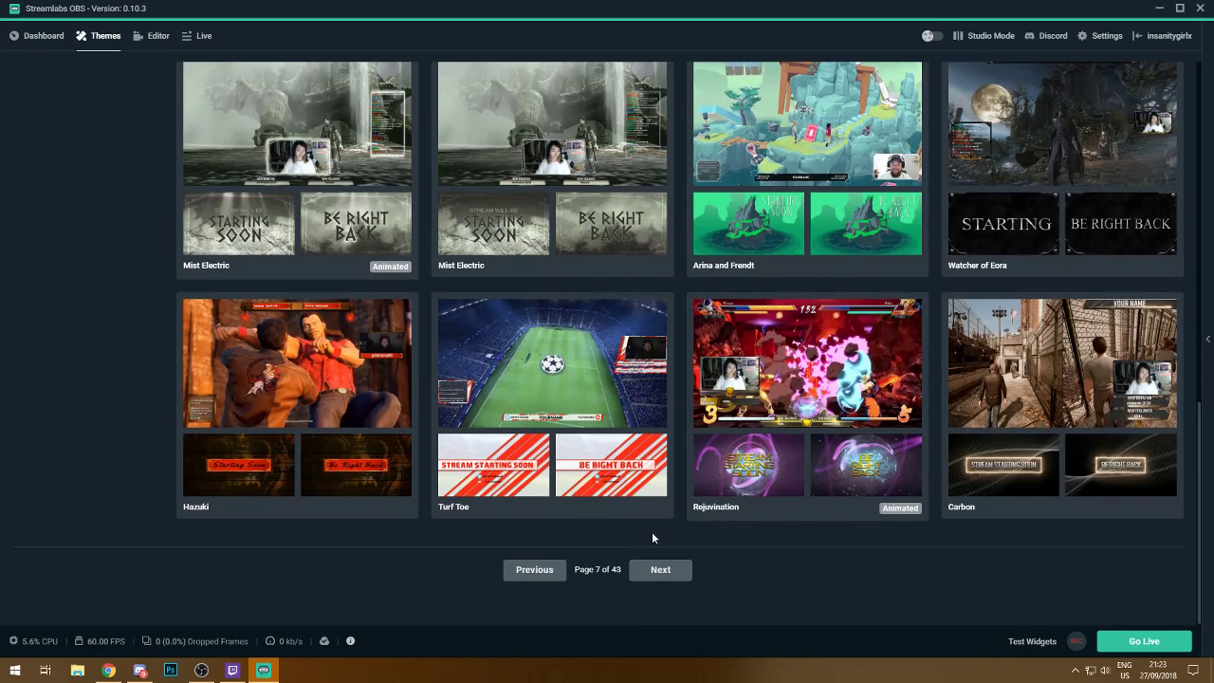
- Go to page 8 of the scene themes and open the static Target Practice theme
{"action": "left_click", "coordinate": [658, 567]}
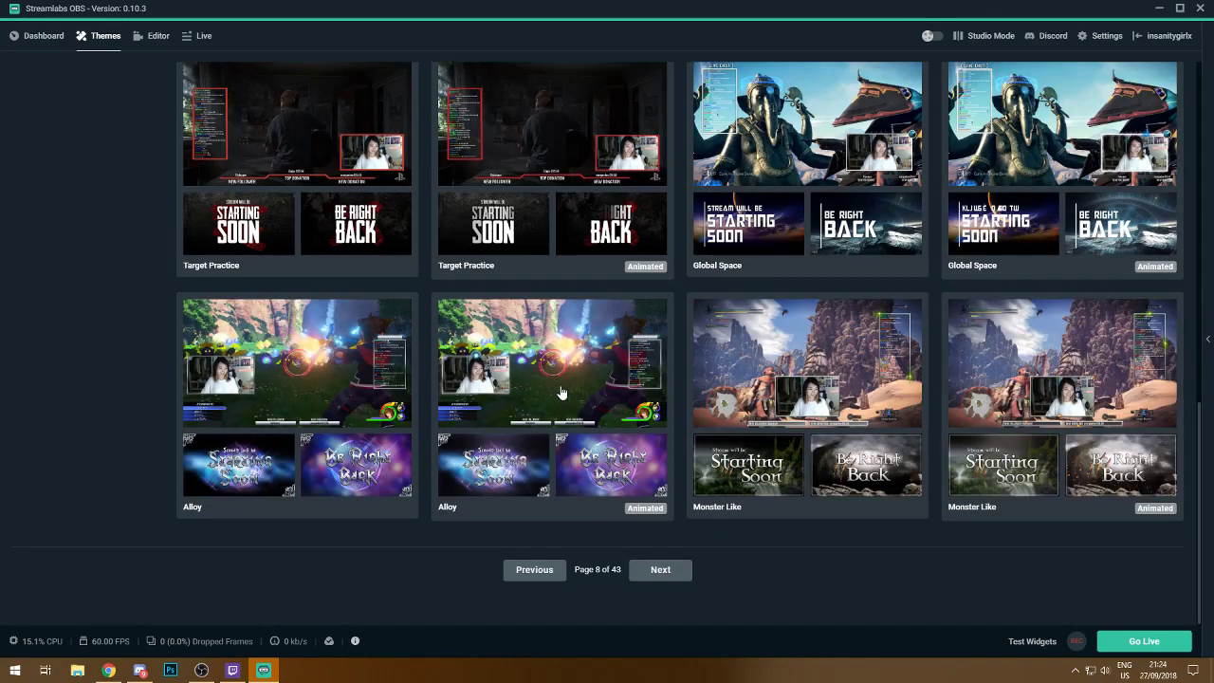
{"action": "scroll", "coordinate": [525, 273], "scroll_direction": "up", "scroll_amount": 1}
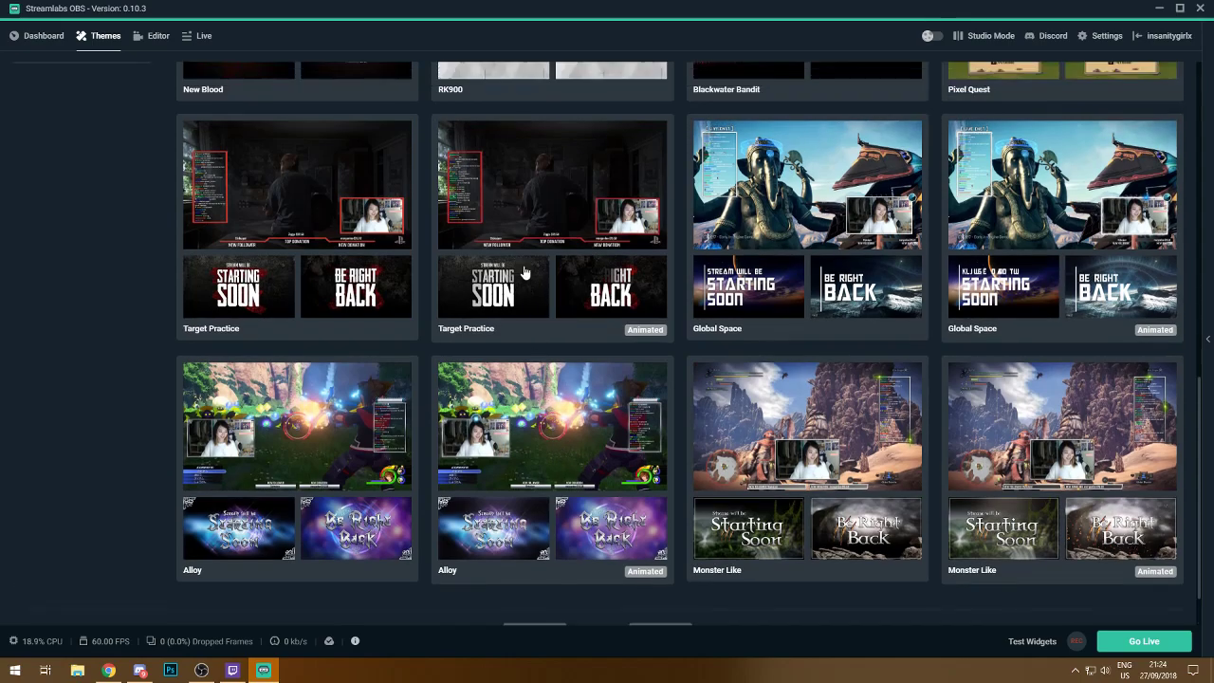
{"action": "left_click", "coordinate": [306, 196]}
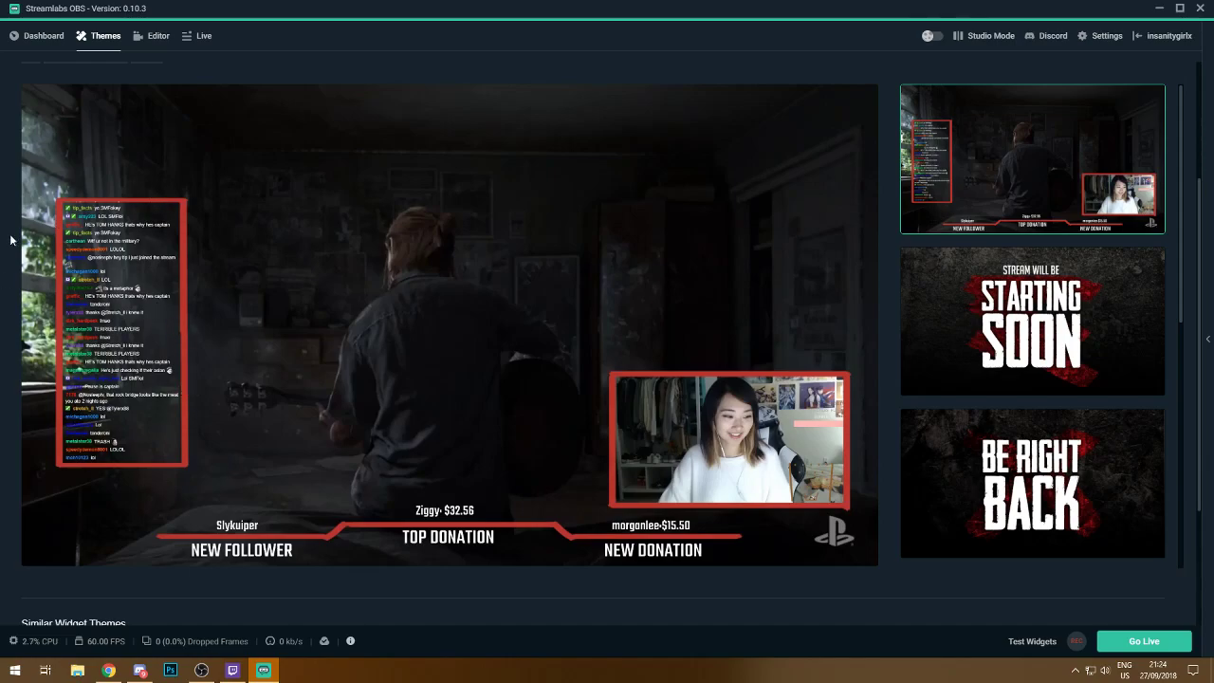
- Preview the Target Practice theme's Starting Soon, Be Right Back, Offline, Intermission and Stream Ending scenes
{"action": "left_click", "coordinate": [1050, 304]}
{"action": "left_click", "coordinate": [1022, 486]}
{"action": "left_click", "coordinate": [994, 329]}
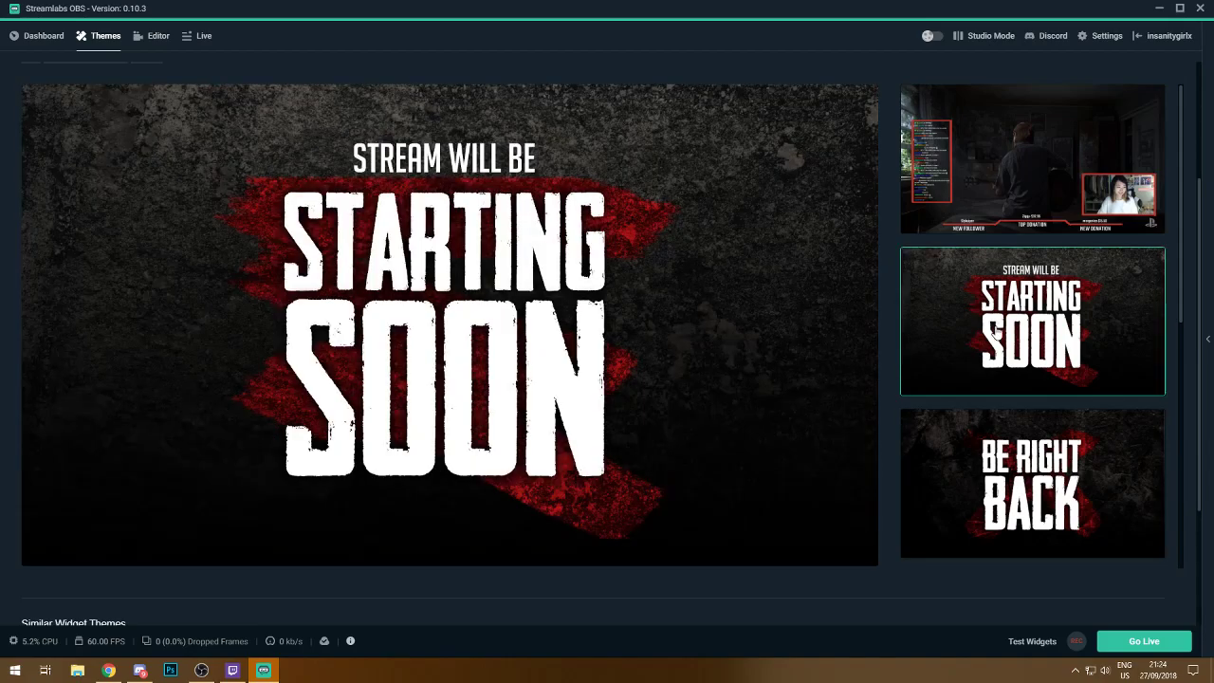
{"action": "scroll", "coordinate": [1017, 408], "scroll_direction": "down", "scroll_amount": 2}
{"action": "left_click", "coordinate": [1018, 357]}
{"action": "scroll", "coordinate": [1017, 356], "scroll_direction": "down", "scroll_amount": 2}
{"action": "left_click", "coordinate": [1037, 379]}
{"action": "scroll", "coordinate": [1037, 380], "scroll_direction": "down", "scroll_amount": 2}
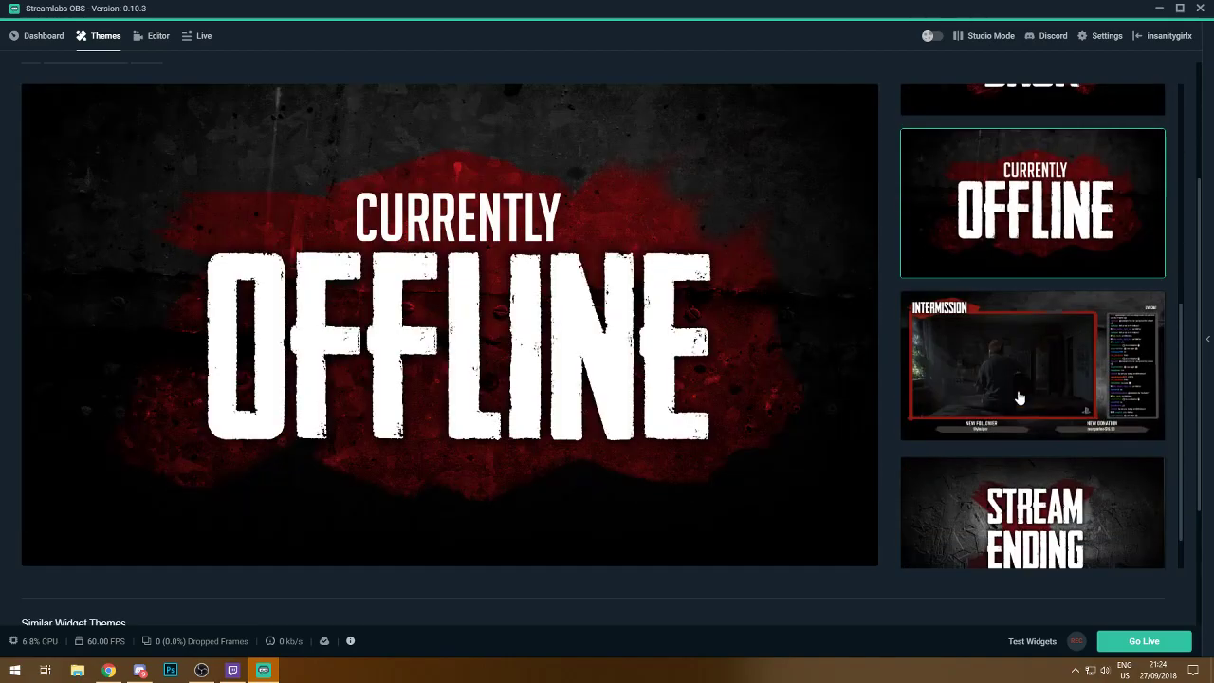
{"action": "left_click", "coordinate": [1024, 398]}
{"action": "scroll", "coordinate": [1067, 483], "scroll_direction": "down", "scroll_amount": 1}
{"action": "left_click", "coordinate": [1055, 472]}
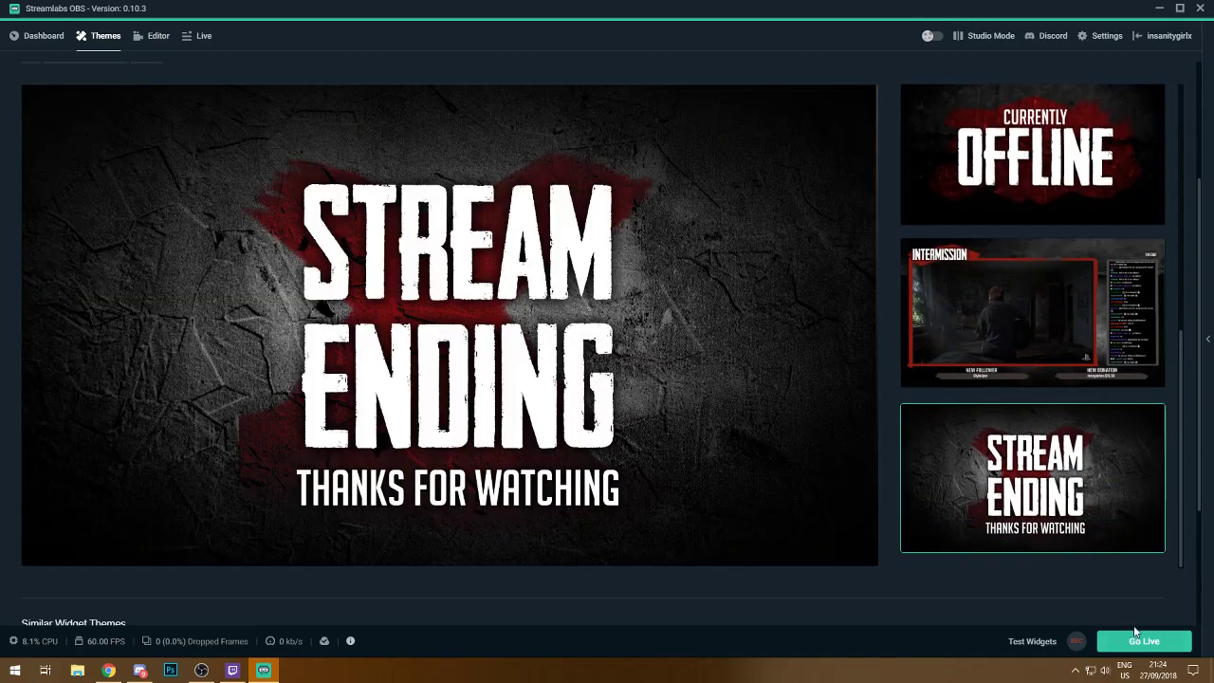
- Install the Target Practice overlay as a fresh scene collection
{"action": "scroll", "coordinate": [1064, 545], "scroll_direction": "down", "scroll_amount": 2}
{"action": "scroll", "coordinate": [1008, 423], "scroll_direction": "up", "scroll_amount": 5}
{"action": "scroll", "coordinate": [803, 423], "scroll_direction": "up", "scroll_amount": 3}
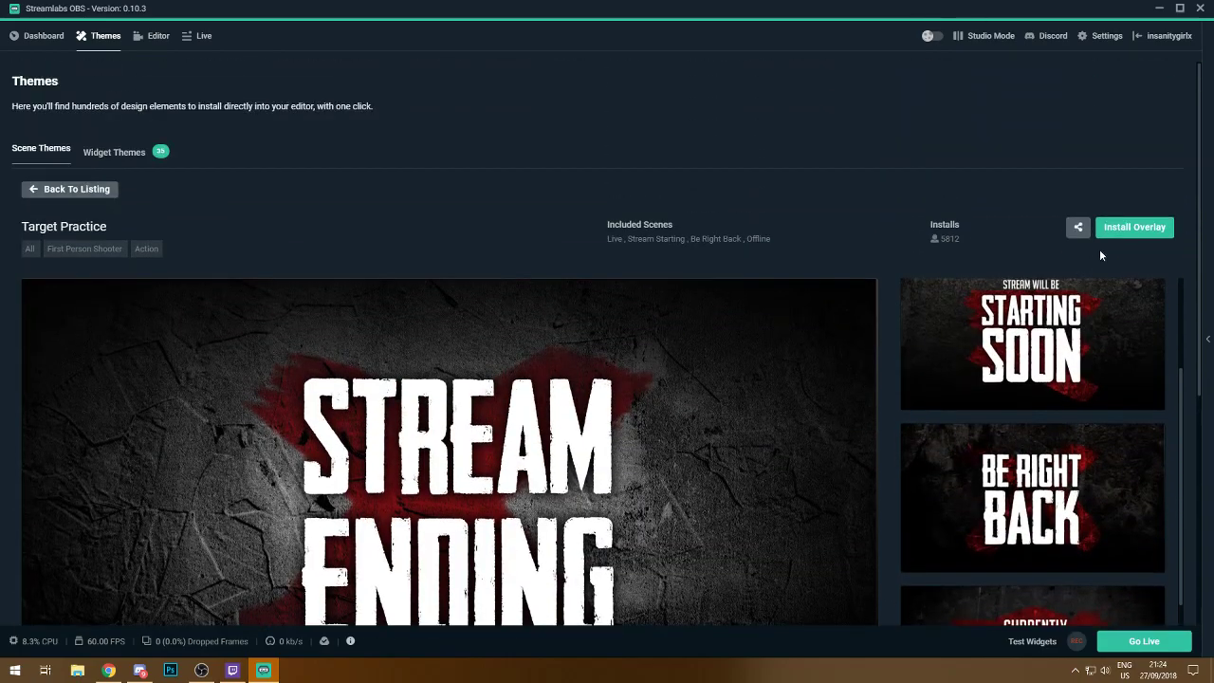
{"action": "left_click", "coordinate": [1128, 228]}
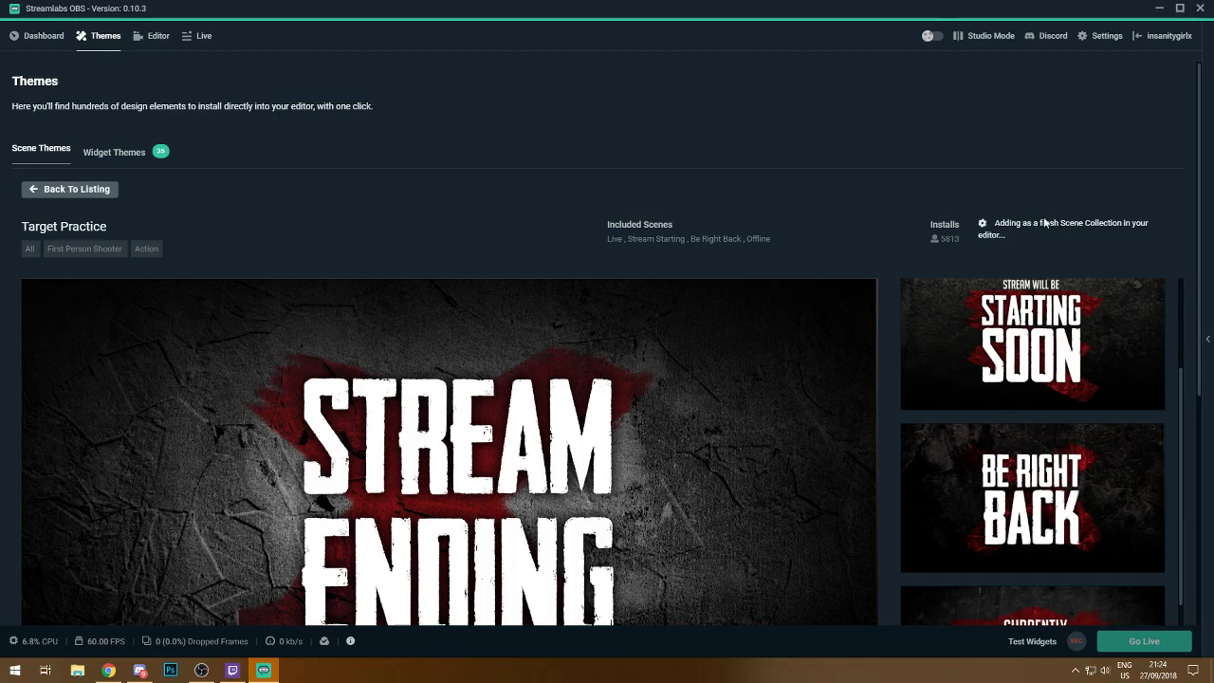
{"action": "left_click_drag", "start_coordinate": [1048, 228], "coordinate": [886, 214]}
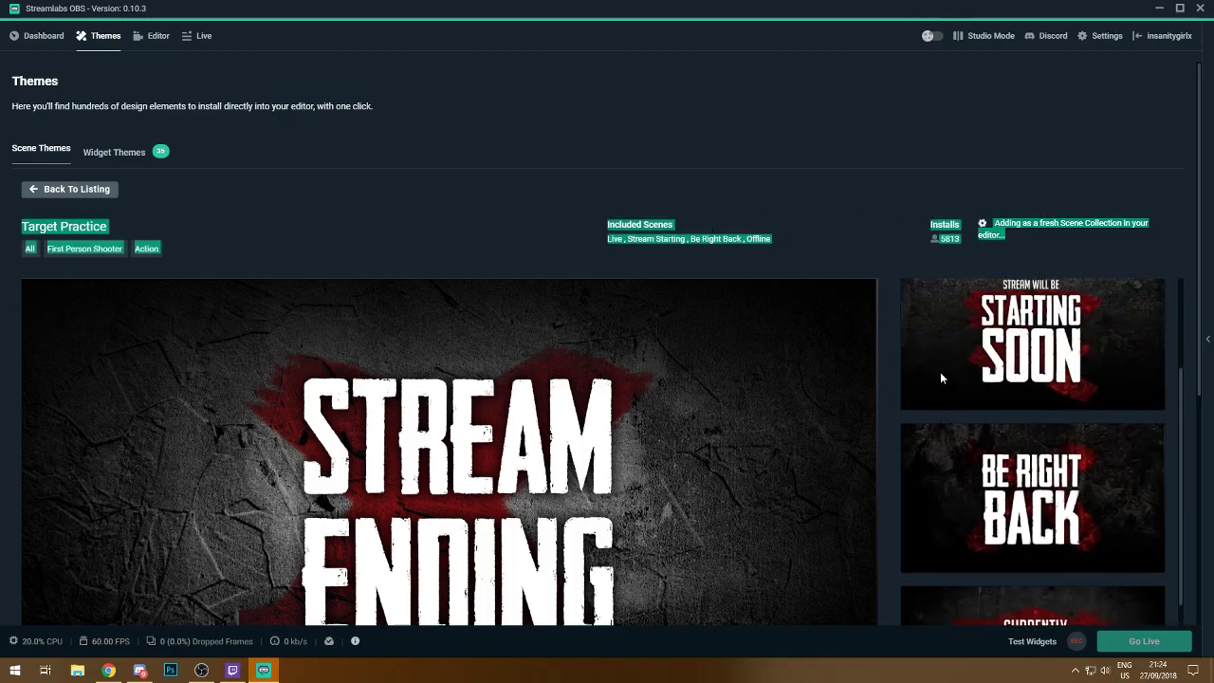
{"action": "scroll", "coordinate": [854, 317], "scroll_direction": "down", "scroll_amount": 3}
{"action": "scroll", "coordinate": [859, 379], "scroll_direction": "down", "scroll_amount": 2}
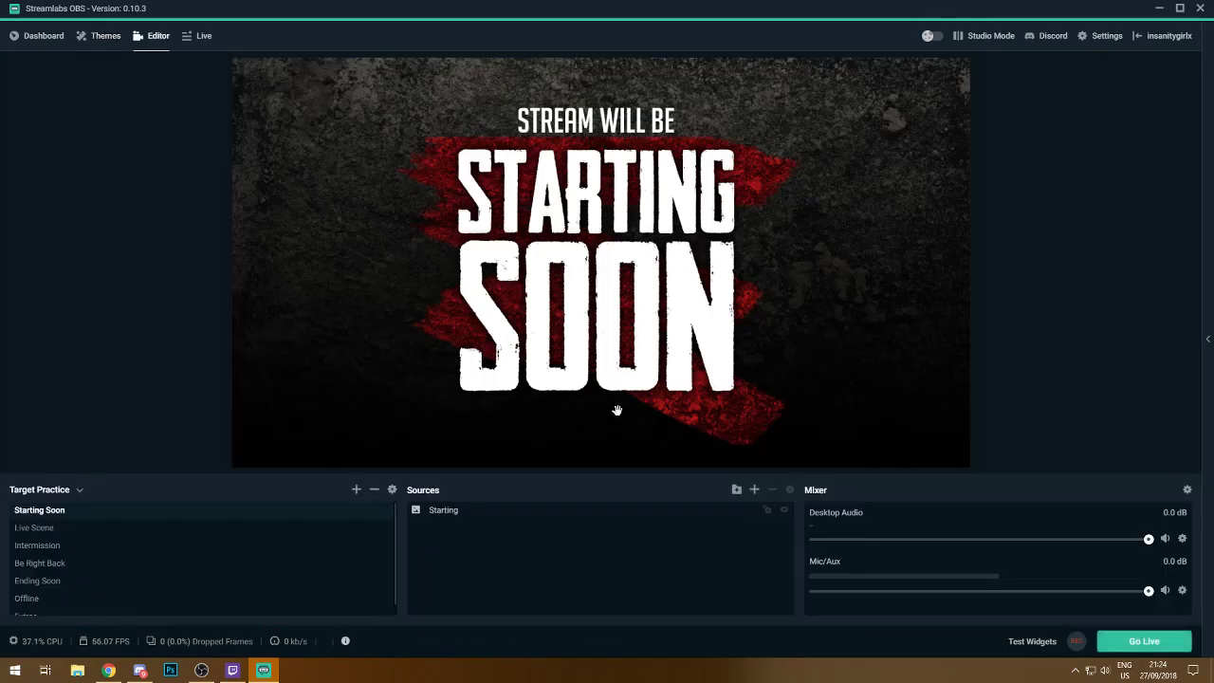
- Examine the available scene collections and the list of scenes included in Target Practice
{"action": "left_click", "coordinate": [69, 491]}
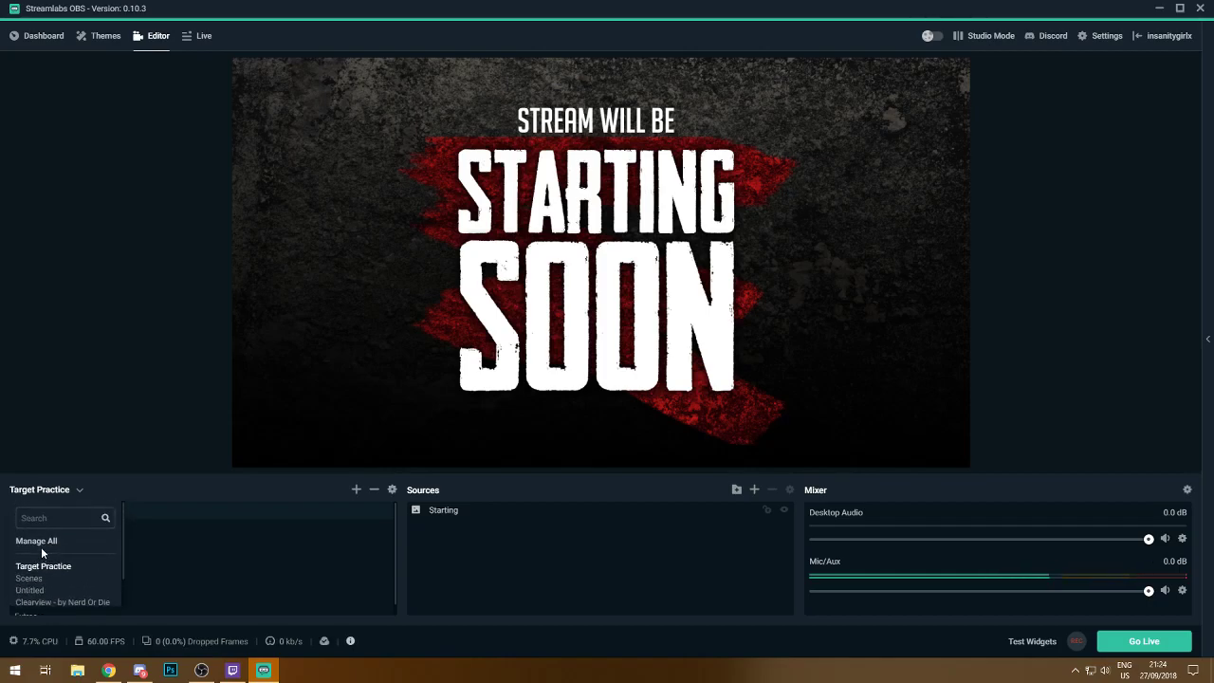
{"action": "left_click", "coordinate": [179, 486]}
{"action": "left_click", "coordinate": [70, 493]}
{"action": "left_click", "coordinate": [221, 511]}
{"action": "scroll", "coordinate": [77, 583], "scroll_direction": "down", "scroll_amount": 1}
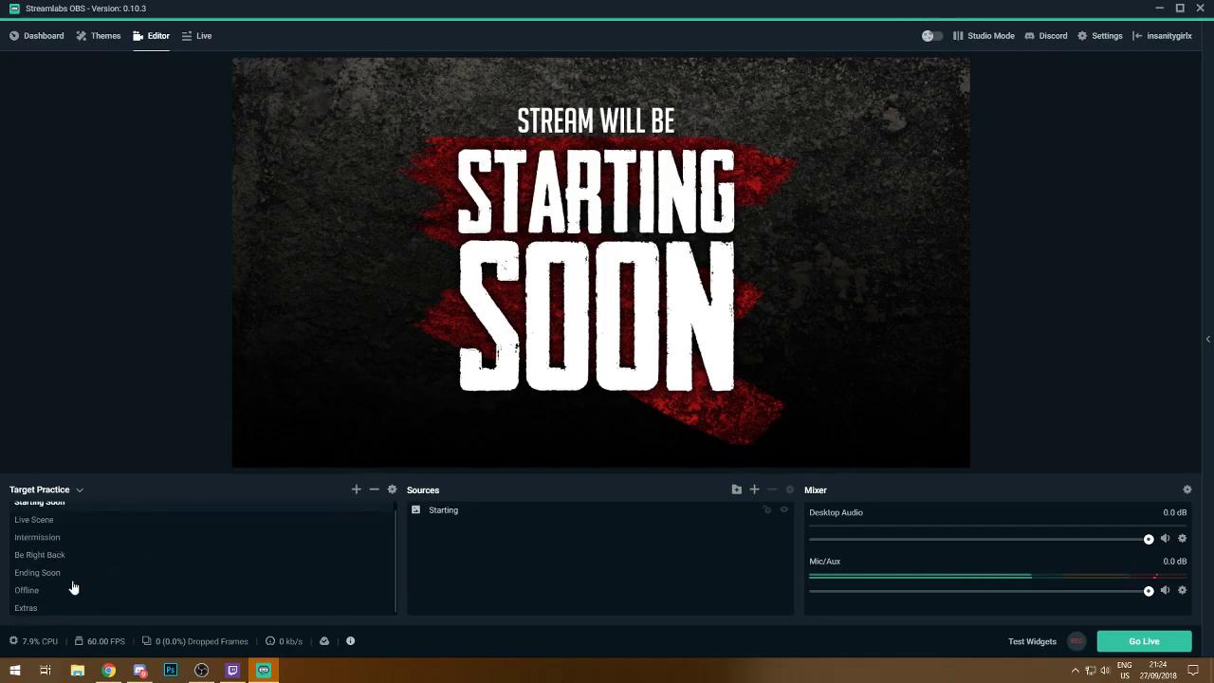
- View the Starting Soon scene of the Target Practice collection and switch to Live Scene
{"action": "scroll", "coordinate": [23, 576], "scroll_direction": "up", "scroll_amount": 1}
{"action": "left_click", "coordinate": [43, 529]}
{"action": "left_click", "coordinate": [47, 513]}
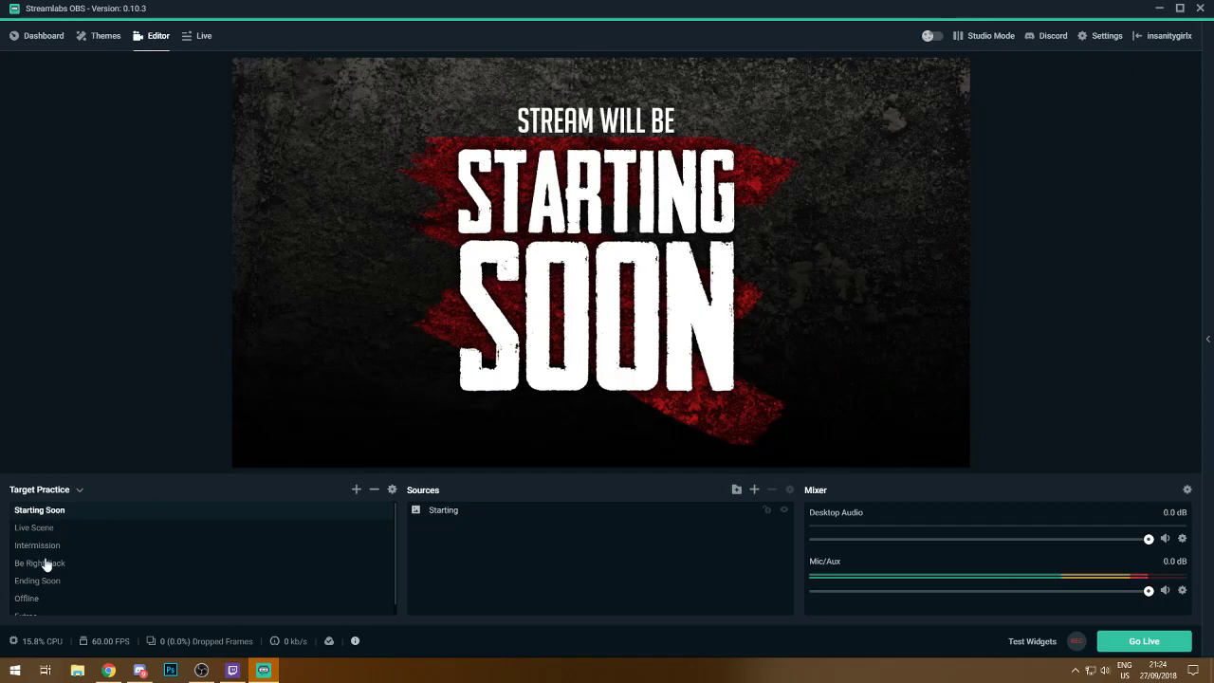
{"action": "left_click", "coordinate": [44, 529]}
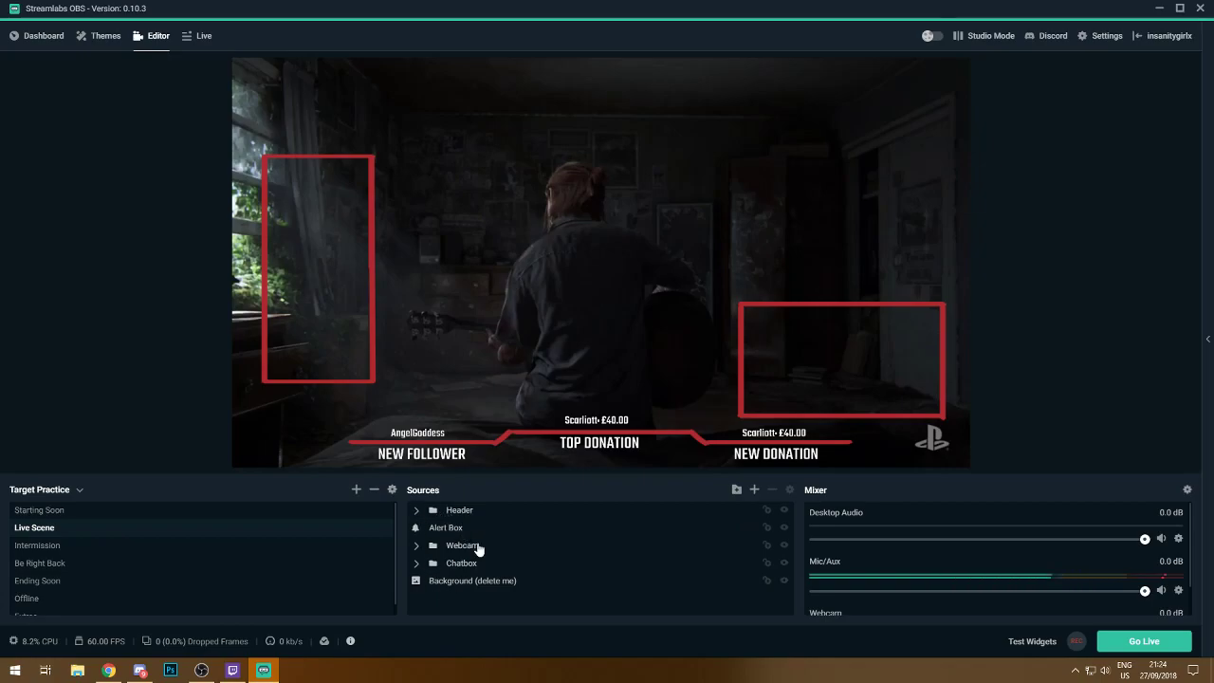
- Remove the "Background (delete me)" source from Live Scene
{"action": "left_click", "coordinate": [431, 582]}
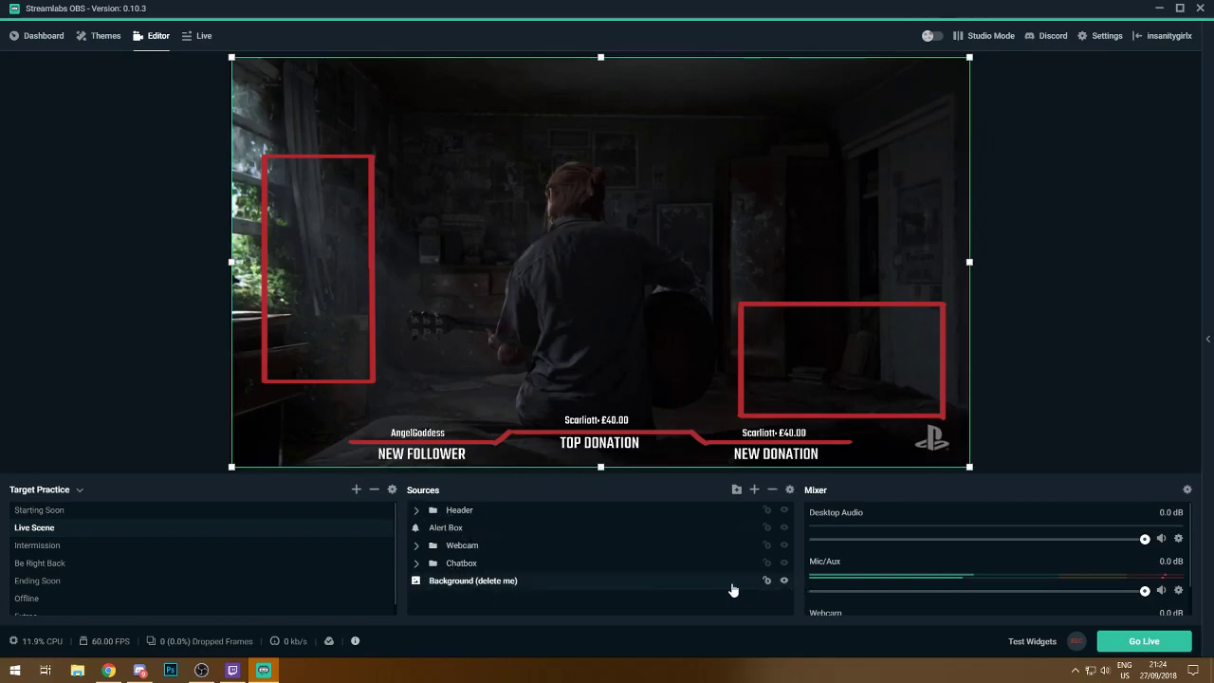
{"action": "right_click", "coordinate": [507, 586]}
{"action": "key", "text": "Escape"}
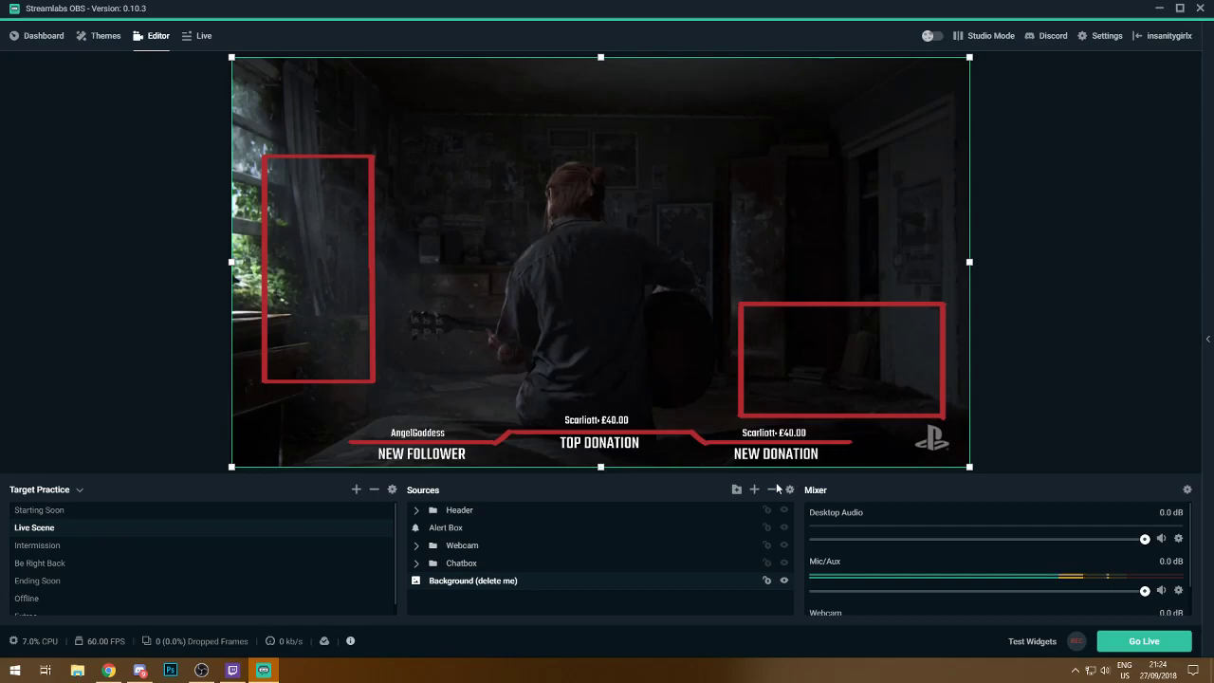
{"action": "left_click", "coordinate": [772, 489]}
{"action": "left_click", "coordinate": [645, 335]}
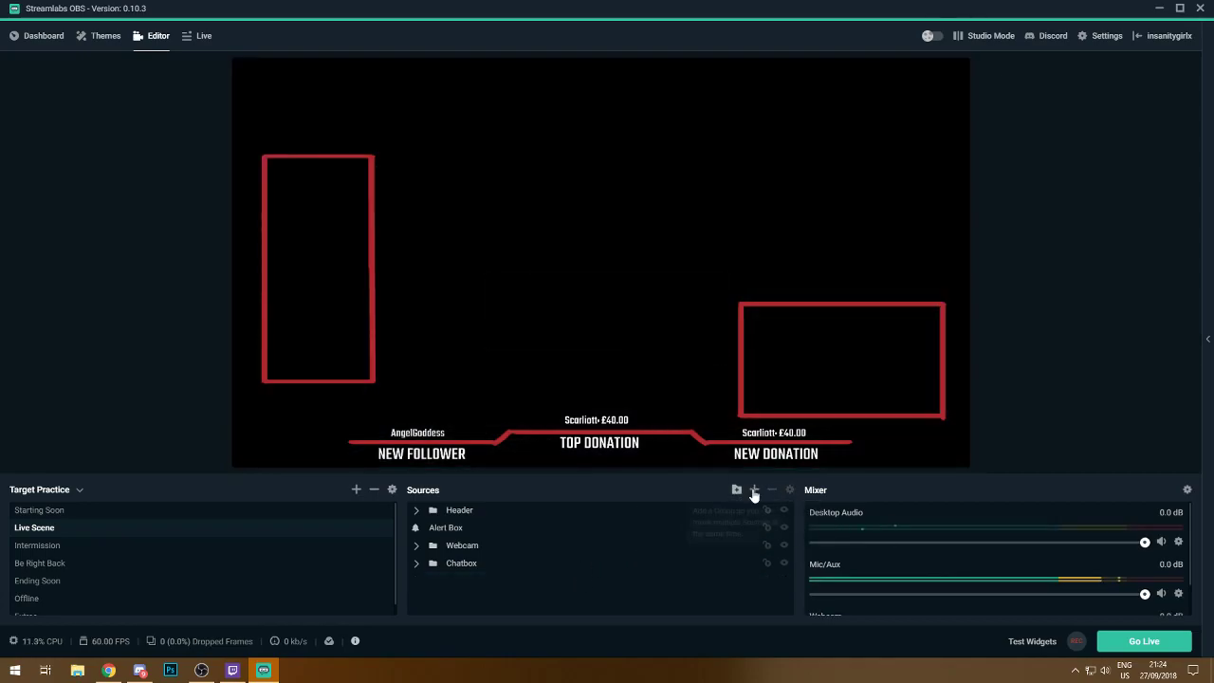
- Add a Video Capture Device source named Elgato to Live Scene, using the Game Capture HD60 Pro (Video) (#01) device
{"action": "left_click", "coordinate": [754, 490]}
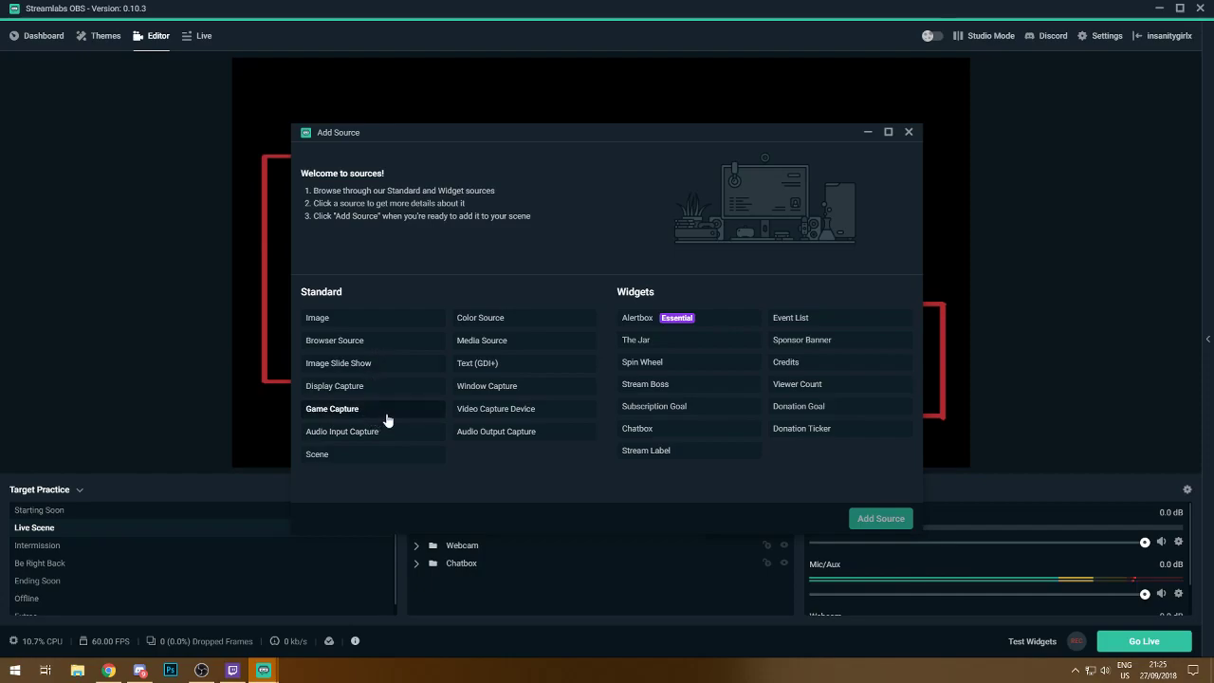
{"action": "left_click", "coordinate": [493, 421]}
{"action": "left_click", "coordinate": [886, 518]}
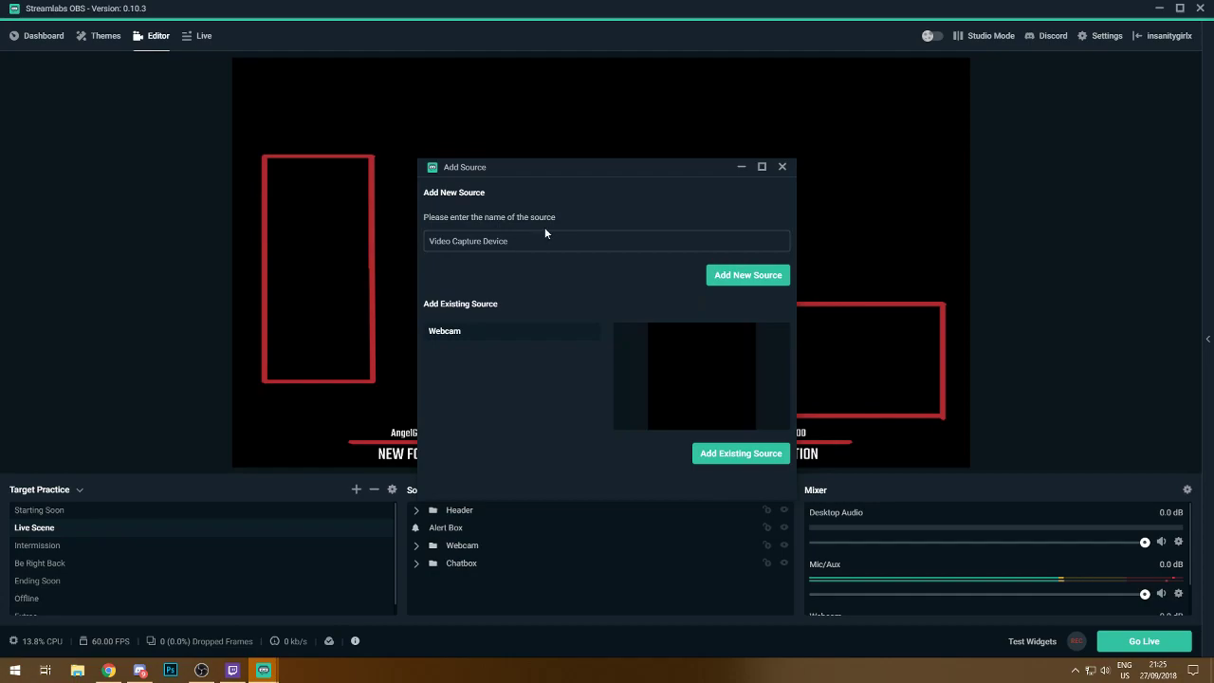
{"action": "left_click_drag", "start_coordinate": [525, 239], "coordinate": [295, 236]}
{"action": "type", "text": "Ei"}
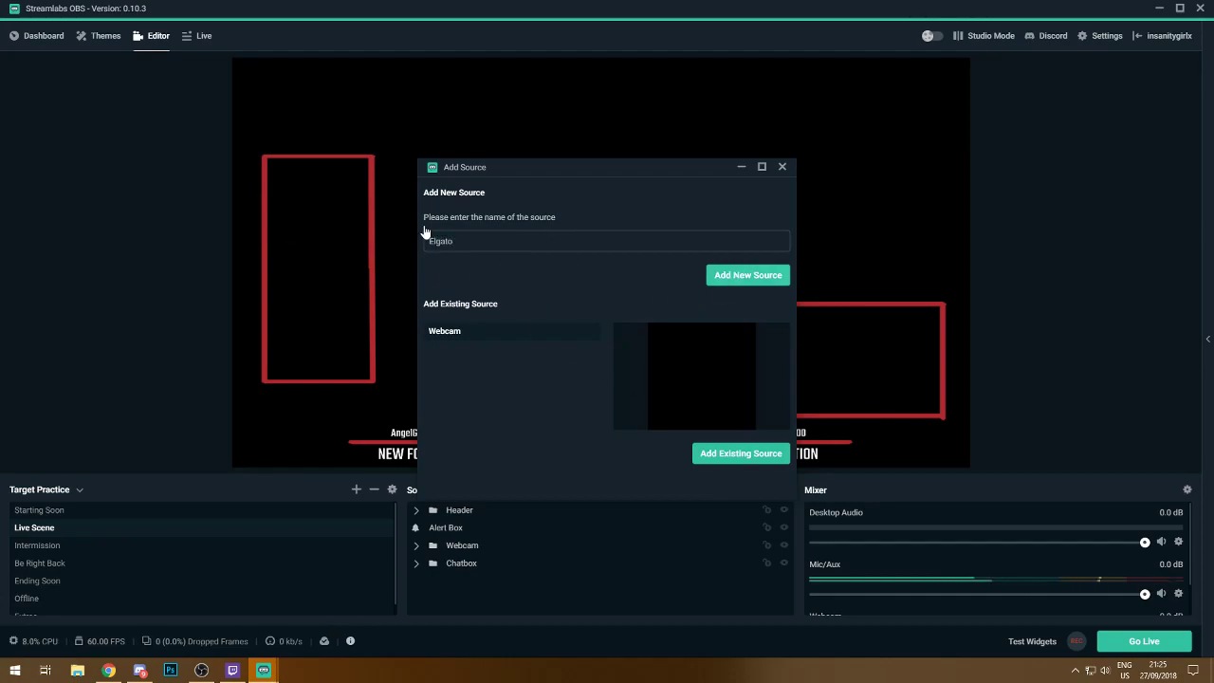
{"action": "key", "text": "Return"}
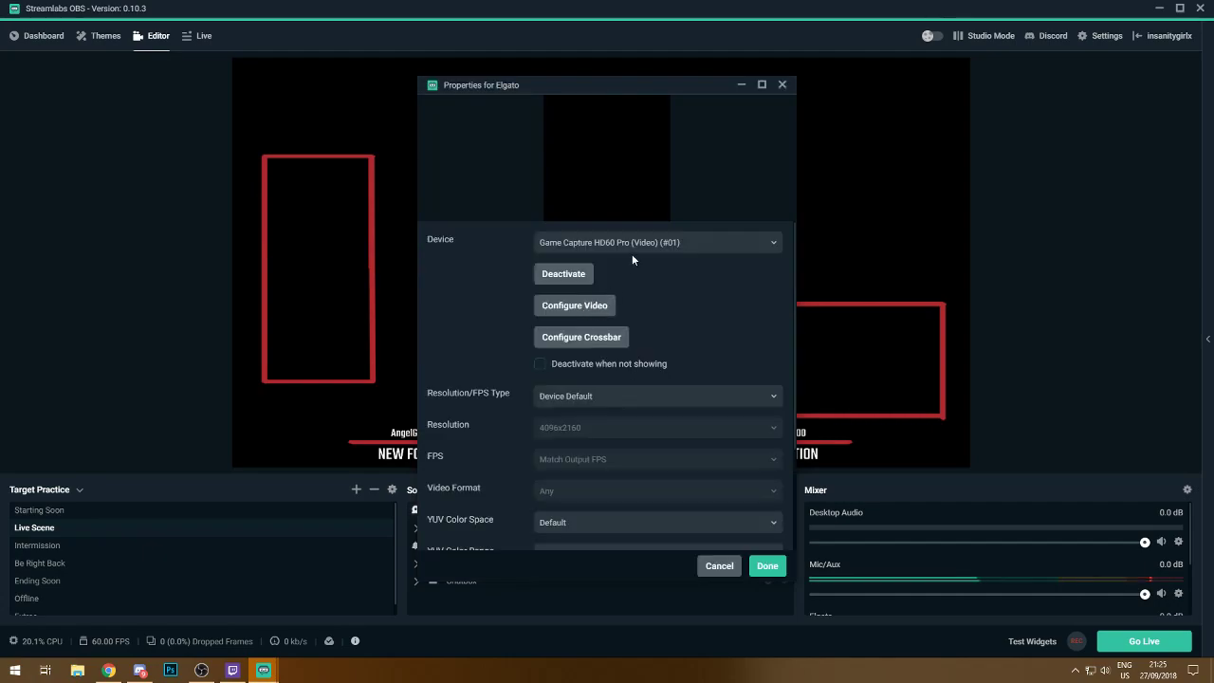
{"action": "left_click", "coordinate": [663, 244]}
{"action": "left_click", "coordinate": [632, 264]}
{"action": "left_click", "coordinate": [767, 565]}
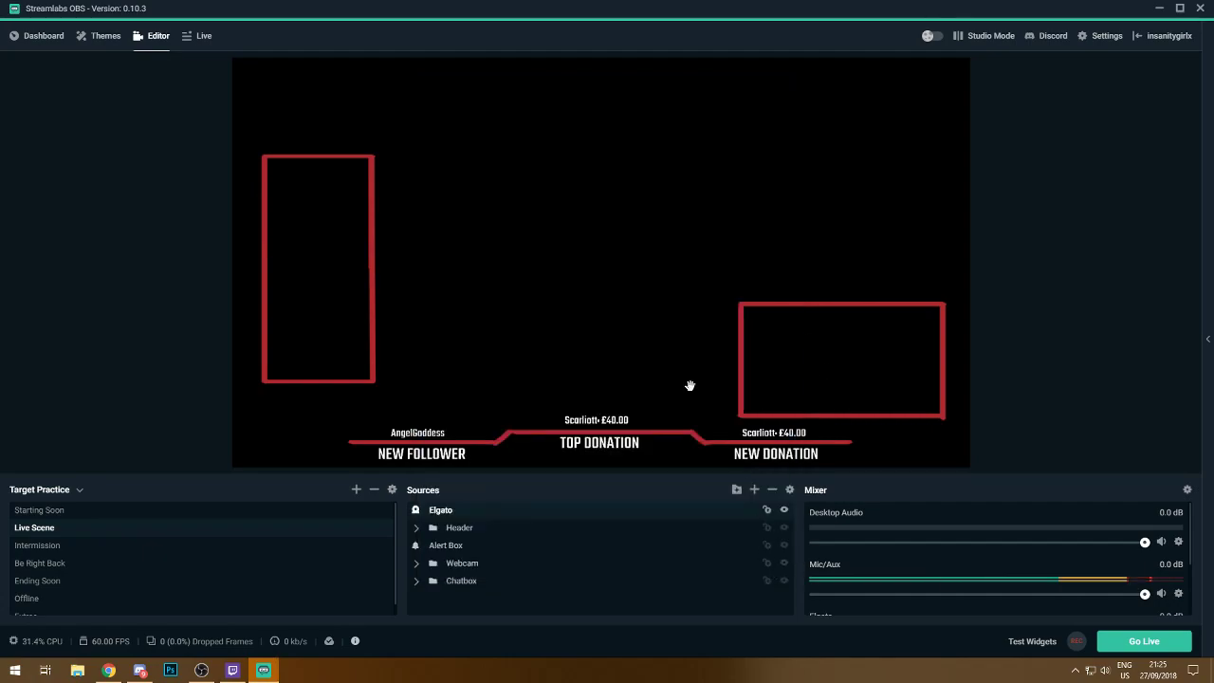
- Move the Elgato source to the end of the source list, check its properties and hide it
{"action": "left_click_drag", "start_coordinate": [489, 515], "coordinate": [490, 594]}
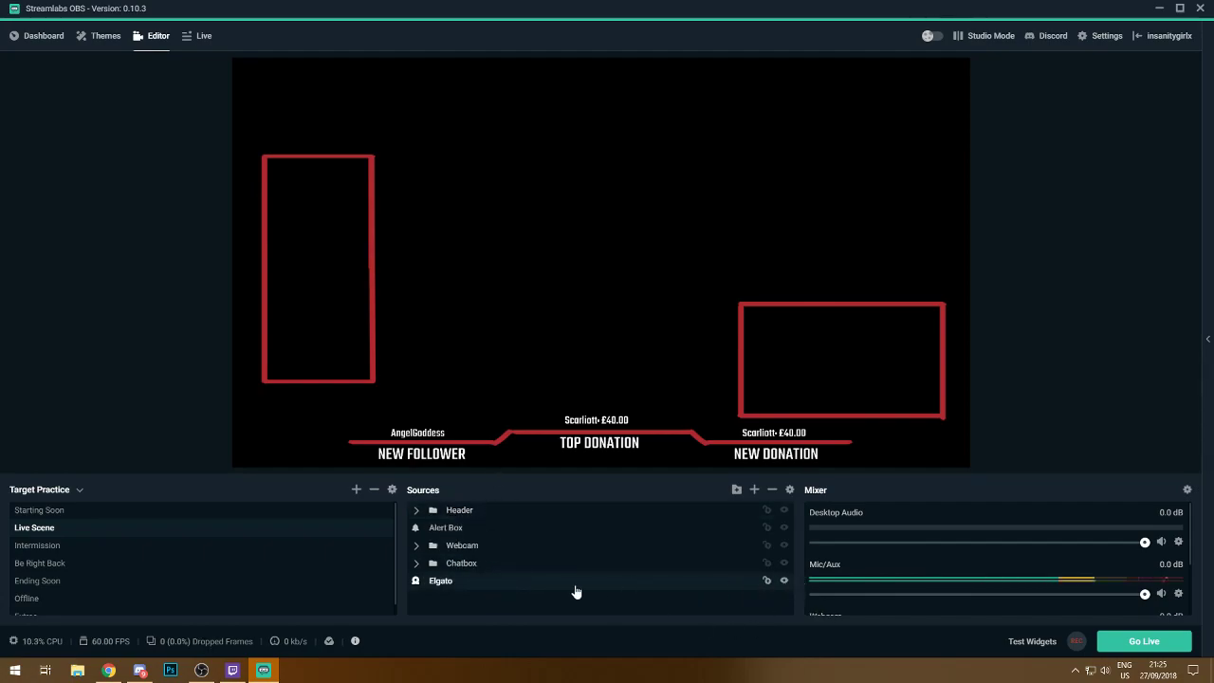
{"action": "double_click", "coordinate": [441, 580]}
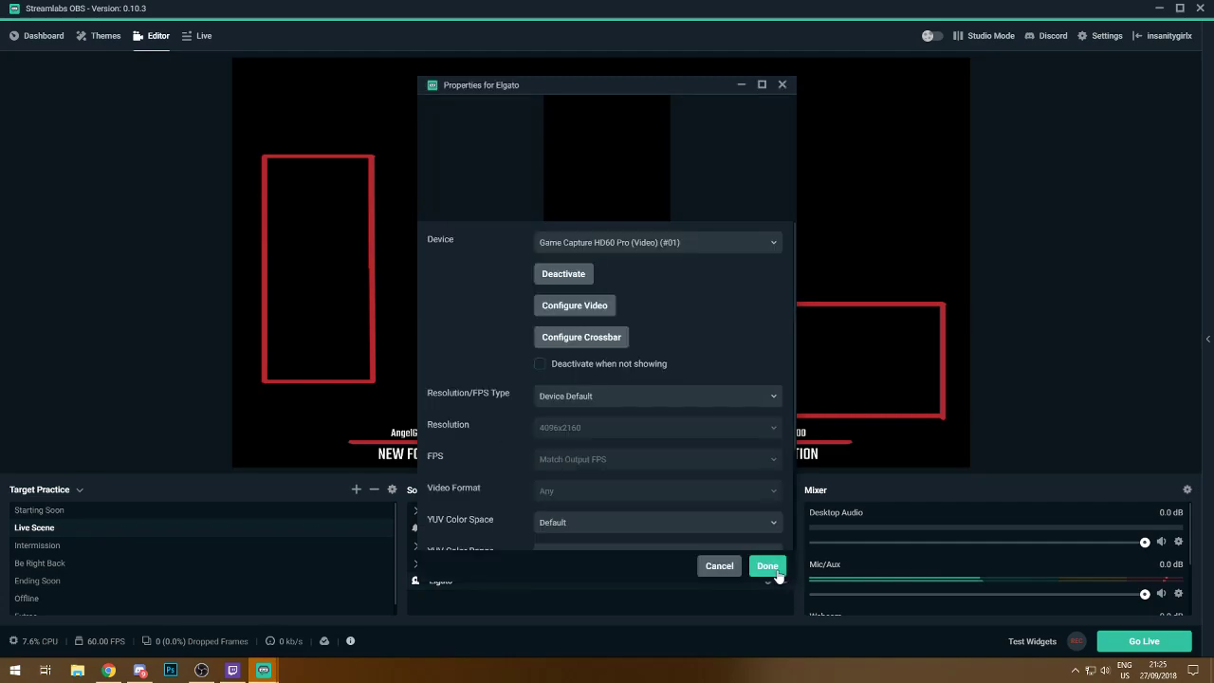
{"action": "left_click", "coordinate": [722, 570]}
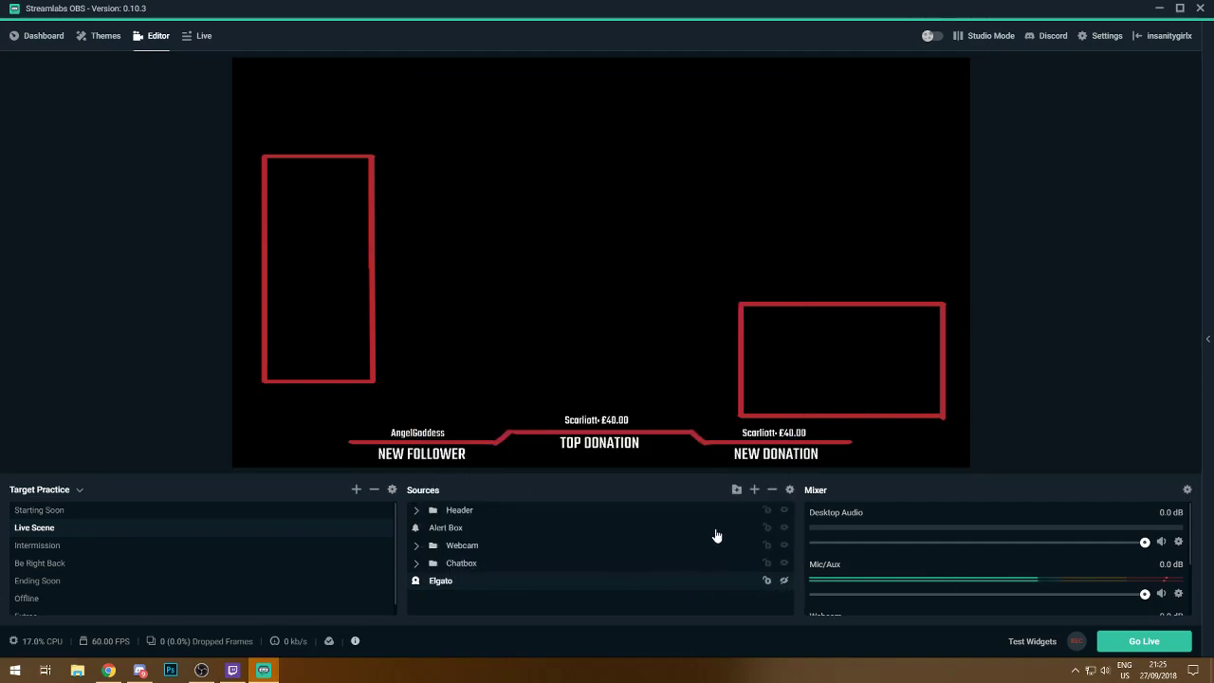
- Add a Display Capture source to Live Scene that captures Display 0: 1920x1080 @ 0,0 with the cursor
{"action": "left_click", "coordinate": [754, 489]}
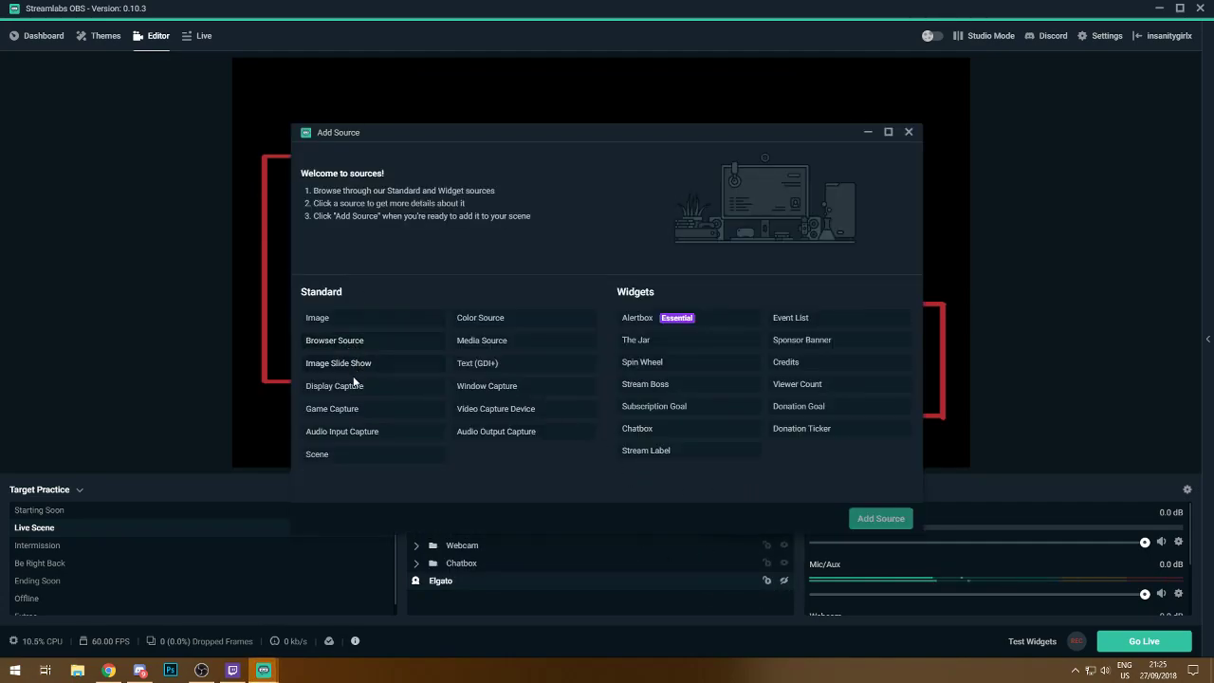
{"action": "left_click", "coordinate": [337, 385]}
{"action": "left_click", "coordinate": [880, 518]}
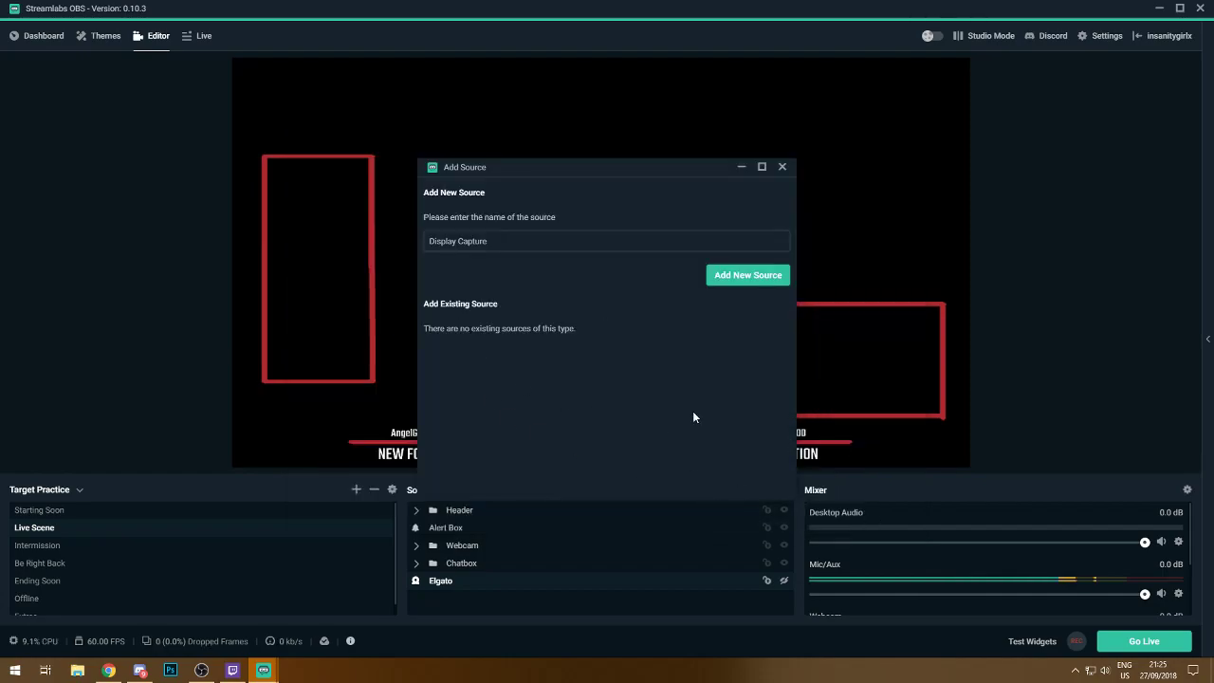
{"action": "left_click", "coordinate": [749, 275]}
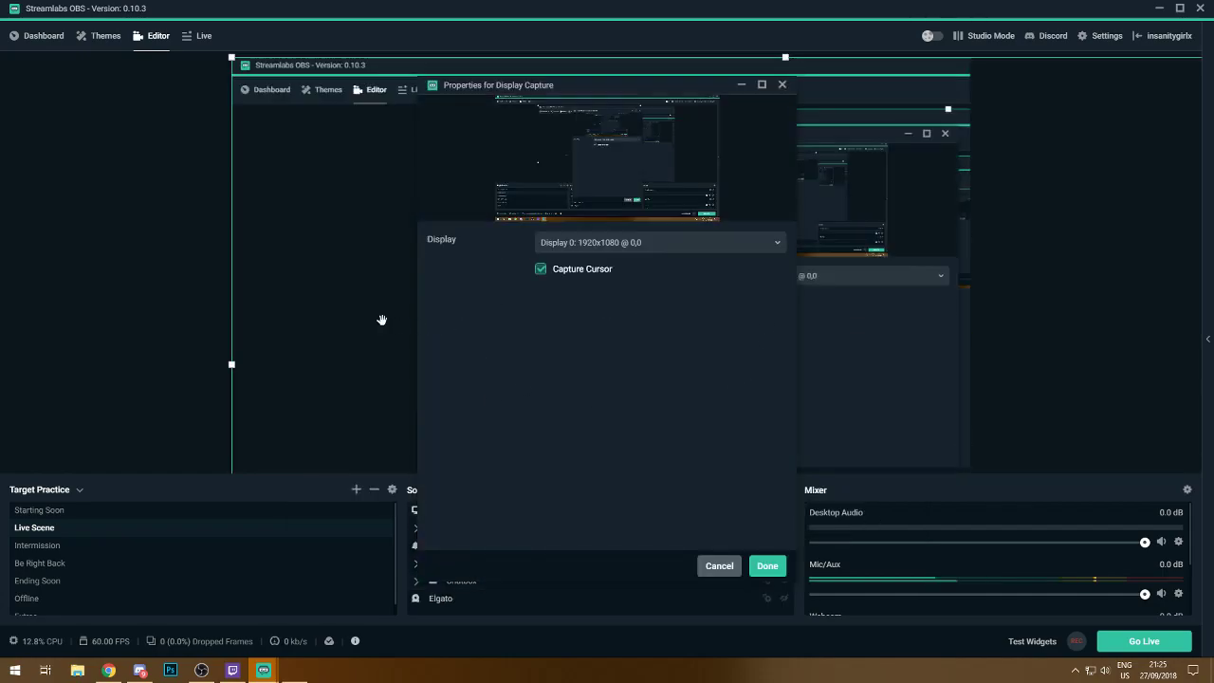
{"action": "left_click", "coordinate": [767, 566]}
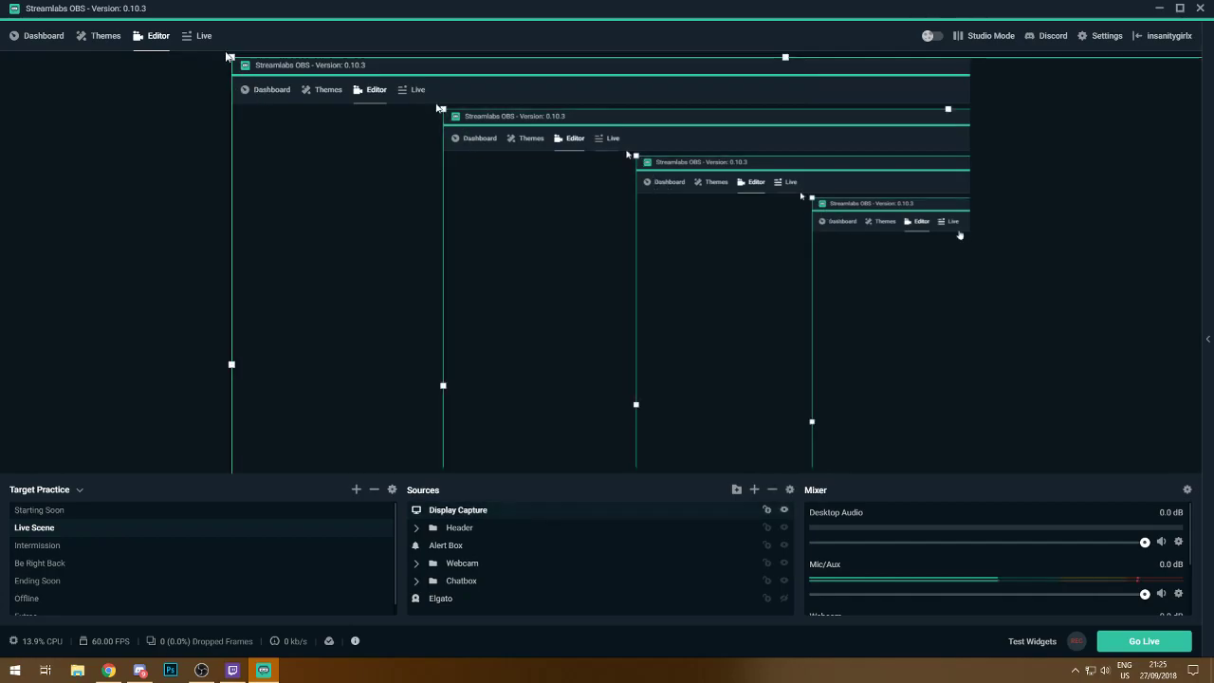
- Scale and position the Display Capture source so it fills the Live Scene canvas
{"action": "left_click_drag", "start_coordinate": [233, 58], "coordinate": [307, 131]}
{"action": "left_click_drag", "start_coordinate": [771, 360], "coordinate": [967, 467]}
{"action": "left_click", "coordinate": [1018, 393]}
{"action": "left_click", "coordinate": [937, 368]}
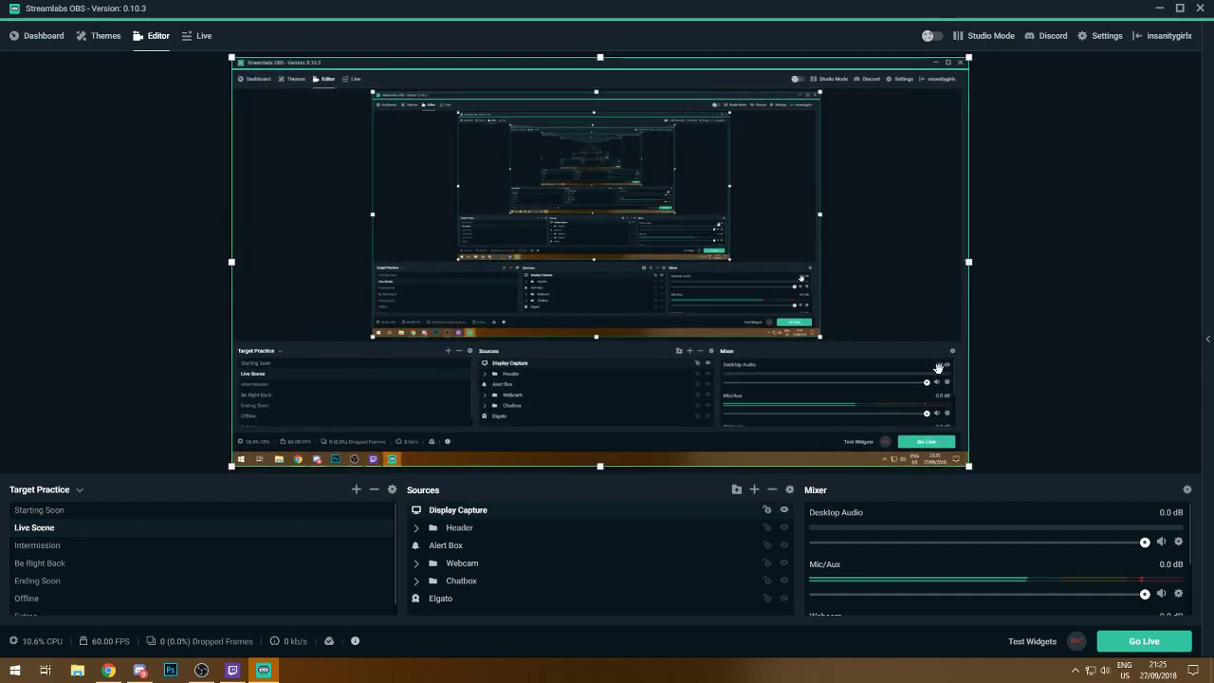
{"action": "left_click", "coordinate": [1028, 359]}
{"action": "left_click", "coordinate": [802, 398]}
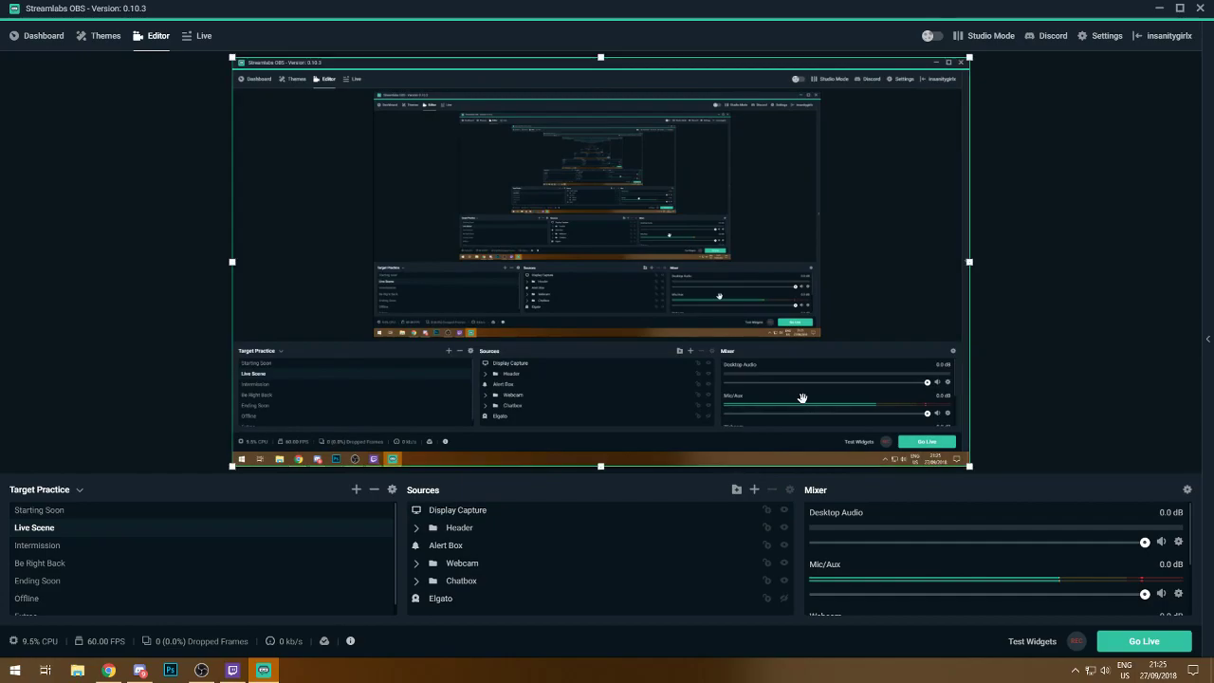
{"action": "left_click", "coordinate": [974, 262]}
{"action": "left_click", "coordinate": [965, 262]}
{"action": "left_click_drag", "start_coordinate": [969, 261], "coordinate": [973, 262]}
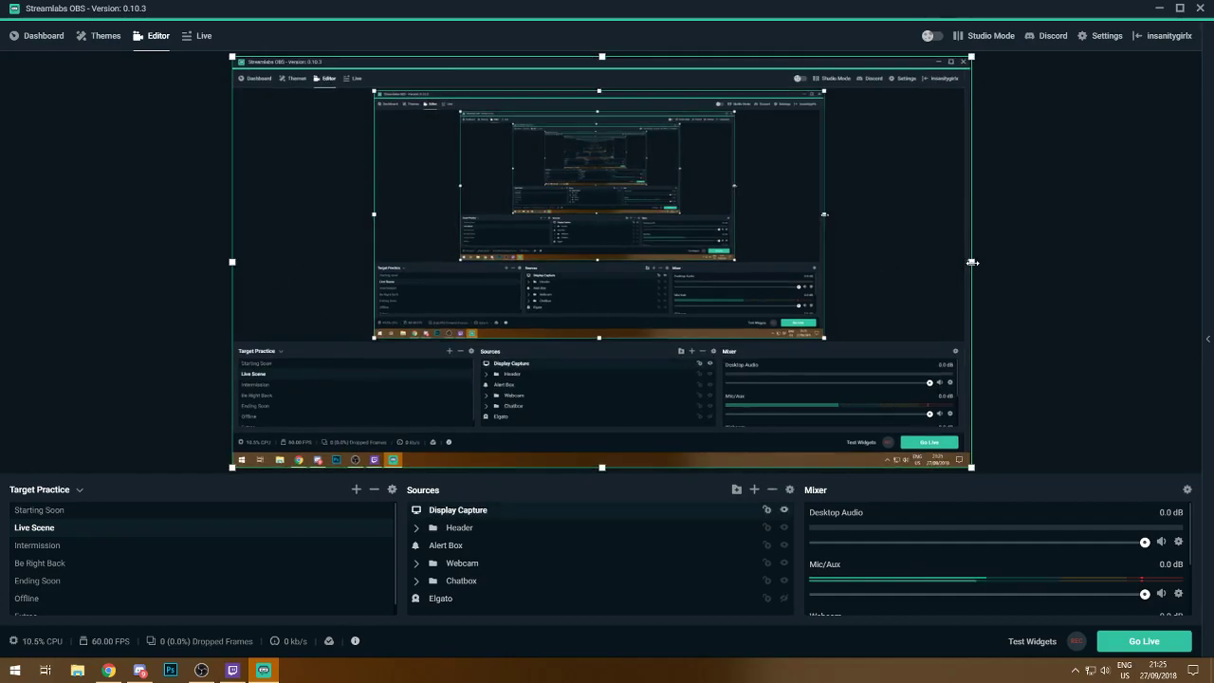
{"action": "left_click", "coordinate": [1054, 297]}
{"action": "left_click", "coordinate": [829, 326]}
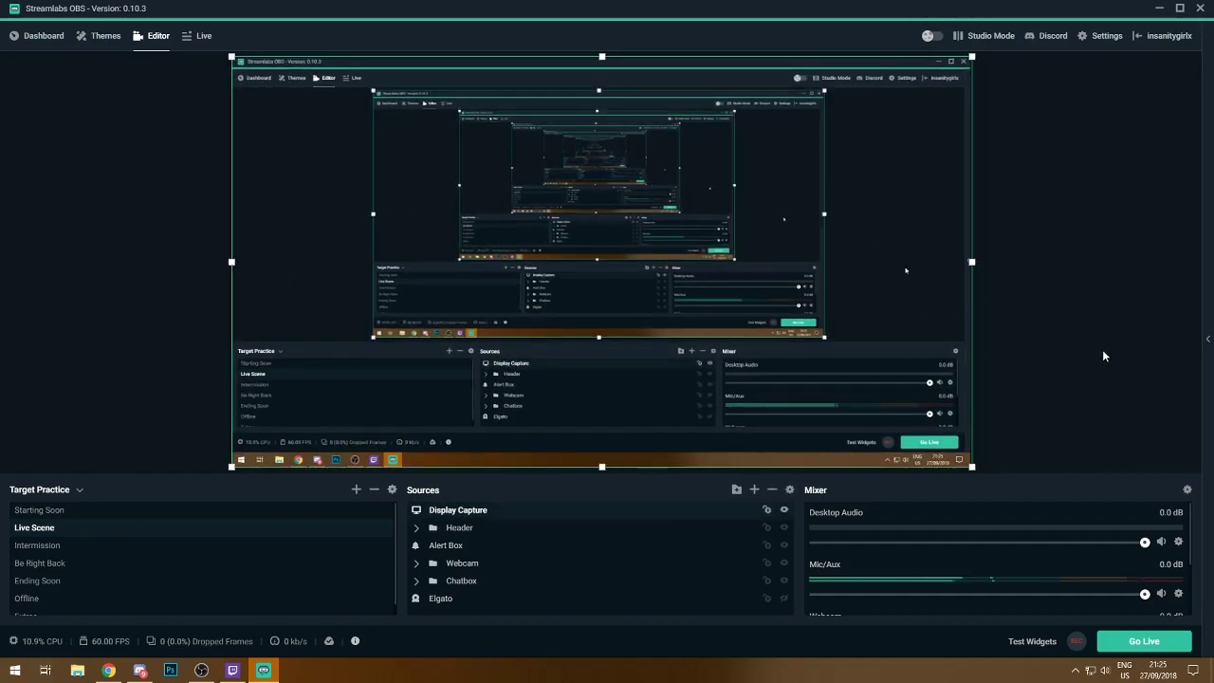
{"action": "left_click_drag", "start_coordinate": [972, 261], "coordinate": [967, 262]}
{"action": "left_click", "coordinate": [997, 280]}
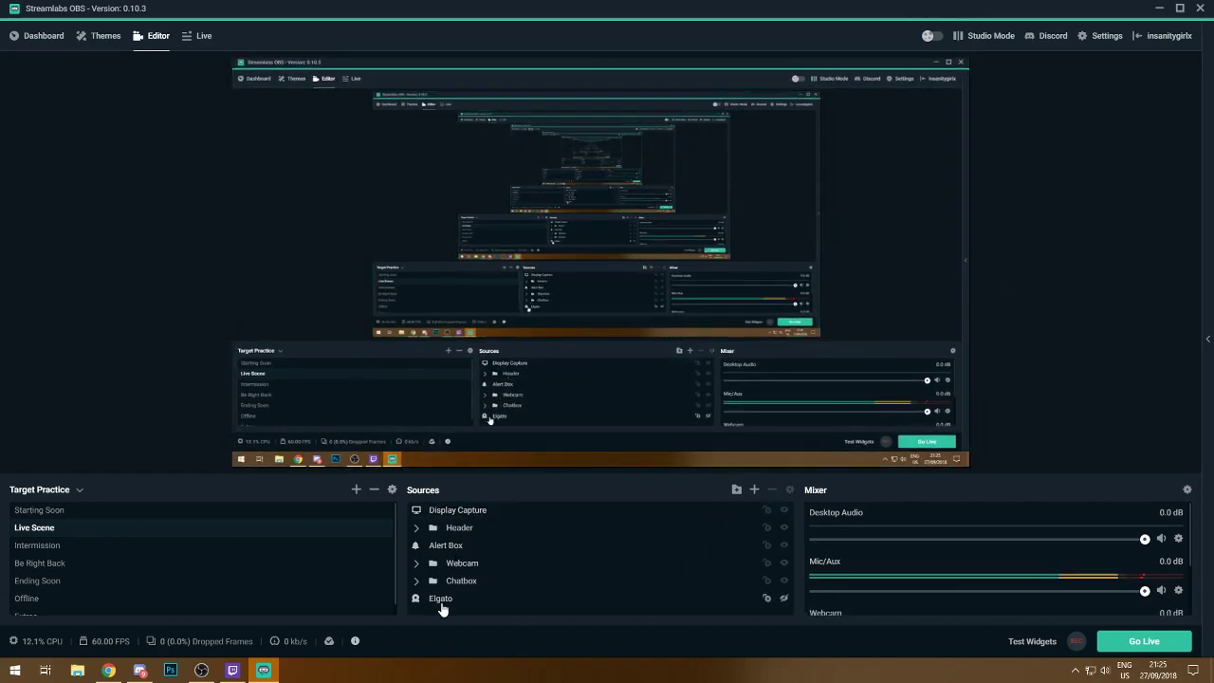
- Move Display Capture below the Chat Box item inside the Chatbox folder so the overlay elements sit above it
{"action": "left_click", "coordinate": [740, 512]}
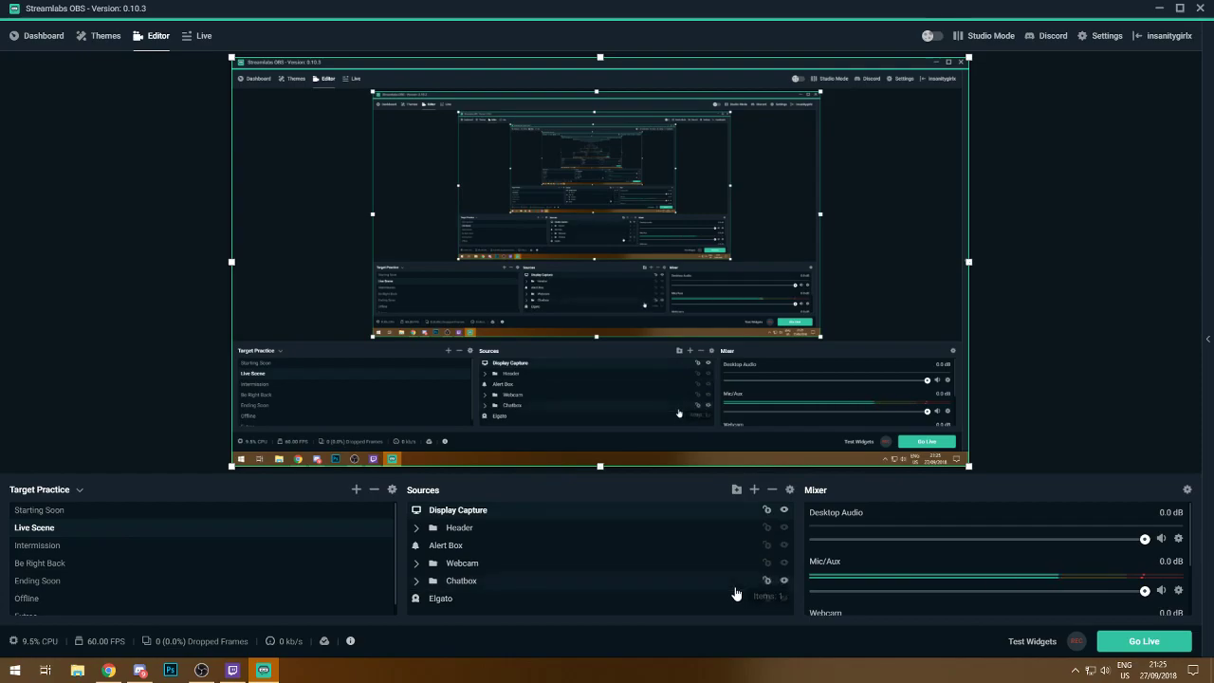
{"action": "left_click_drag", "start_coordinate": [735, 594], "coordinate": [736, 597]}
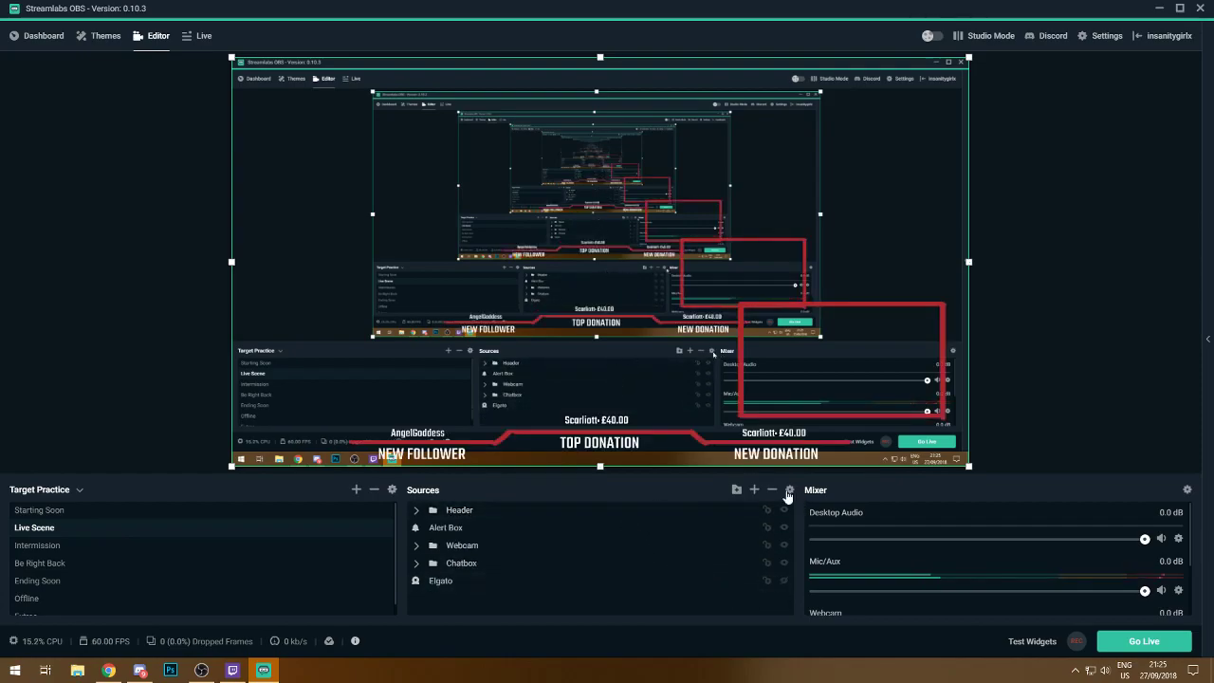
{"action": "left_click", "coordinate": [474, 564]}
{"action": "left_click", "coordinate": [415, 563]}
{"action": "scroll", "coordinate": [493, 583], "scroll_direction": "down", "scroll_amount": 2}
{"action": "scroll", "coordinate": [453, 588], "scroll_direction": "up", "scroll_amount": 2}
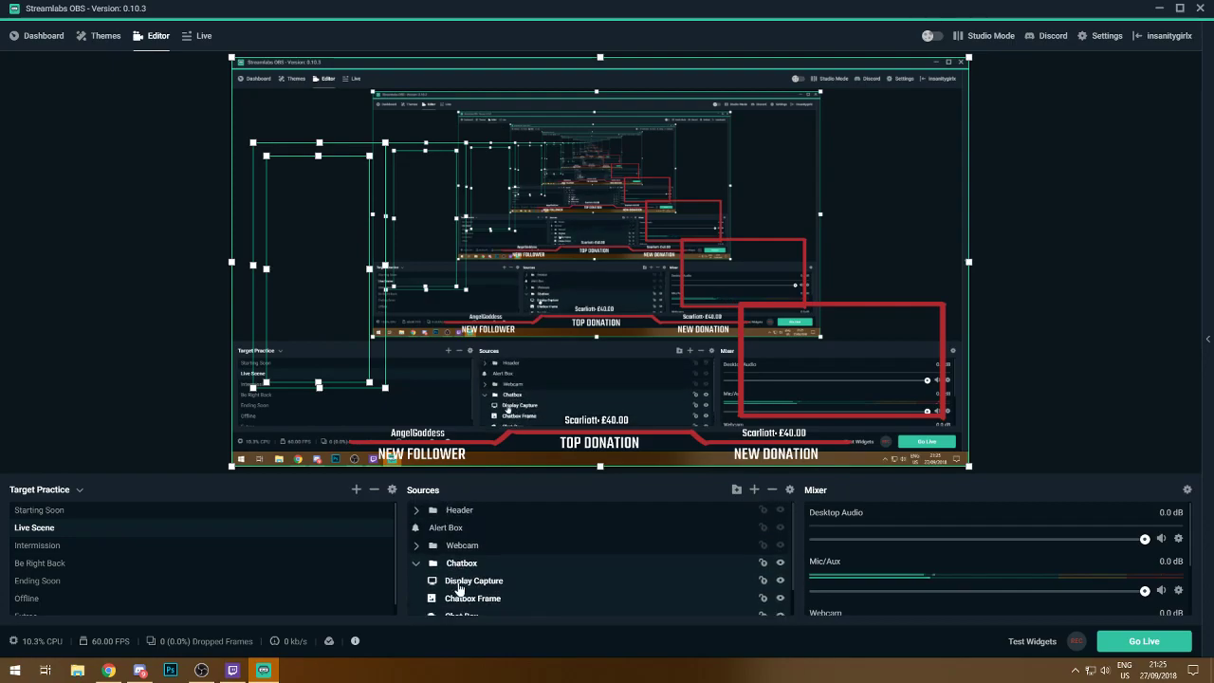
{"action": "left_click", "coordinate": [455, 582]}
{"action": "scroll", "coordinate": [498, 611], "scroll_direction": "down", "scroll_amount": 2}
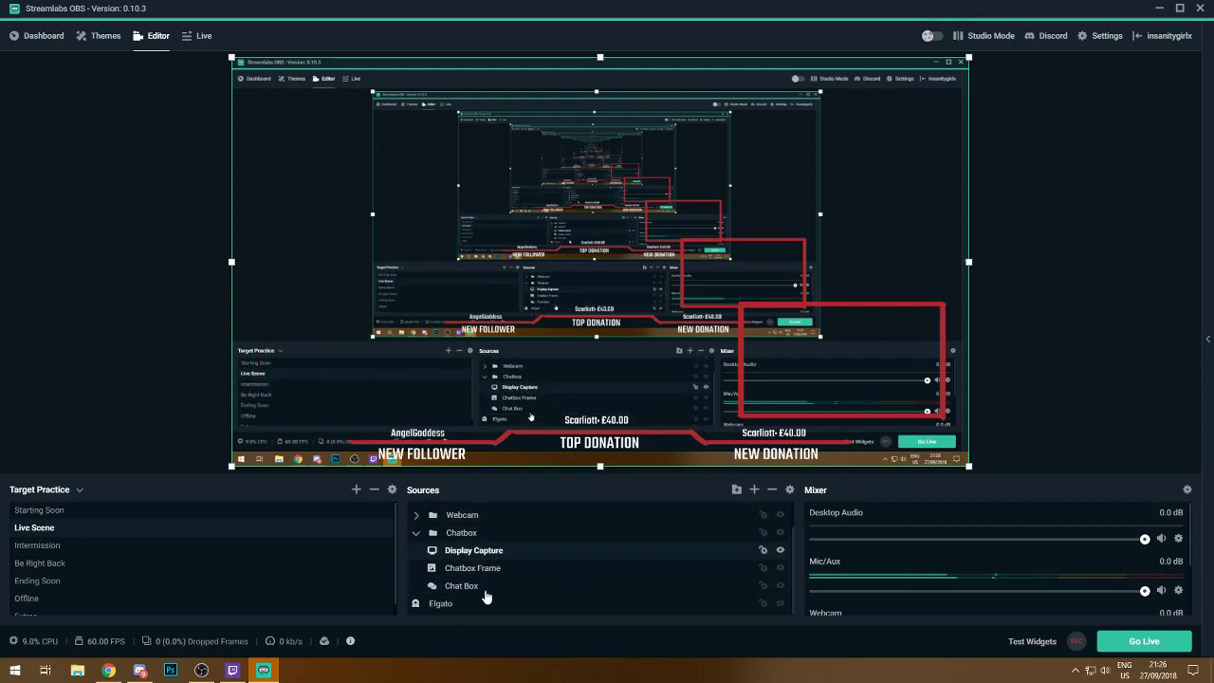
{"action": "left_click_drag", "start_coordinate": [457, 556], "coordinate": [459, 593]}
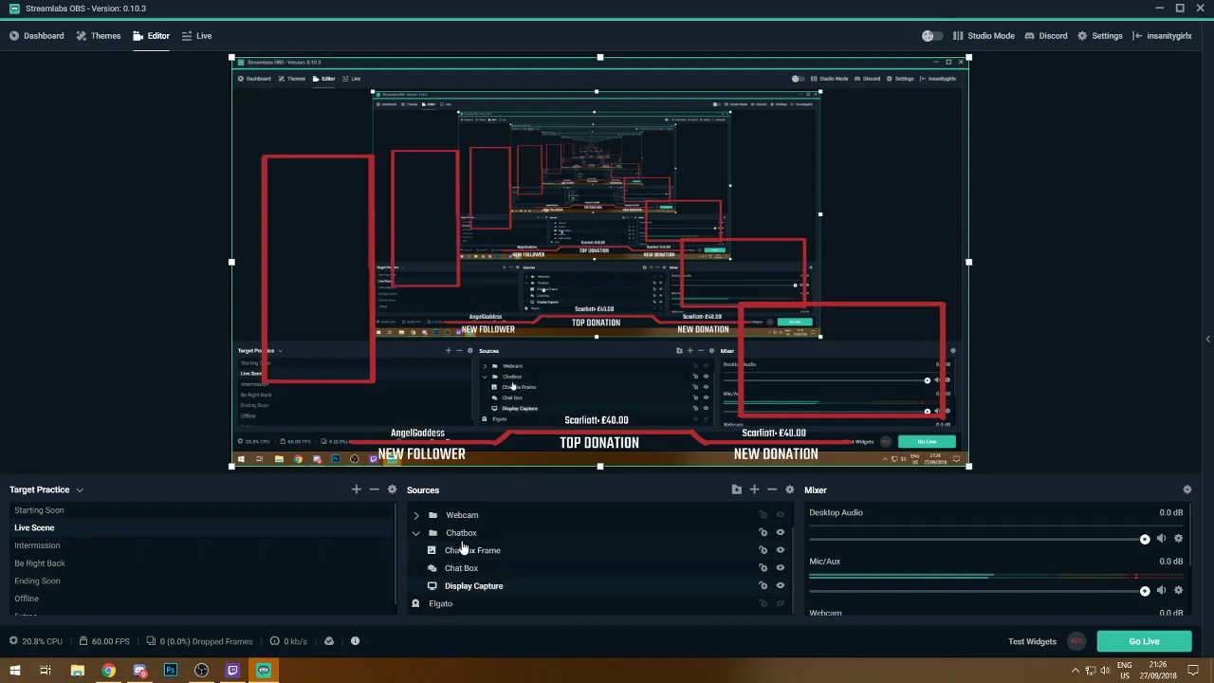
{"action": "left_click", "coordinate": [417, 532]}
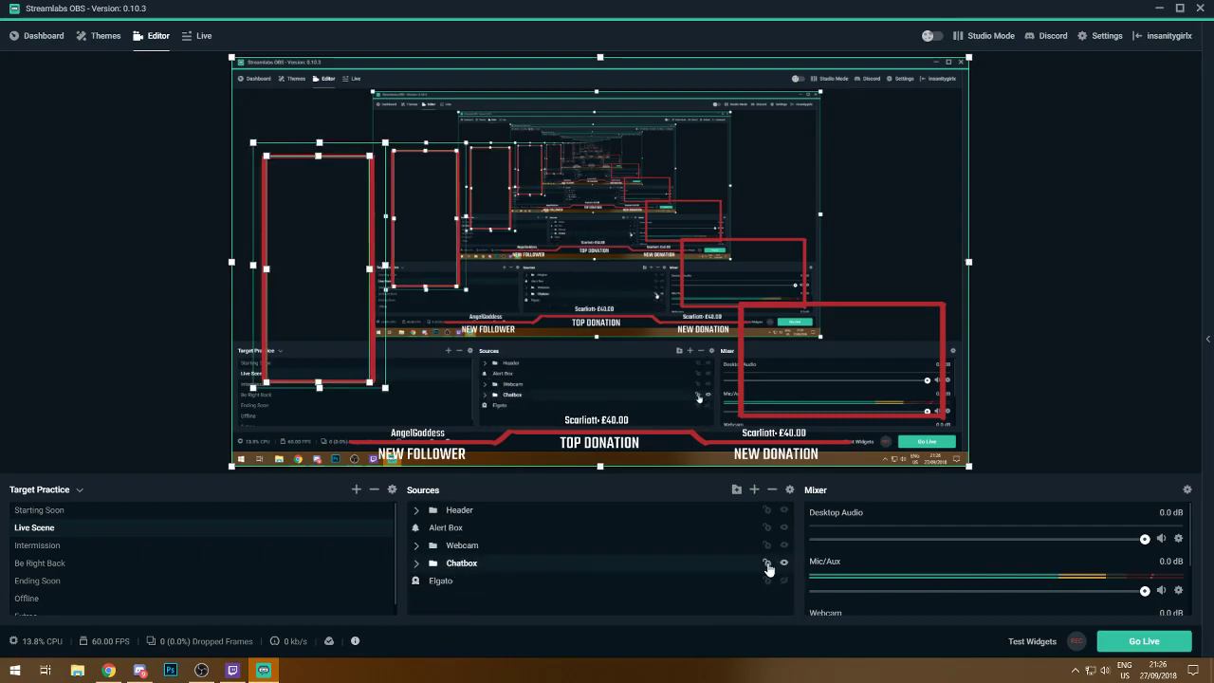
- Lock the Chatbox folder against movement on the canvas and select the Elgato source
{"action": "left_click", "coordinate": [585, 331]}
{"action": "left_click", "coordinate": [633, 234]}
{"action": "left_click", "coordinate": [681, 384]}
{"action": "left_click", "coordinate": [879, 345]}
{"action": "left_click", "coordinate": [493, 583]}
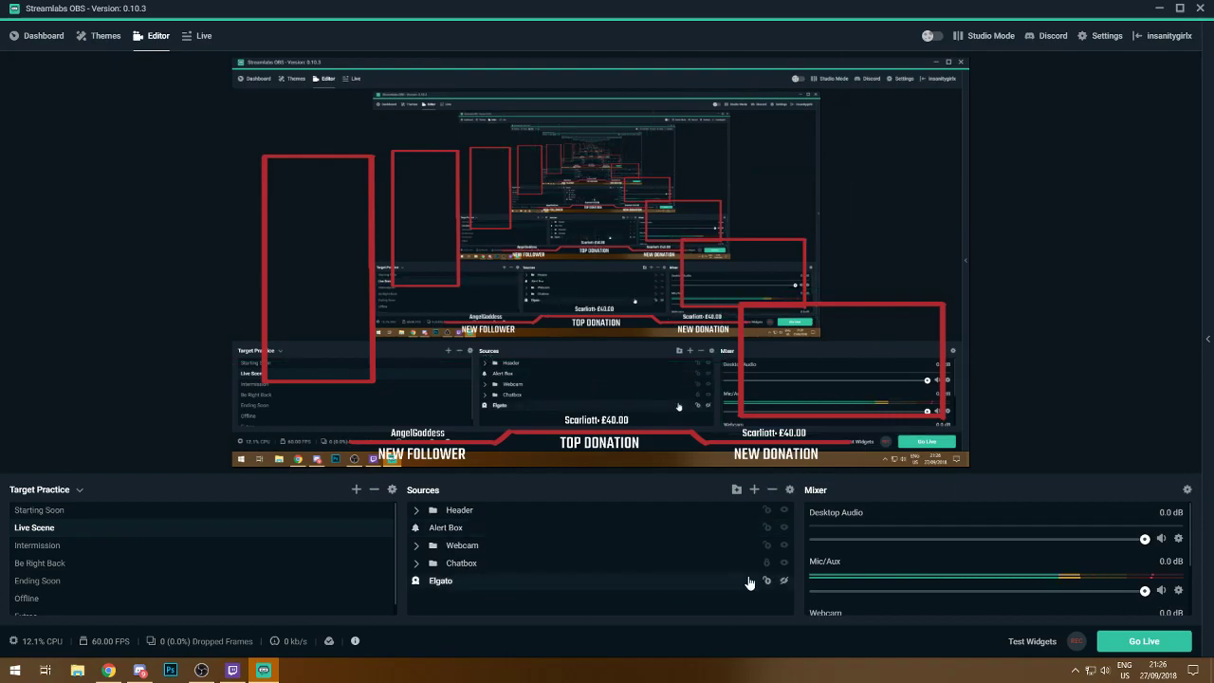
- Reorder Chat Box above Chatbox Frame and move Display Capture out of the Chatbox folder to below Elgato
{"action": "left_click", "coordinate": [415, 564]}
{"action": "scroll", "coordinate": [574, 582], "scroll_direction": "down", "scroll_amount": 1}
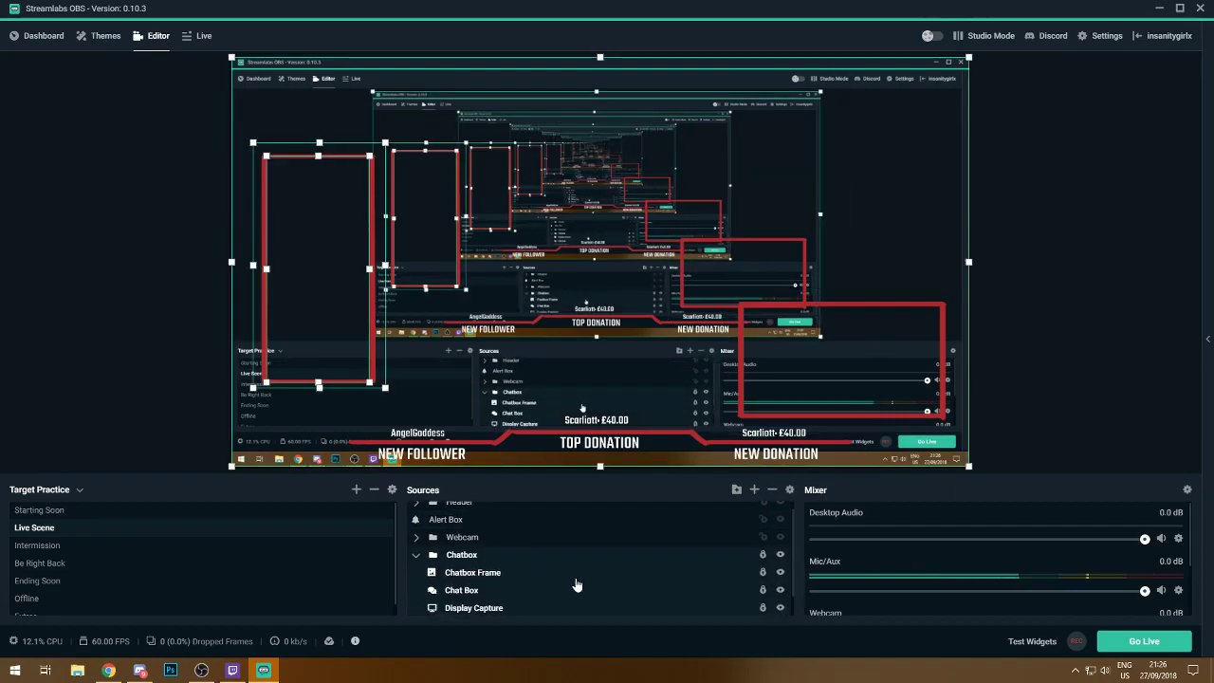
{"action": "left_click_drag", "start_coordinate": [494, 590], "coordinate": [497, 614]}
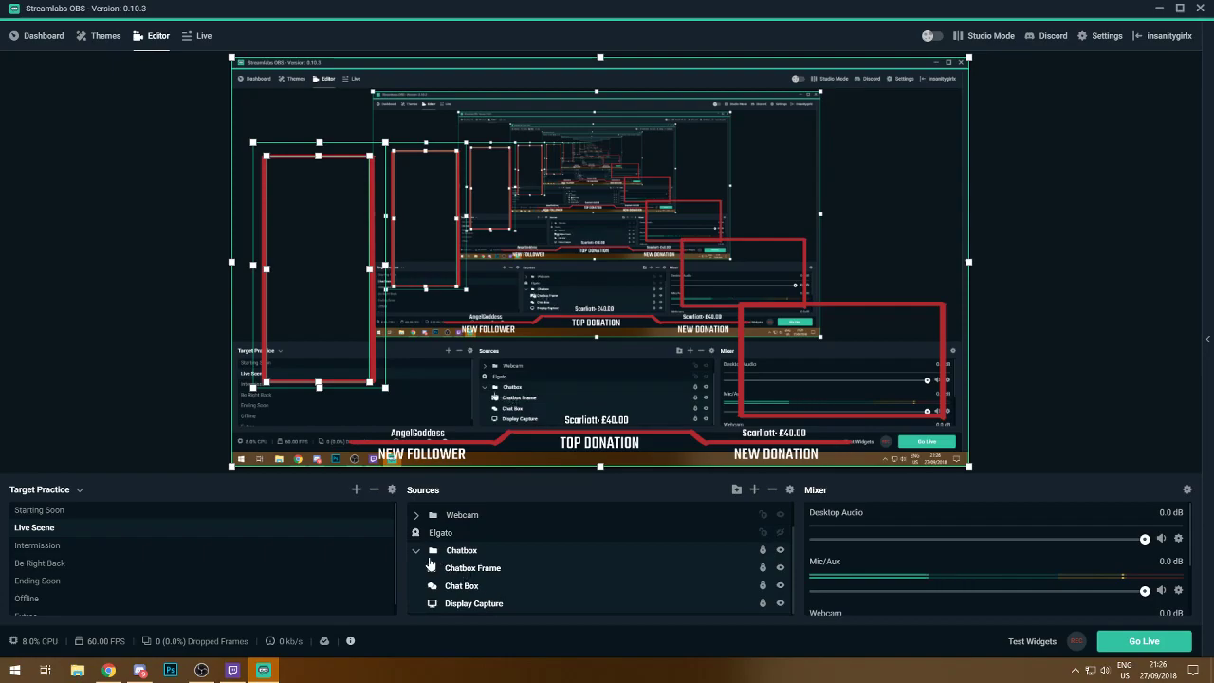
{"action": "left_click_drag", "start_coordinate": [506, 569], "coordinate": [510, 607]}
{"action": "left_click_drag", "start_coordinate": [466, 552], "coordinate": [500, 601]}
{"action": "scroll", "coordinate": [494, 589], "scroll_direction": "down", "scroll_amount": 1}
{"action": "left_click_drag", "start_coordinate": [464, 560], "coordinate": [488, 605]}
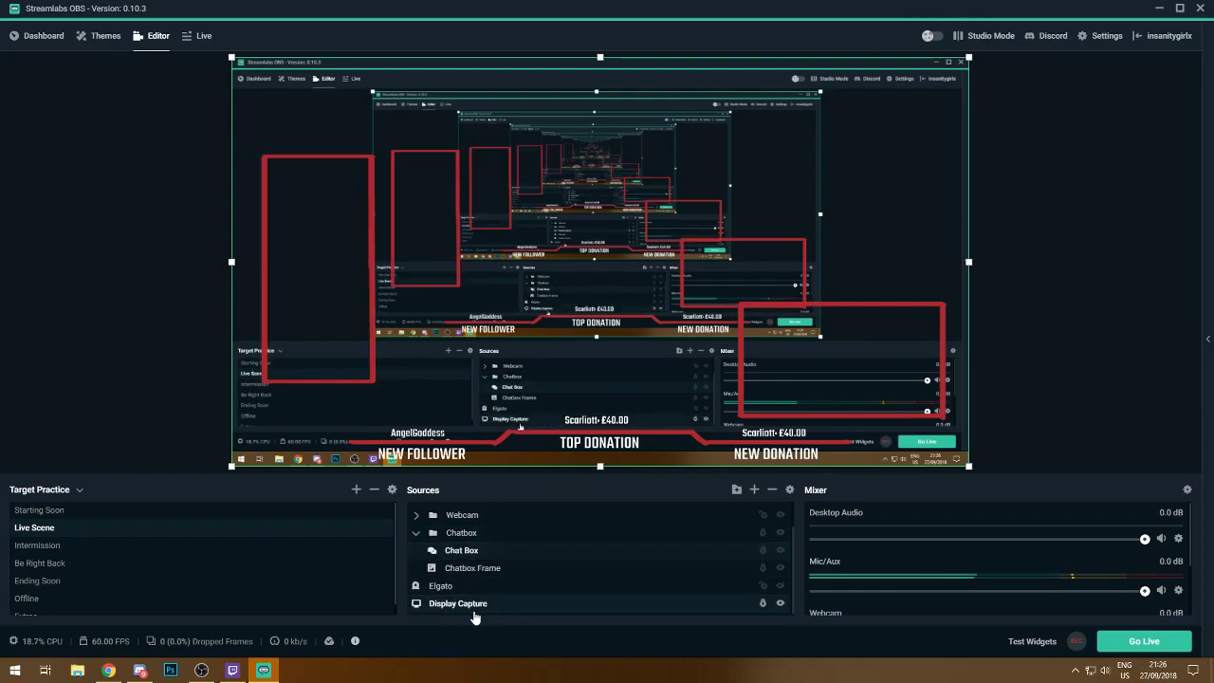
{"action": "left_click", "coordinate": [417, 534]}
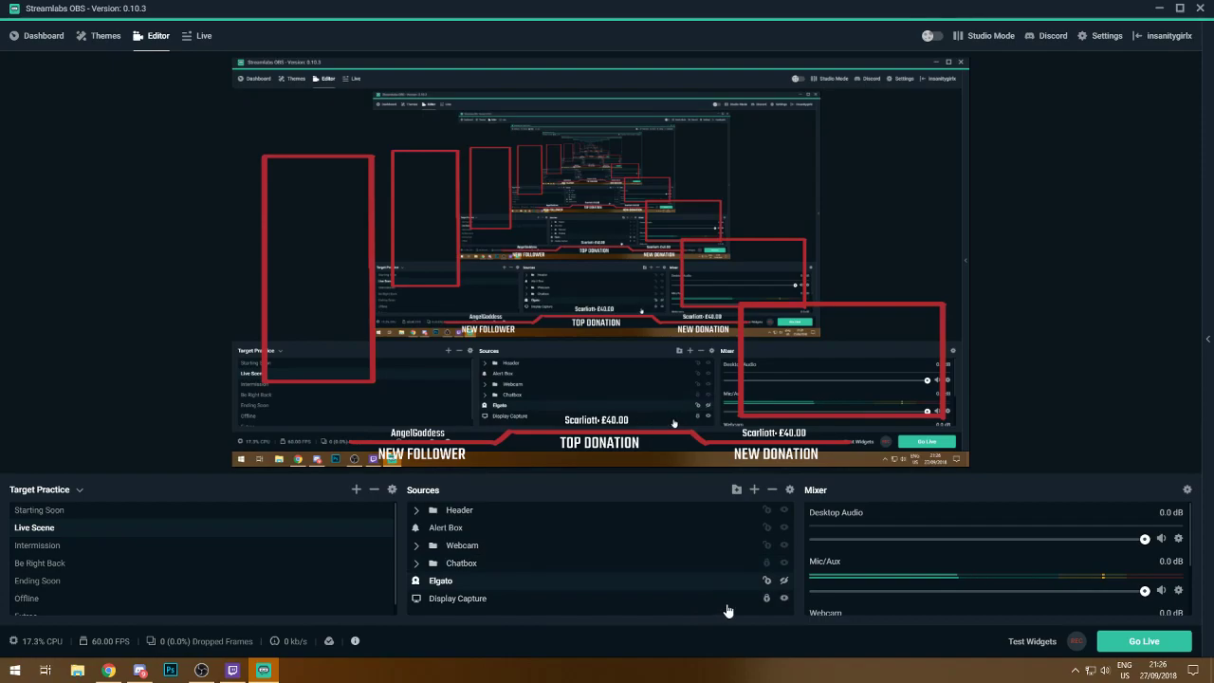
- Remove the Display Capture source from Live Scene
{"action": "left_click", "coordinate": [773, 495]}
{"action": "left_click", "coordinate": [641, 336]}
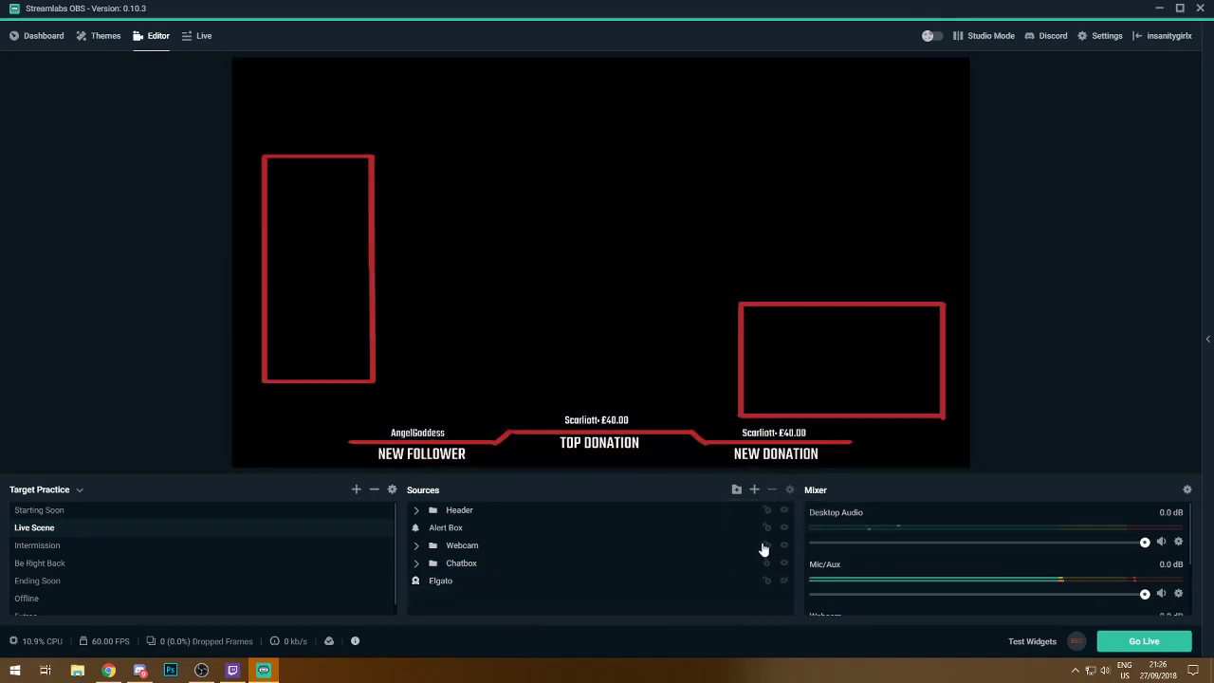
{"action": "left_click", "coordinate": [773, 491]}
{"action": "left_click", "coordinate": [639, 335]}
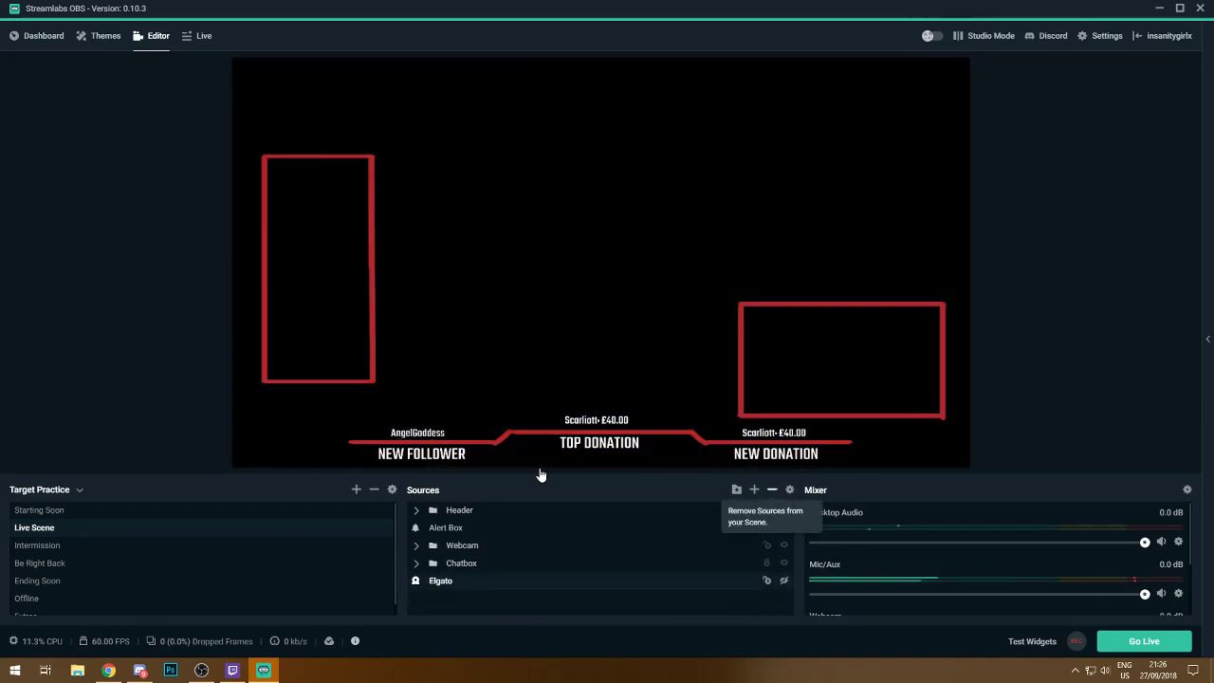
- Examine the Chat Box and Chatbox Frame sources inside the Chatbox folder
{"action": "left_click", "coordinate": [416, 563]}
{"action": "left_click", "coordinate": [479, 599]}
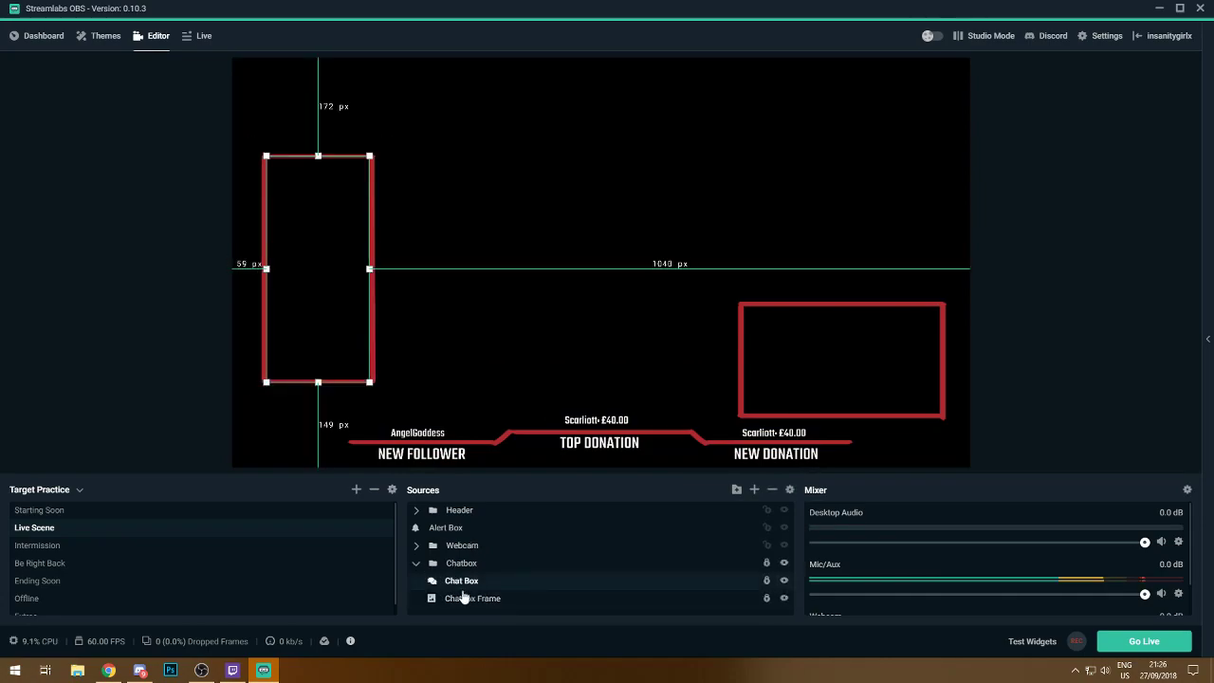
{"action": "left_click", "coordinate": [417, 563]}
- Configure the Webcam source inside the Webcam folder to use the Razer Kiyo device
{"action": "left_click", "coordinate": [416, 545]}
{"action": "left_click", "coordinate": [483, 562]}
{"action": "left_click", "coordinate": [724, 582]}
{"action": "double_click", "coordinate": [464, 581]}
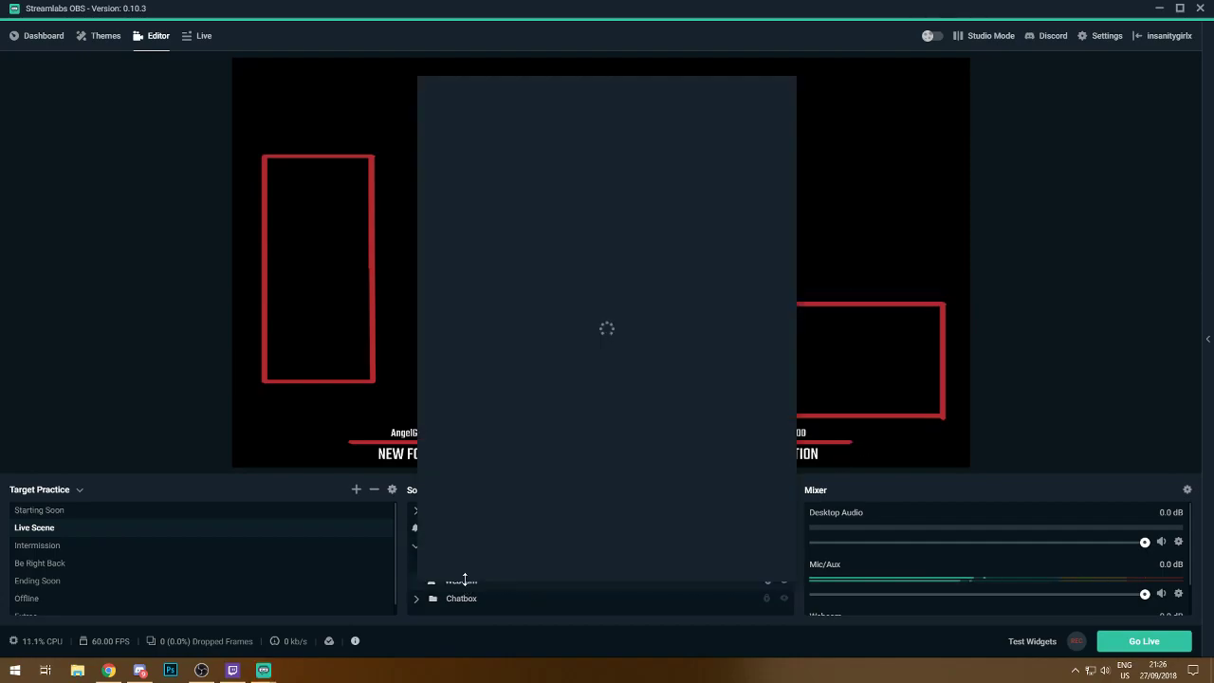
{"action": "left_click", "coordinate": [610, 246]}
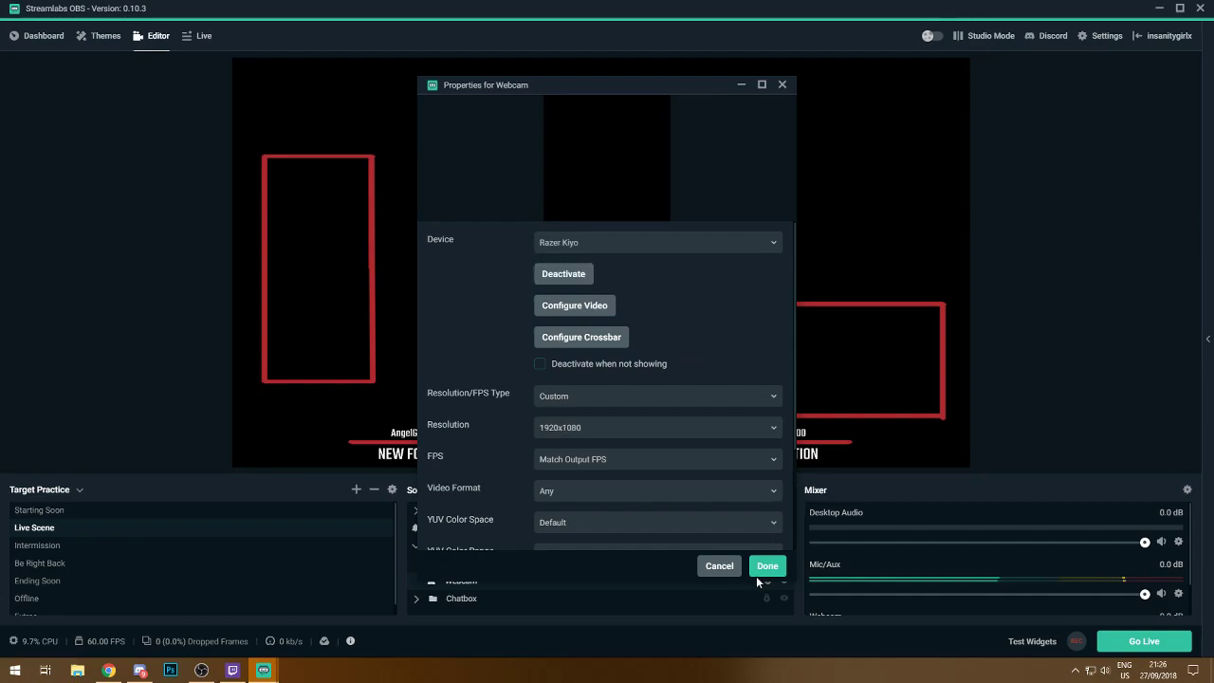
{"action": "left_click", "coordinate": [767, 567]}
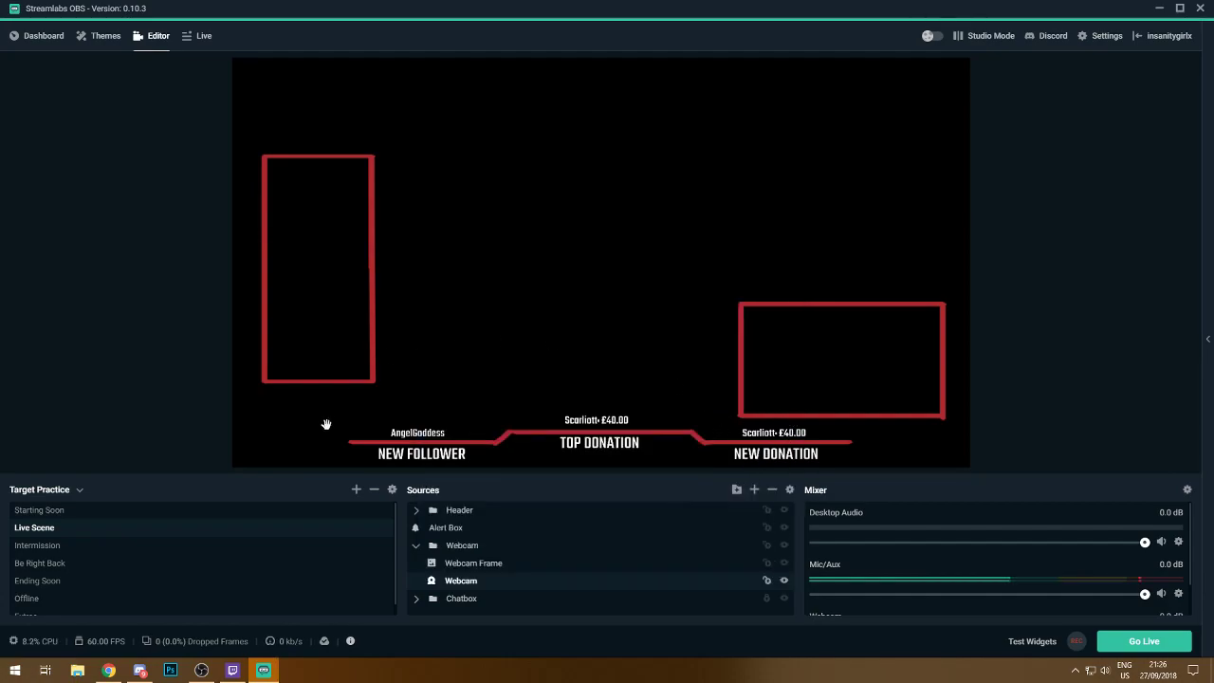
- Review the Webcam source's properties with Razer Kiyo as the device and close them
{"action": "left_click", "coordinate": [779, 337]}
{"action": "left_click", "coordinate": [562, 582]}
{"action": "double_click", "coordinate": [630, 582]}
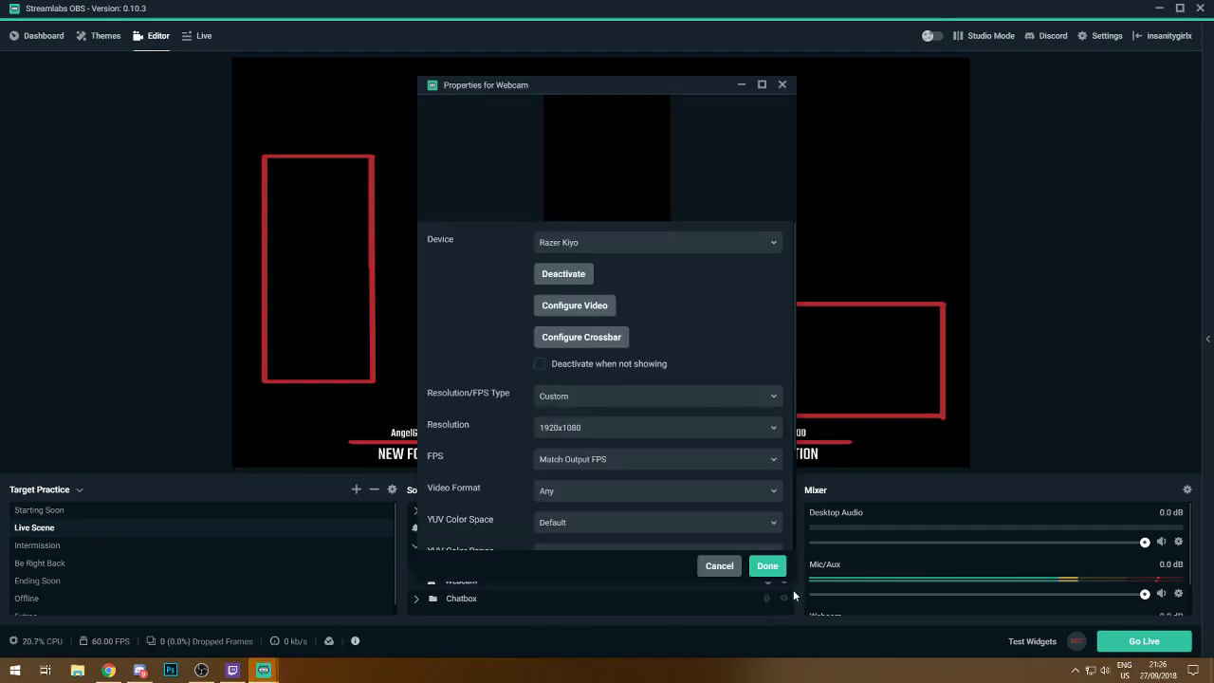
{"action": "left_click", "coordinate": [763, 569]}
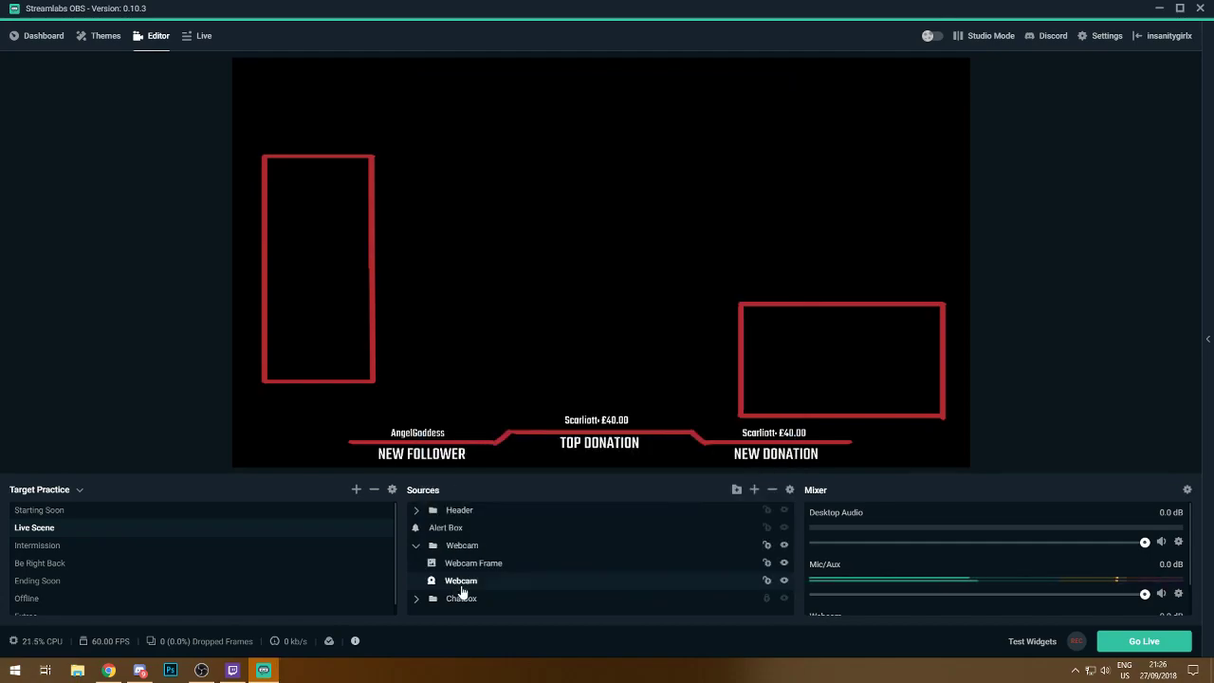
- Select Razer Kiyo as the Webcam source's device and set its Resolution/FPS Type to Device Default
{"action": "double_click", "coordinate": [460, 582]}
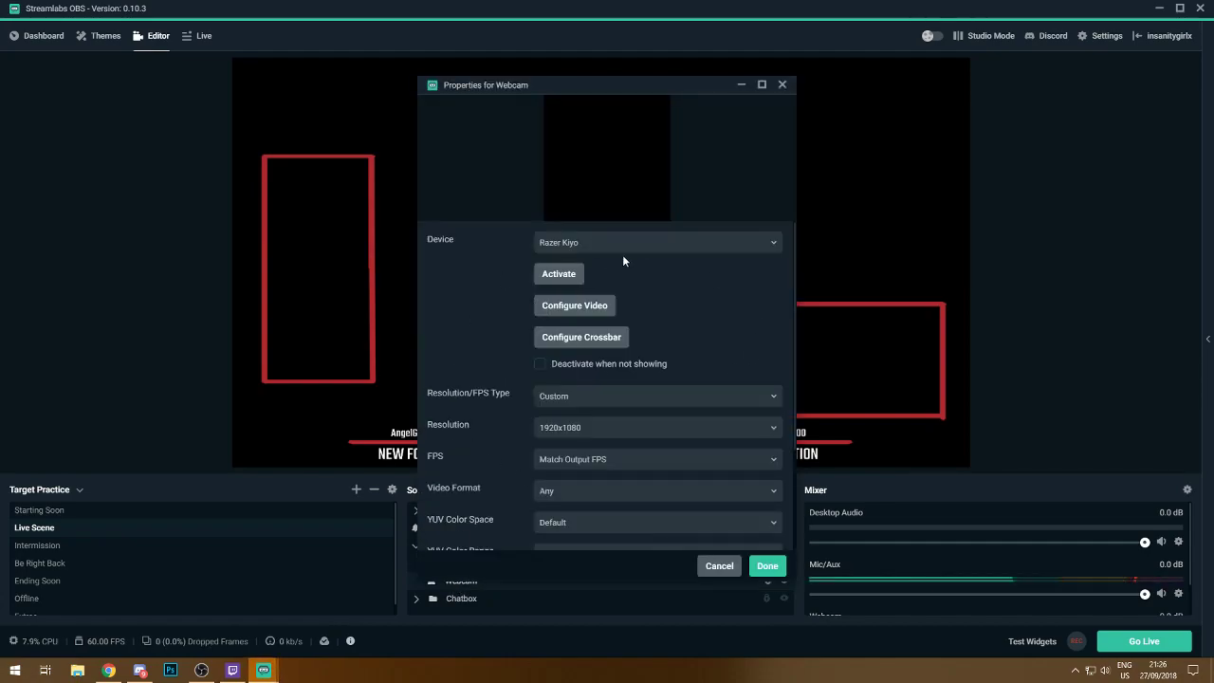
{"action": "left_click", "coordinate": [584, 244]}
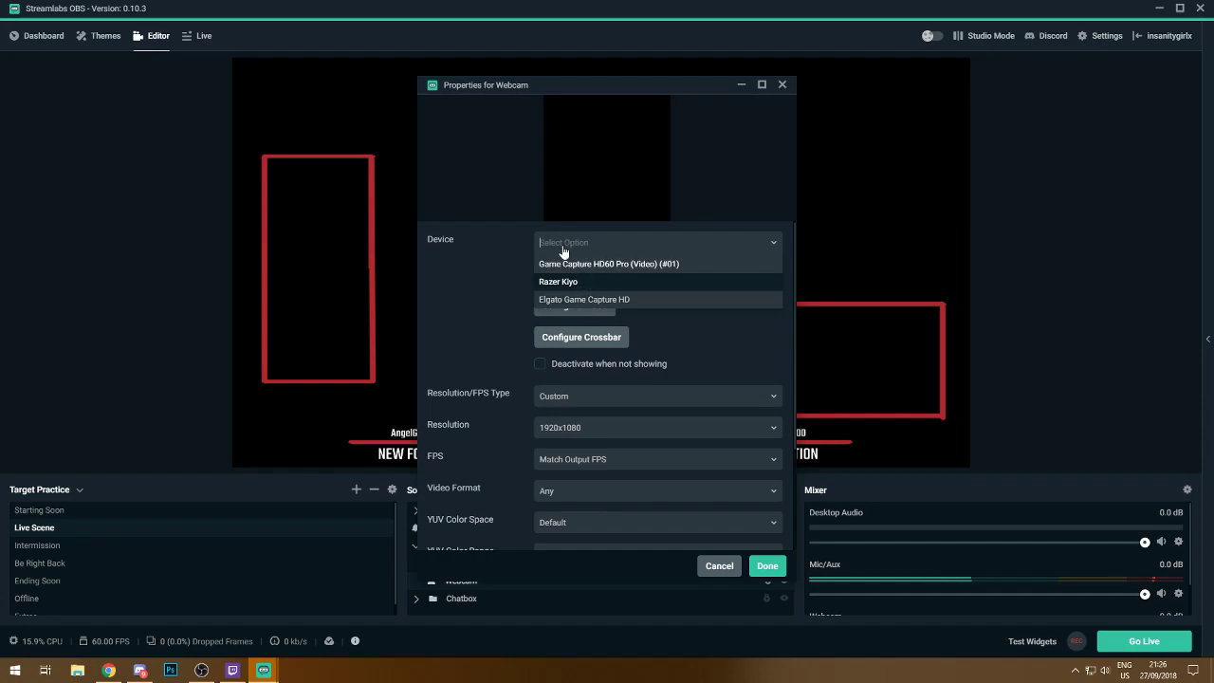
{"action": "left_click", "coordinate": [616, 281]}
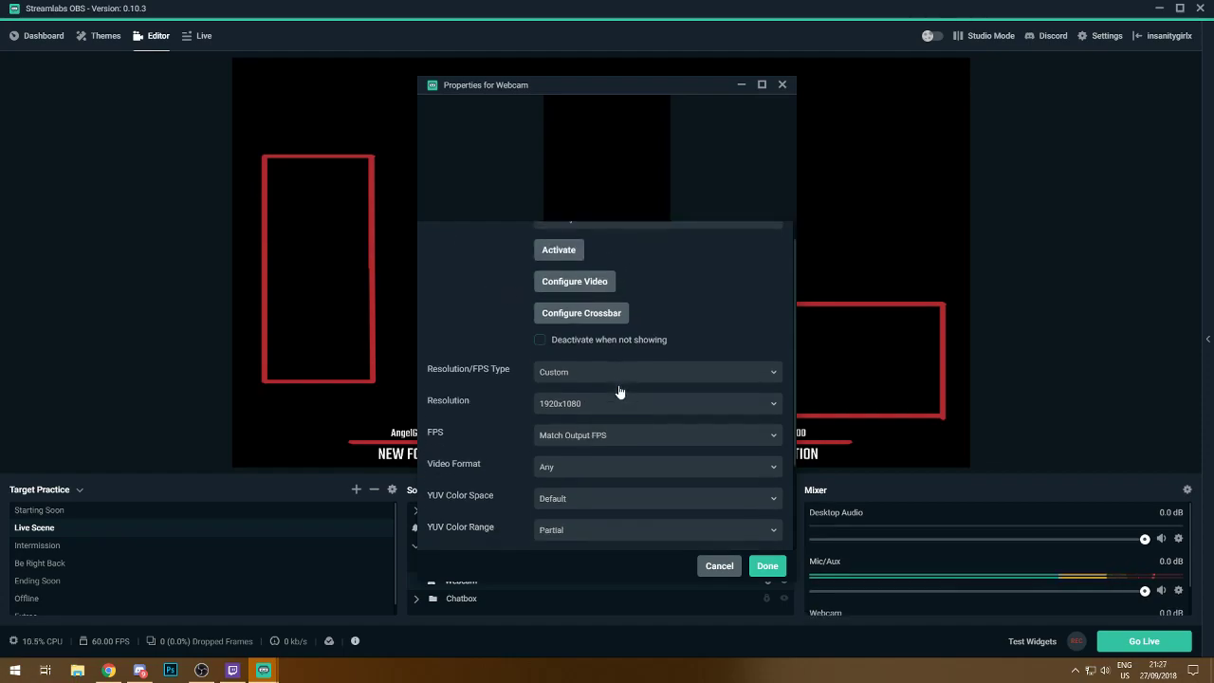
{"action": "scroll", "coordinate": [546, 265], "scroll_direction": "down", "scroll_amount": 3}
{"action": "left_click", "coordinate": [575, 258]}
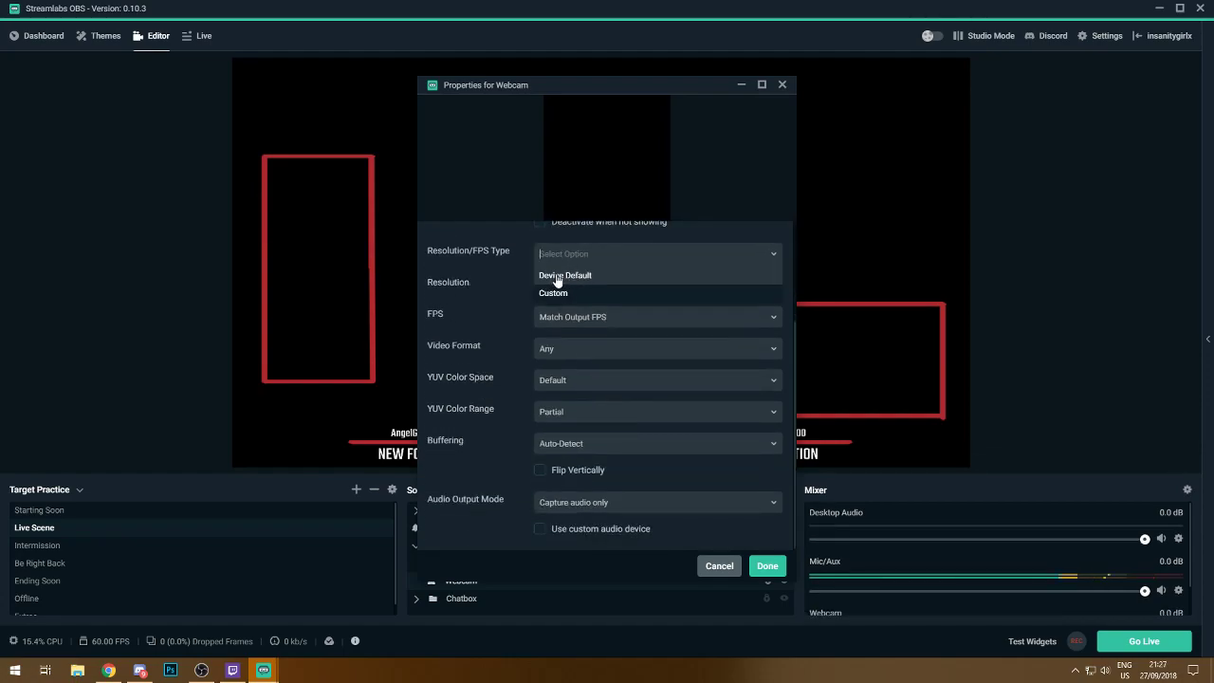
{"action": "left_click", "coordinate": [564, 275]}
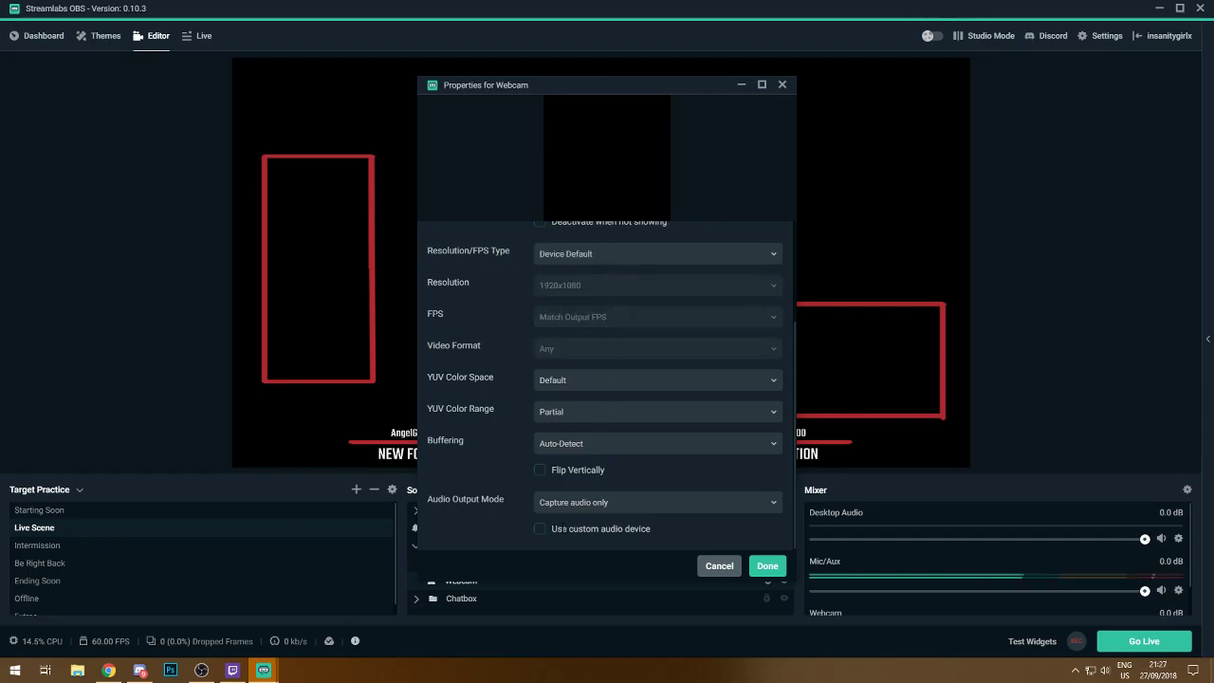
{"action": "left_click", "coordinate": [758, 569]}
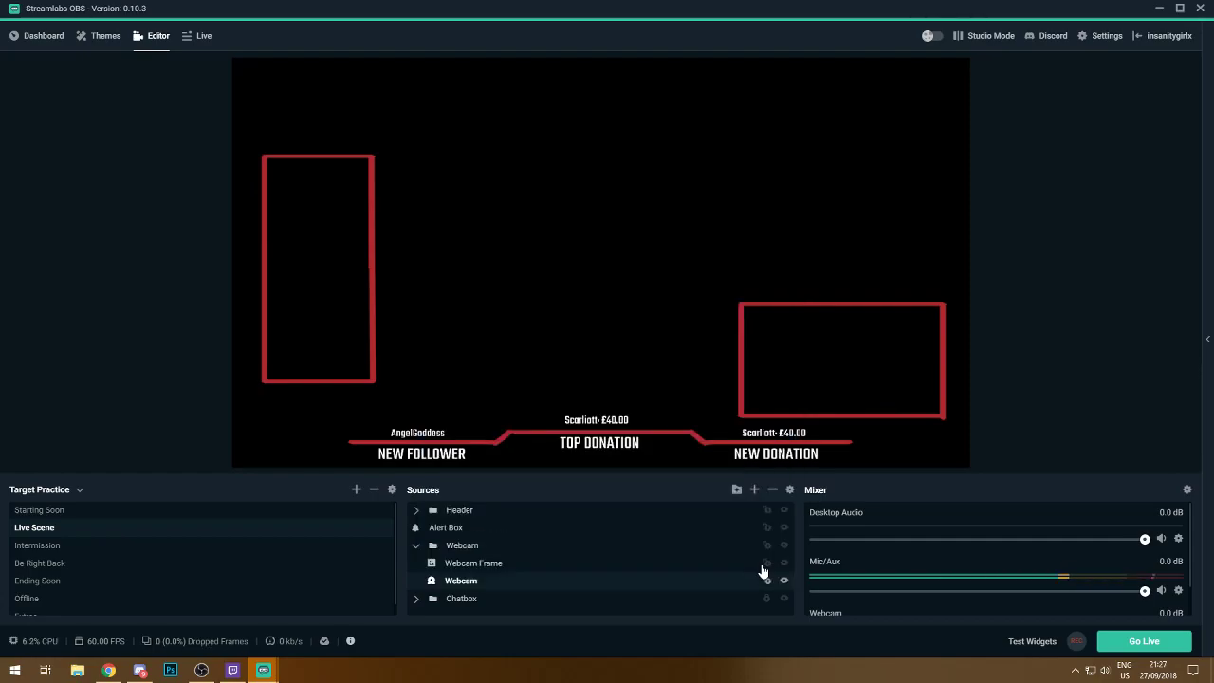
- Collapse the Webcam folder, select the Alert Box source and trigger a Subscriber test alert
{"action": "left_click", "coordinate": [418, 546]}
{"action": "left_click", "coordinate": [465, 529]}
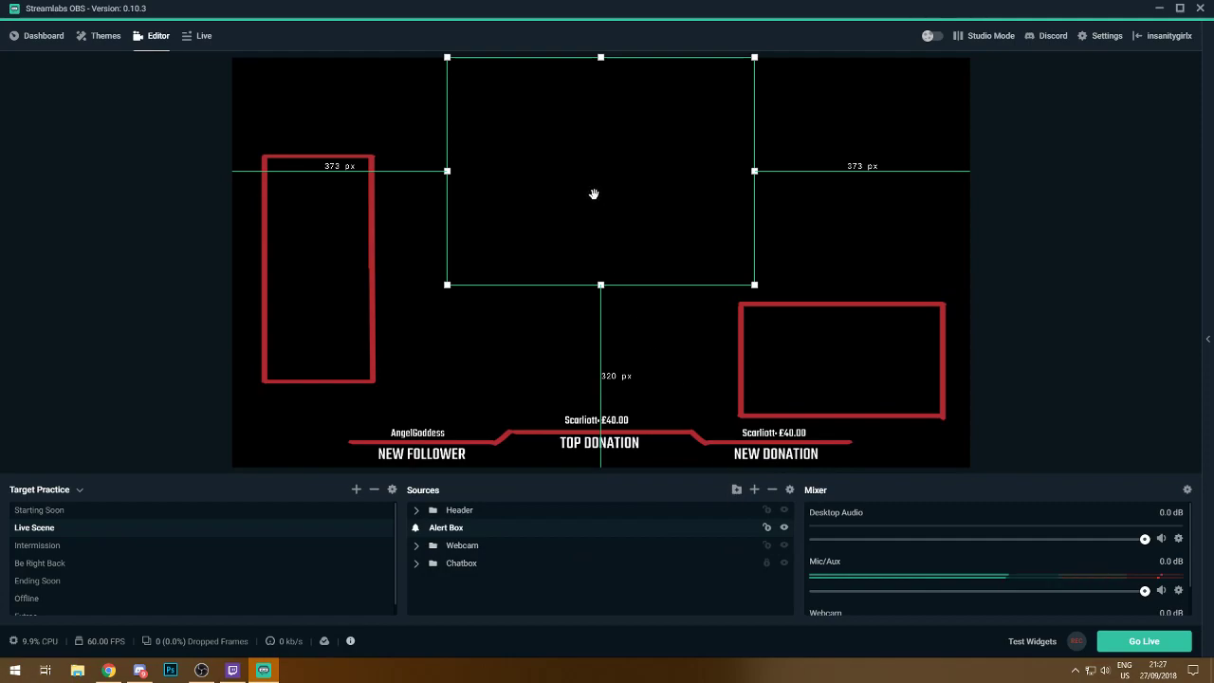
{"action": "left_click", "coordinate": [1033, 640]}
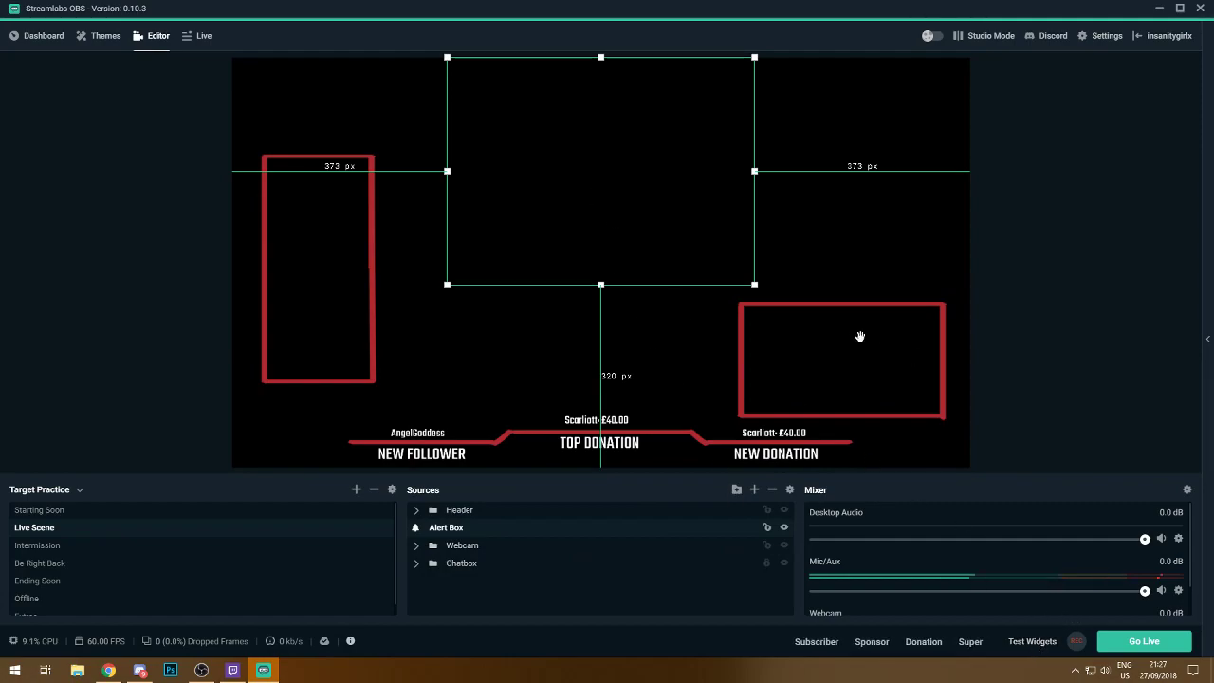
{"action": "left_click", "coordinate": [816, 641]}
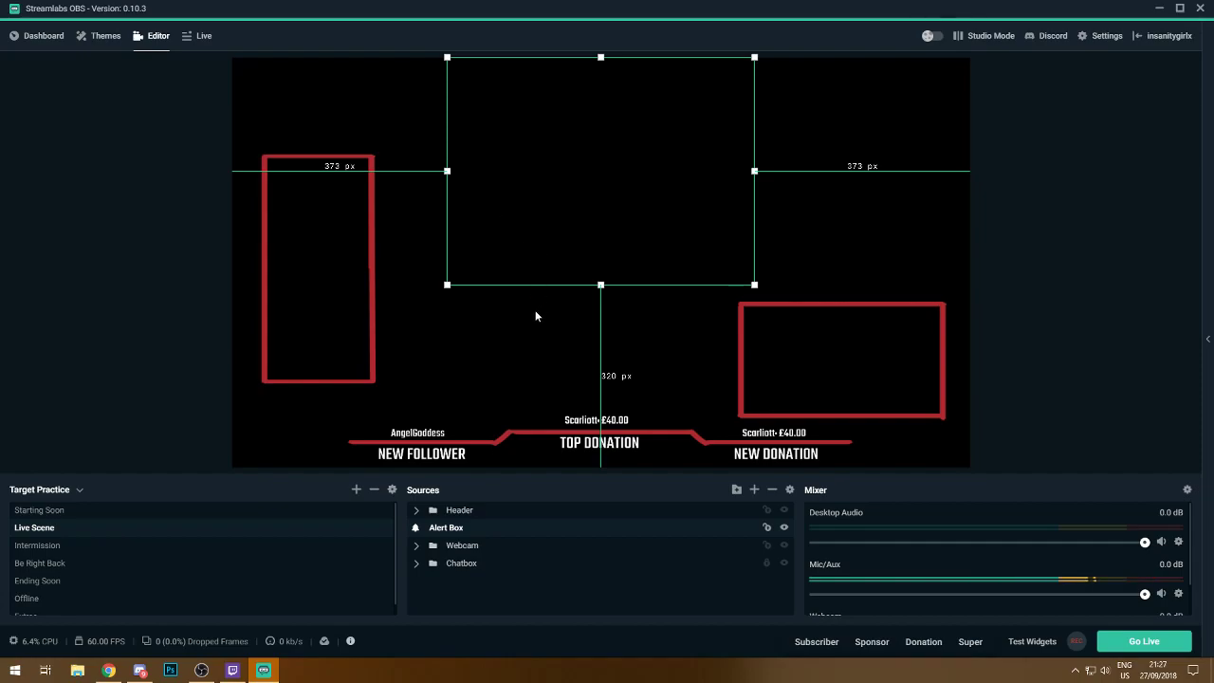
- Expand the Header folder and lock its New Donation text, New Follower text and Header image sources
{"action": "left_click", "coordinate": [417, 510]}
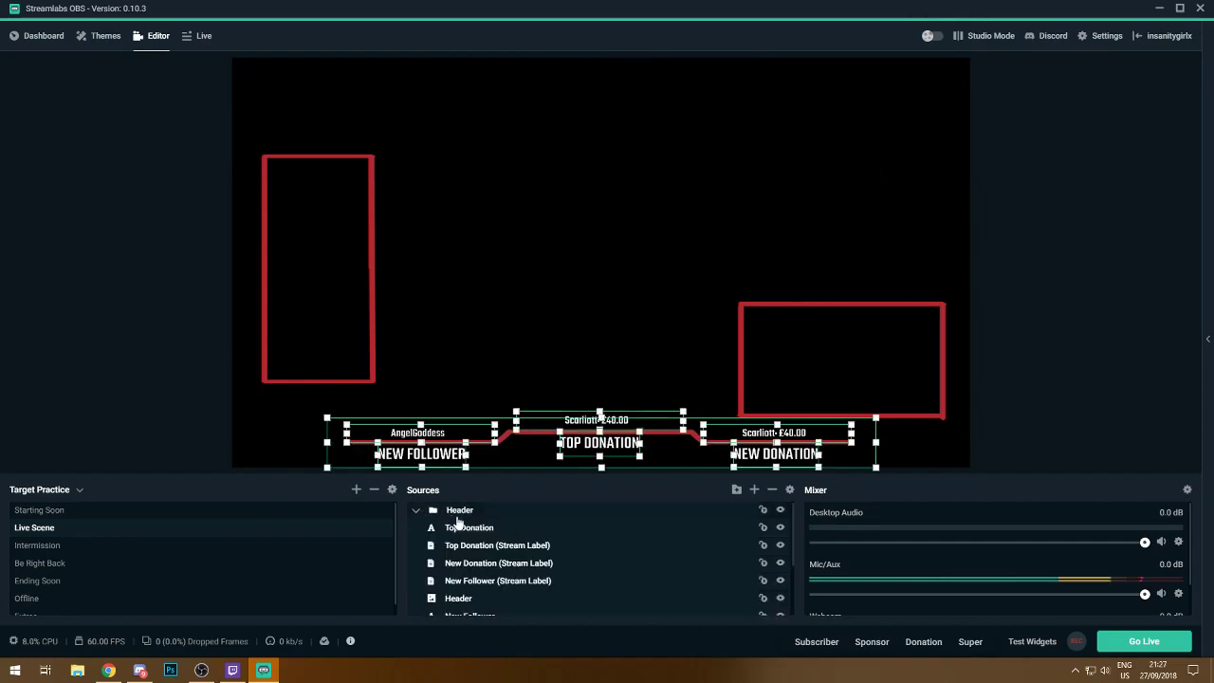
{"action": "scroll", "coordinate": [512, 557], "scroll_direction": "down", "scroll_amount": 2}
{"action": "scroll", "coordinate": [522, 541], "scroll_direction": "up", "scroll_amount": 2}
{"action": "scroll", "coordinate": [522, 547], "scroll_direction": "down", "scroll_amount": 2}
{"action": "left_click", "coordinate": [481, 550]}
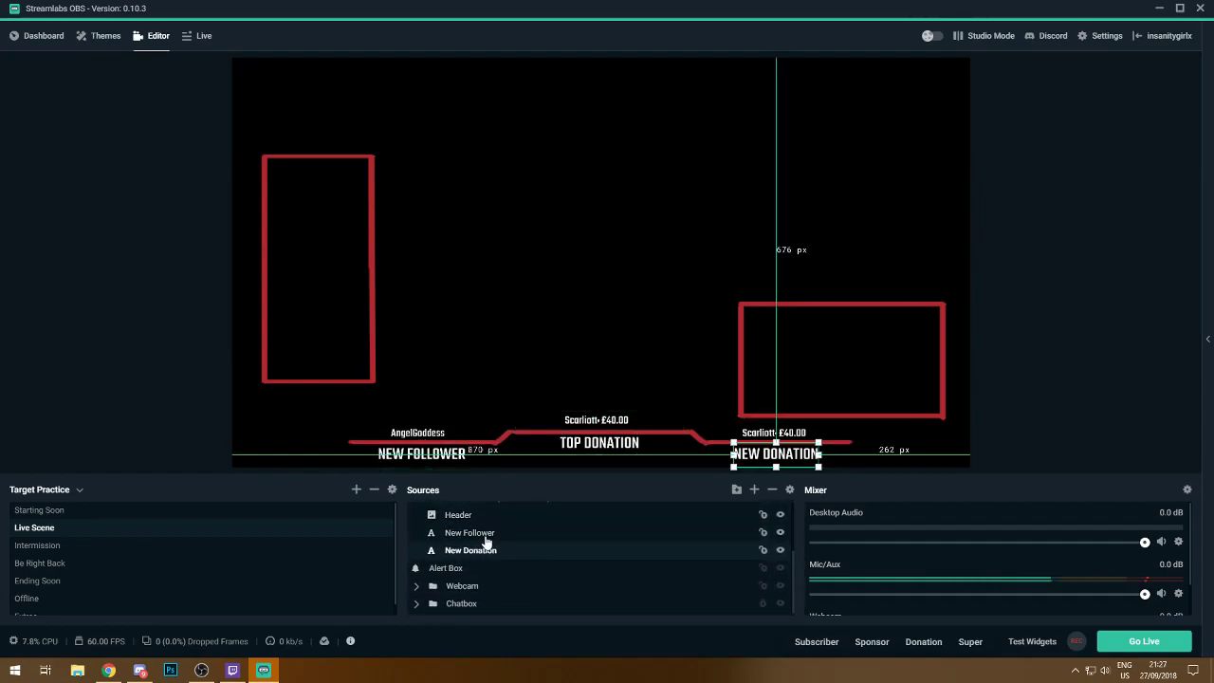
{"action": "left_click", "coordinate": [488, 536]}
{"action": "left_click", "coordinate": [763, 550]}
{"action": "scroll", "coordinate": [766, 538], "scroll_direction": "up", "scroll_amount": 1}
{"action": "left_click", "coordinate": [762, 546]}
{"action": "left_click", "coordinate": [625, 526]}
{"action": "scroll", "coordinate": [680, 555], "scroll_direction": "up", "scroll_amount": 4}
{"action": "left_click", "coordinate": [762, 591]}
- Lock the Top Donation text source in the Header folder
{"action": "left_click", "coordinate": [569, 575]}
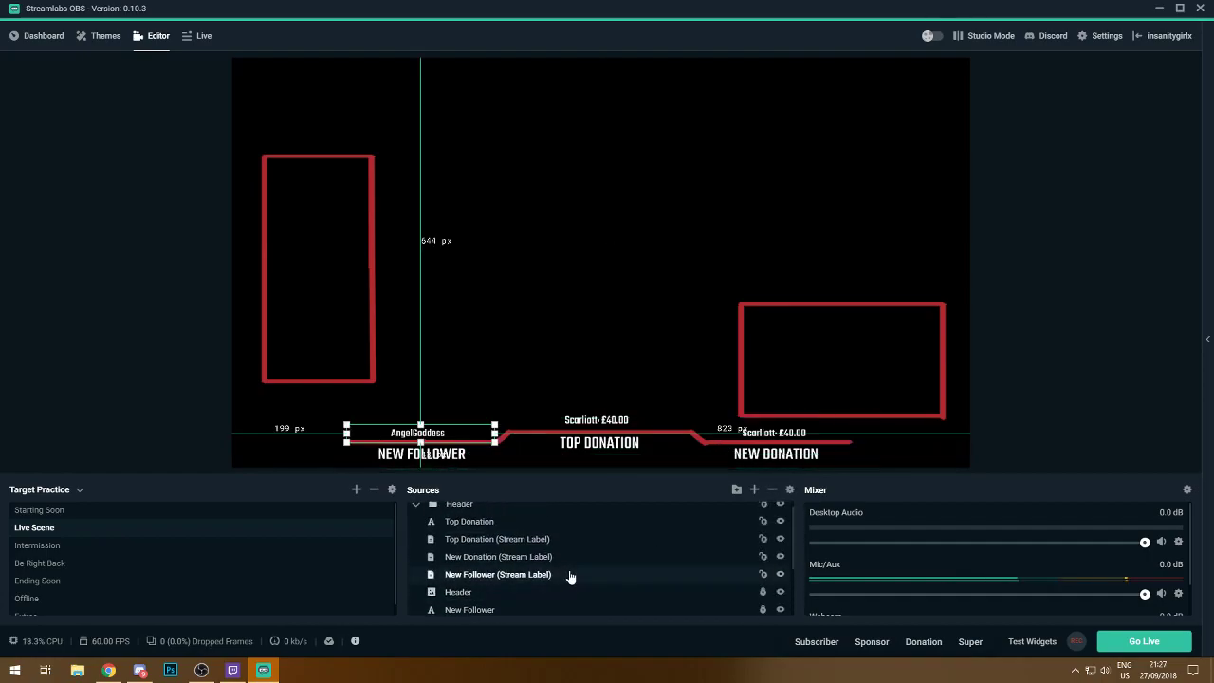
{"action": "left_click", "coordinate": [515, 538]}
{"action": "left_click", "coordinate": [501, 521]}
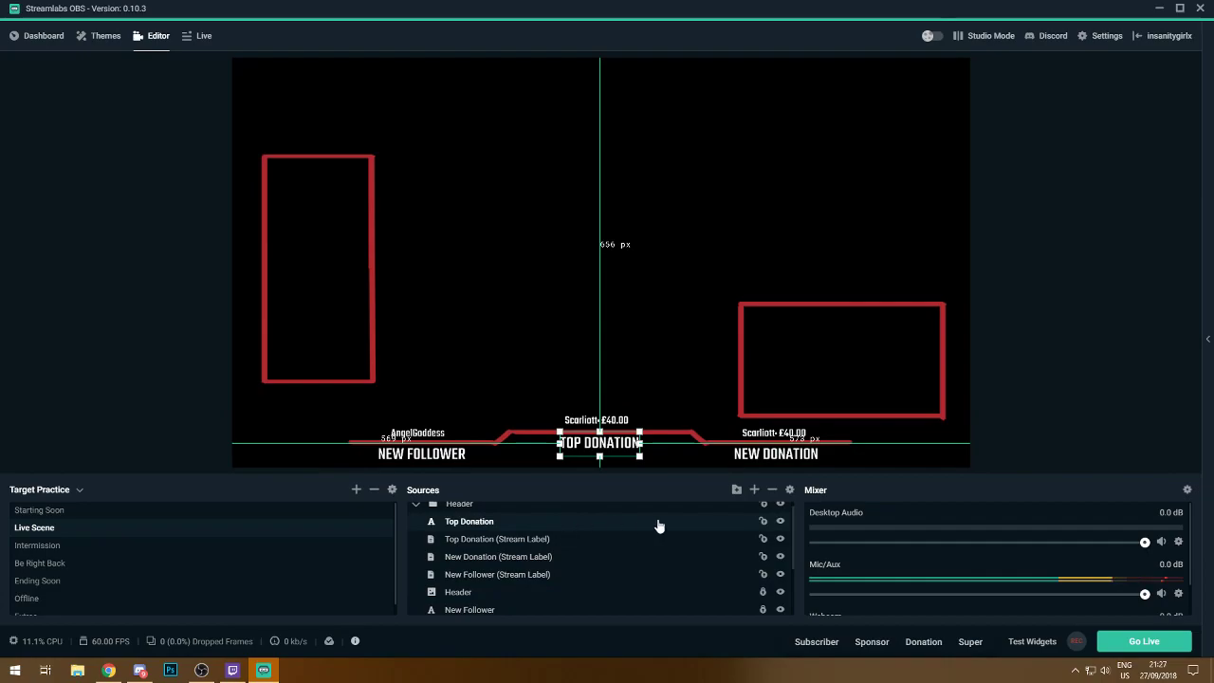
{"action": "left_click", "coordinate": [760, 523]}
- Examine the Top Donation, New Donation and New Follower stream label sources on the canvas
{"action": "left_click", "coordinate": [559, 540]}
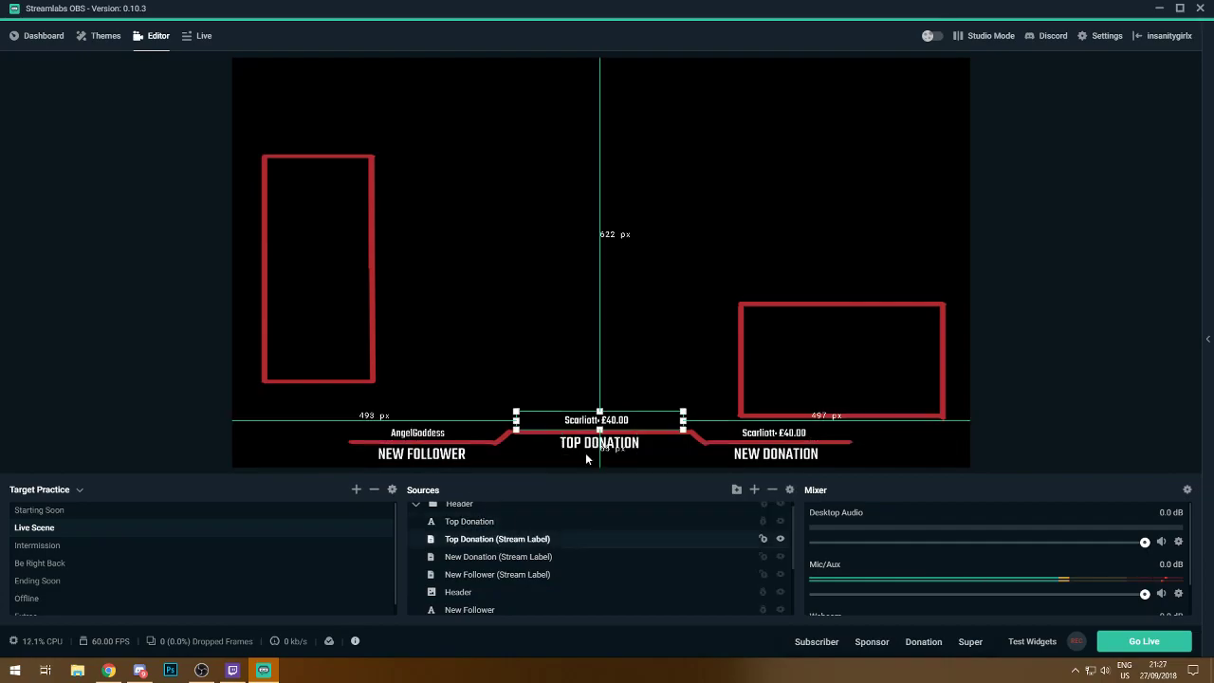
{"action": "left_click", "coordinate": [500, 558]}
{"action": "left_click", "coordinate": [505, 574]}
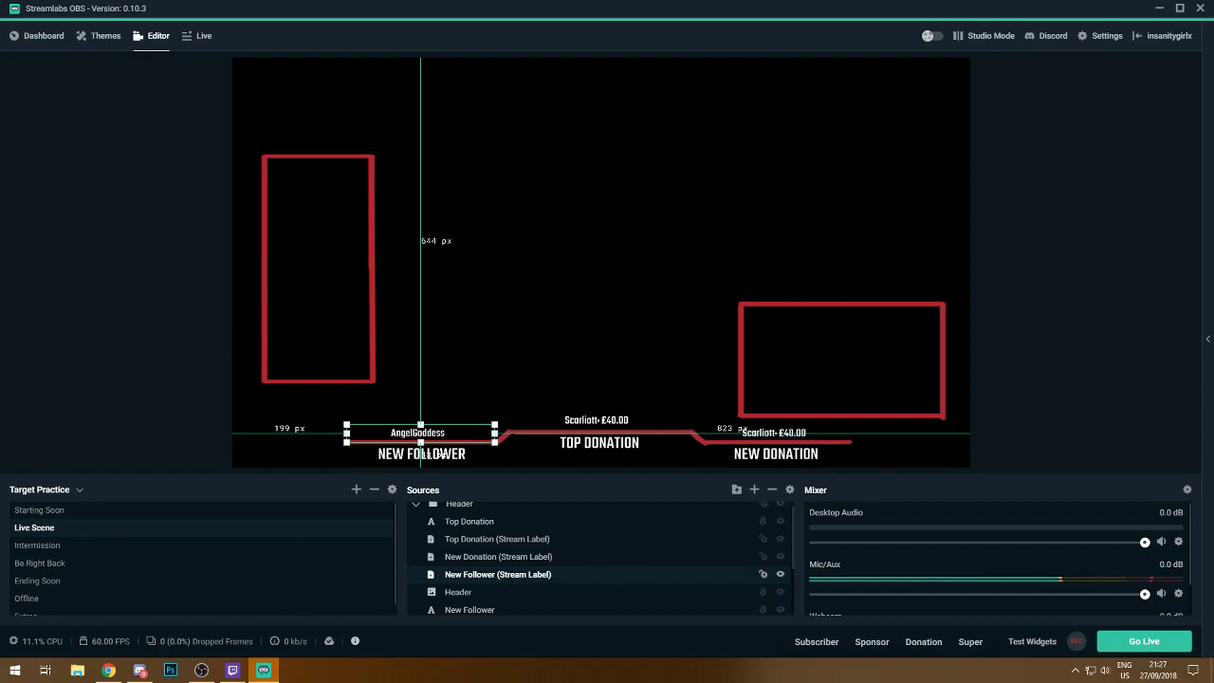
{"action": "left_click", "coordinate": [14, 670]}
{"action": "type", "text": "str"}
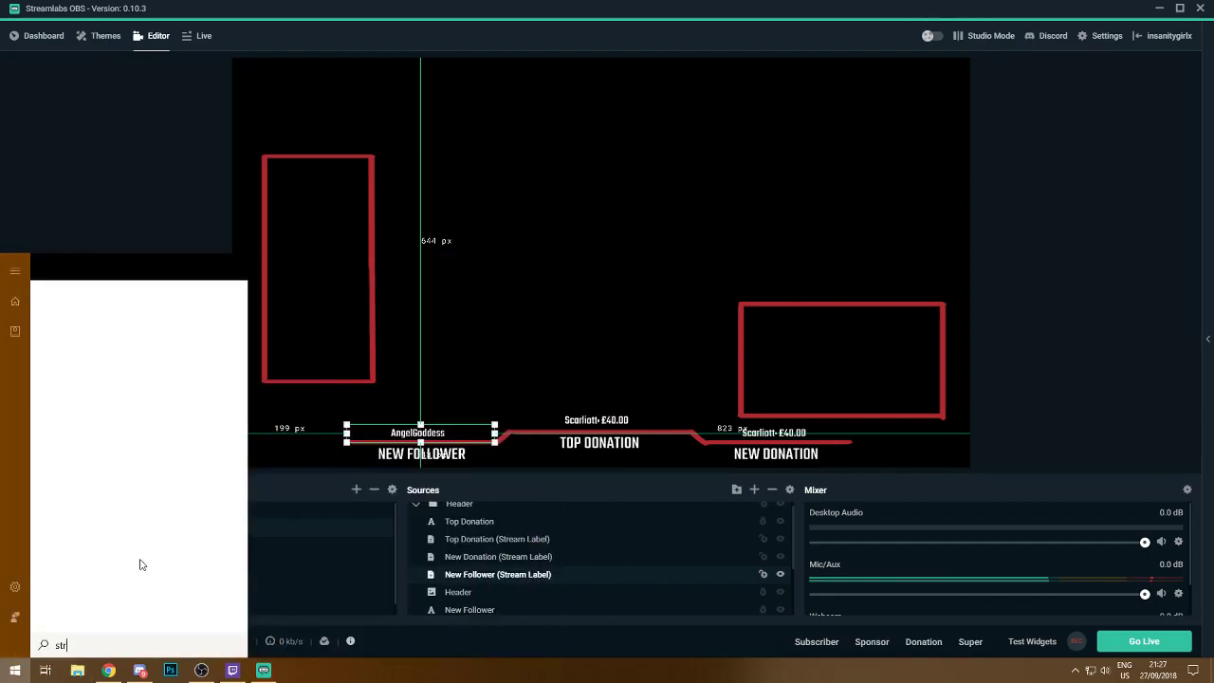
{"action": "type", "text": "eam la"}
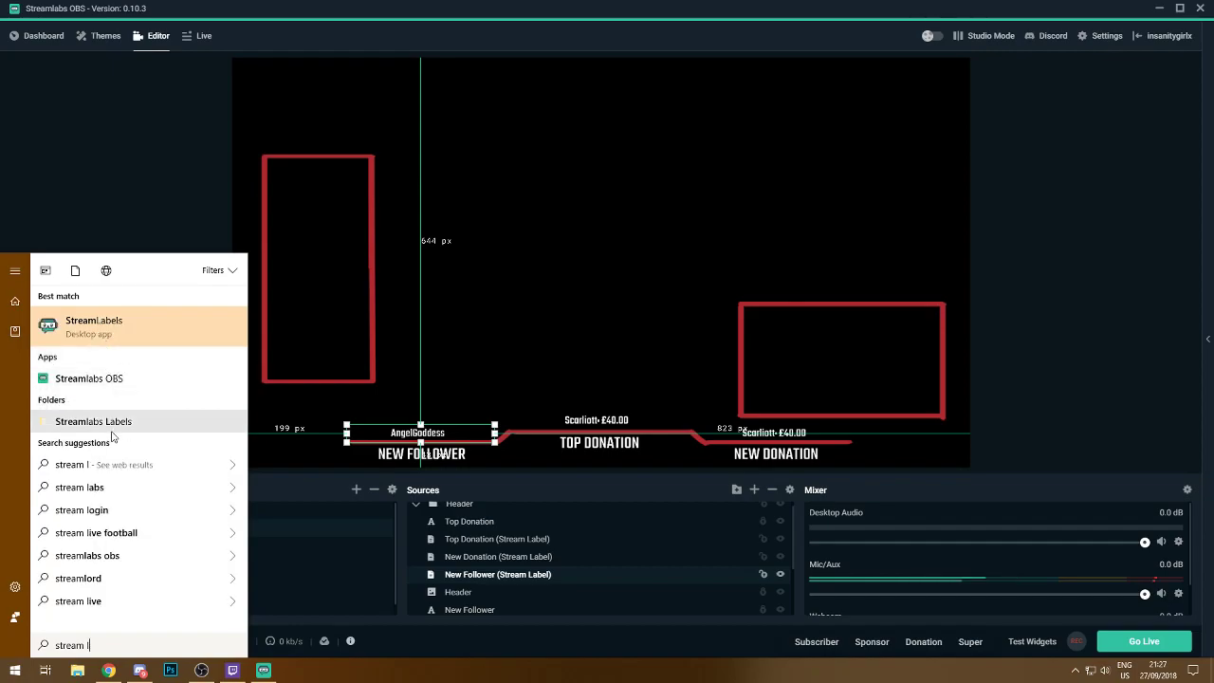
{"action": "left_click", "coordinate": [119, 421]}
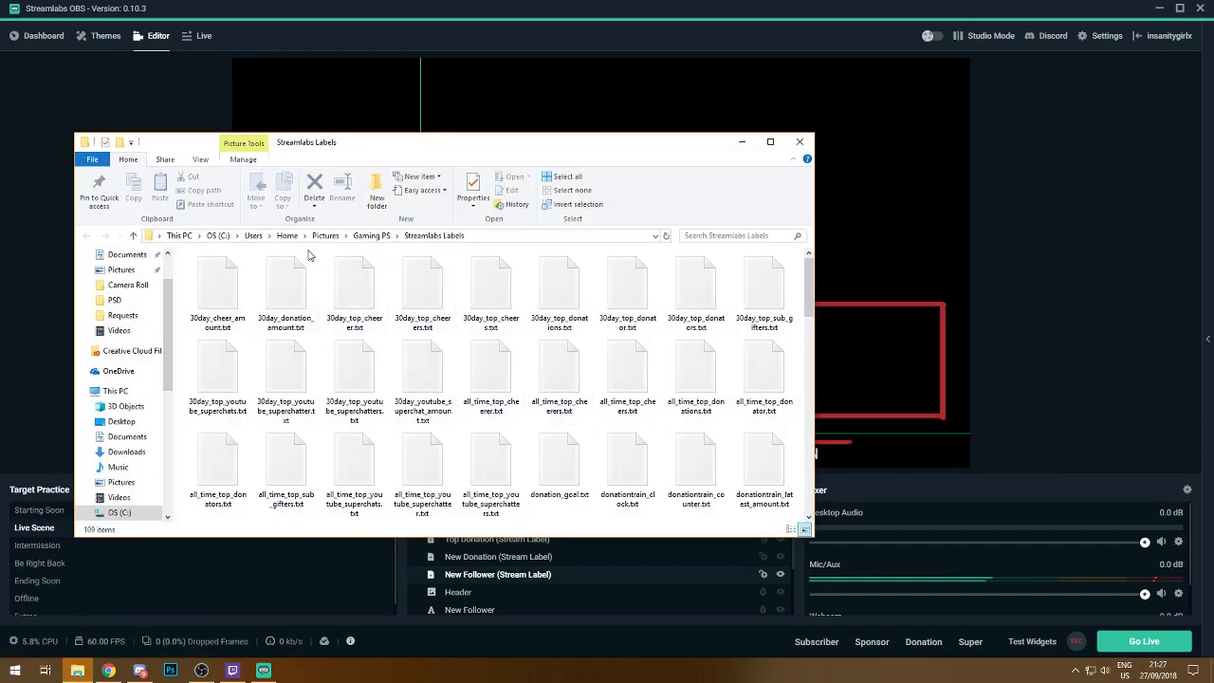
{"action": "left_click", "coordinate": [802, 141]}
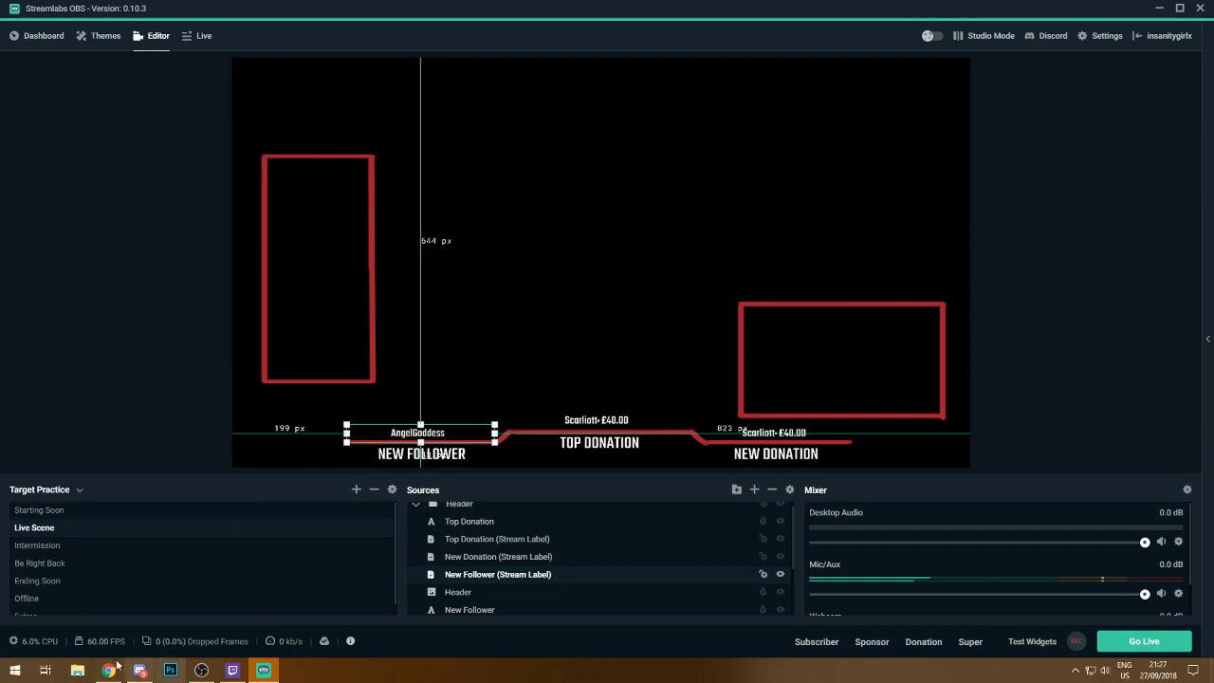
- Launch StreamLabels from the Streaming folder on the Desktop, close File Explorer and bring the StreamLabels window into view
{"action": "left_click", "coordinate": [78, 669]}
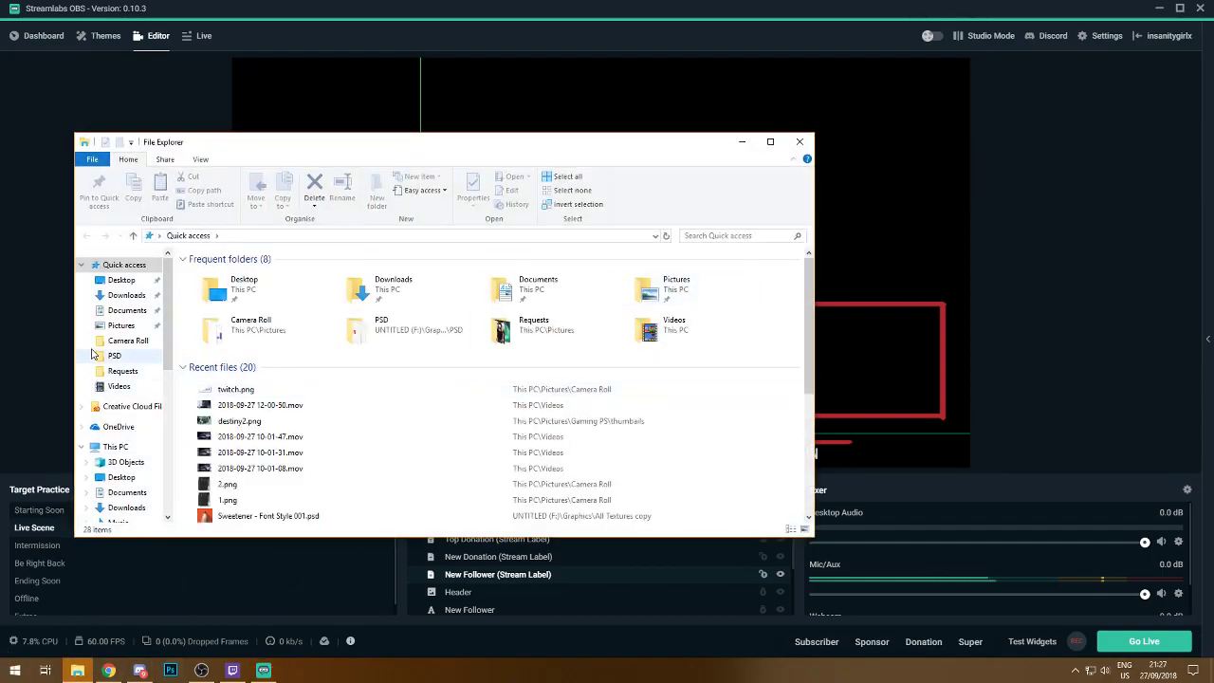
{"action": "left_click", "coordinate": [121, 281]}
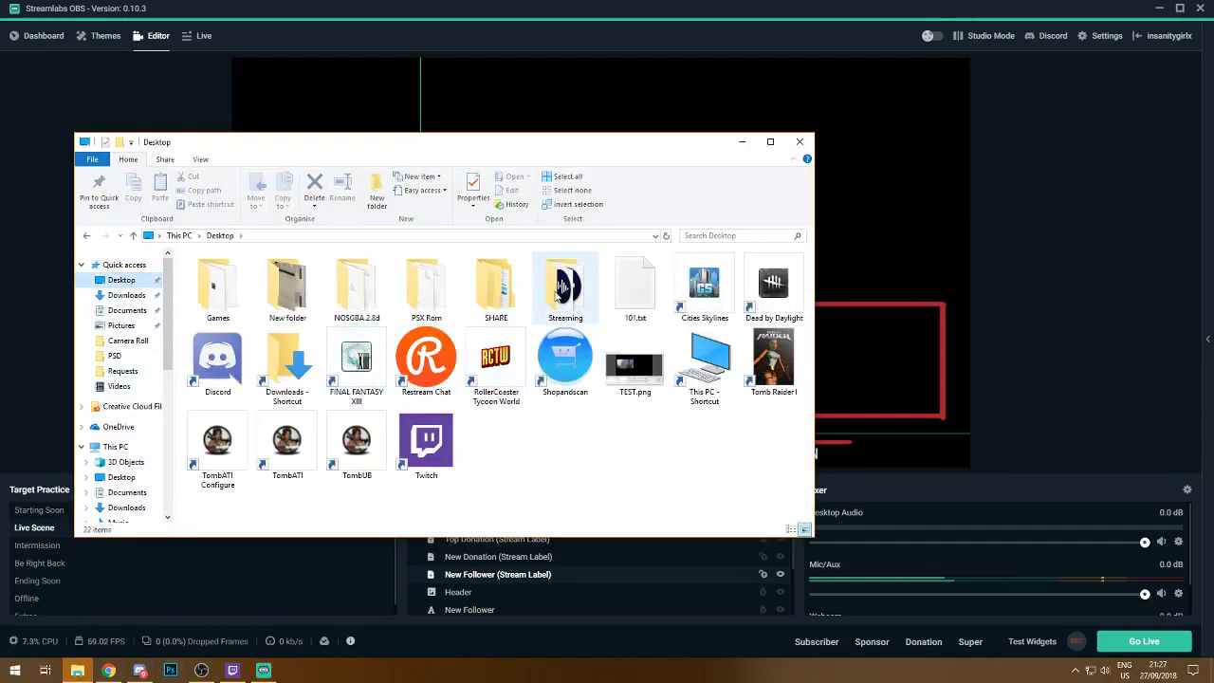
{"action": "double_click", "coordinate": [565, 284]}
{"action": "left_click", "coordinate": [221, 313]}
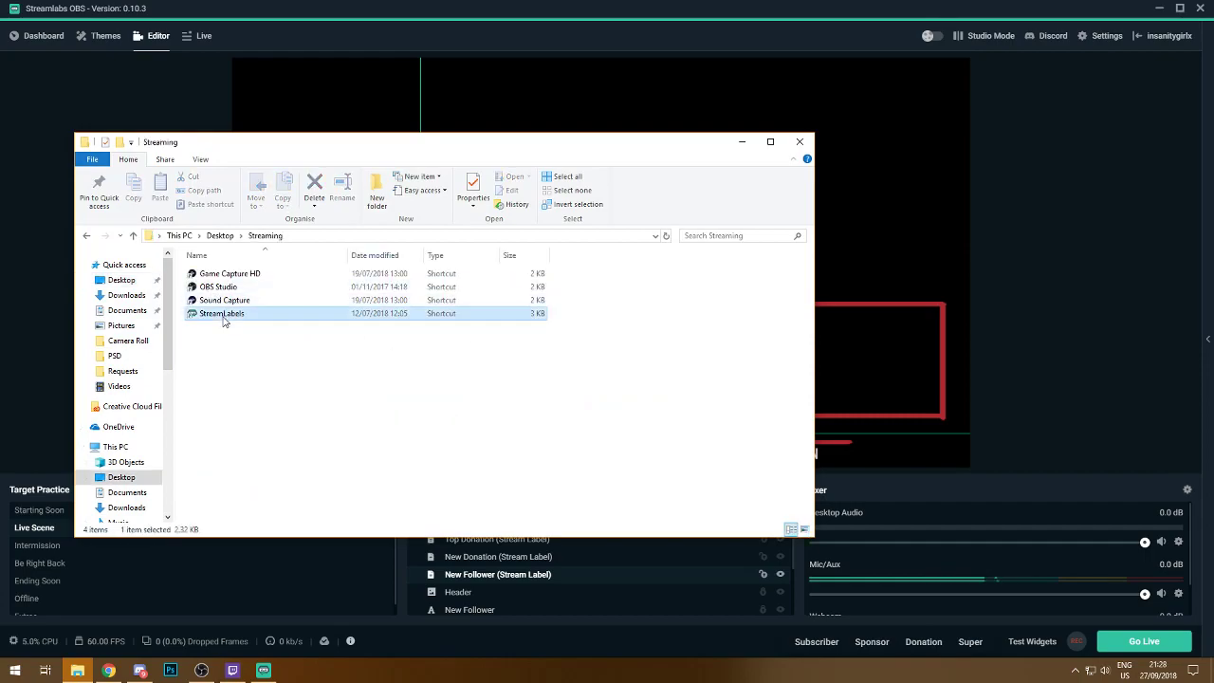
{"action": "left_click", "coordinate": [799, 141]}
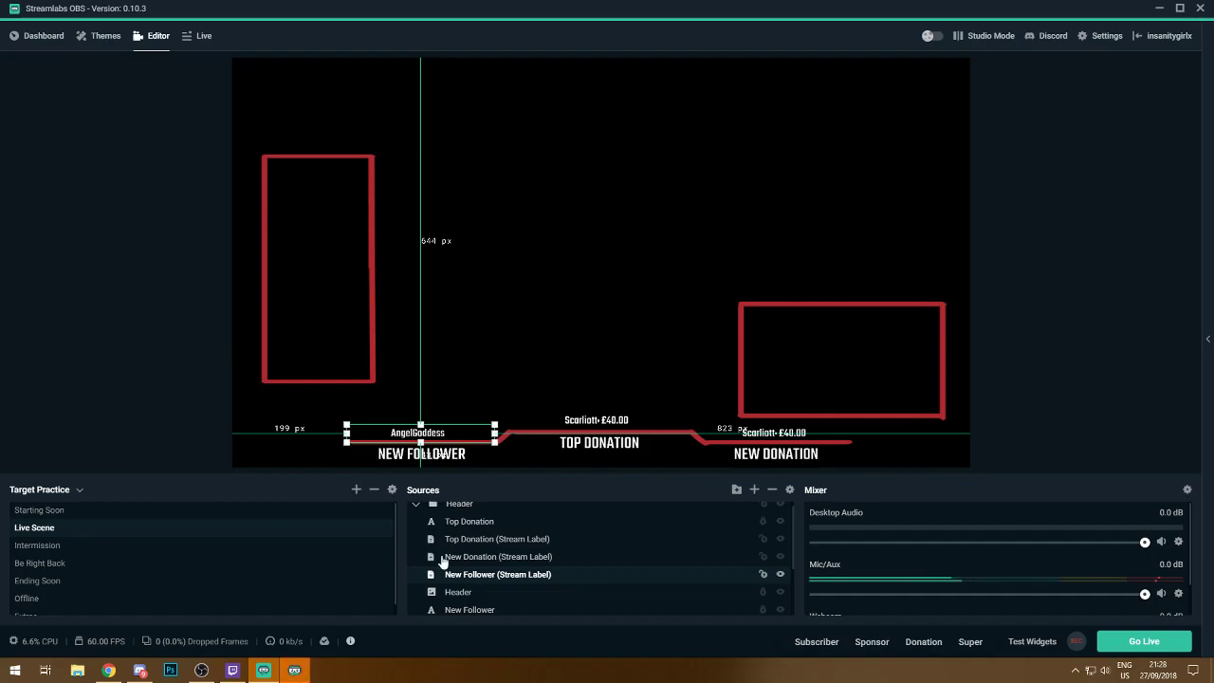
{"action": "left_click", "coordinate": [300, 670]}
{"action": "mouse_move", "coordinate": [256, 63]}
{"action": "left_mouse_down"}
{"action": "mouse_move", "coordinate": [274, 108]}
{"action": "mouse_move", "coordinate": [257, 85]}
{"action": "mouse_move", "coordinate": [279, 89]}
{"action": "mouse_move", "coordinate": [252, 77]}
{"action": "mouse_move", "coordinate": [261, 83]}
{"action": "left_mouse_up"}
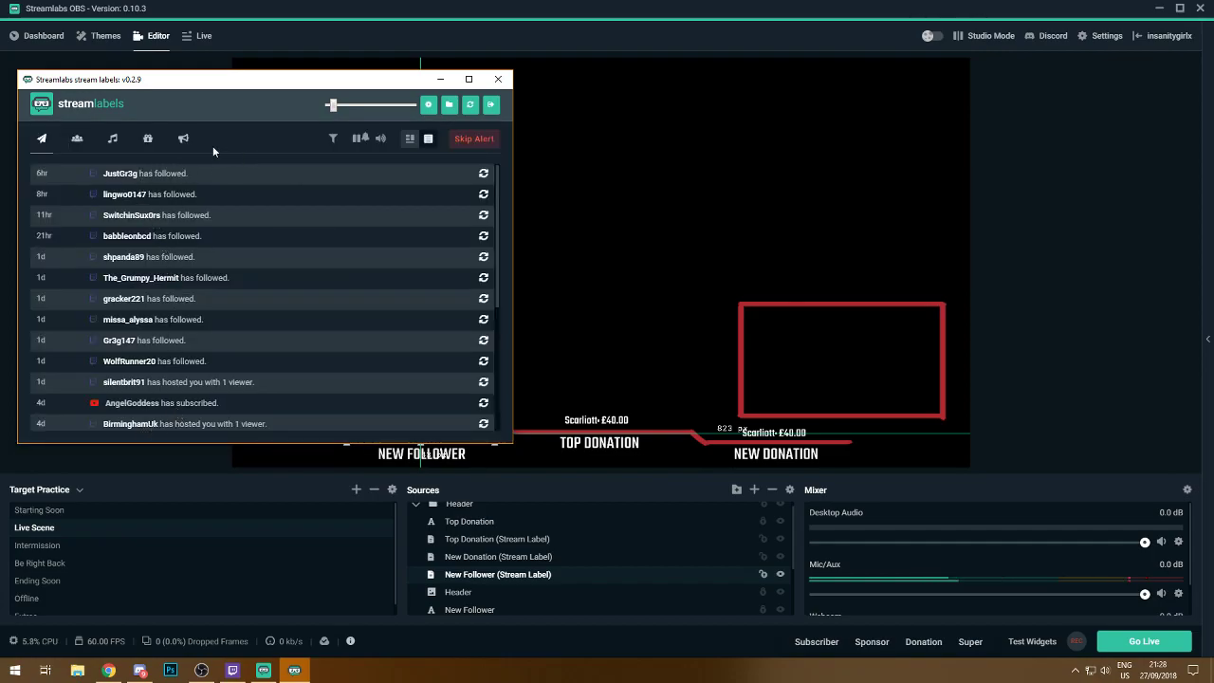
- Look through the StreamLabels song queue, rewards, giveaways and announcements sections and return to the recent events list
{"action": "left_click", "coordinate": [101, 141]}
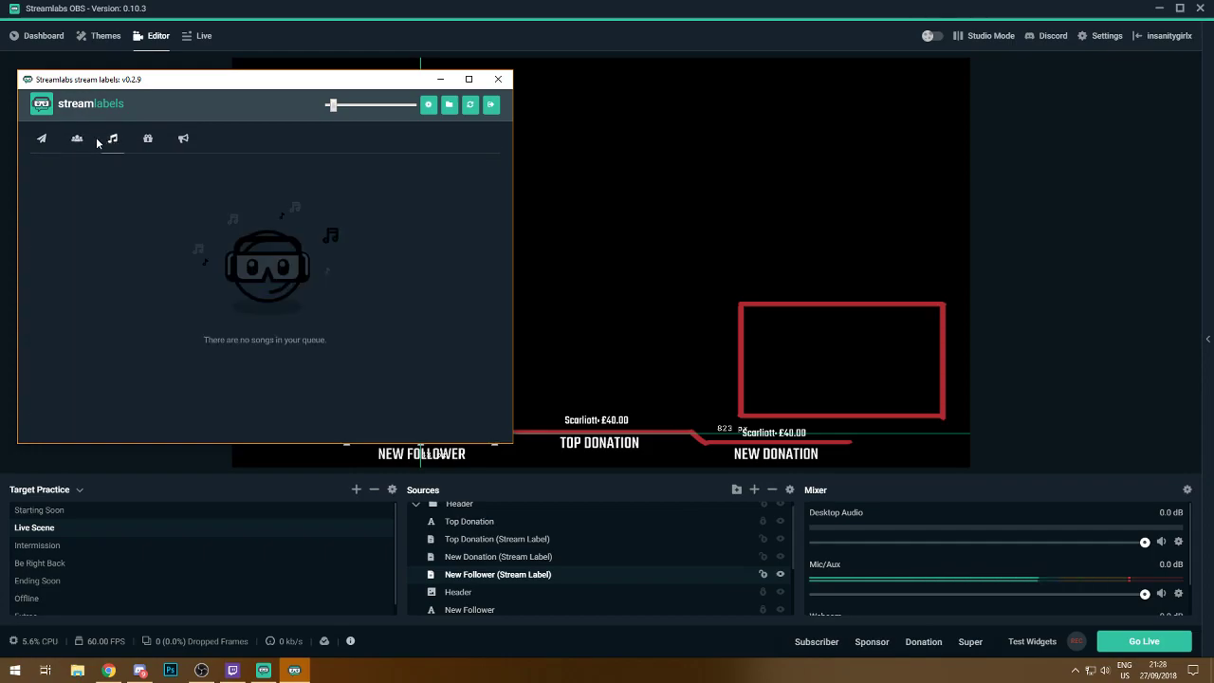
{"action": "left_click", "coordinate": [83, 142]}
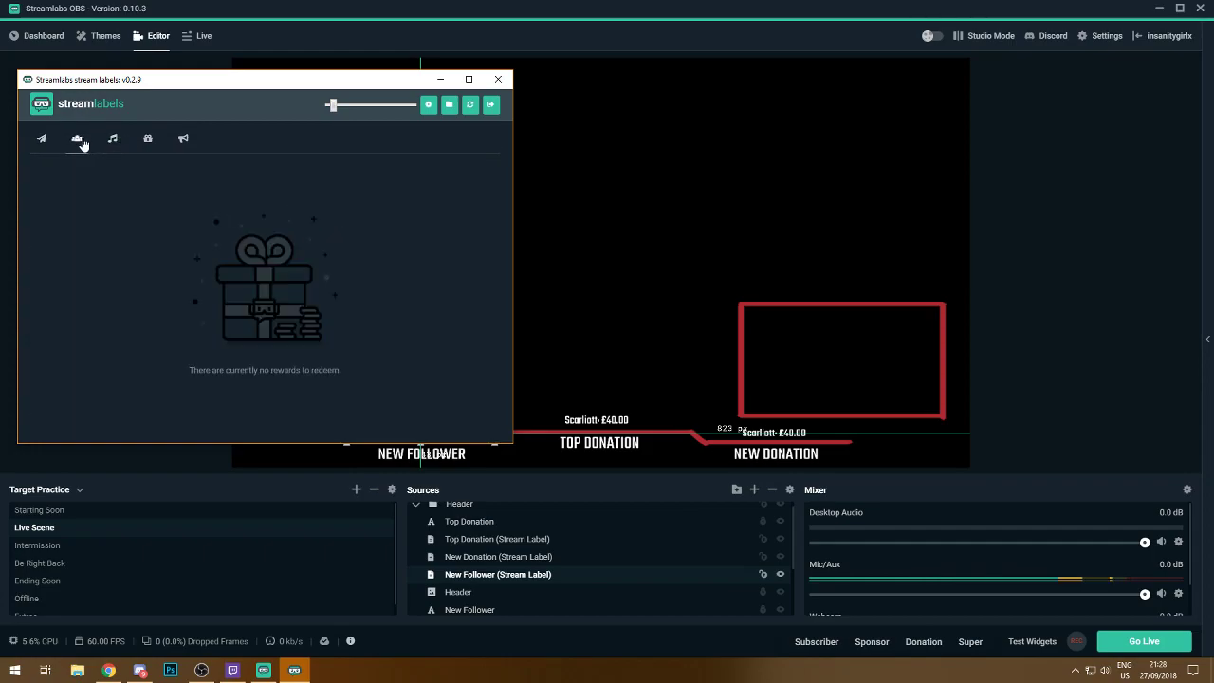
{"action": "left_click", "coordinate": [148, 139]}
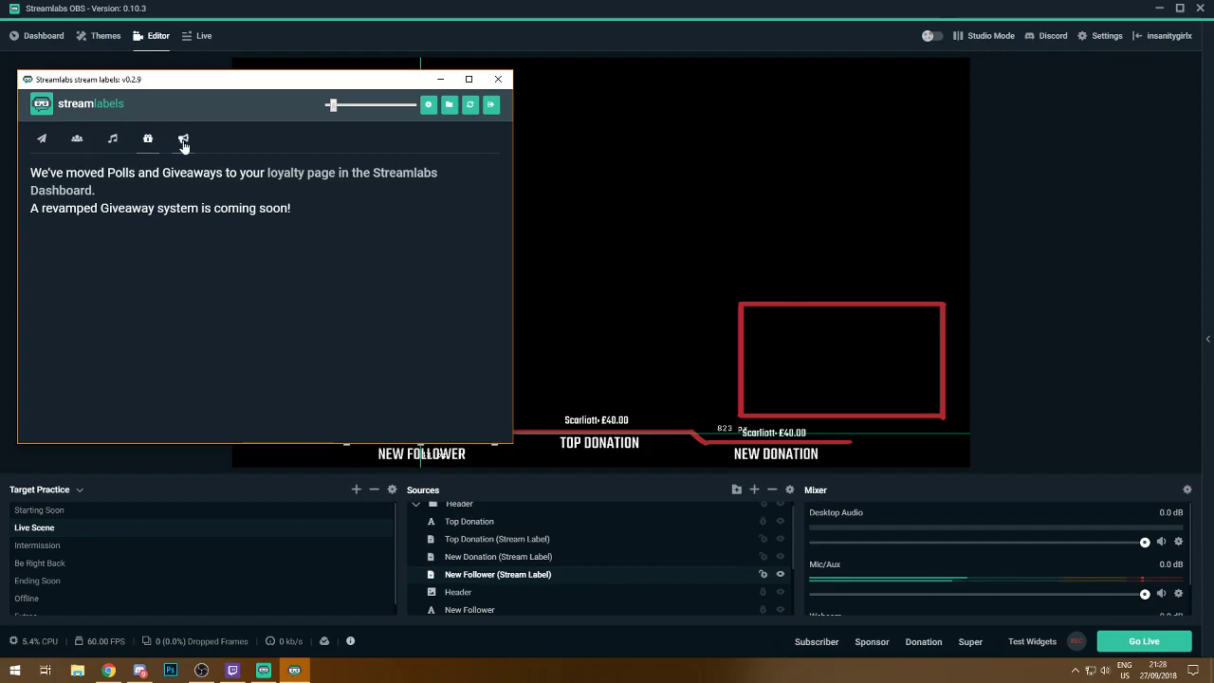
{"action": "left_click", "coordinate": [145, 144]}
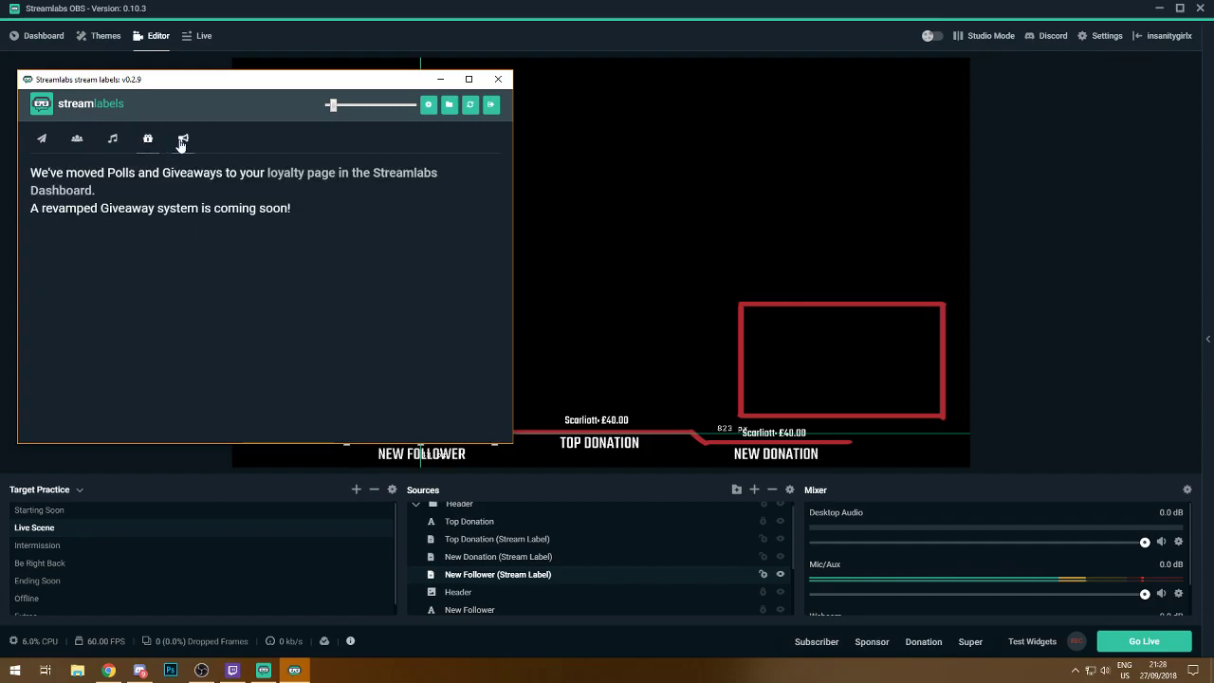
{"action": "left_click", "coordinate": [181, 143]}
{"action": "left_click", "coordinate": [38, 137]}
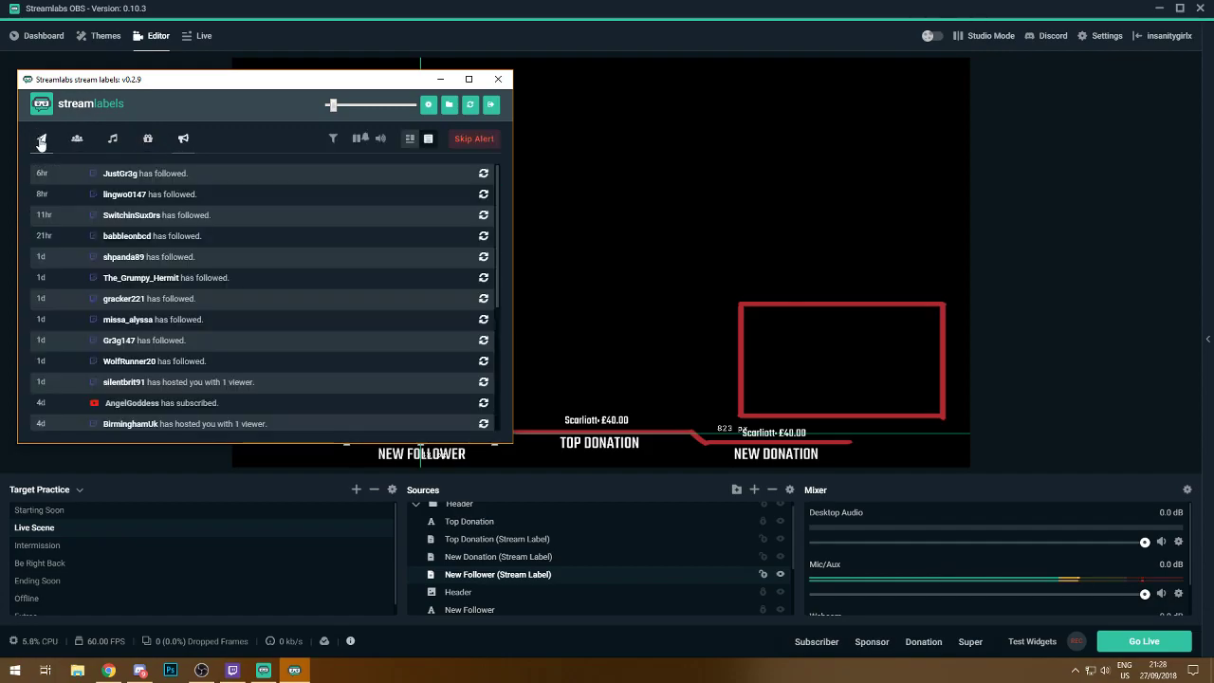
- Check the folder where StreamLabels saves its label files without changing it, and look through the recent events list
{"action": "left_click", "coordinate": [450, 105]}
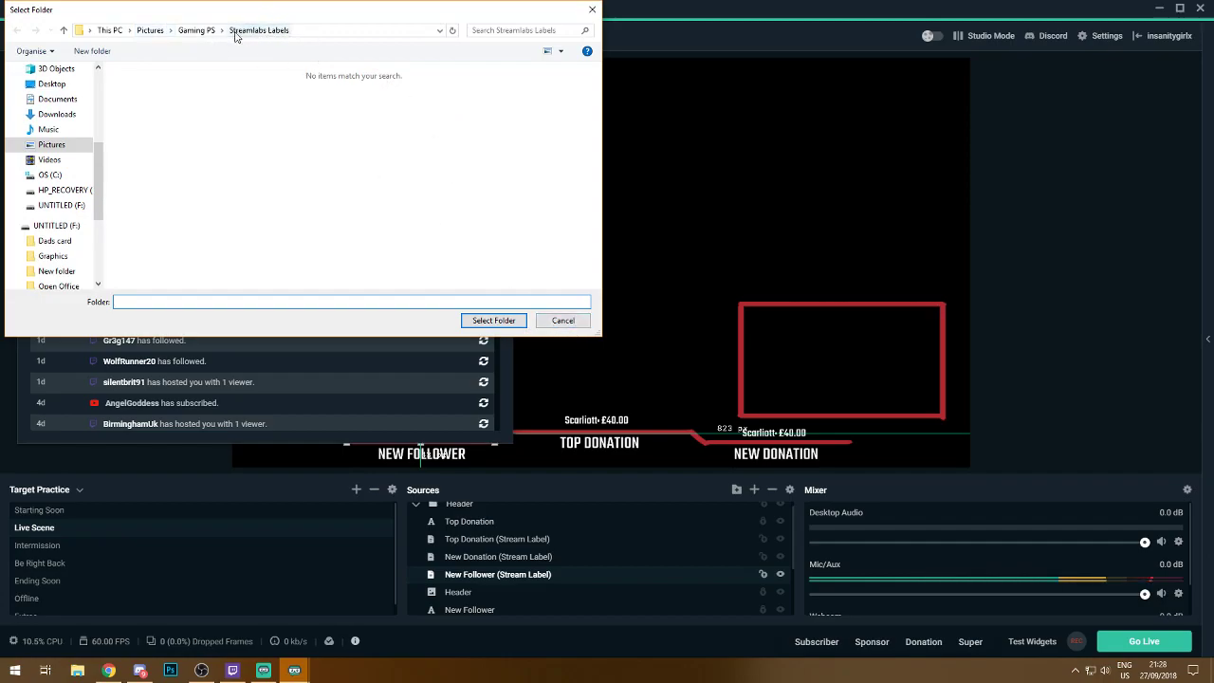
{"action": "left_click", "coordinate": [561, 326]}
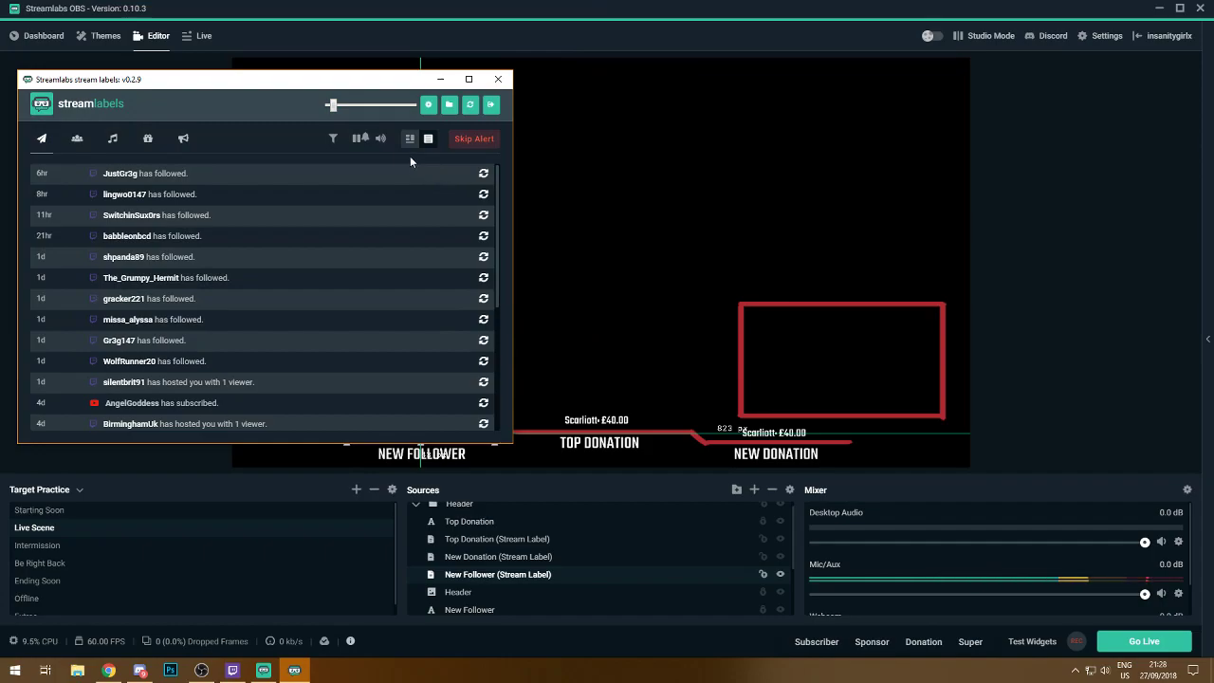
{"action": "scroll", "coordinate": [363, 357], "scroll_direction": "down", "scroll_amount": 3}
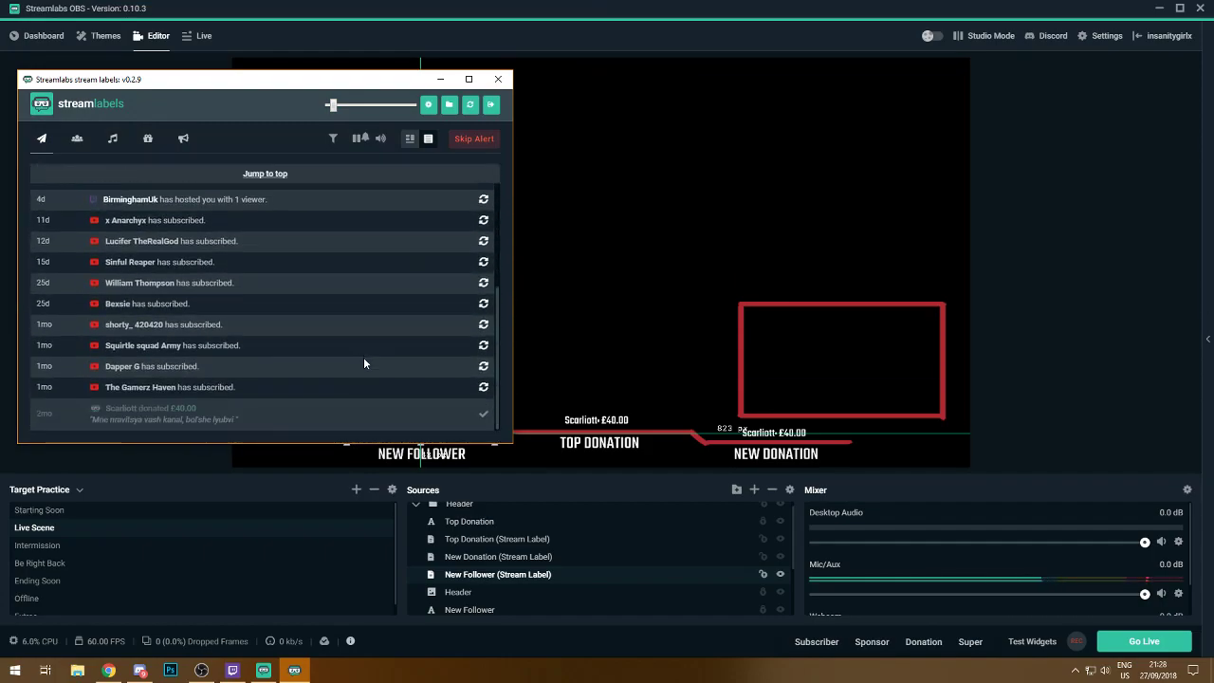
{"action": "scroll", "coordinate": [363, 357], "scroll_direction": "up", "scroll_amount": 3}
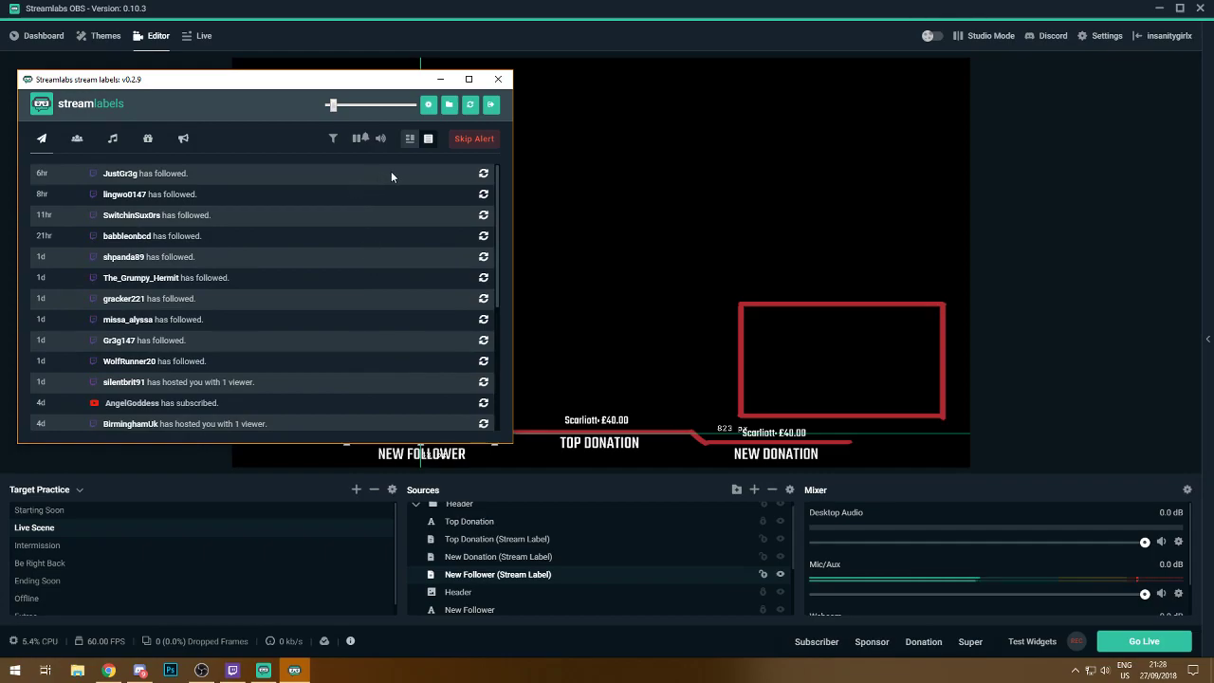
- Restart the StreamLabels session and toggle the read state of the two newest follow events in the recent events list
{"action": "left_click", "coordinate": [470, 105]}
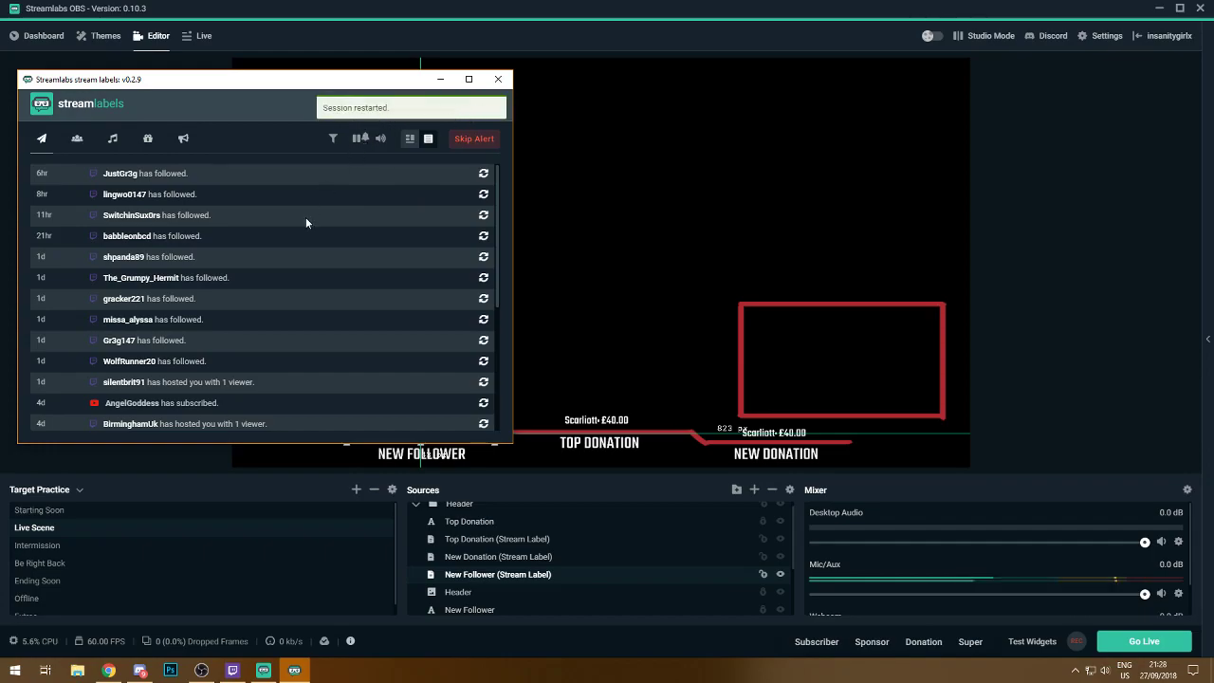
{"action": "left_click_drag", "start_coordinate": [81, 177], "coordinate": [323, 173]}
{"action": "left_click", "coordinate": [221, 176]}
{"action": "left_click", "coordinate": [224, 176]}
{"action": "left_click", "coordinate": [235, 193]}
{"action": "left_click", "coordinate": [237, 174]}
{"action": "left_click", "coordinate": [436, 171]}
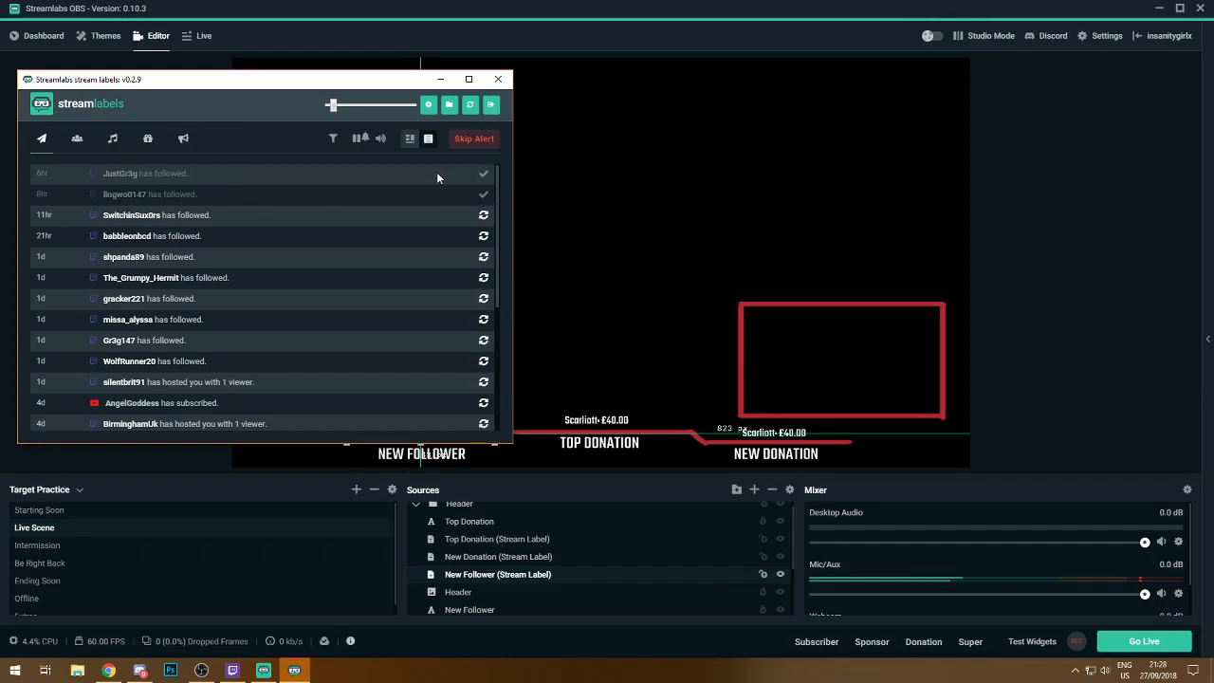
{"action": "left_click", "coordinate": [445, 193]}
- Move the StreamLabels window off this screen and check the properties of the New Donation stream label
{"action": "left_click_drag", "start_coordinate": [375, 82], "coordinate": [1212, 143]}
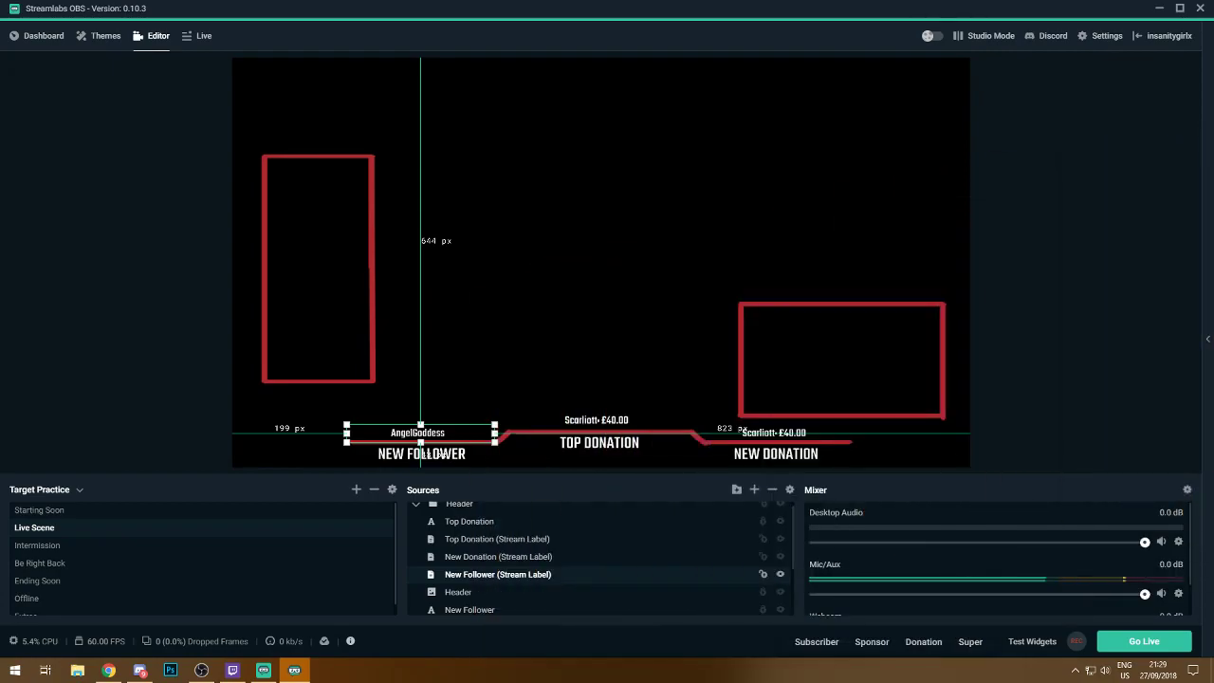
{"action": "left_click", "coordinate": [568, 417]}
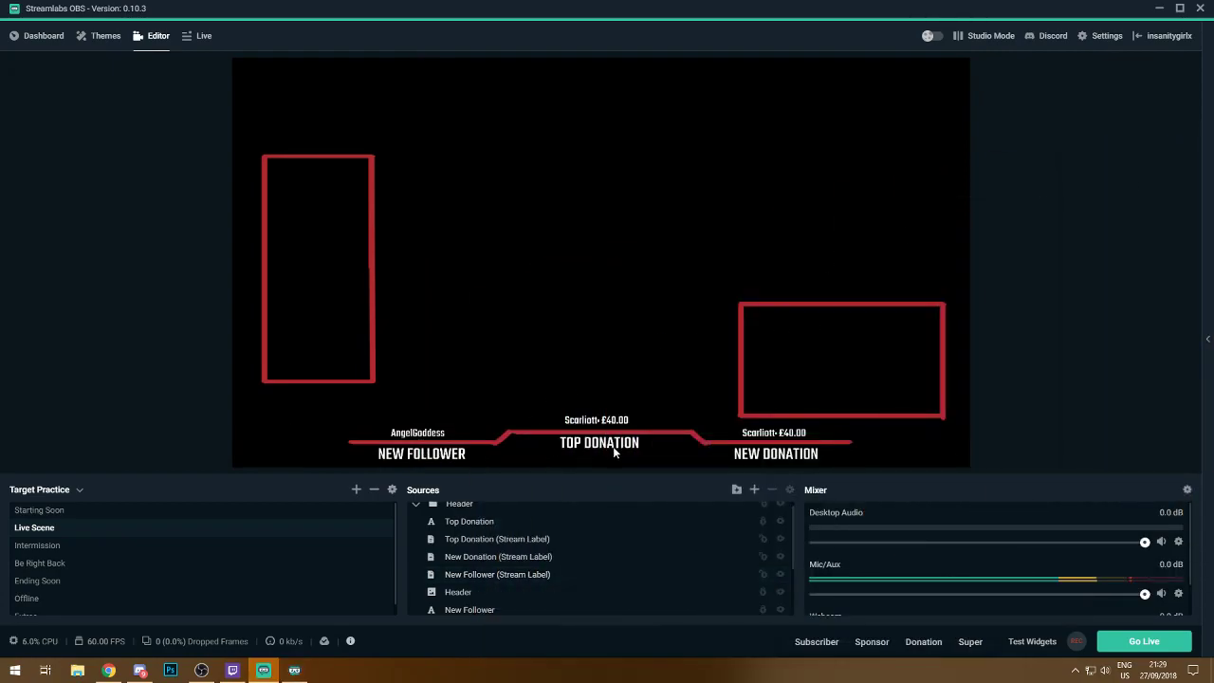
{"action": "left_click", "coordinate": [577, 573]}
{"action": "left_click", "coordinate": [536, 557]}
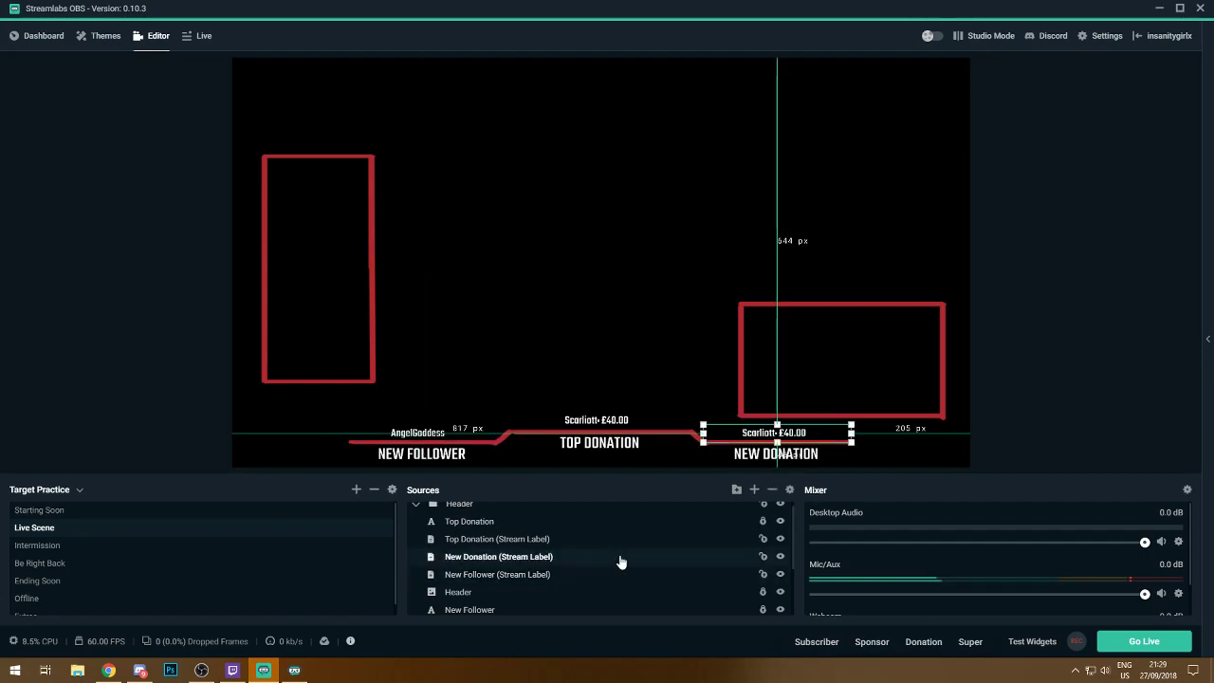
{"action": "double_click", "coordinate": [507, 560]}
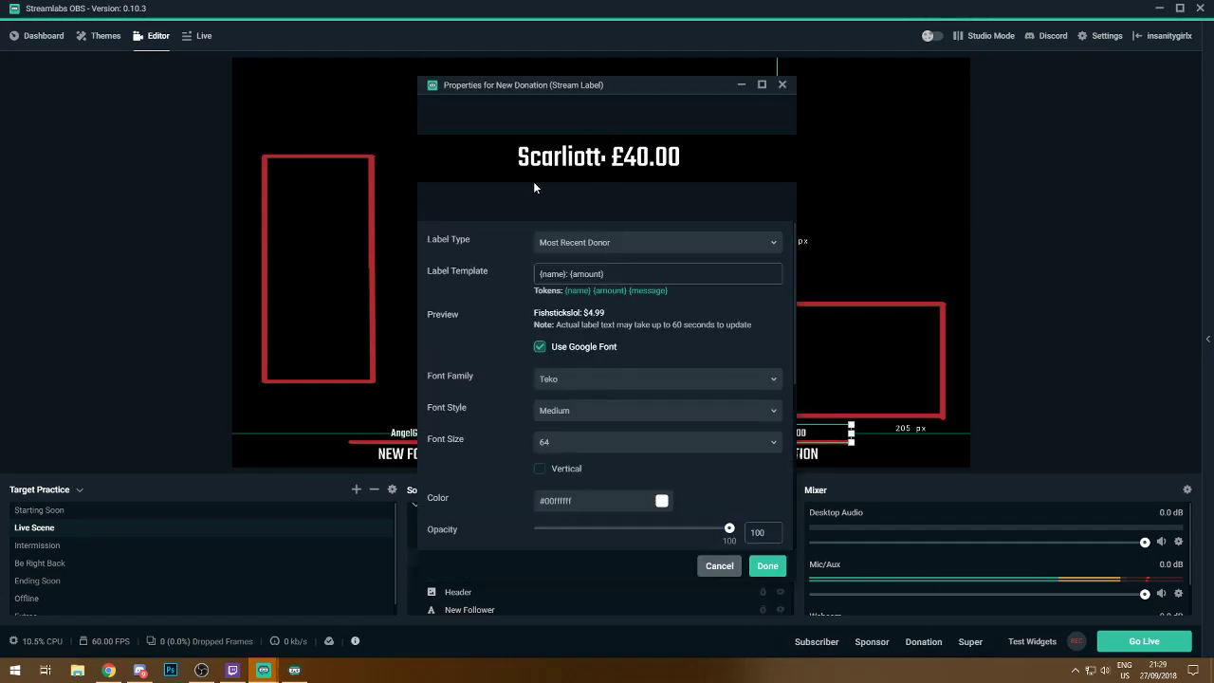
{"action": "left_click", "coordinate": [767, 566]}
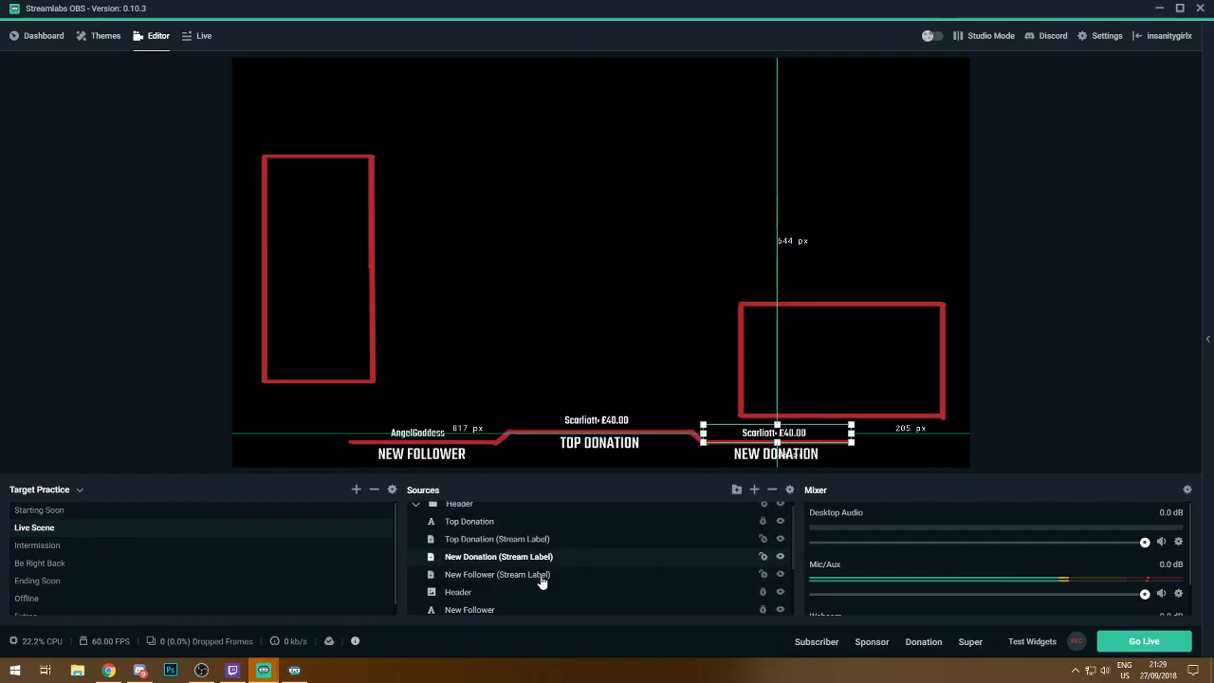
- Try the label template "* {name} *" on the New Follower stream label and restore it to "{name}"
{"action": "left_click", "coordinate": [507, 538]}
{"action": "left_click", "coordinate": [517, 575]}
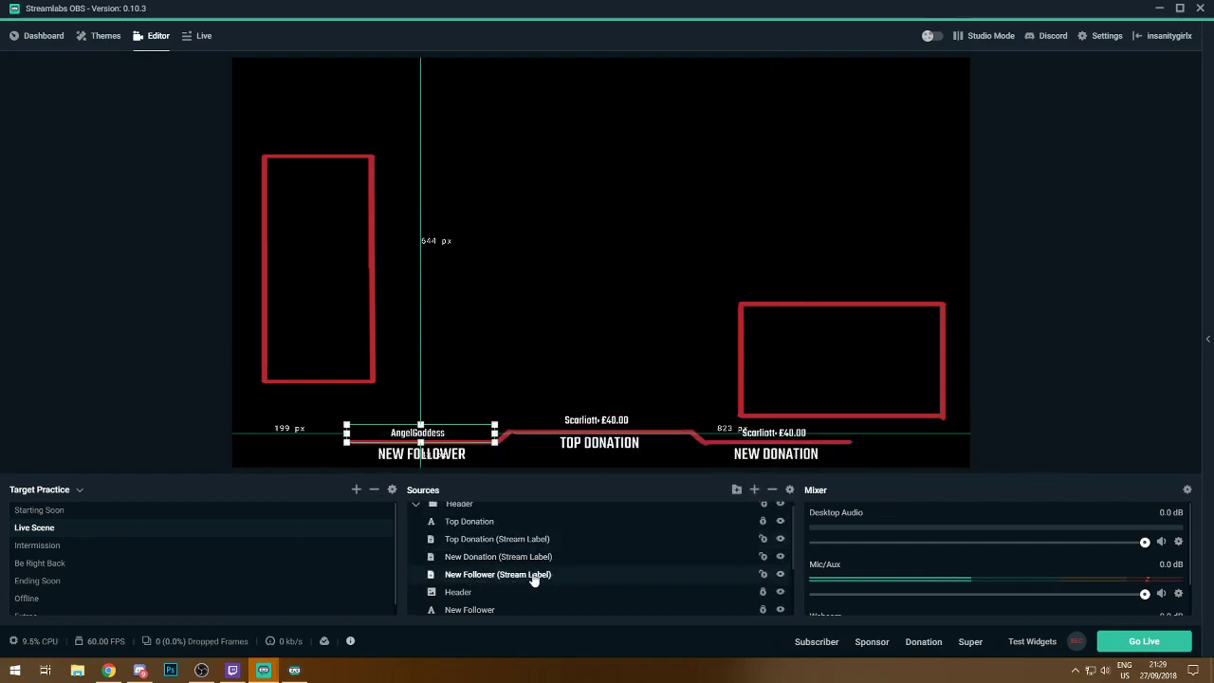
{"action": "double_click", "coordinate": [516, 574]}
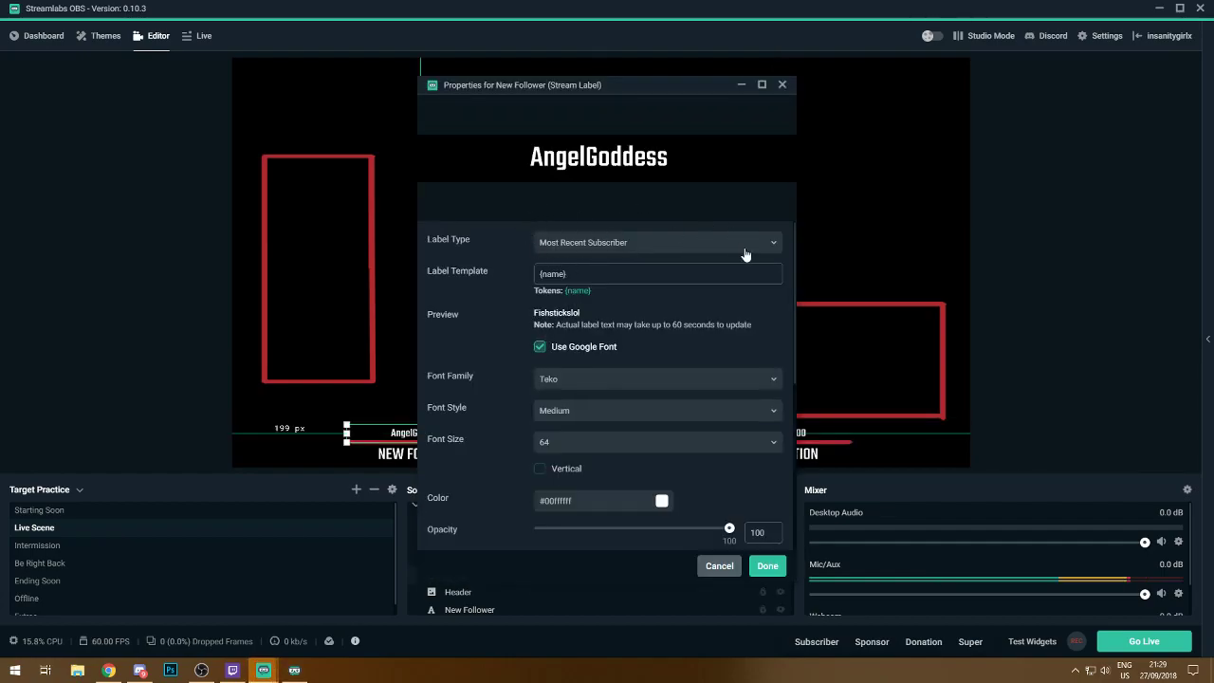
{"action": "left_click", "coordinate": [591, 271]}
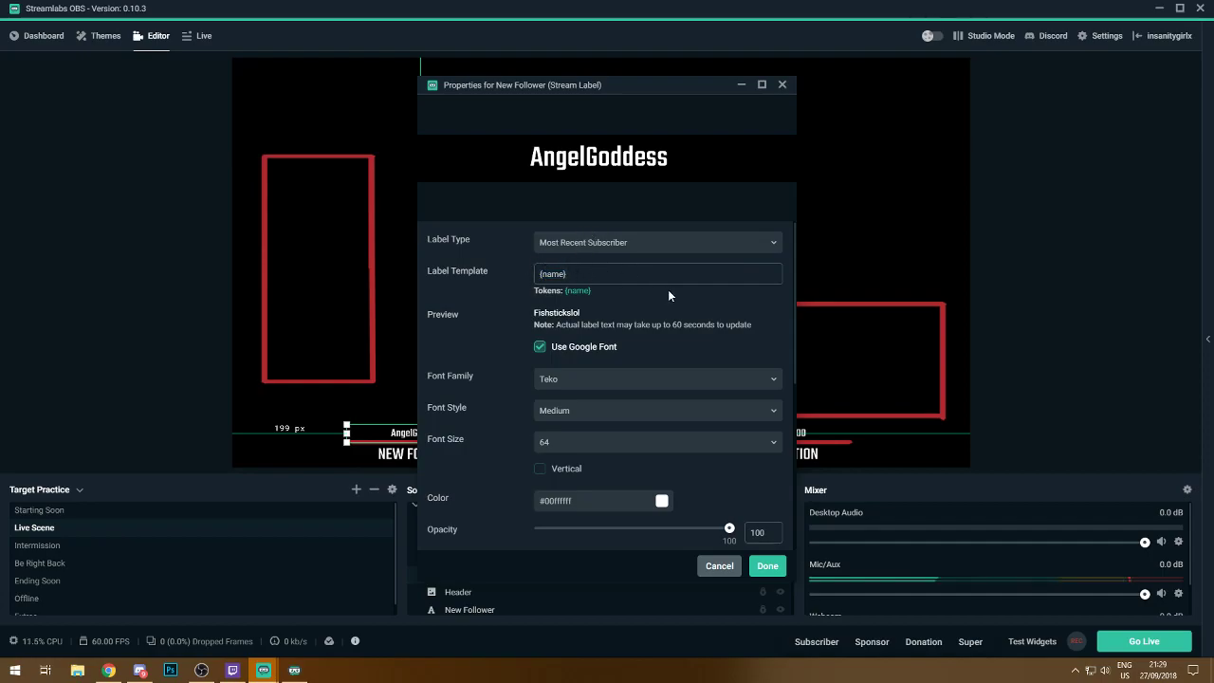
{"action": "type", "text": "{"}
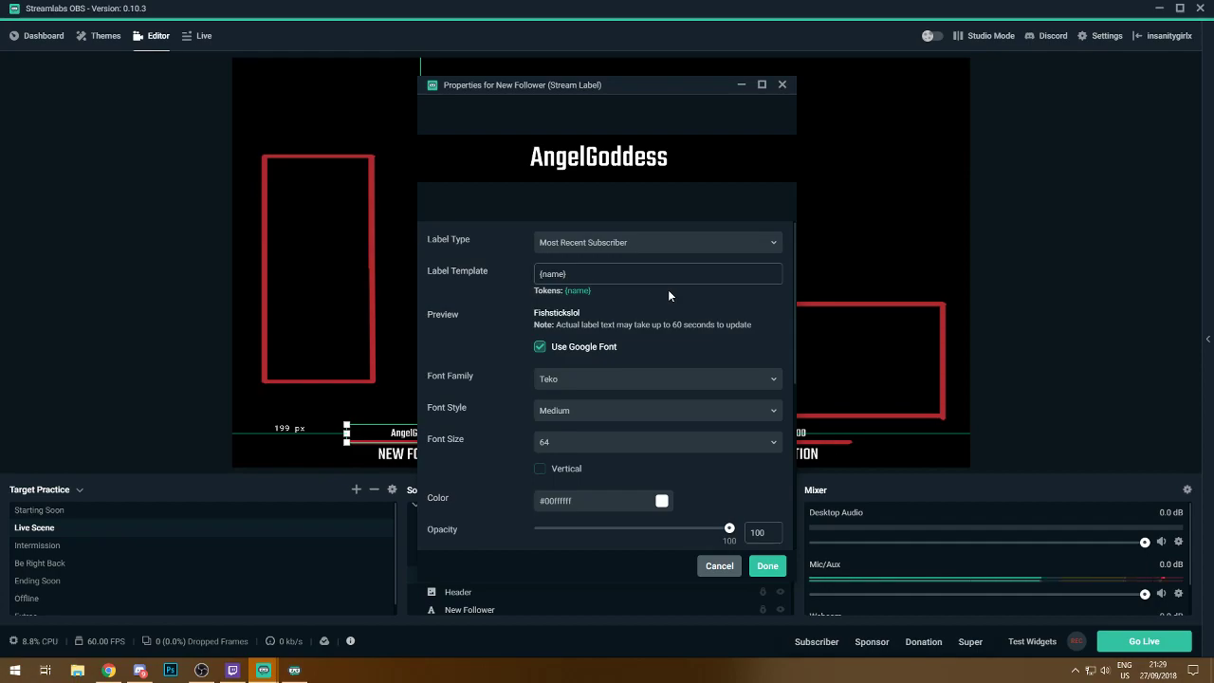
{"action": "type", "text": "!"}
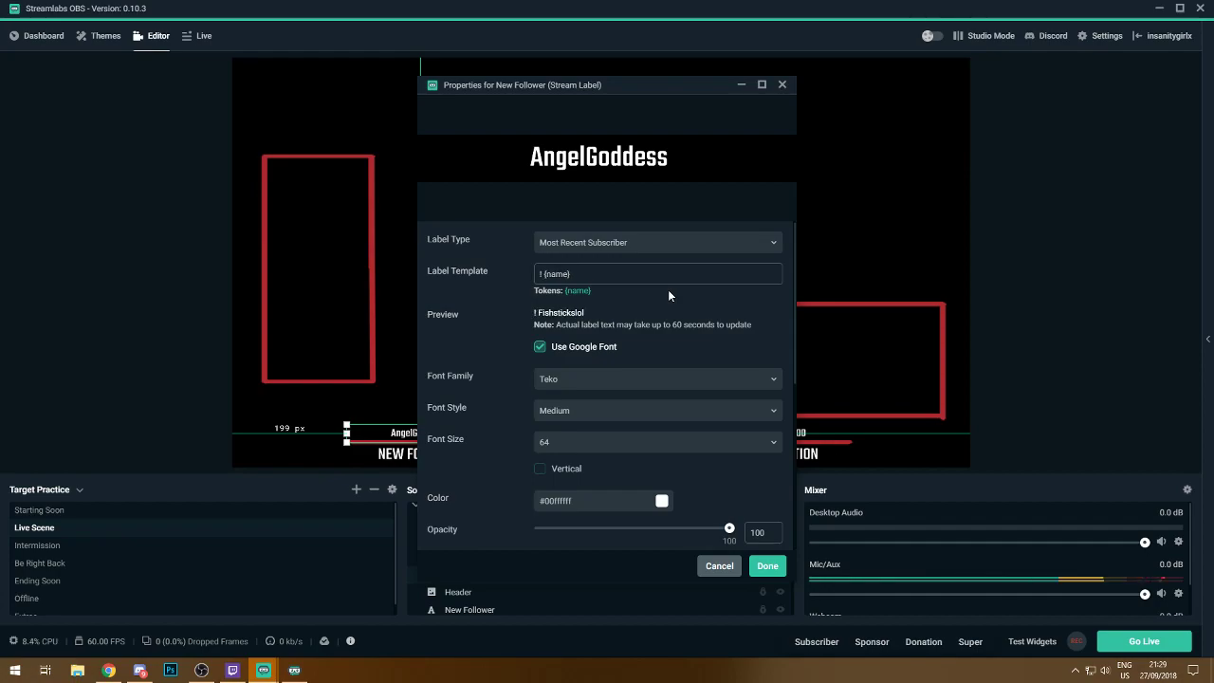
{"action": "key", "text": "BackSpace"}
{"action": "key", "text": "BackSpace"}
{"action": "type", "text": "*"}
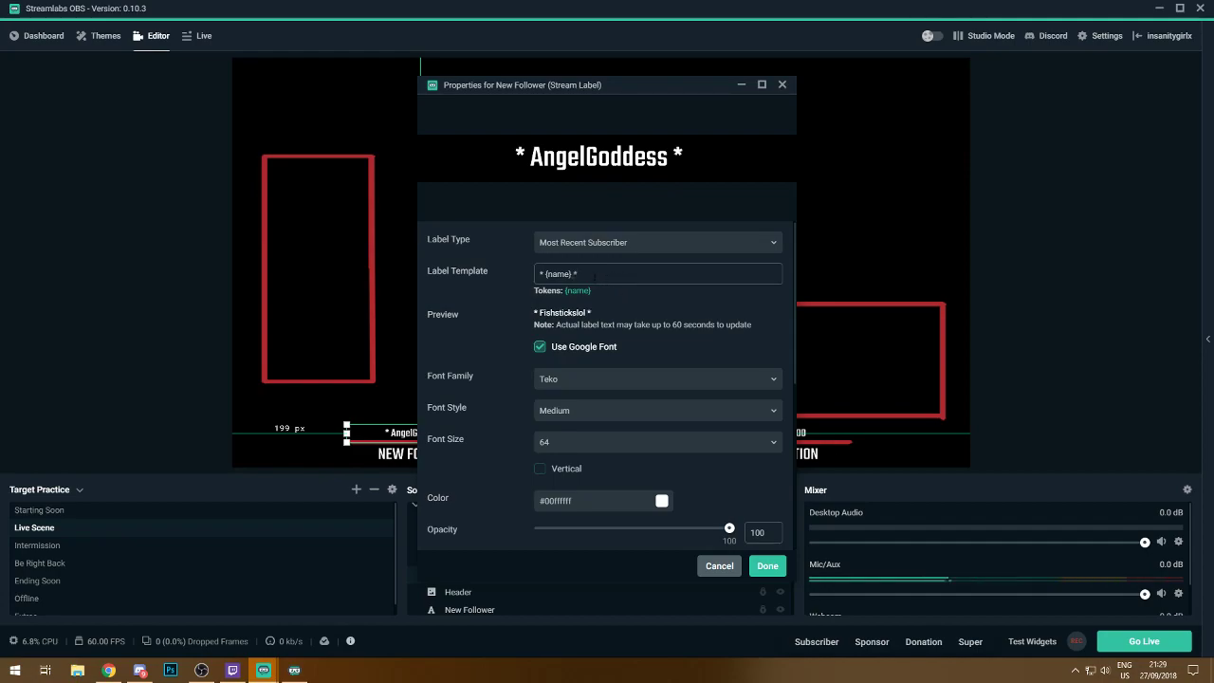
{"action": "left_click_drag", "start_coordinate": [579, 274], "coordinate": [535, 276]}
{"action": "key", "text": "BackSpace"}
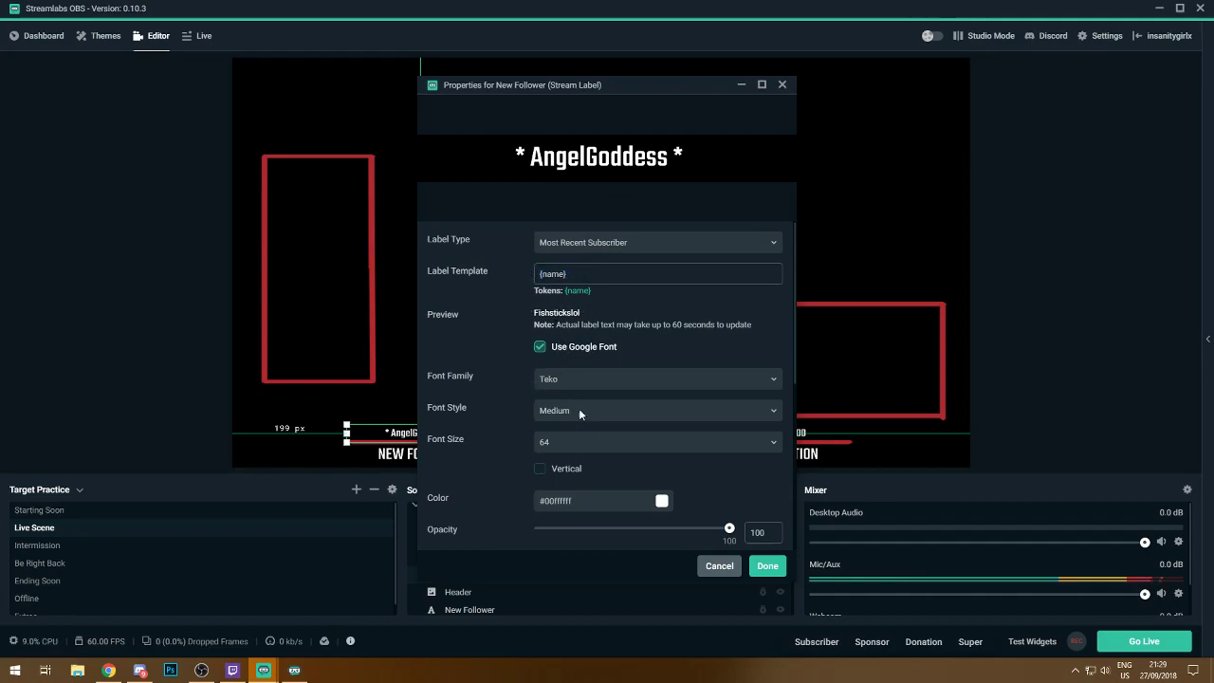
- Examine the New Follower stream label's formatting settings and look through the full range of available label types
{"action": "left_click", "coordinate": [643, 245]}
{"action": "left_click", "coordinate": [500, 271]}
{"action": "scroll", "coordinate": [495, 350], "scroll_direction": "down", "scroll_amount": 5}
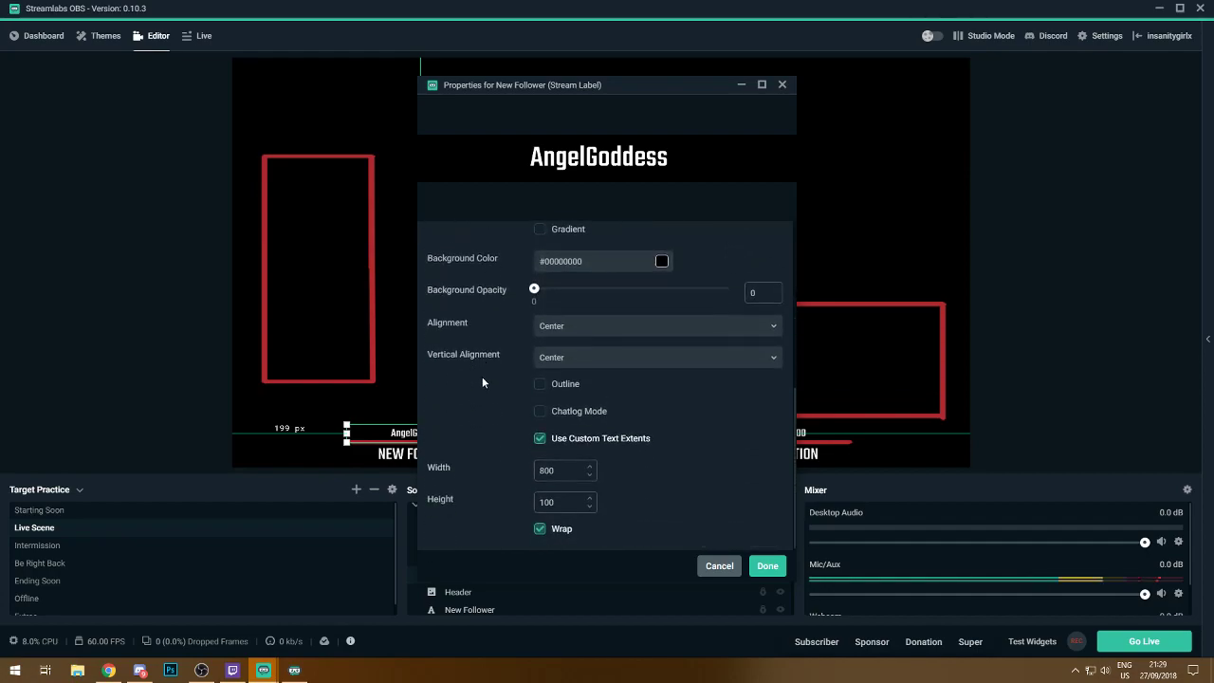
{"action": "scroll", "coordinate": [493, 382], "scroll_direction": "up", "scroll_amount": 5}
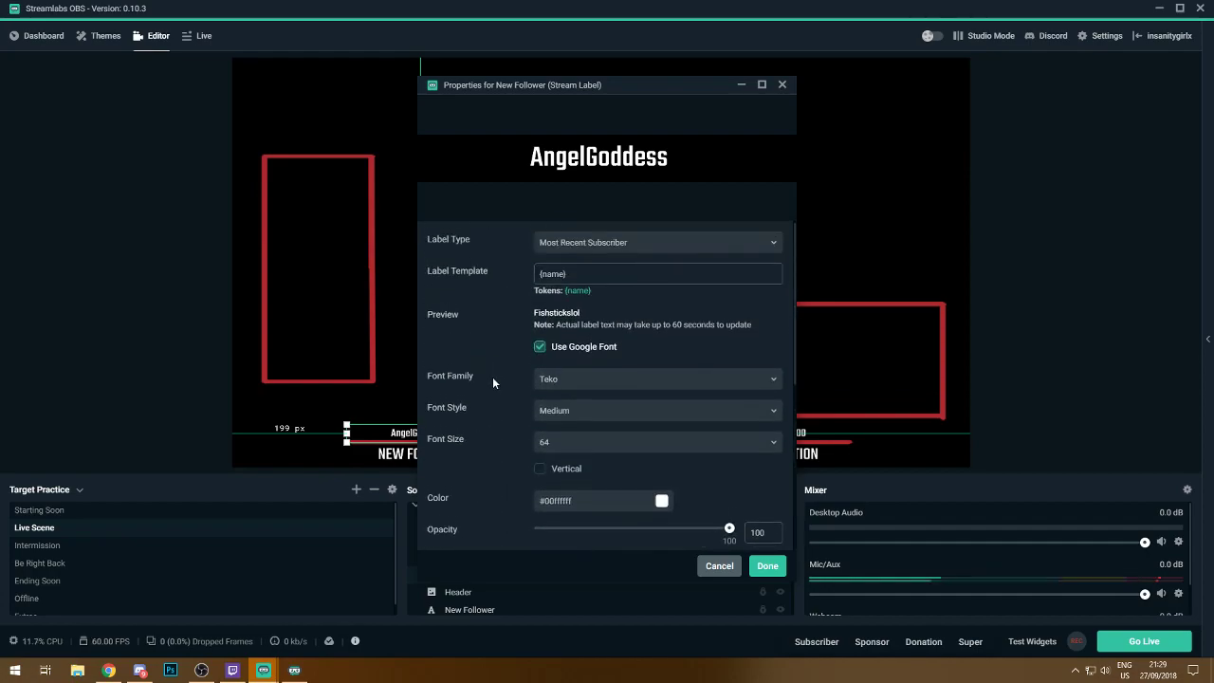
{"action": "left_click", "coordinate": [620, 247]}
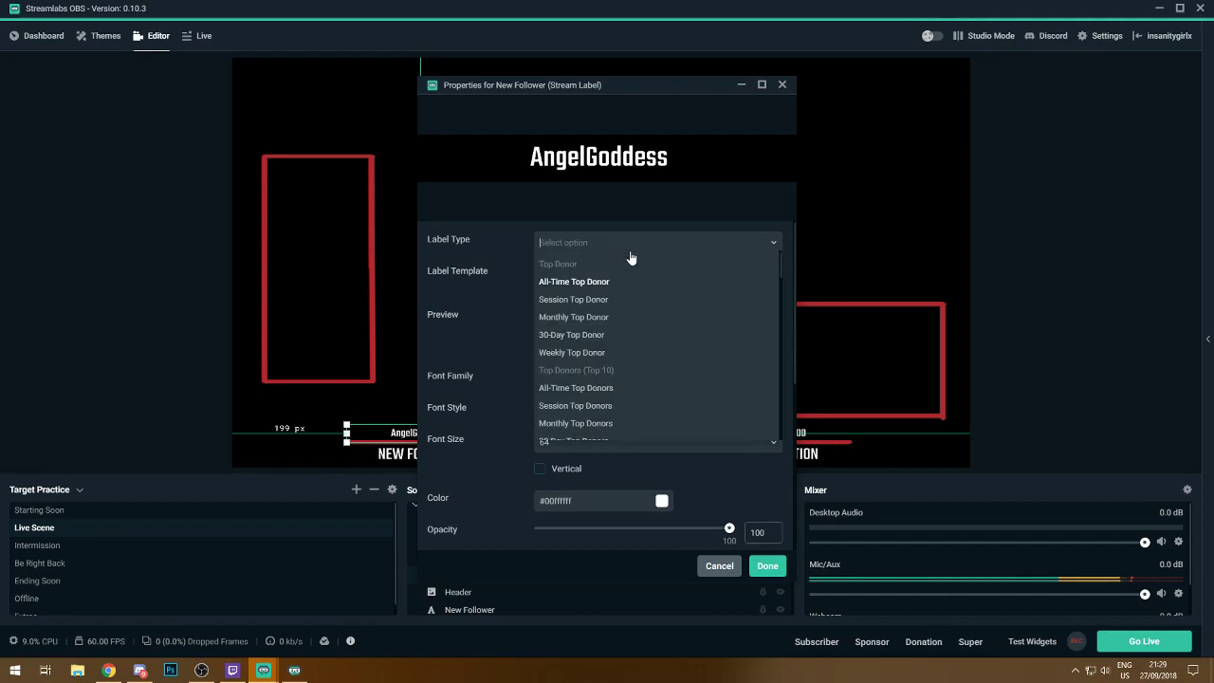
{"action": "scroll", "coordinate": [640, 363], "scroll_direction": "down", "scroll_amount": 6}
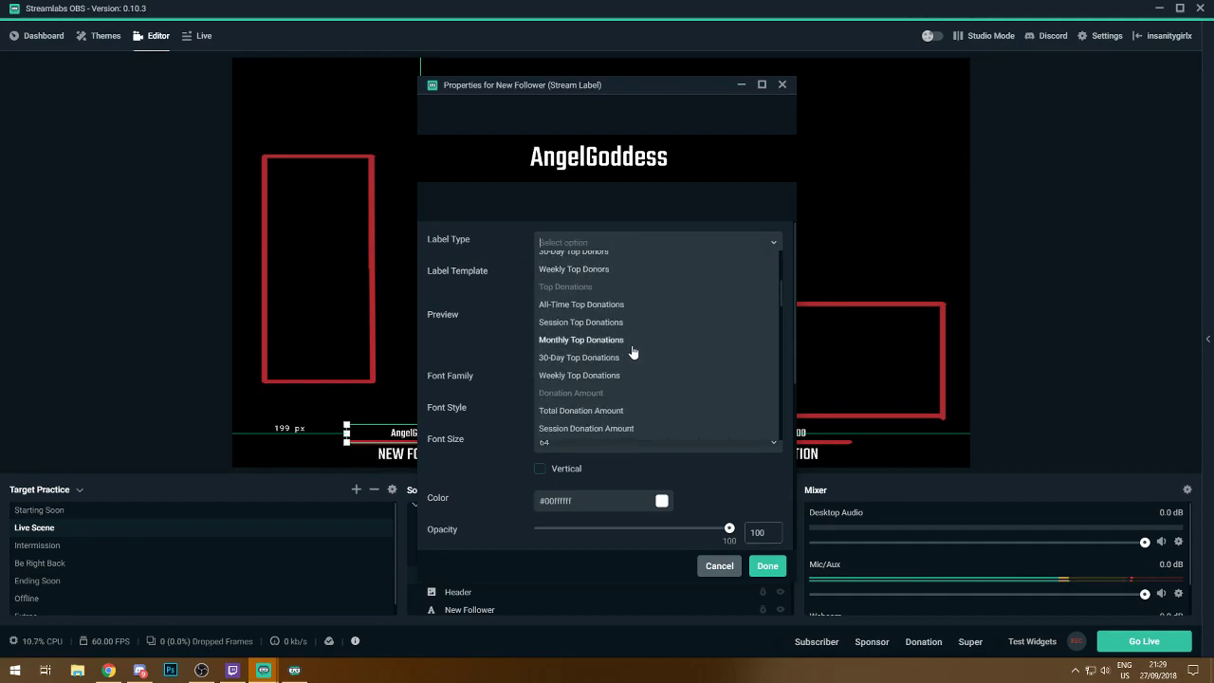
{"action": "scroll", "coordinate": [627, 376], "scroll_direction": "down", "scroll_amount": 6}
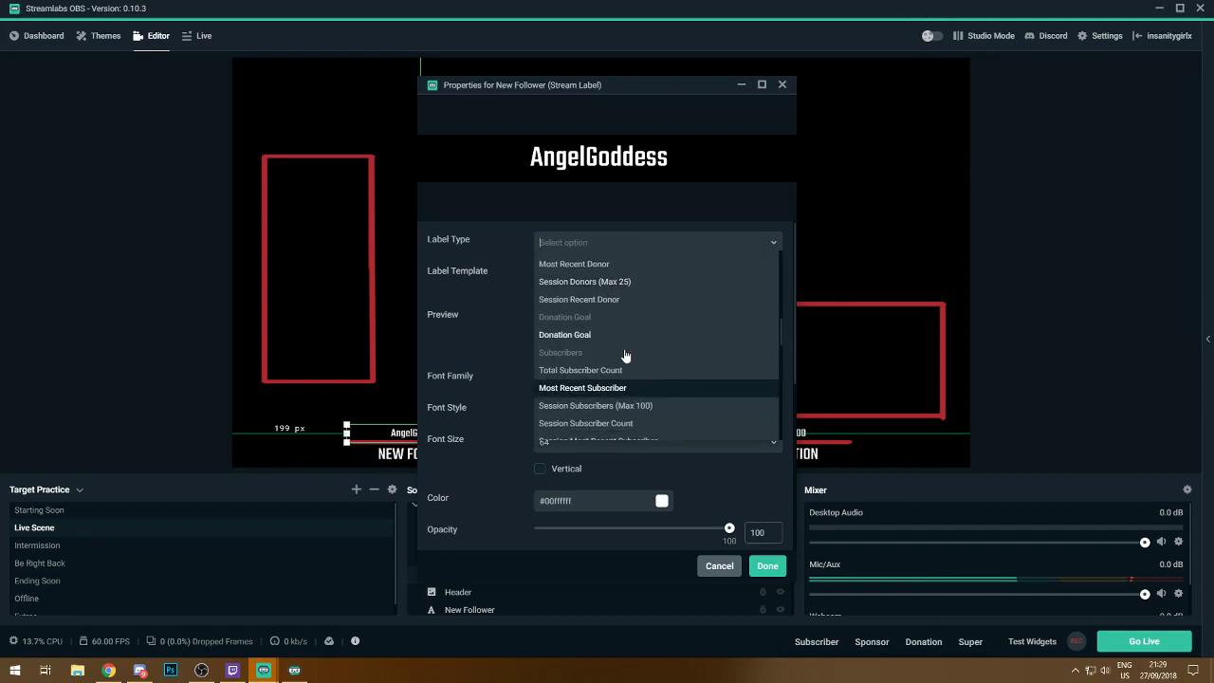
{"action": "scroll", "coordinate": [623, 356], "scroll_direction": "down", "scroll_amount": 6}
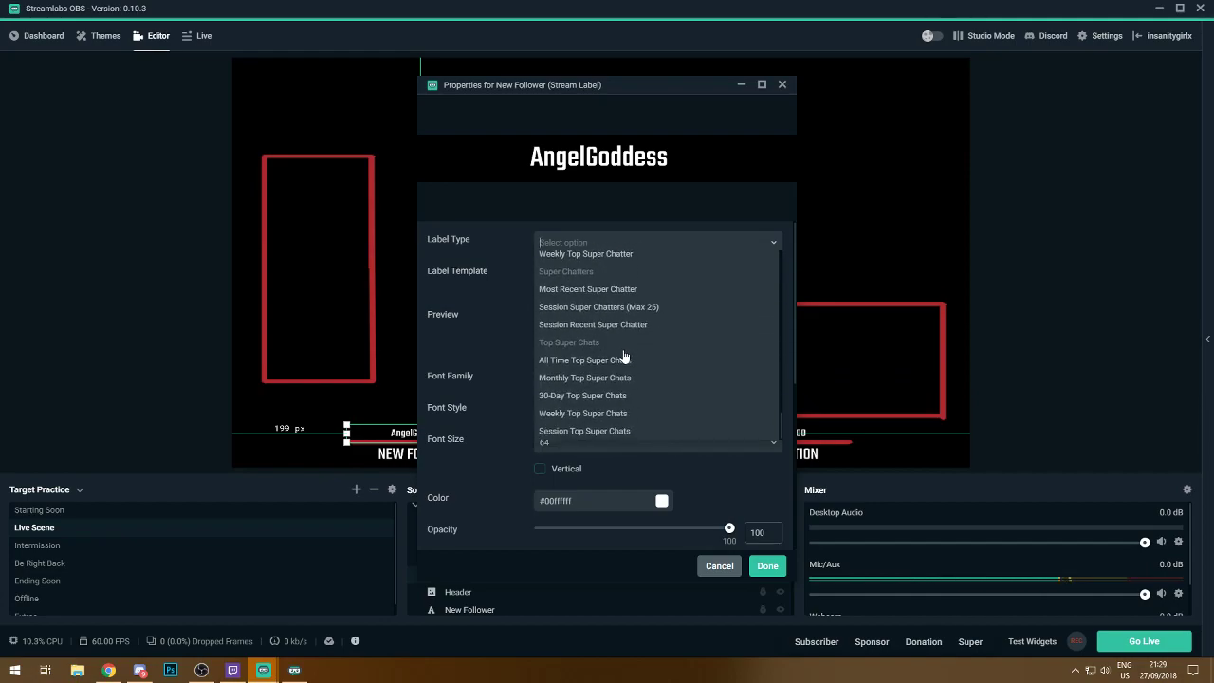
{"action": "scroll", "coordinate": [626, 353], "scroll_direction": "down", "scroll_amount": 2}
{"action": "scroll", "coordinate": [627, 354], "scroll_direction": "up", "scroll_amount": 10}
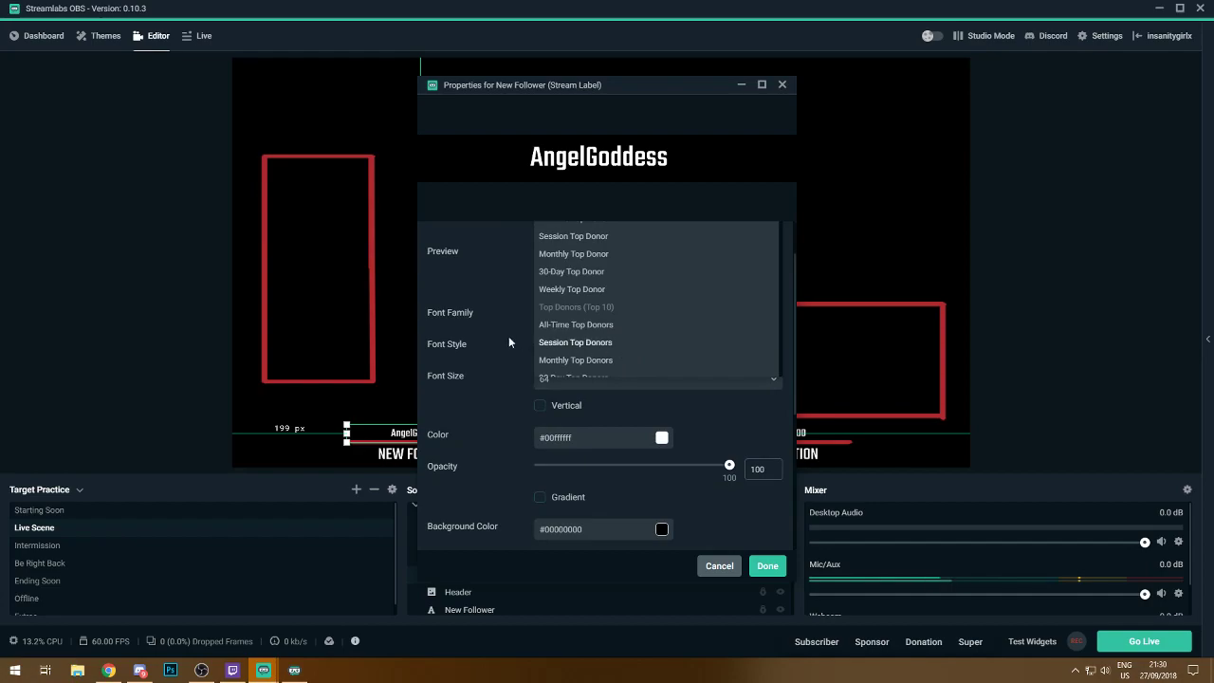
{"action": "scroll", "coordinate": [523, 337], "scroll_direction": "up", "scroll_amount": 2}
{"action": "scroll", "coordinate": [600, 332], "scroll_direction": "down", "scroll_amount": 1}
{"action": "scroll", "coordinate": [600, 332], "scroll_direction": "down", "scroll_amount": 5}
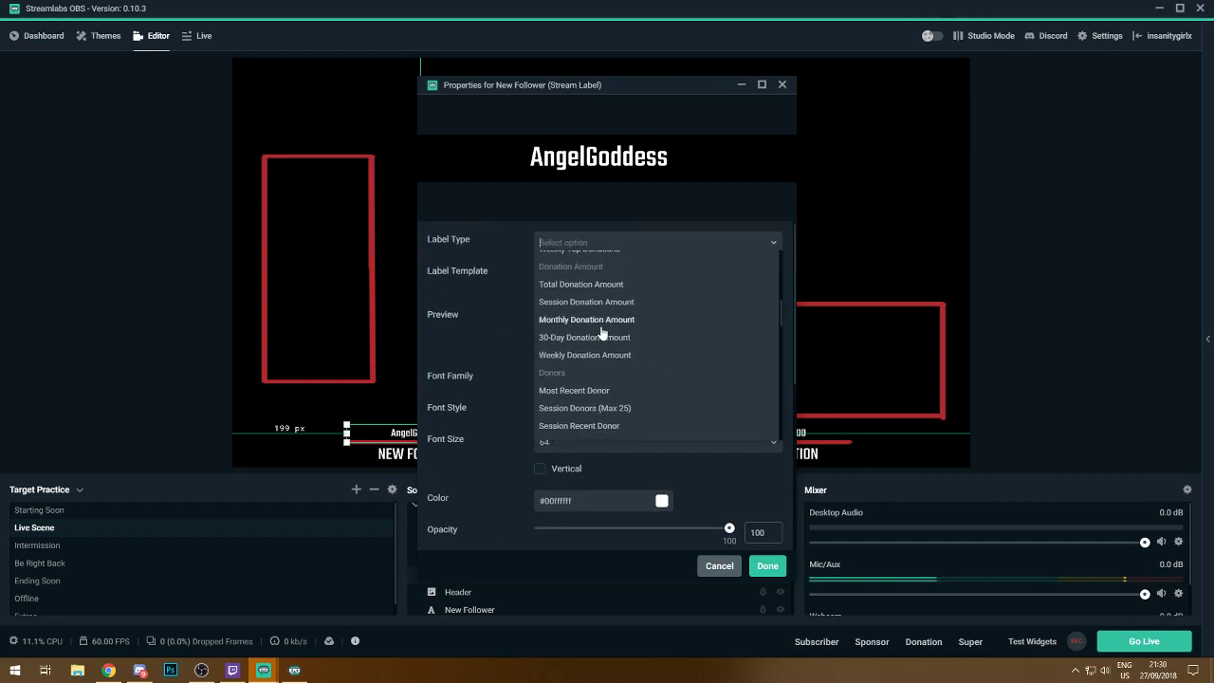
{"action": "left_click", "coordinate": [476, 334]}
- Close the New Follower stream label's properties without saving and hide that label in Live Scene
{"action": "left_click", "coordinate": [728, 563]}
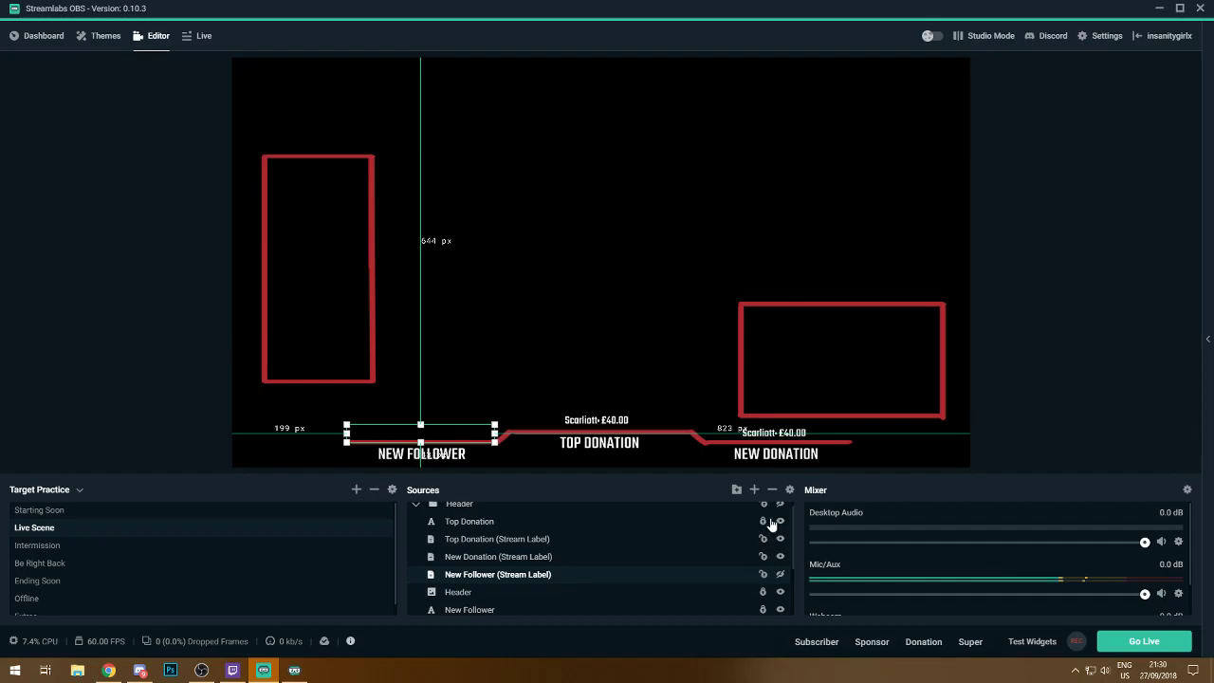
{"action": "left_click", "coordinate": [605, 556]}
{"action": "left_click", "coordinate": [613, 522]}
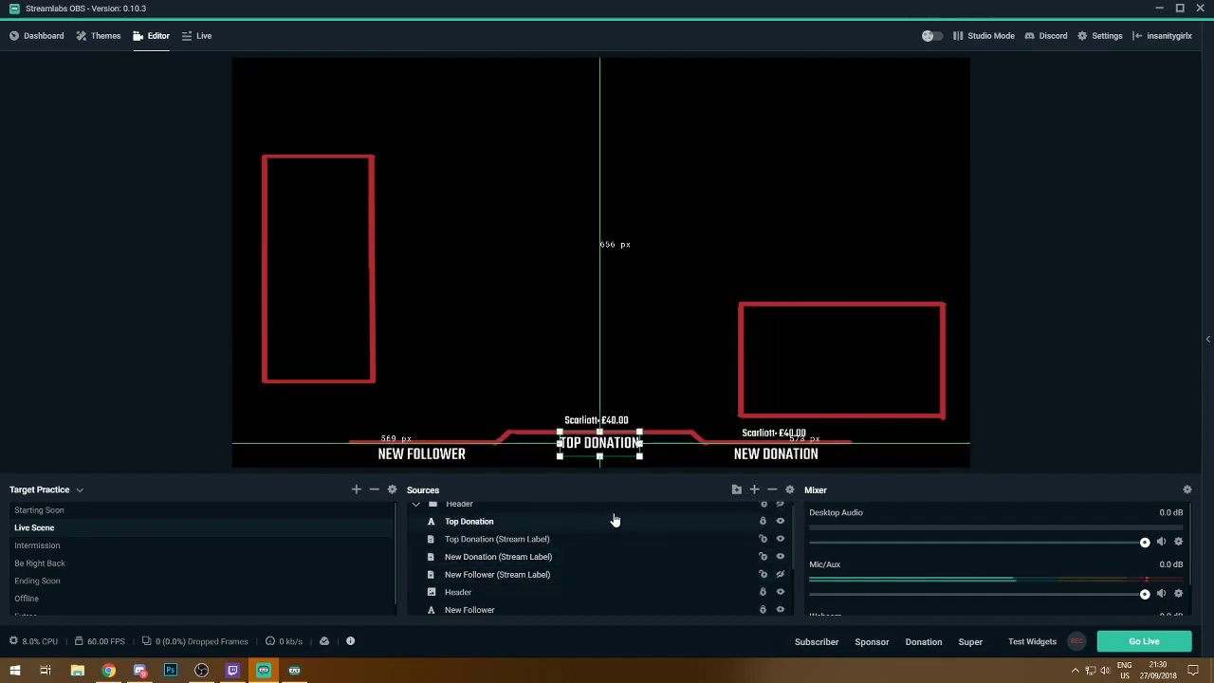
- Add a new Text (GDI+) source named "Twitch Follower" to Live Scene
{"action": "left_click", "coordinate": [753, 489]}
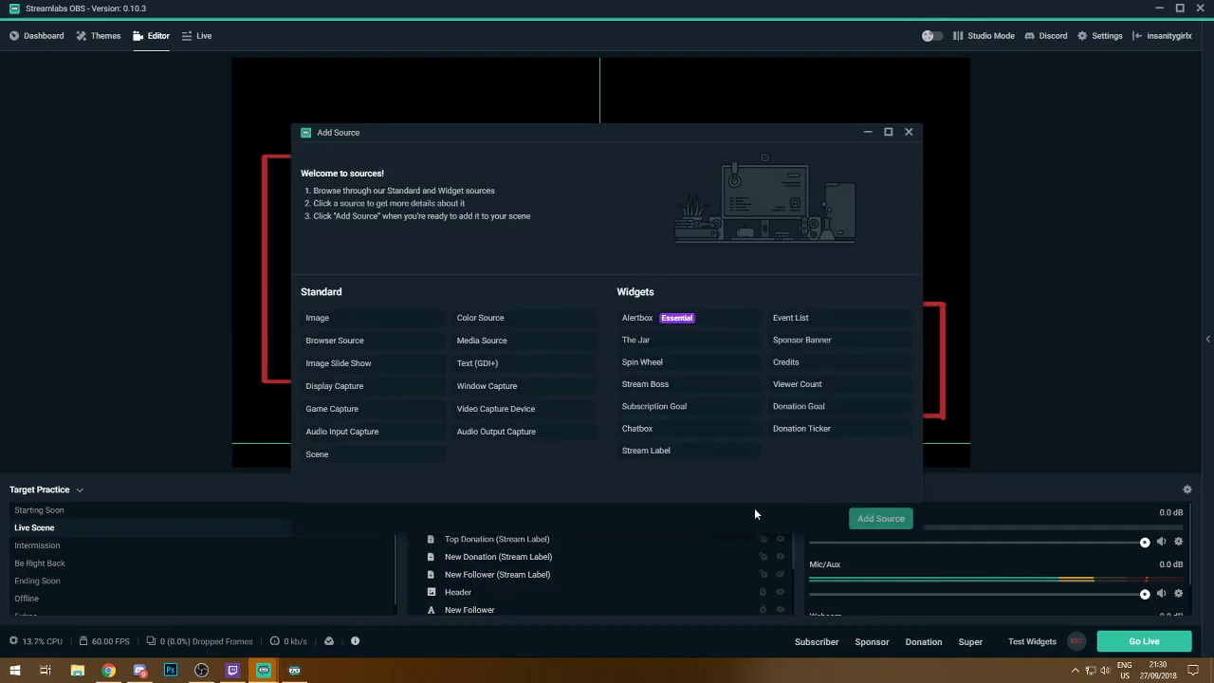
{"action": "left_click", "coordinate": [506, 364]}
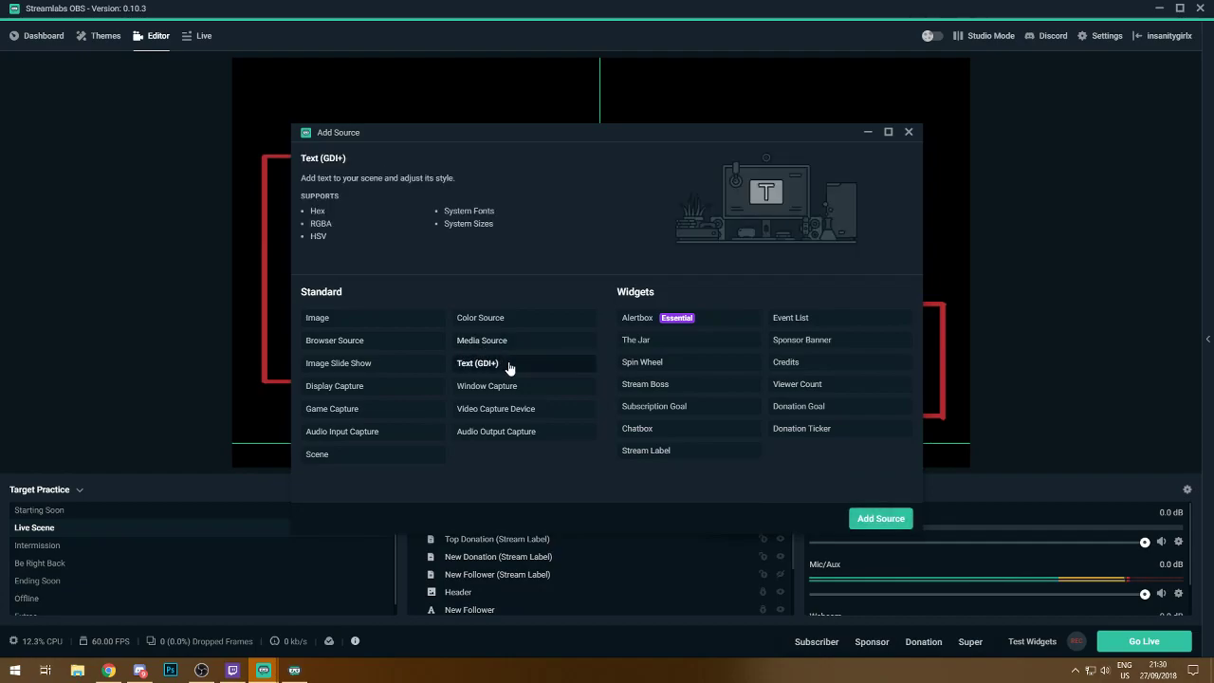
{"action": "left_click", "coordinate": [880, 517]}
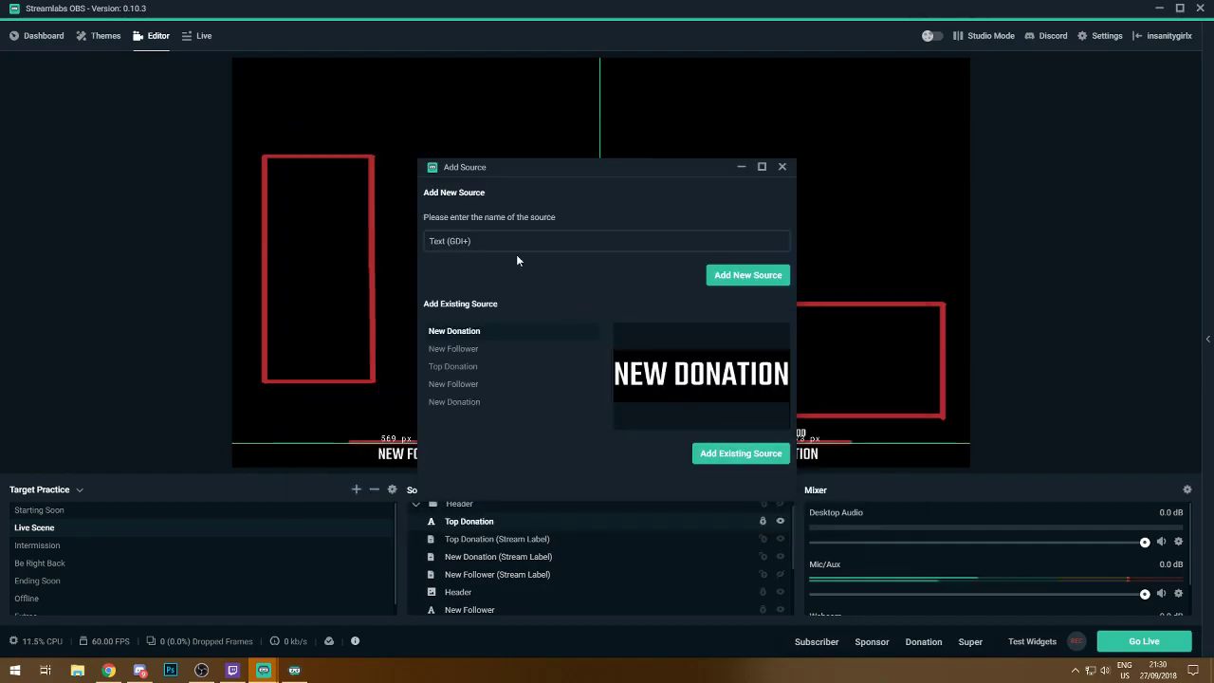
{"action": "type", "text": "Twitch Follower"}
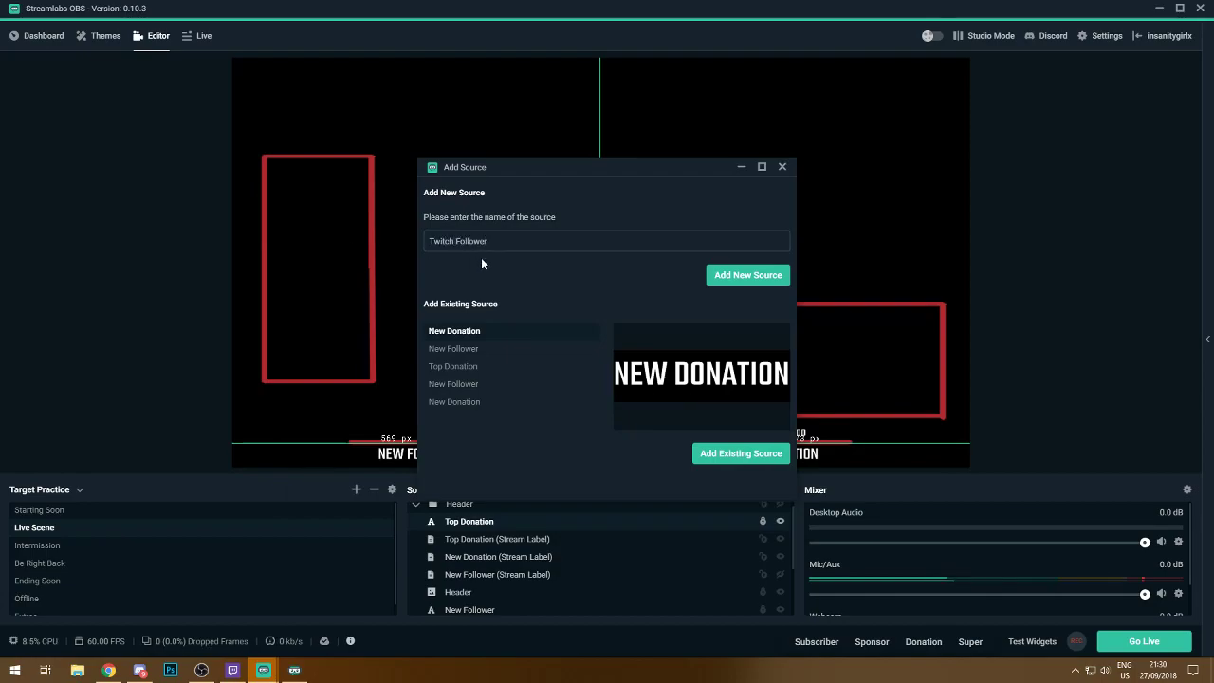
{"action": "left_click", "coordinate": [754, 275]}
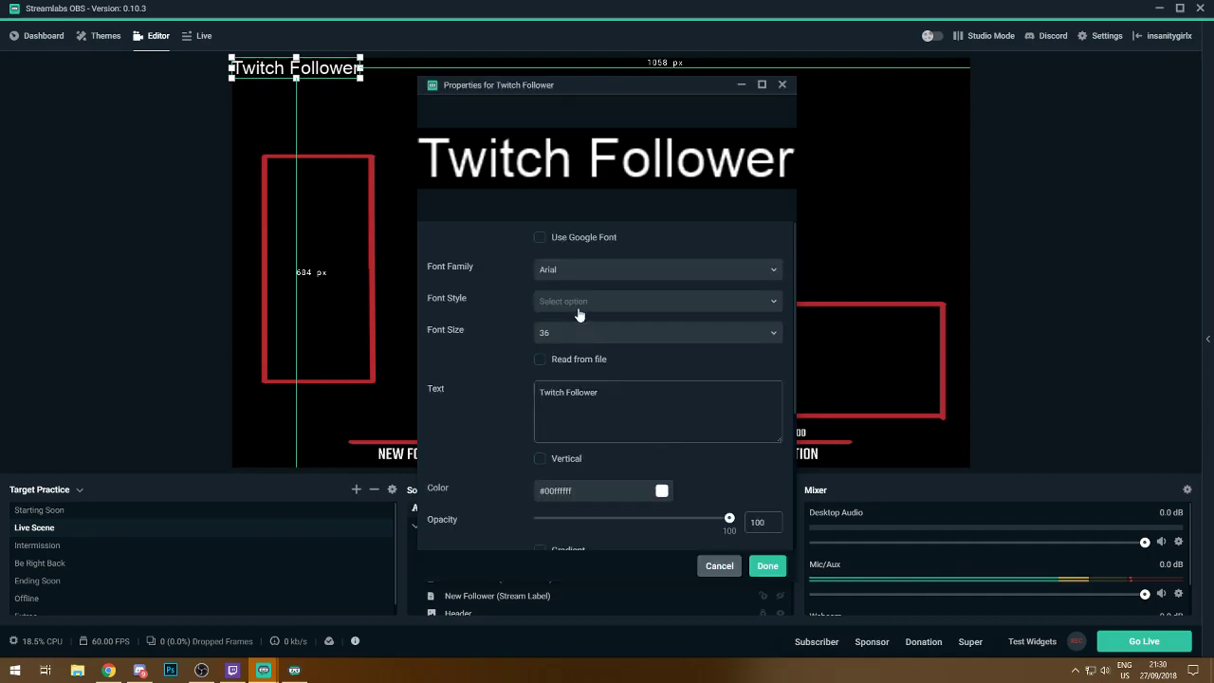
- Make the Twitch Follower source read its text from a file and browse to the Gaming PS > Streamlabs Labels folder
{"action": "left_click", "coordinate": [542, 360]}
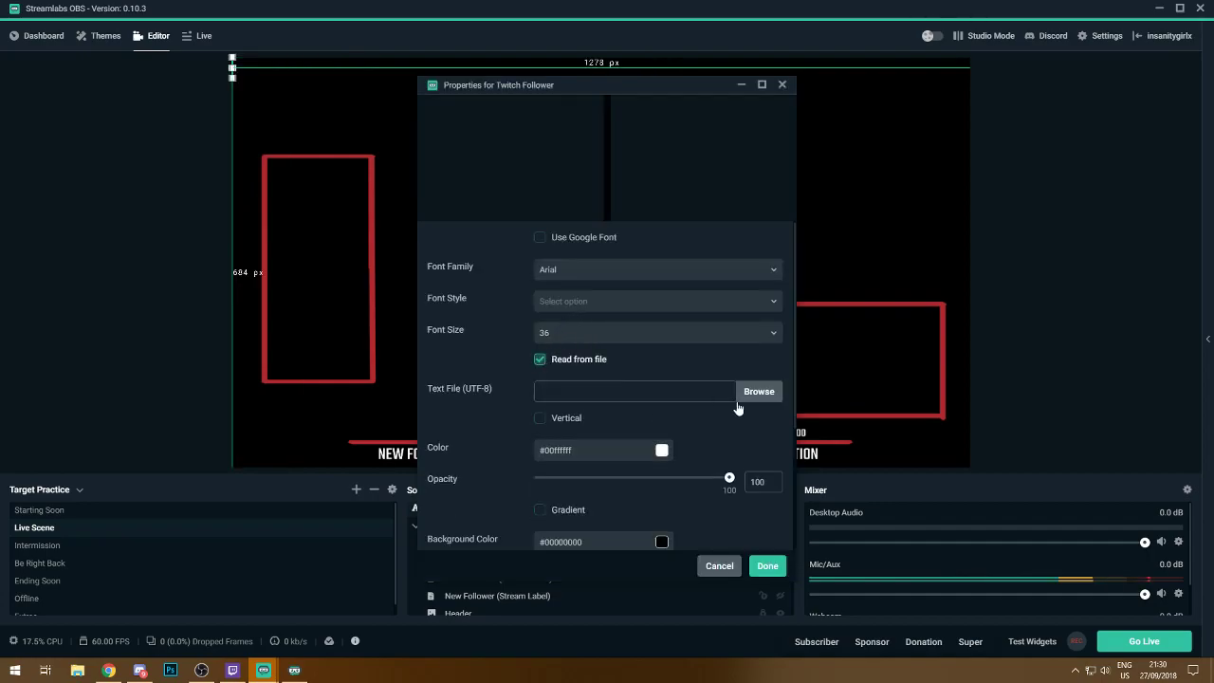
{"action": "left_click", "coordinate": [759, 393]}
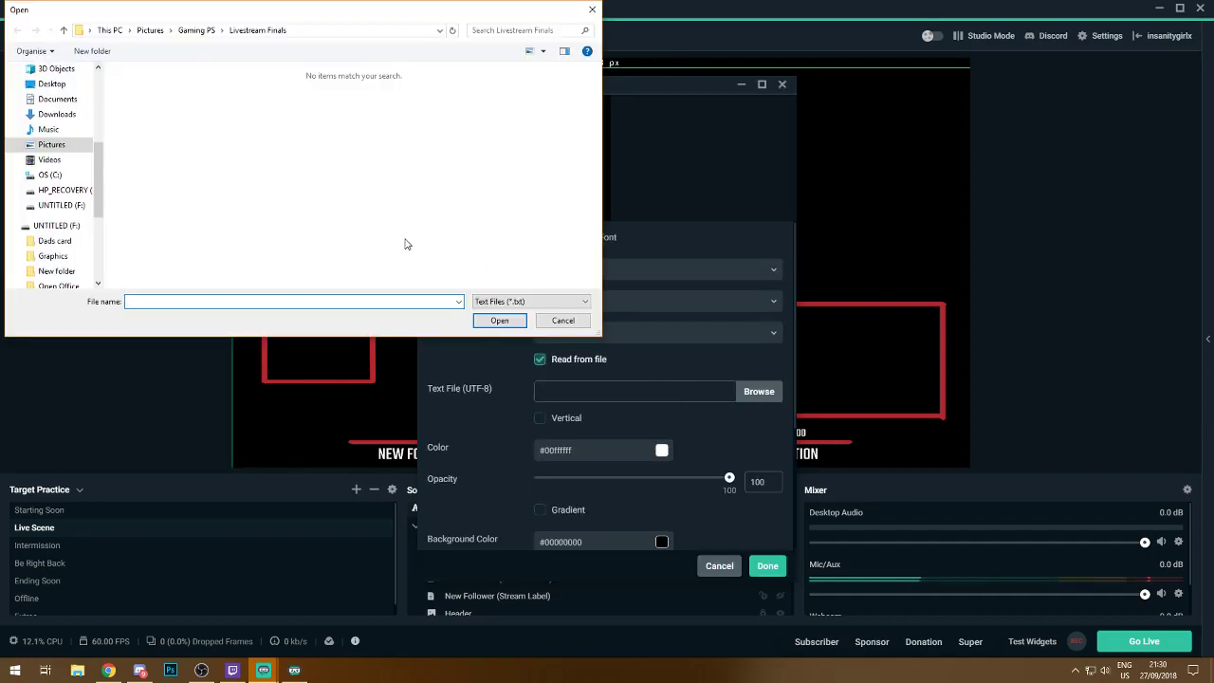
{"action": "left_click", "coordinate": [195, 30]}
{"action": "double_click", "coordinate": [494, 105]}
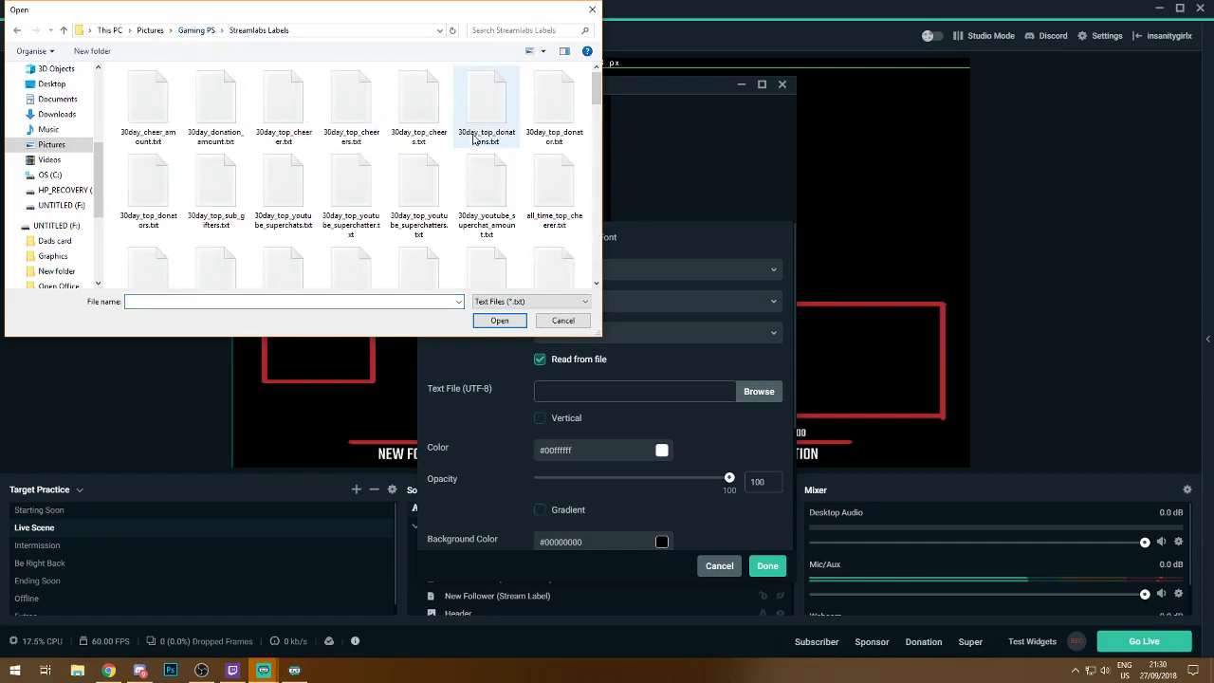
- Load most_recent_follower.txt as the Twitch Follower text file and check it against the recent events in the Streamlabs stream labels app
{"action": "left_click", "coordinate": [310, 302]}
{"action": "type", "text": "twi"}
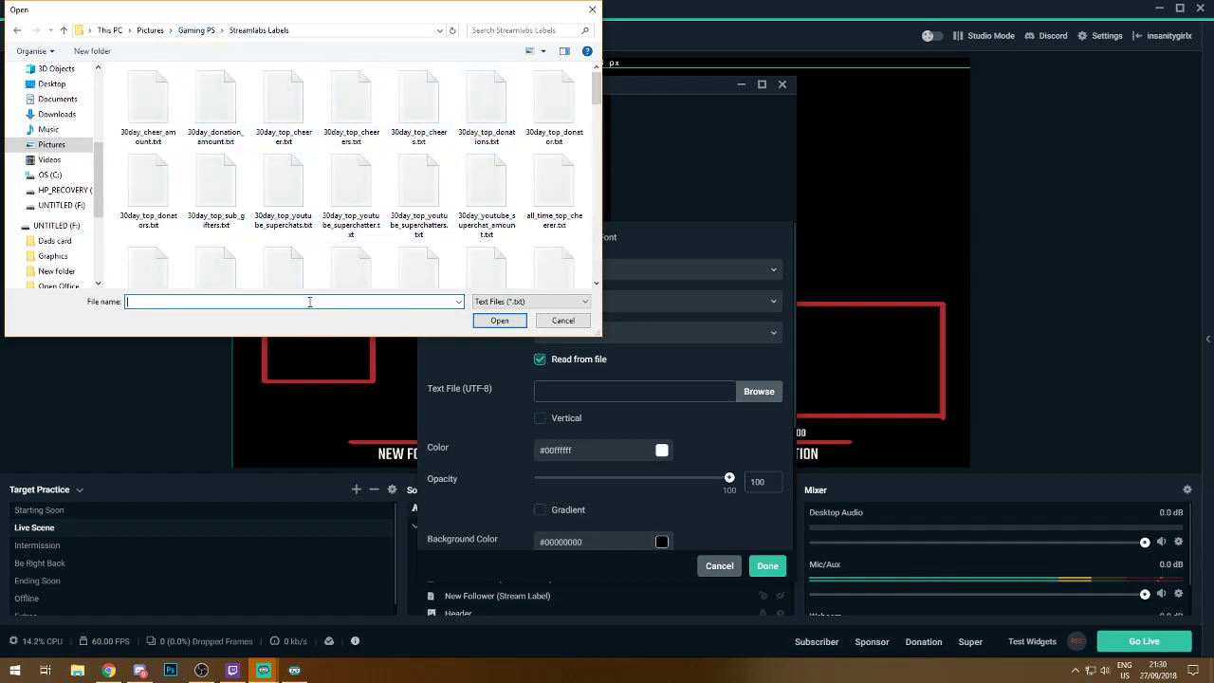
{"action": "type", "text": "tchre"}
{"action": "key", "text": "BackSpace"}
{"action": "key", "text": "BackSpace"}
{"action": "type", "text": "most+"}
{"action": "key", "text": "BackSpace"}
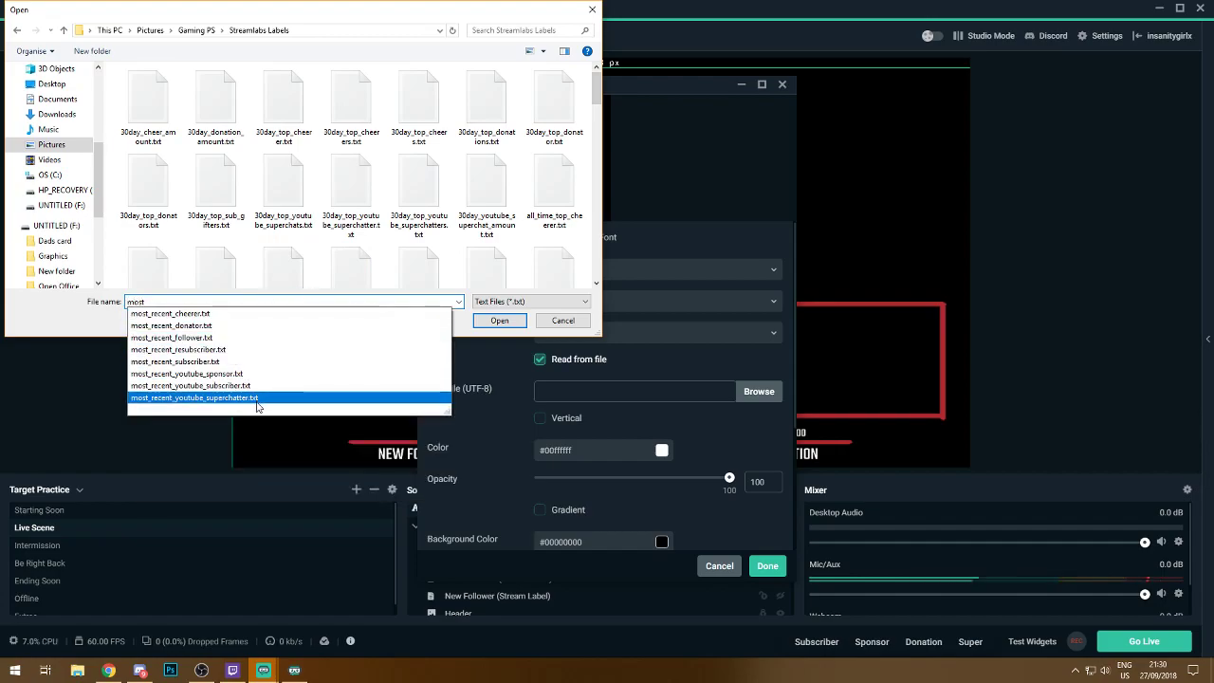
{"action": "left_click", "coordinate": [234, 338]}
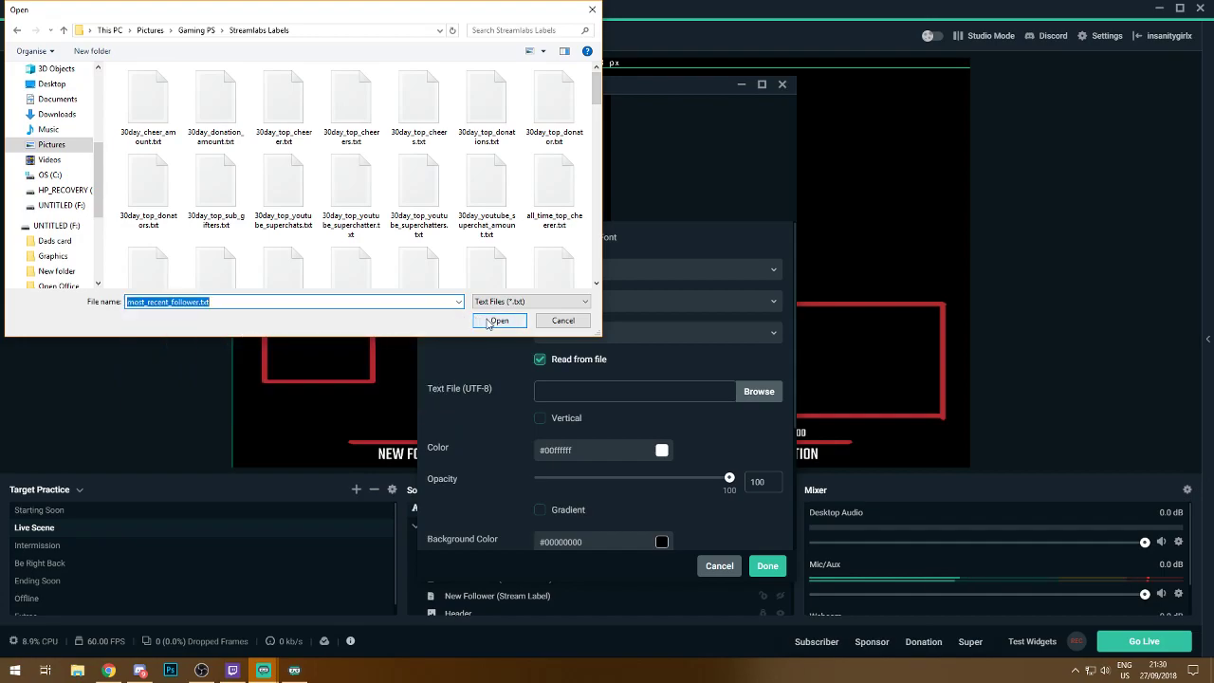
{"action": "left_click", "coordinate": [499, 321]}
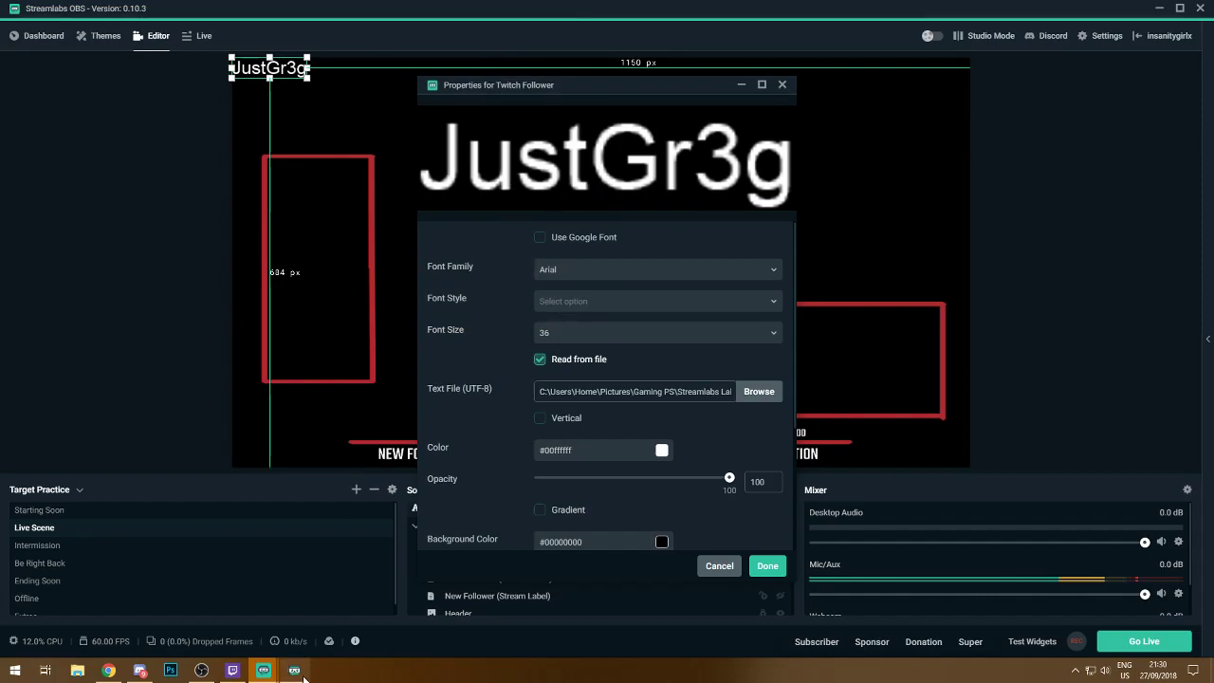
{"action": "left_click_drag", "start_coordinate": [905, 112], "coordinate": [149, 163]}
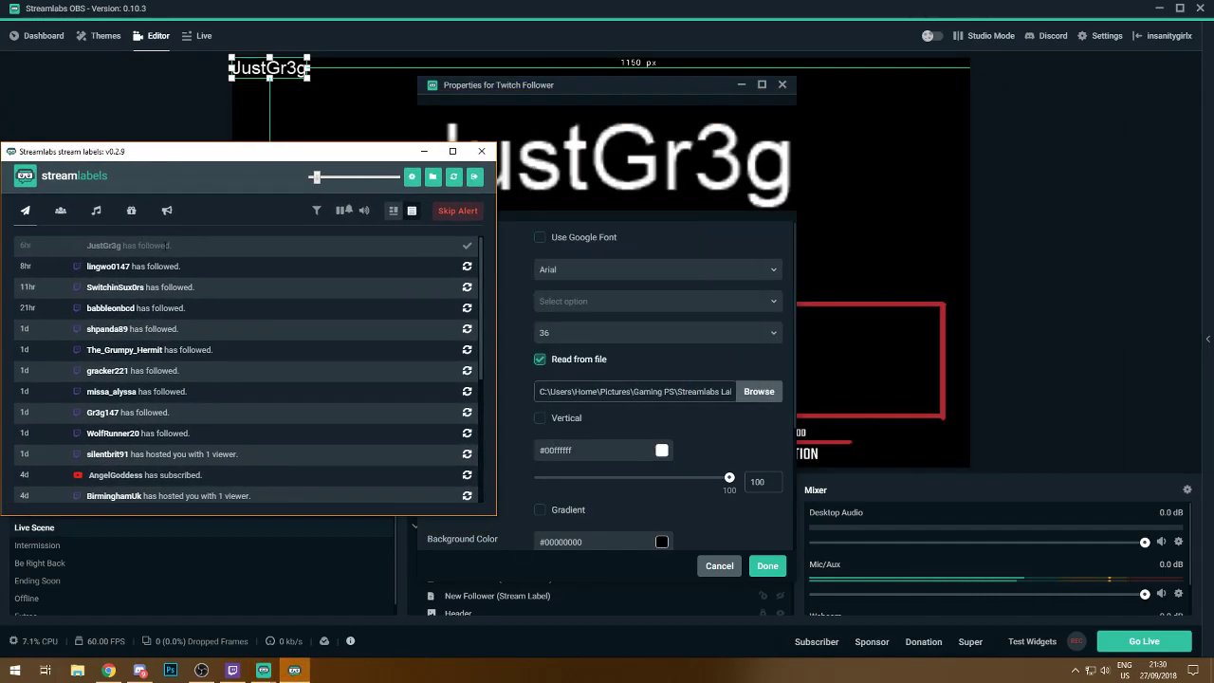
{"action": "left_click", "coordinate": [424, 152]}
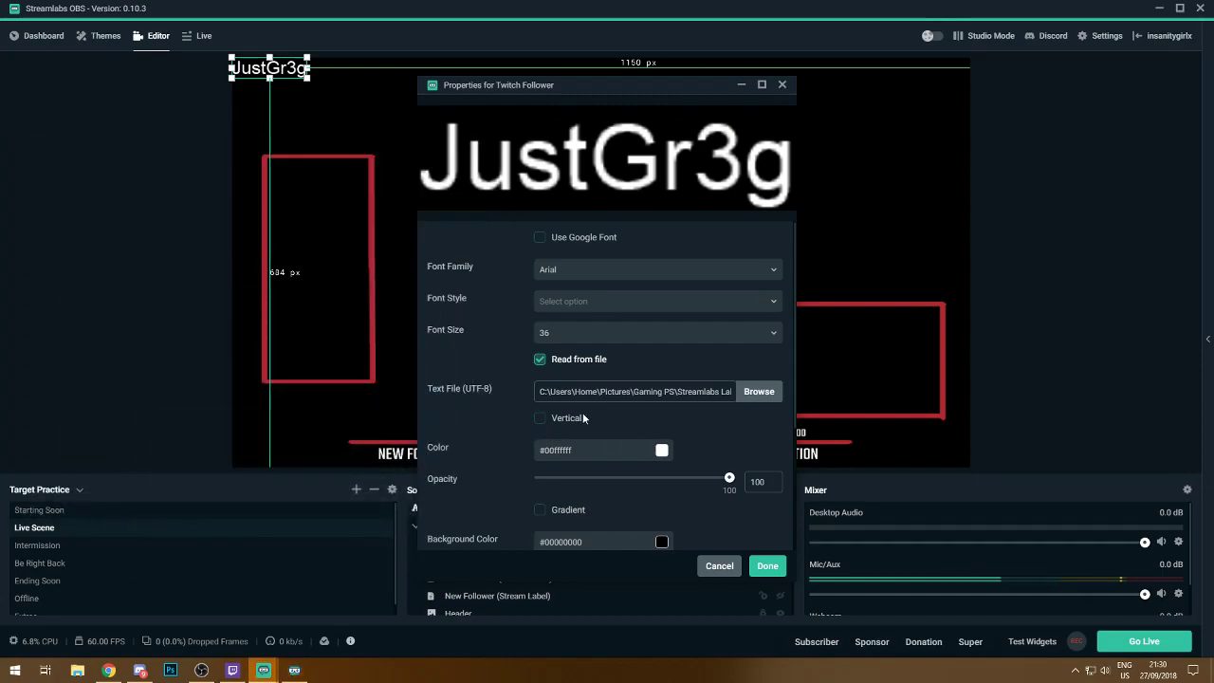
- Set the Twitch Follower font size to 24, try the 04b03 font, settle on Arial Regular and save the properties
{"action": "left_click", "coordinate": [598, 332]}
{"action": "left_click", "coordinate": [575, 488]}
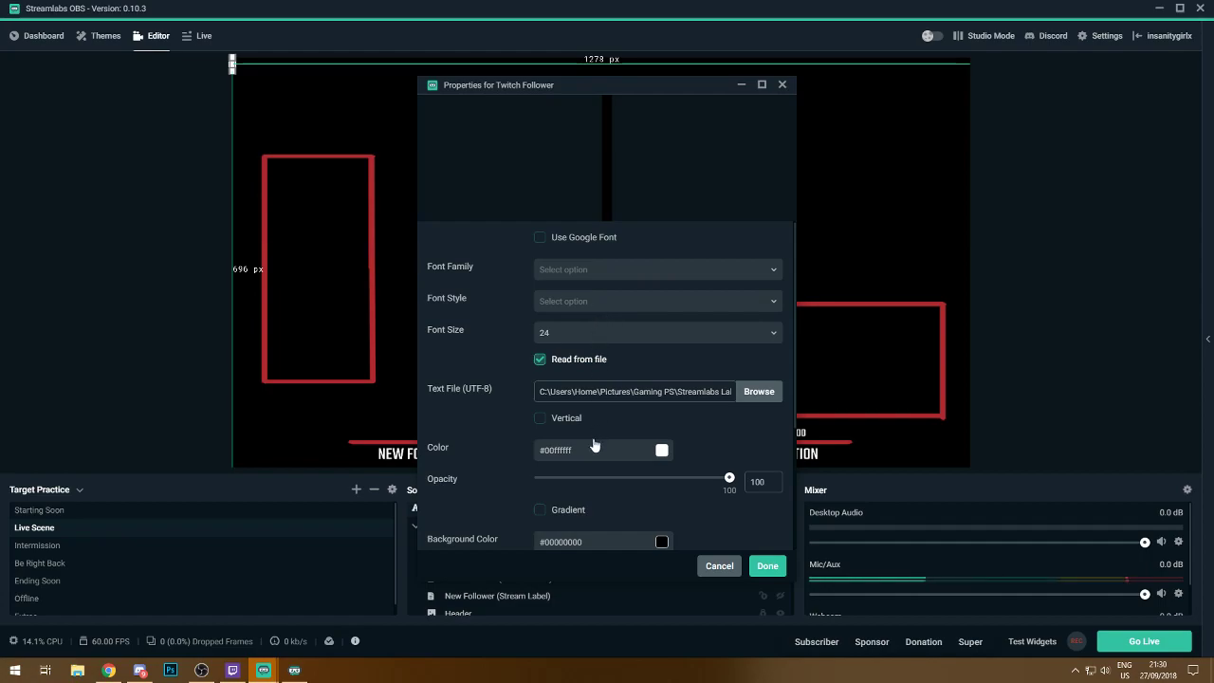
{"action": "left_click", "coordinate": [611, 270]}
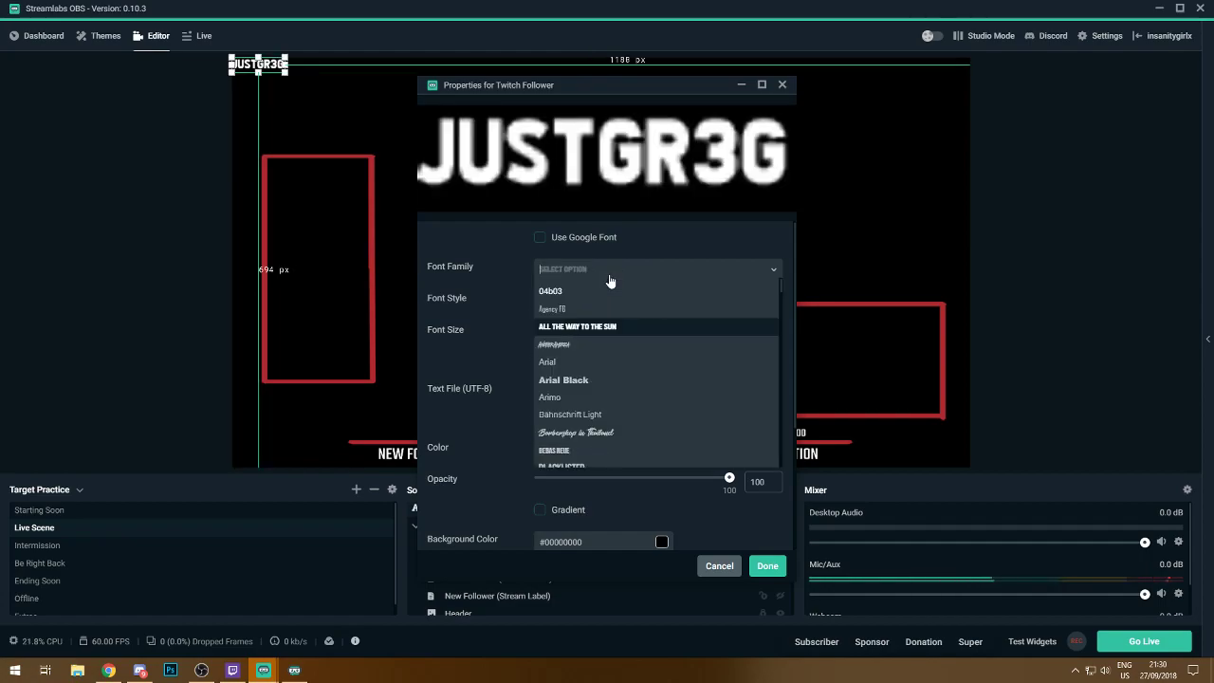
{"action": "left_click", "coordinate": [616, 293]}
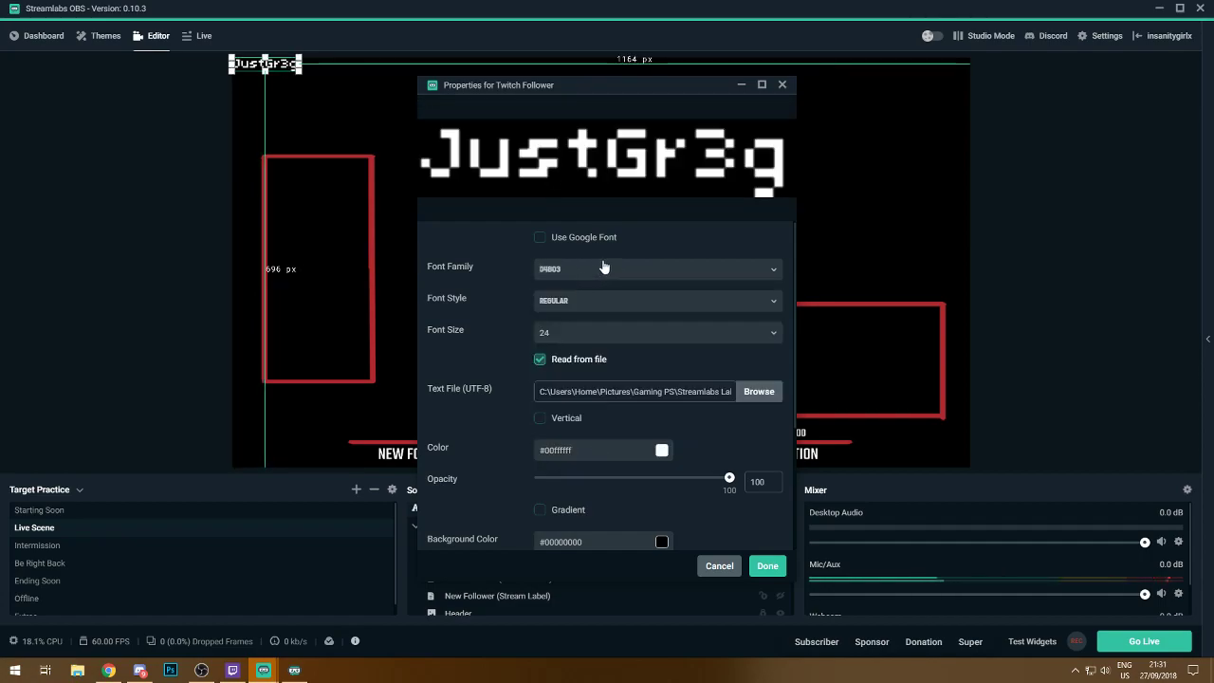
{"action": "left_click", "coordinate": [601, 268]}
{"action": "left_click", "coordinate": [557, 362]}
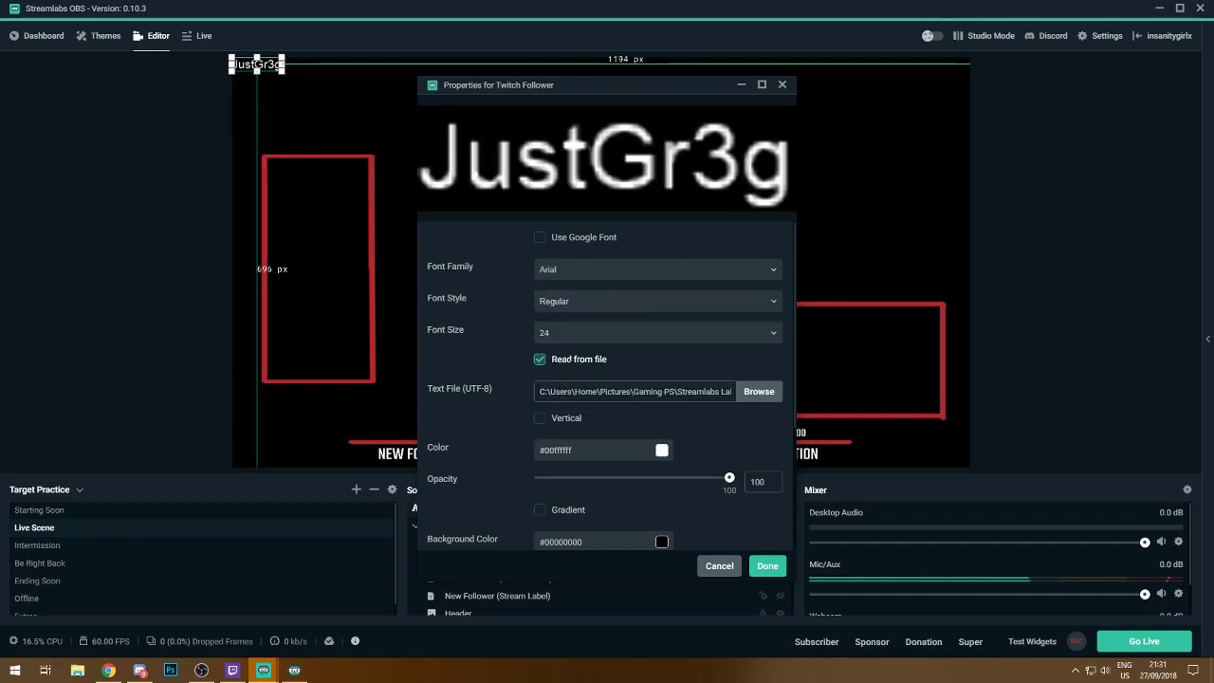
{"action": "left_click", "coordinate": [767, 565]}
- Move the Twitch Follower text just above the NEW FOLLOWER caption and collapse the Header folder in the sources
{"action": "left_click_drag", "start_coordinate": [258, 63], "coordinate": [430, 429]}
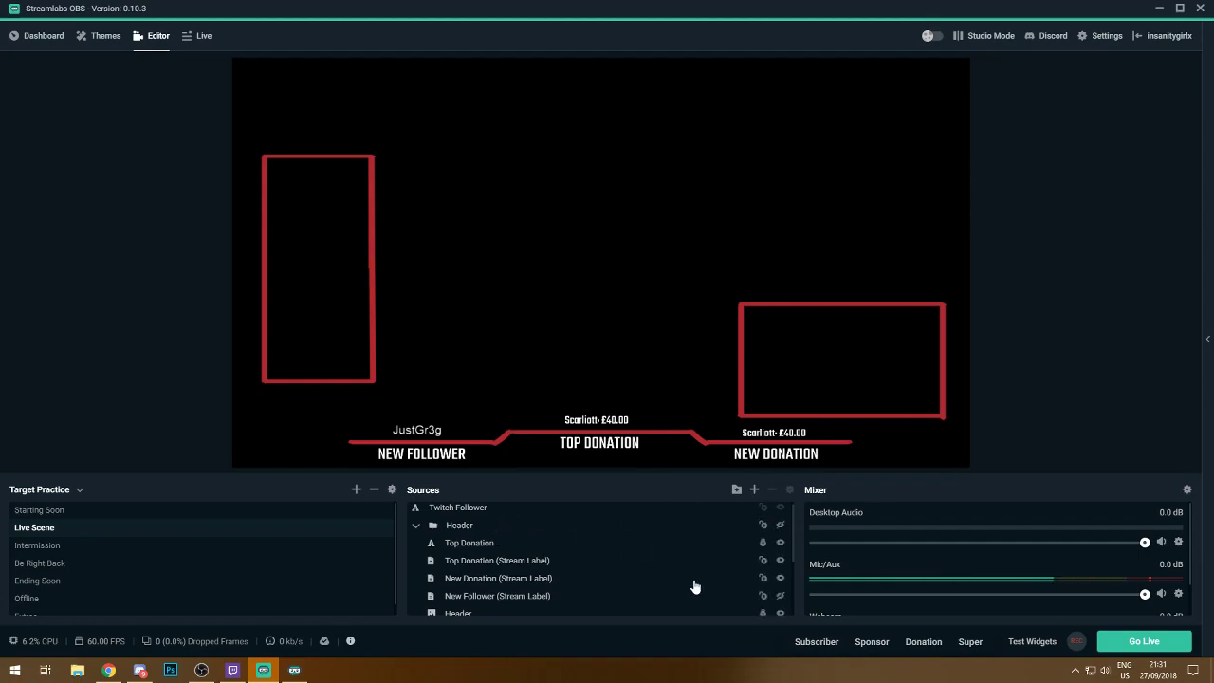
{"action": "scroll", "coordinate": [654, 568], "scroll_direction": "up", "scroll_amount": 1}
{"action": "left_click", "coordinate": [461, 529]}
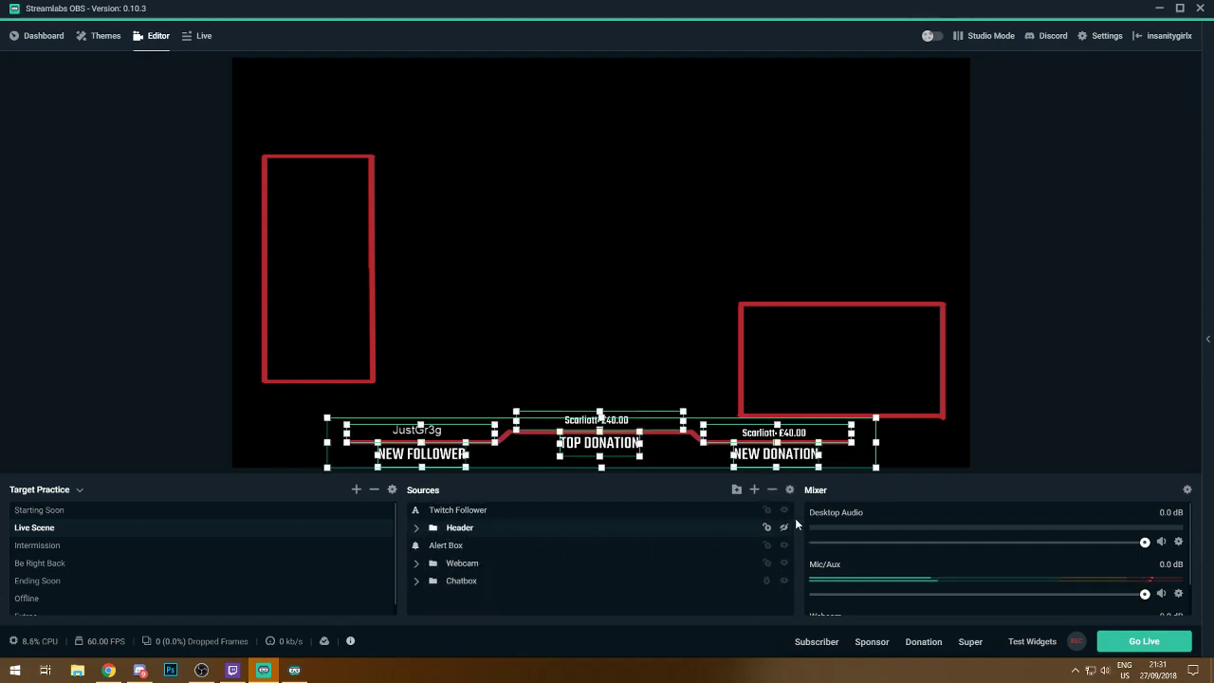
{"action": "left_click", "coordinate": [479, 513]}
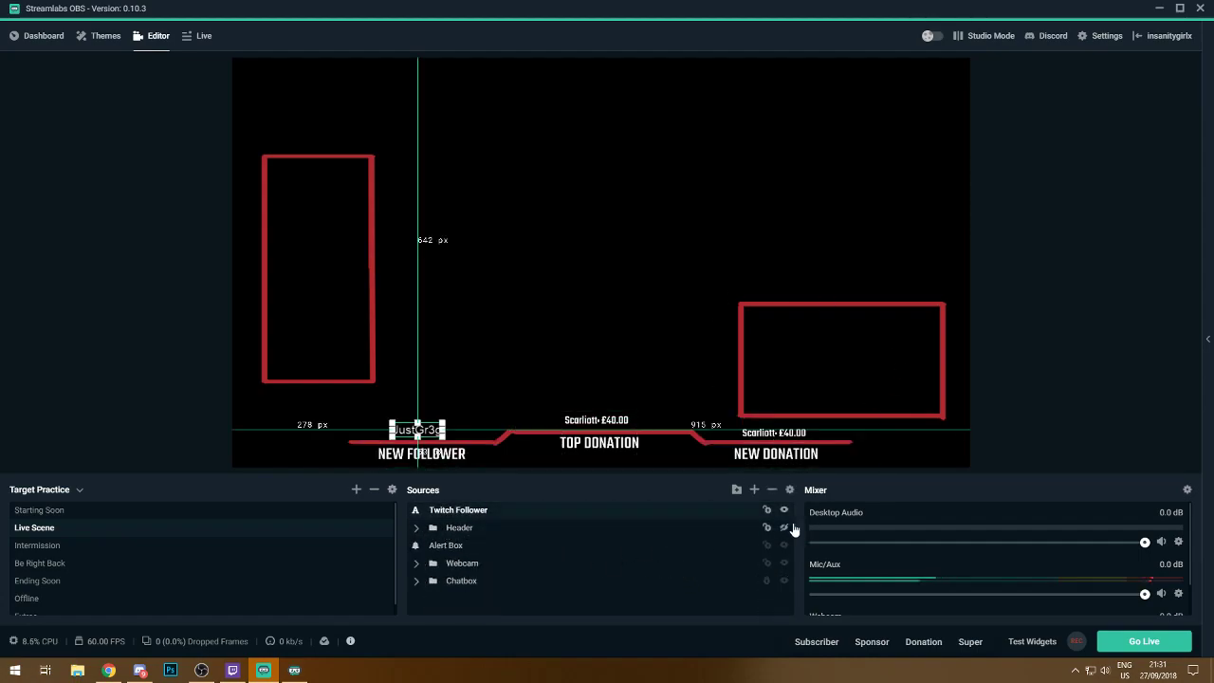
{"action": "left_click", "coordinate": [1049, 243]}
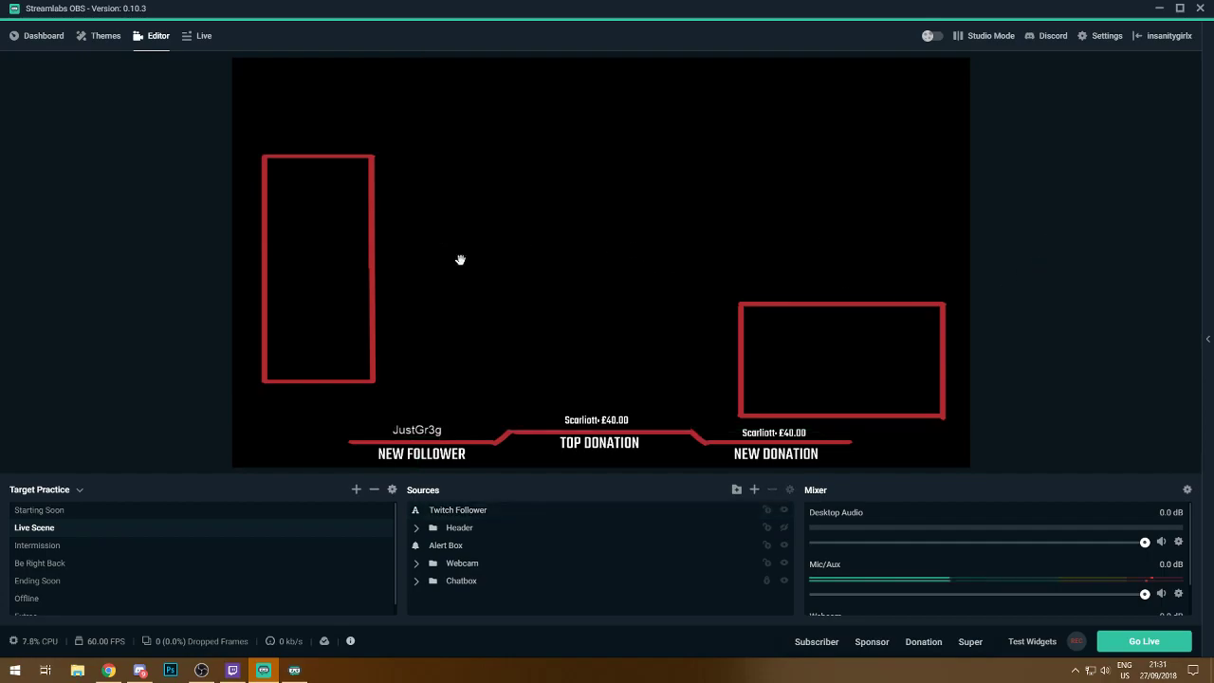
- Review the stream settings and the available streaming services, keep Restream.io selected and close the settings
{"action": "left_click", "coordinate": [1101, 36]}
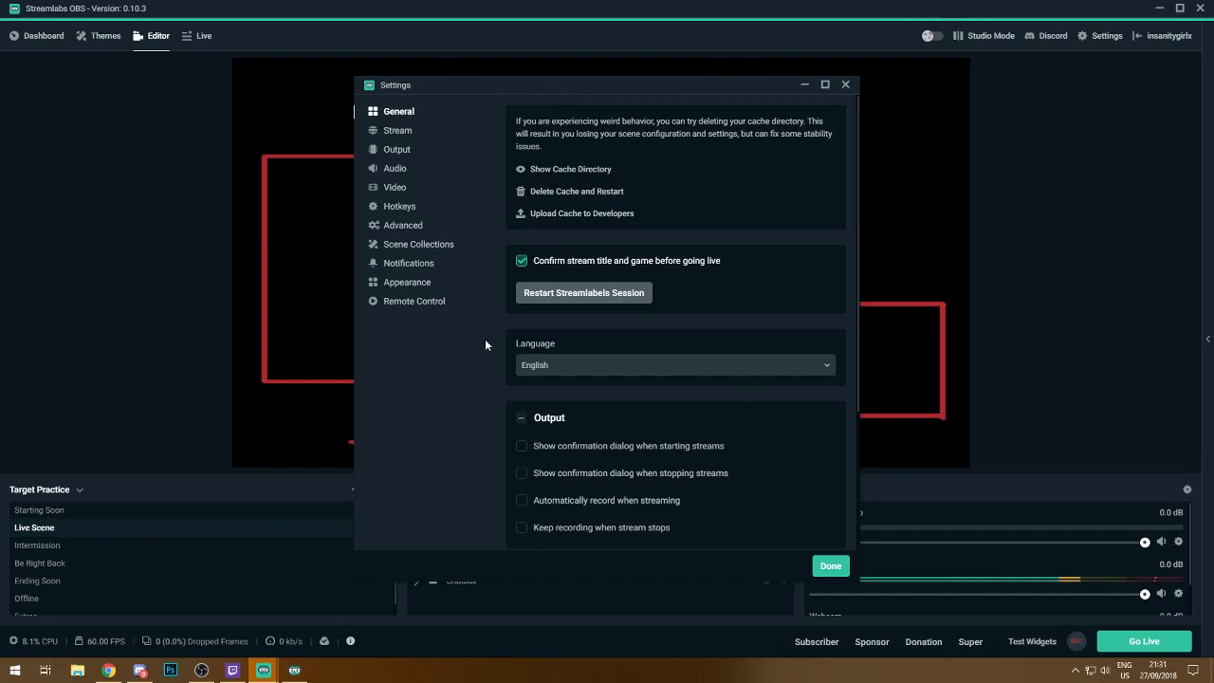
{"action": "left_click", "coordinate": [396, 132]}
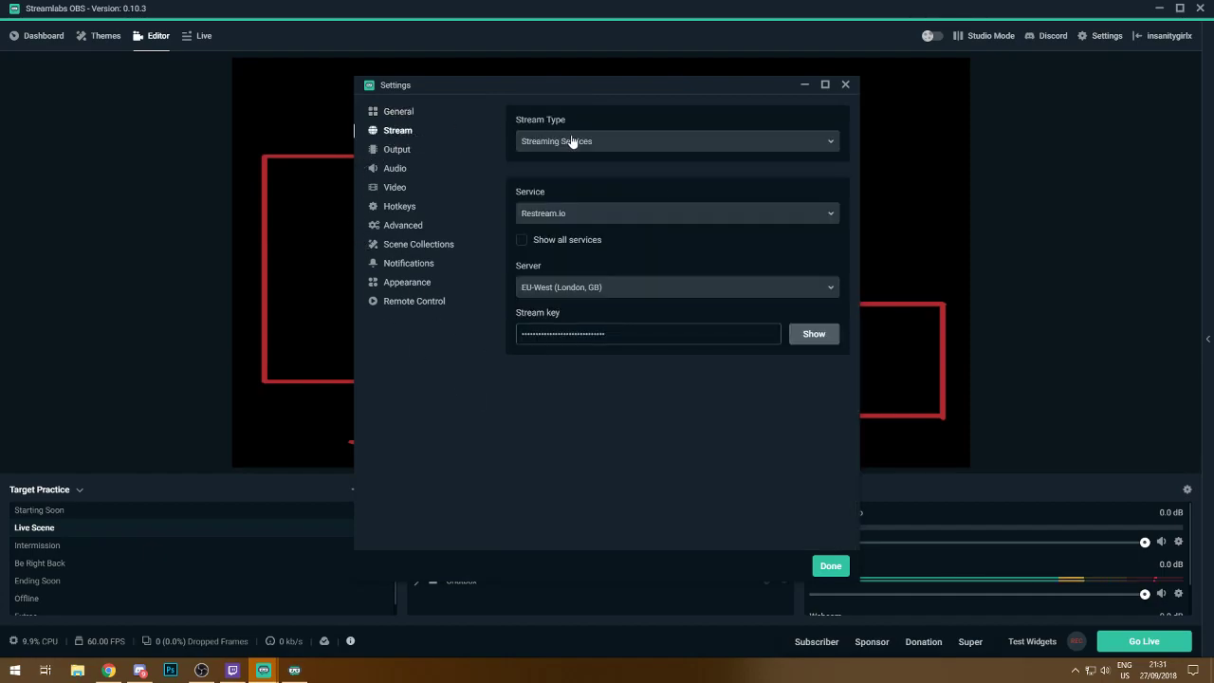
{"action": "left_click", "coordinate": [607, 213]}
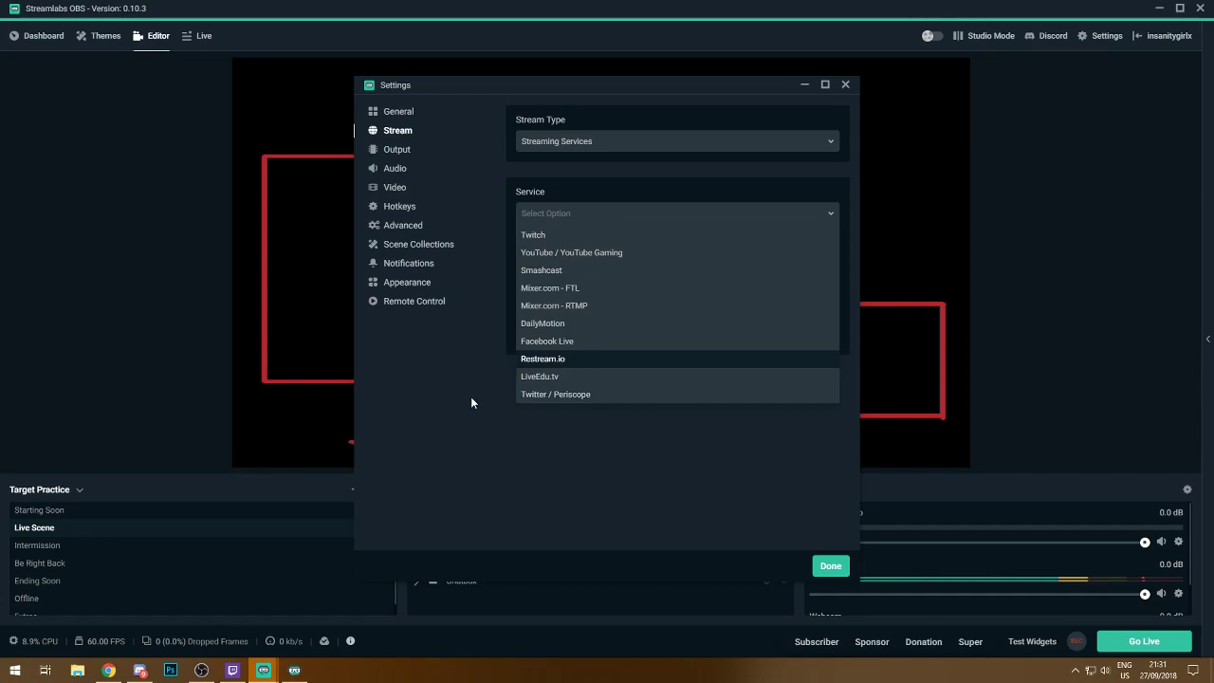
{"action": "left_click", "coordinate": [521, 360]}
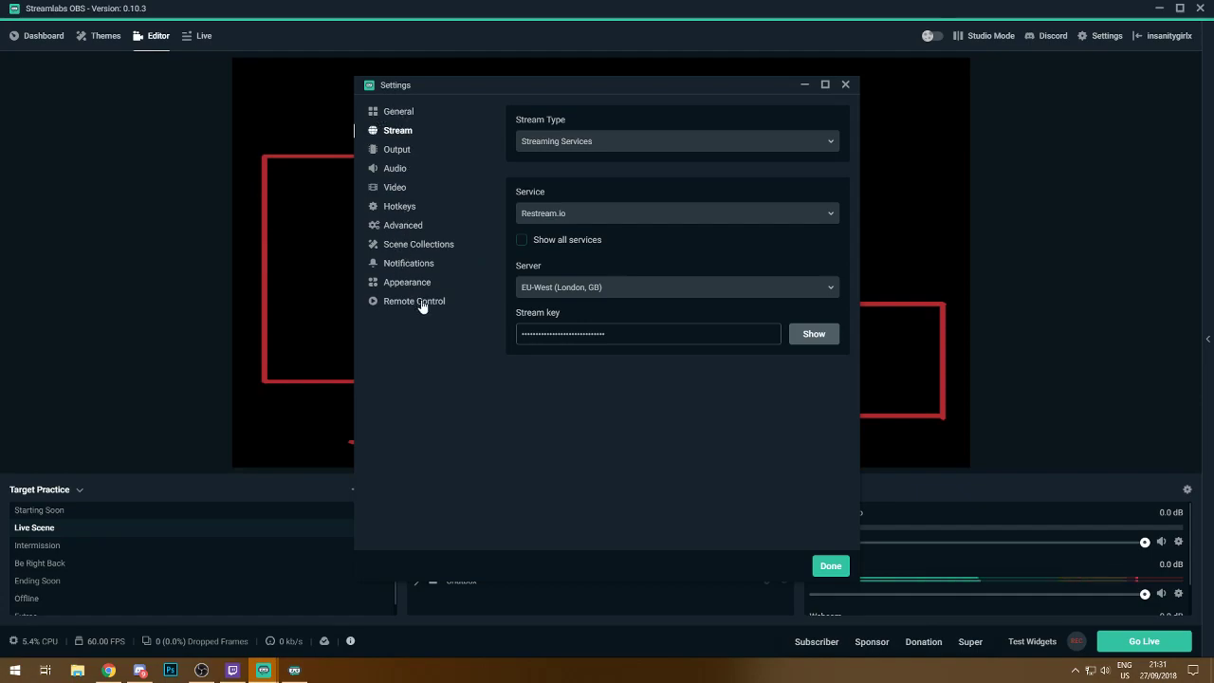
{"action": "left_click", "coordinate": [830, 566]}
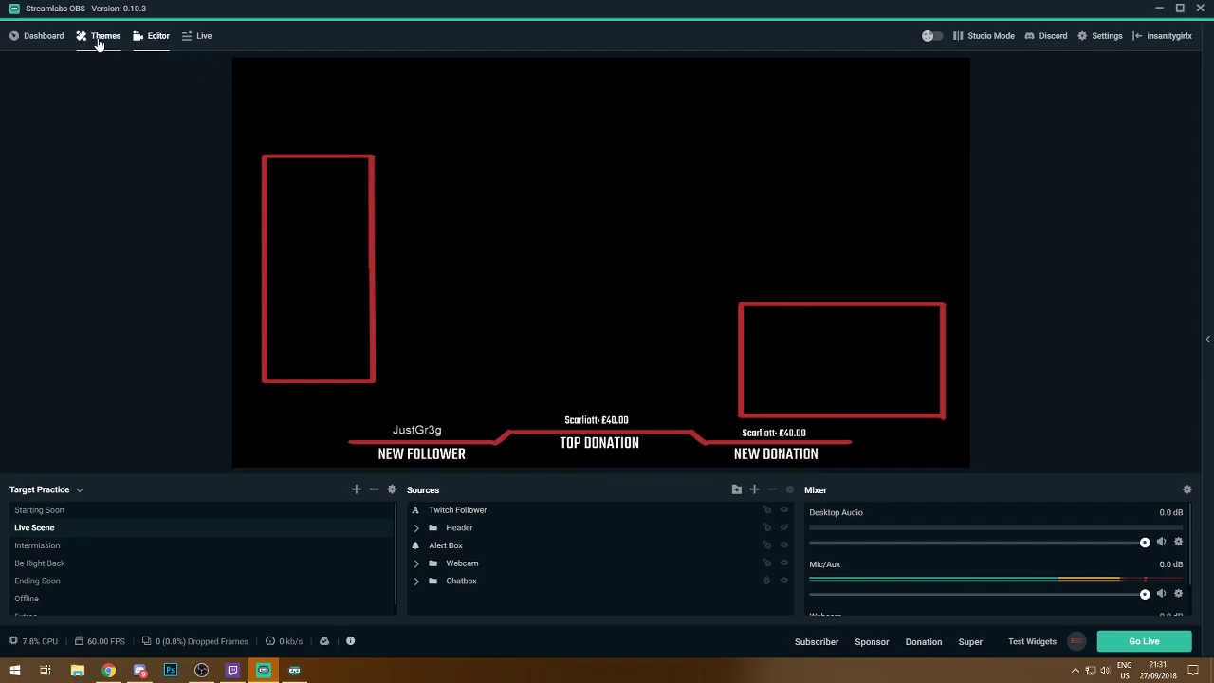
- Lock the remaining unlocked sources and folders in Live Scene, including Header and Webcam
{"action": "left_click", "coordinate": [767, 528]}
{"action": "left_click", "coordinate": [767, 563]}
{"action": "left_click", "coordinate": [767, 581]}
{"action": "left_click", "coordinate": [767, 528]}
{"action": "left_click", "coordinate": [972, 340]}
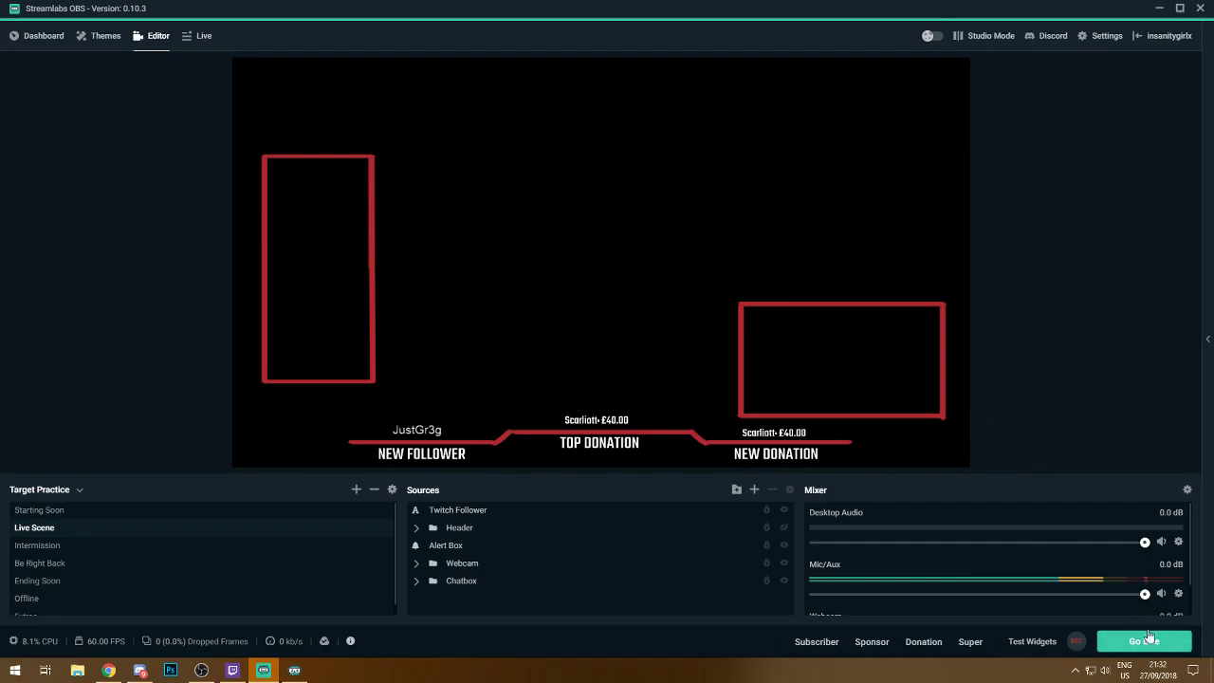
- Look over the recent events in the Live view and expand the chat panel
{"action": "left_click", "coordinate": [188, 46]}
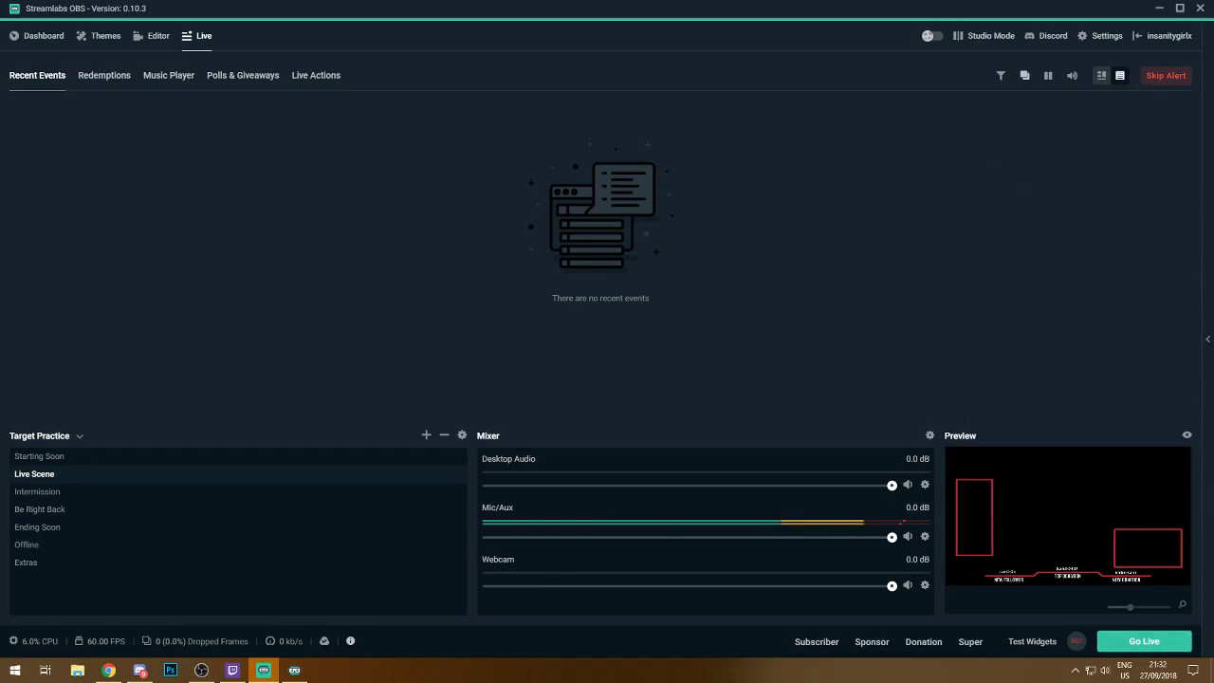
{"action": "left_click", "coordinate": [1206, 313]}
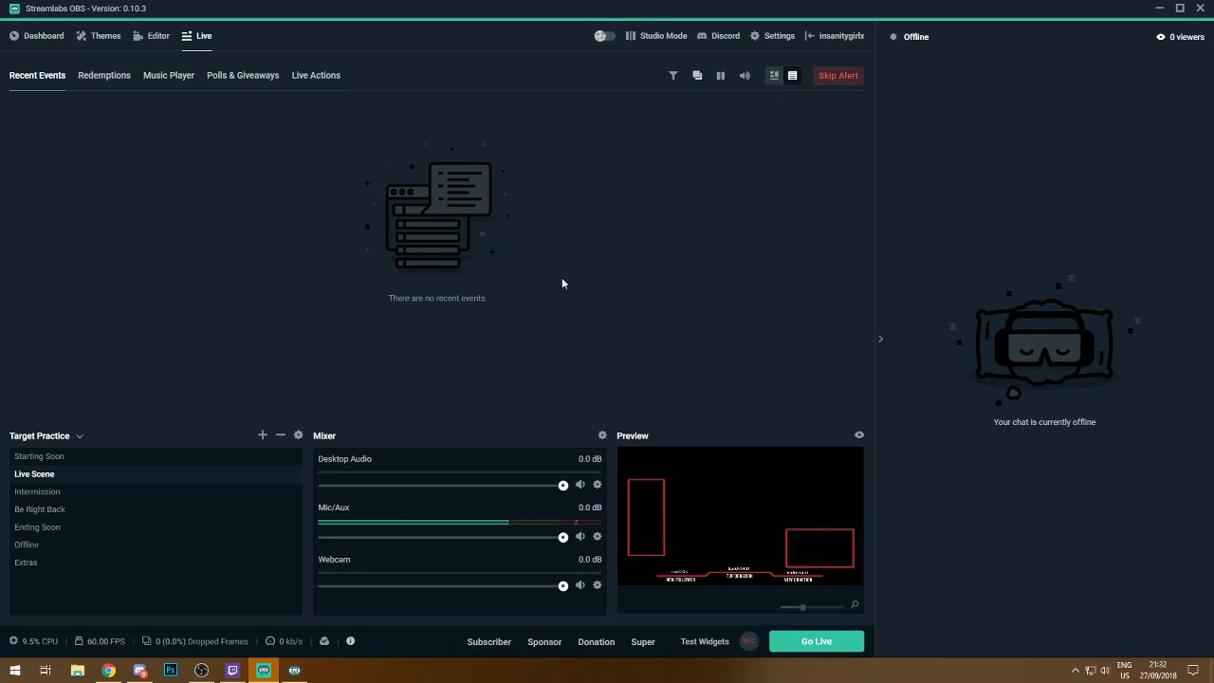
{"action": "left_click", "coordinate": [702, 76]}
{"action": "left_click_drag", "start_coordinate": [209, 140], "coordinate": [396, 128]}
{"action": "left_click", "coordinate": [607, 125]}
- Trigger a test subscriber alert and watch it play on Live Scene in the editor
{"action": "left_click", "coordinate": [501, 642]}
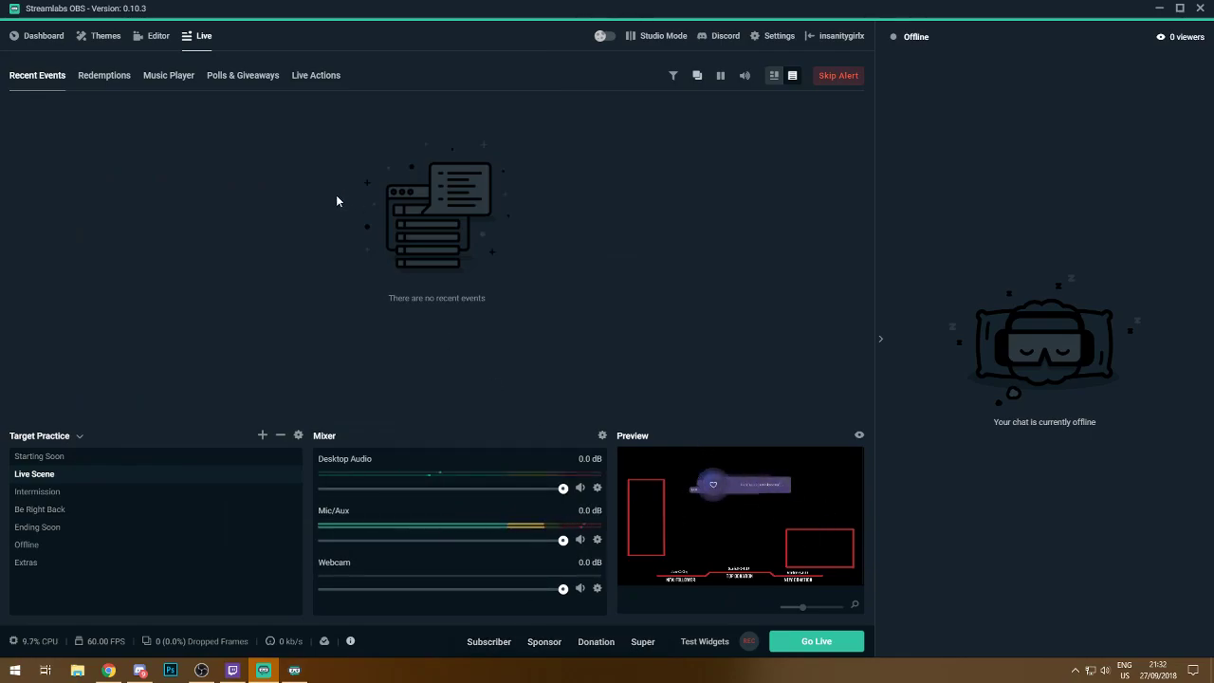
{"action": "left_click", "coordinate": [159, 39]}
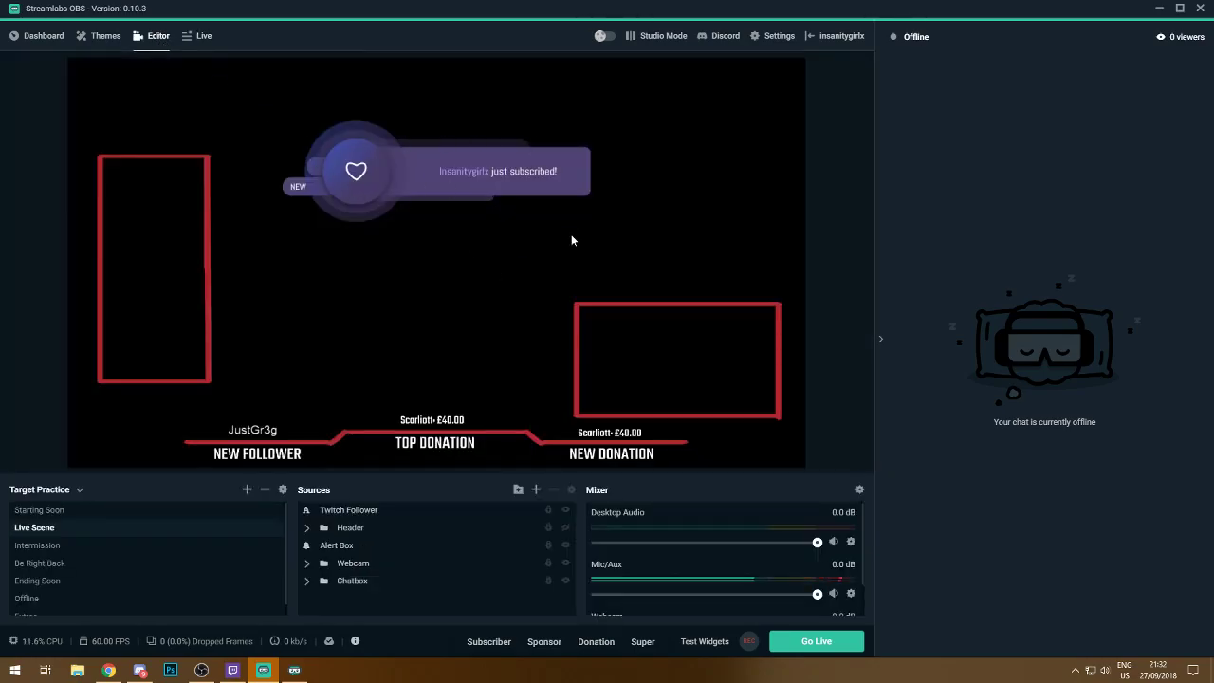
- Browse the newly added scene themes in the themes library
{"action": "left_click", "coordinate": [95, 36]}
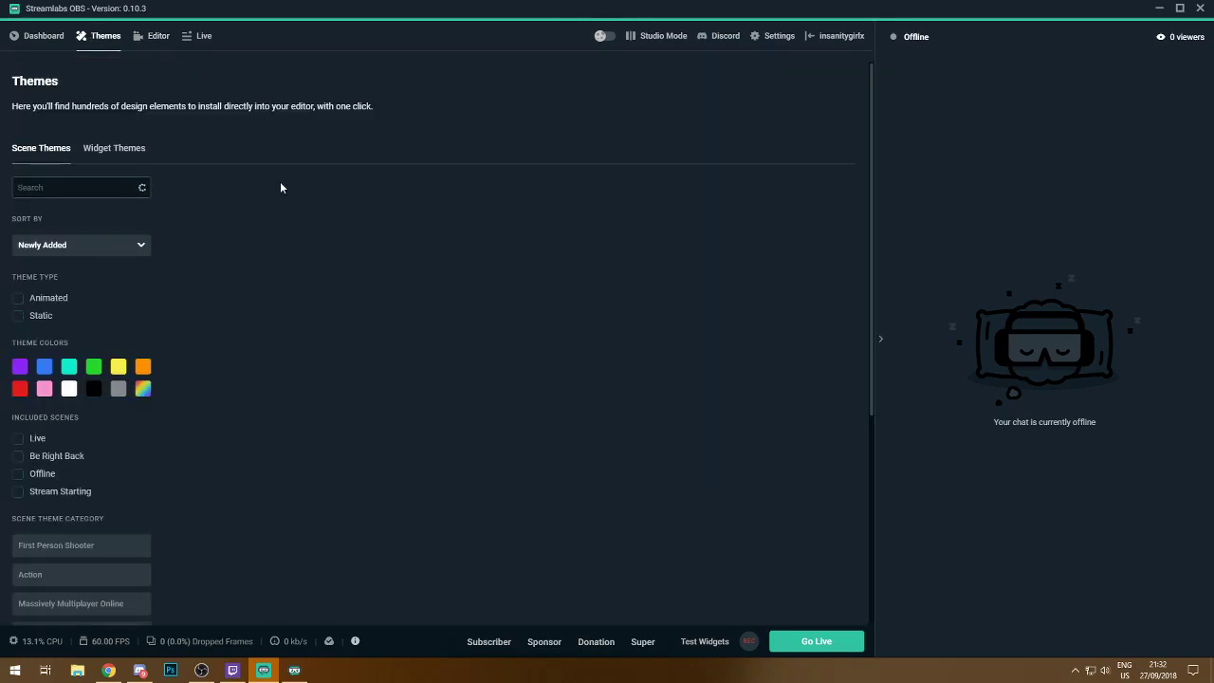
{"action": "scroll", "coordinate": [316, 266], "scroll_direction": "down", "scroll_amount": 3}
{"action": "scroll", "coordinate": [315, 267], "scroll_direction": "up", "scroll_amount": 3}
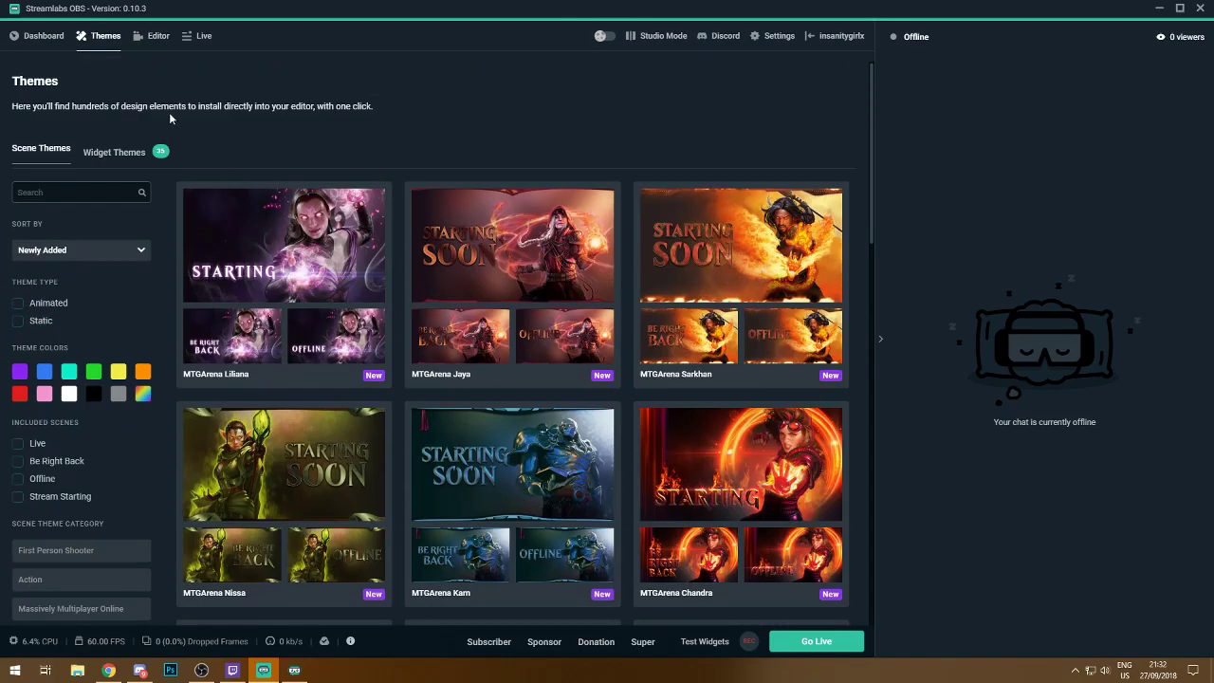
- Examine the Alert Box widget page in the dashboard, including its themes, alert types, test options and general settings
{"action": "left_click", "coordinate": [42, 36]}
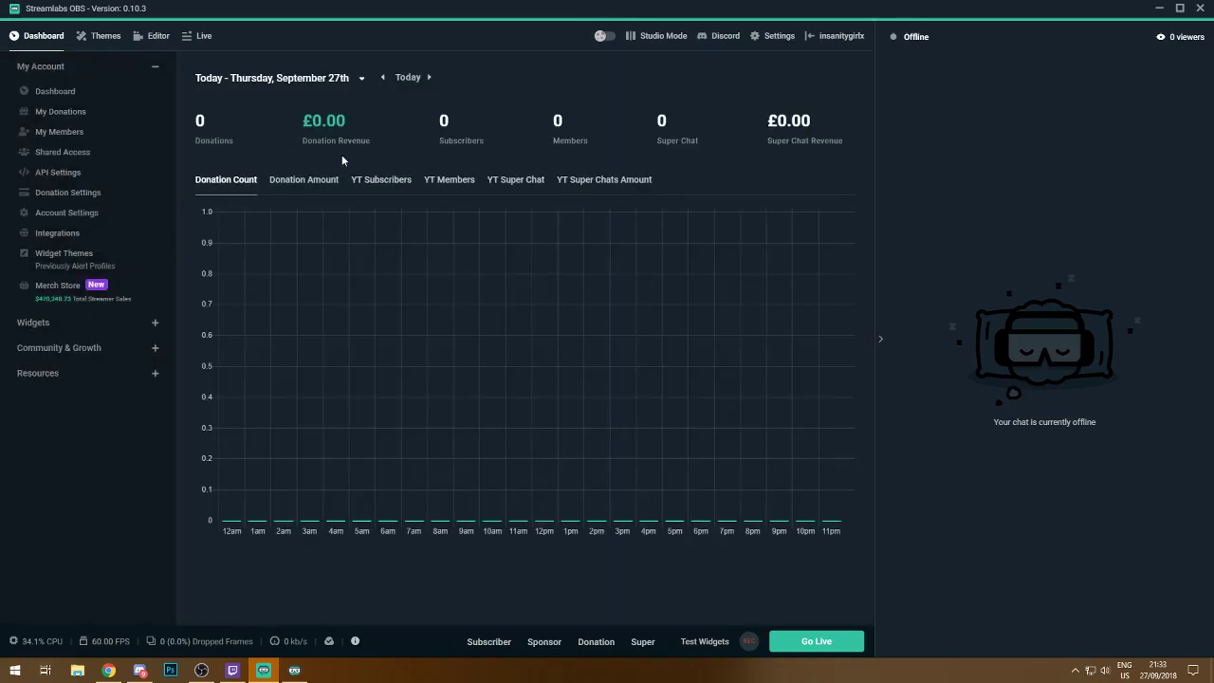
{"action": "left_click", "coordinate": [136, 331]}
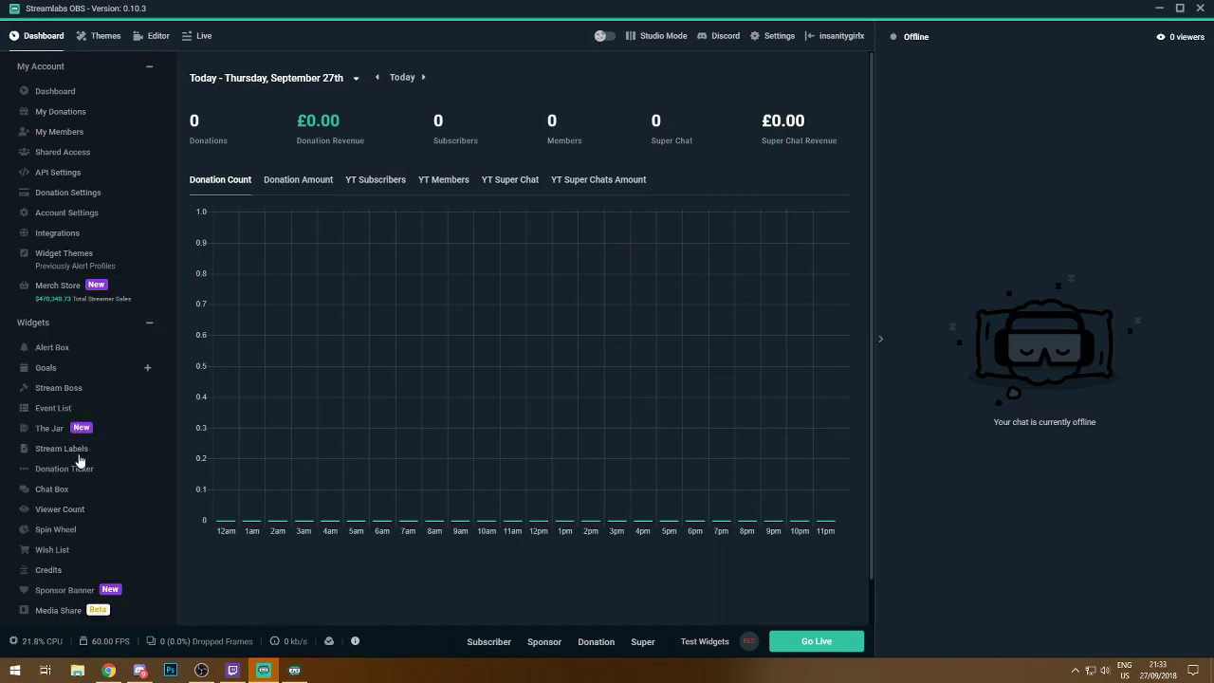
{"action": "left_click", "coordinate": [52, 348]}
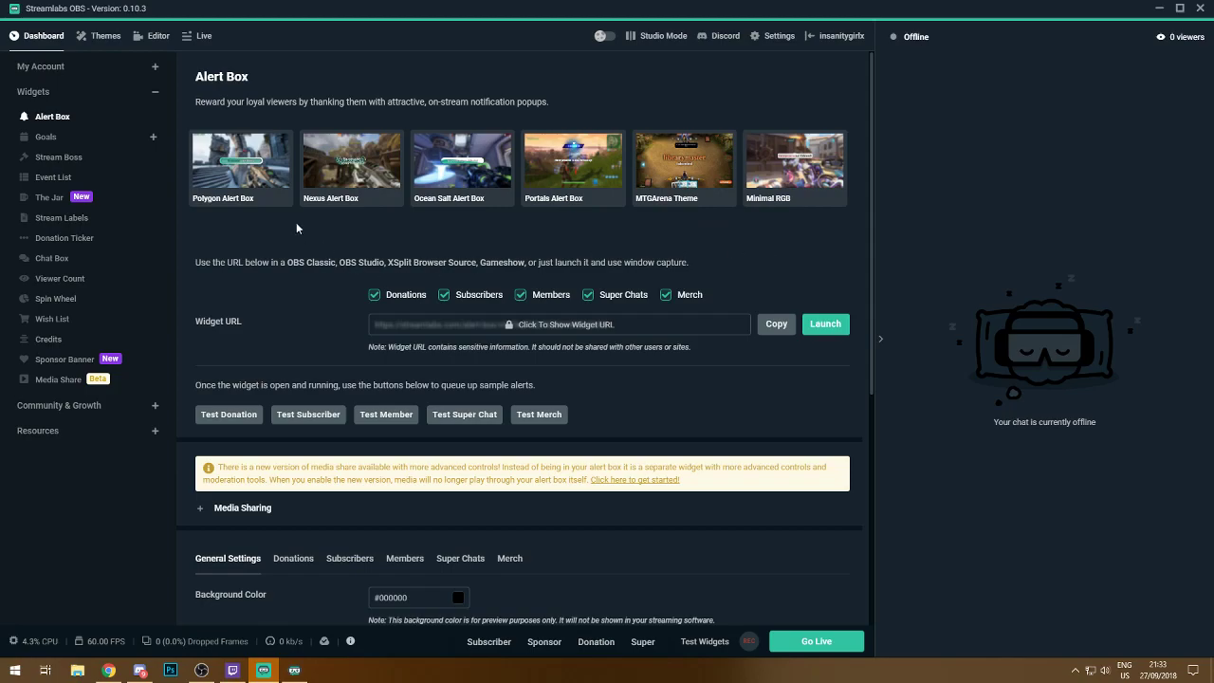
{"action": "scroll", "coordinate": [736, 265], "scroll_direction": "down", "scroll_amount": 2}
{"action": "scroll", "coordinate": [718, 274], "scroll_direction": "up", "scroll_amount": 2}
{"action": "scroll", "coordinate": [720, 279], "scroll_direction": "down", "scroll_amount": 4}
{"action": "scroll", "coordinate": [711, 272], "scroll_direction": "up", "scroll_amount": 3}
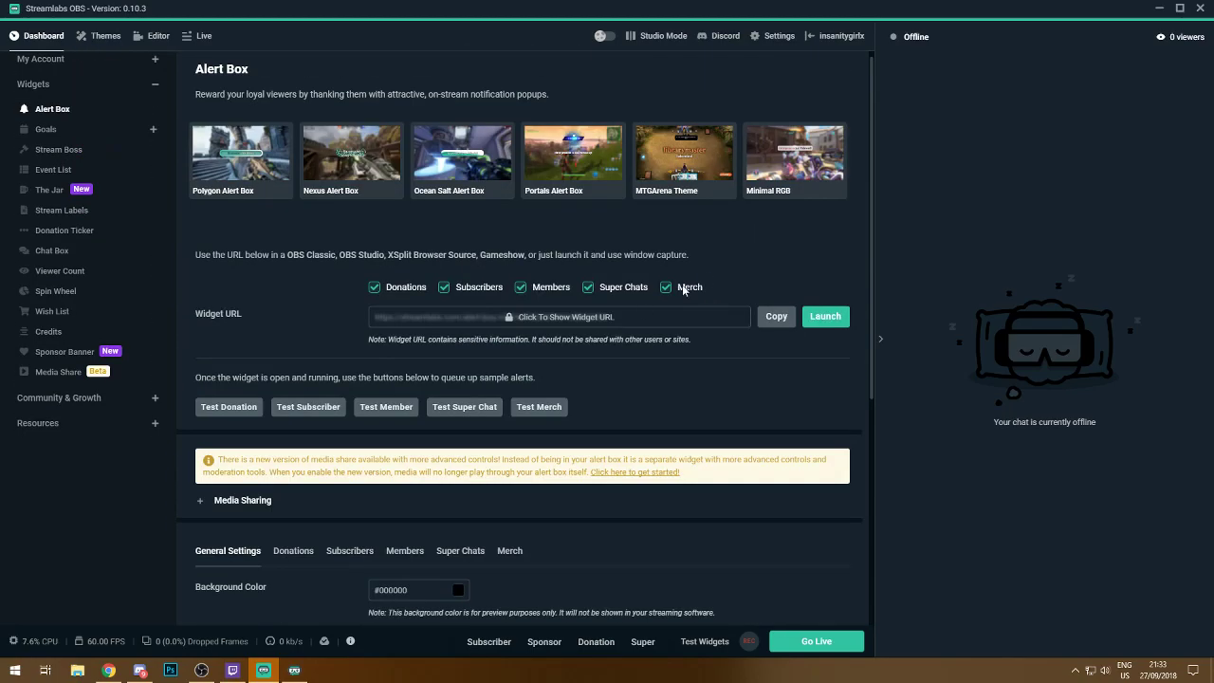
{"action": "scroll", "coordinate": [353, 443], "scroll_direction": "down", "scroll_amount": 3}
{"action": "scroll", "coordinate": [595, 367], "scroll_direction": "up", "scroll_amount": 4}
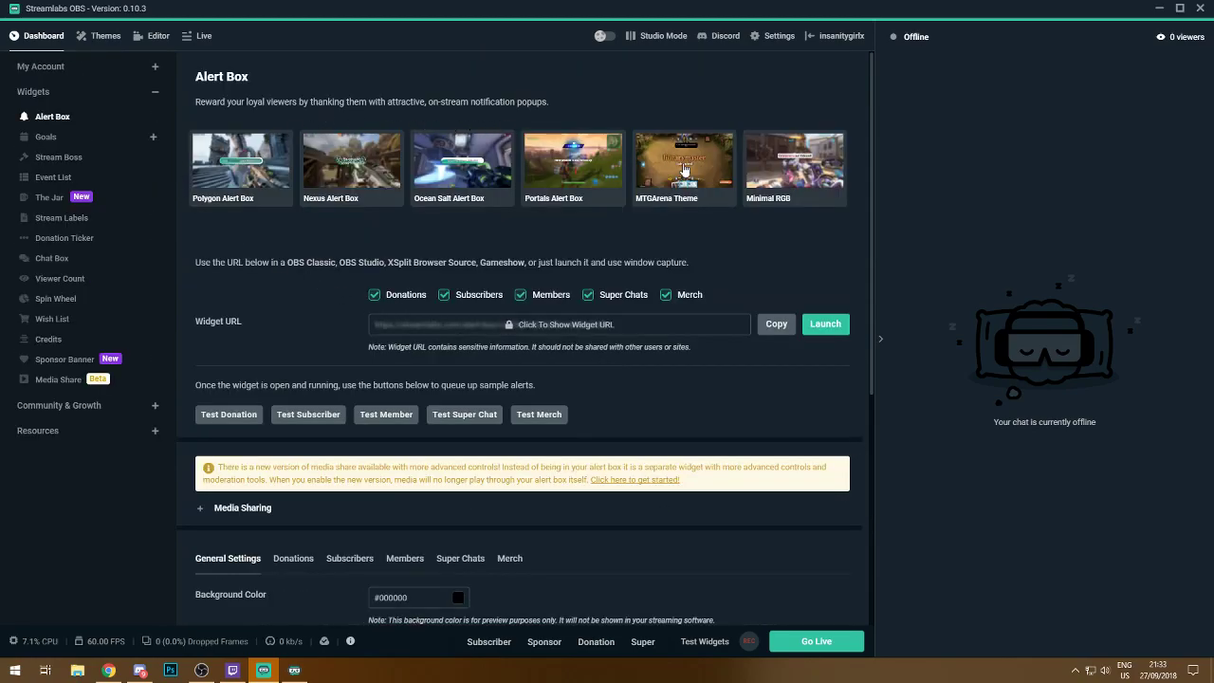
- Switch to the Streamlabs website in Chrome and look over the Alert Box widget page with its themes
{"action": "left_click", "coordinate": [108, 670]}
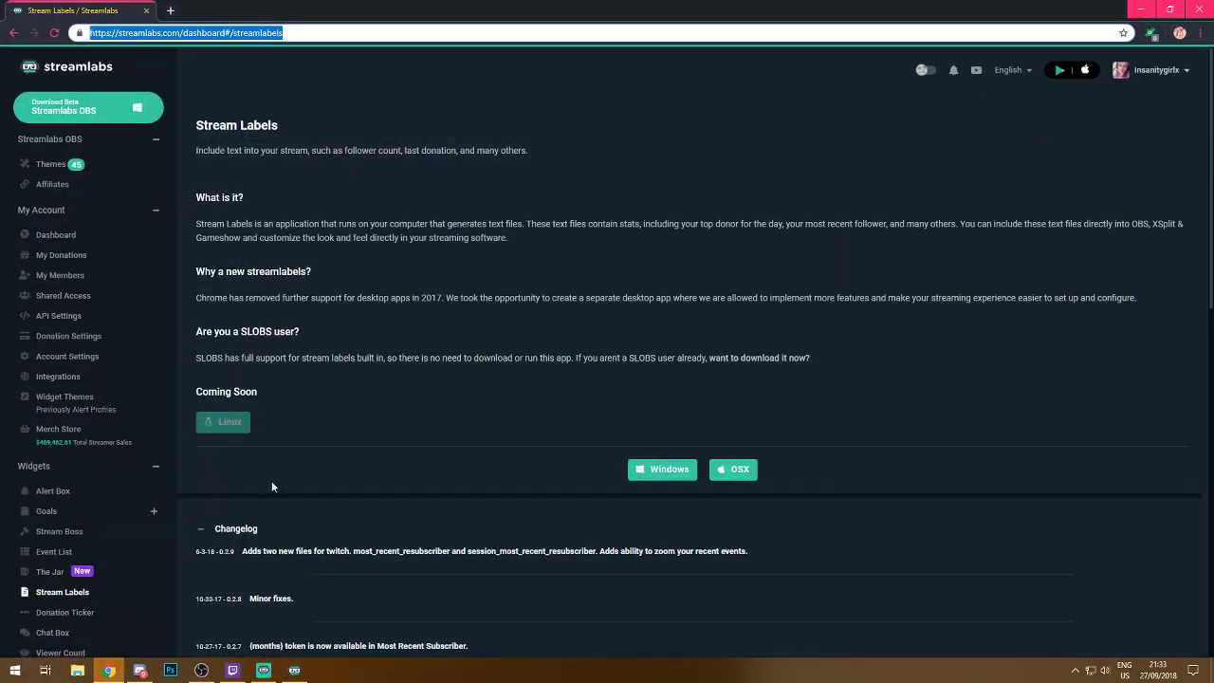
{"action": "left_click", "coordinate": [368, 175]}
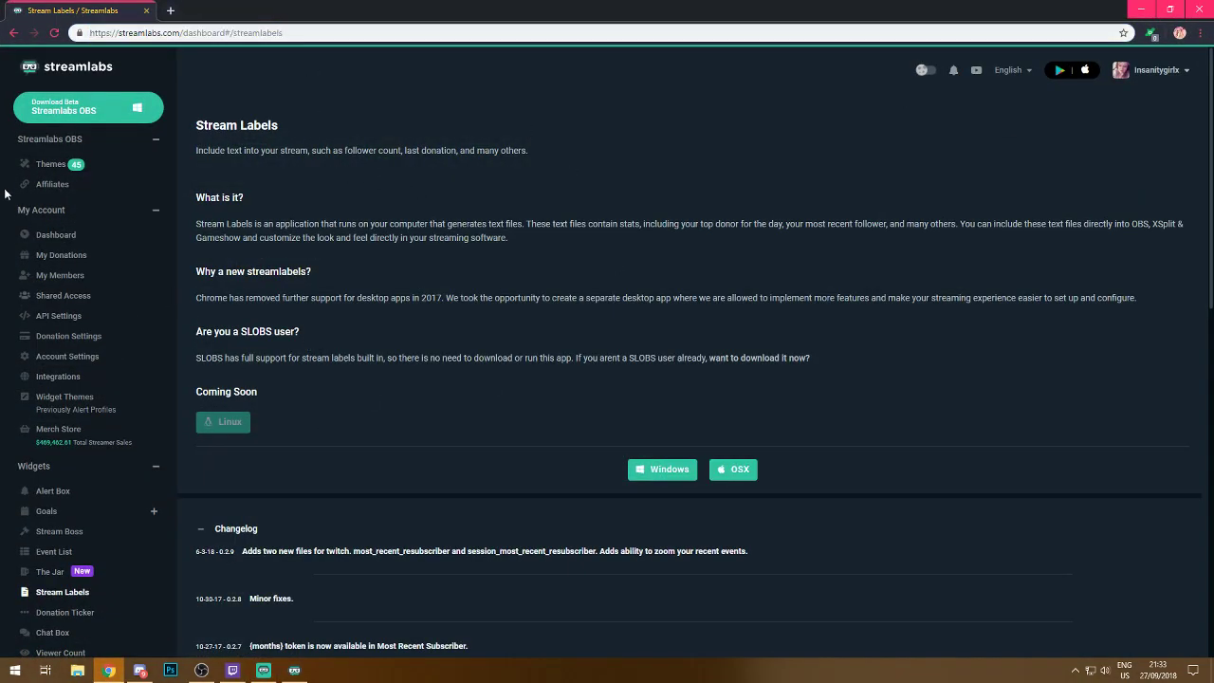
{"action": "left_click", "coordinate": [53, 490]}
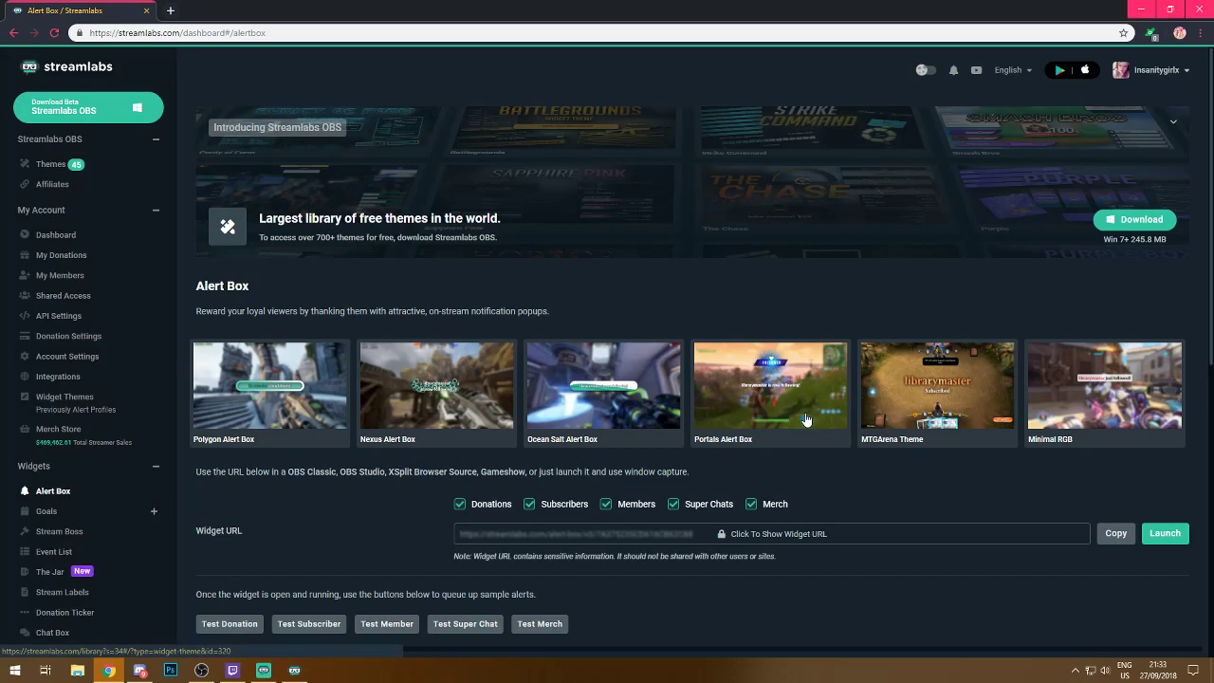
{"action": "scroll", "coordinate": [821, 281], "scroll_direction": "down", "scroll_amount": 3}
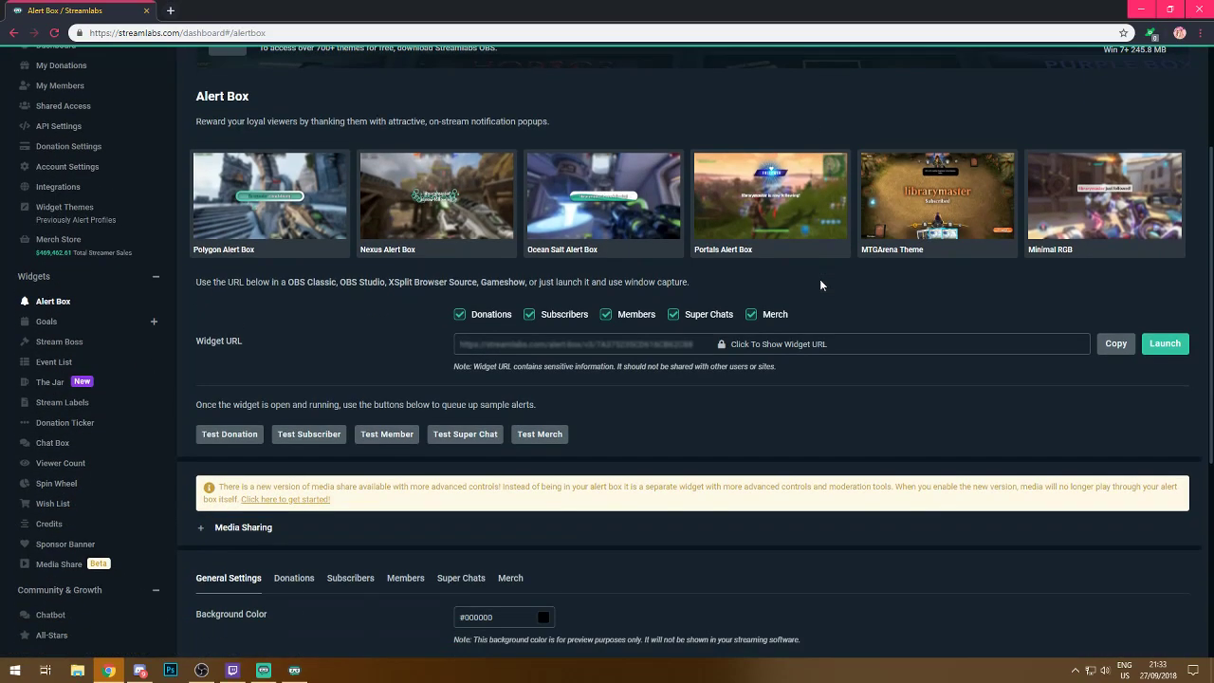
{"action": "scroll", "coordinate": [821, 281], "scroll_direction": "up", "scroll_amount": 2}
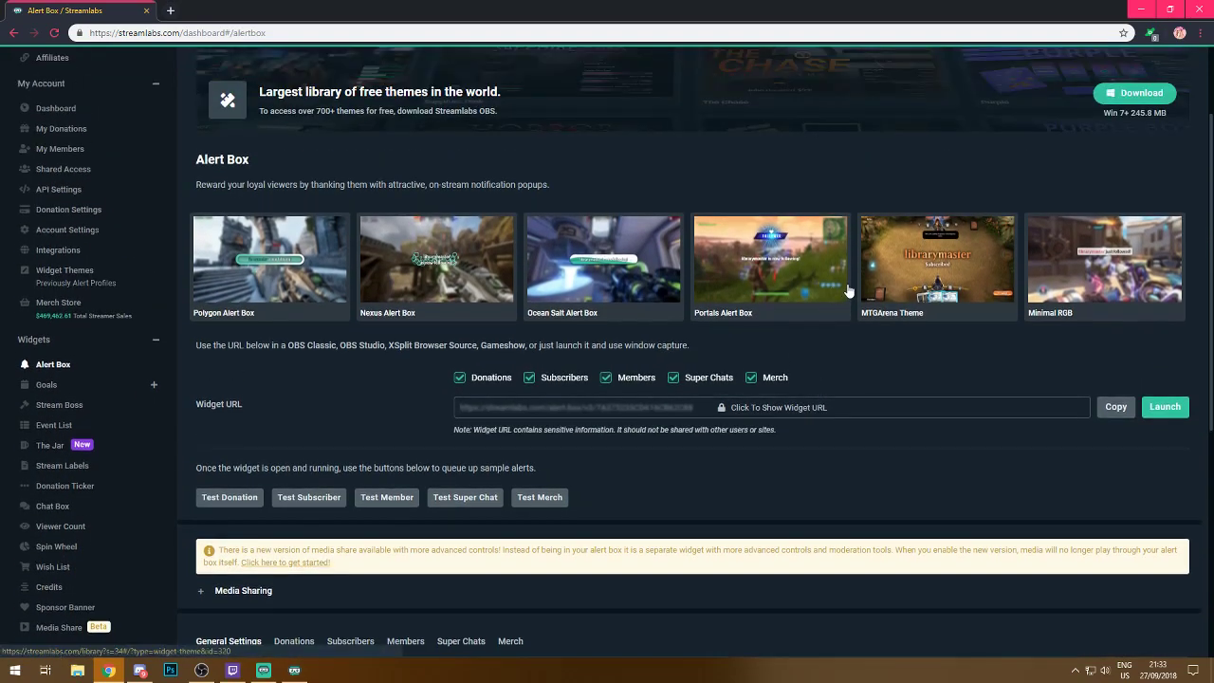
- View the Minimal RGB widget theme, return to the listing and browse the newly added widget themes
{"action": "left_click", "coordinate": [1081, 278]}
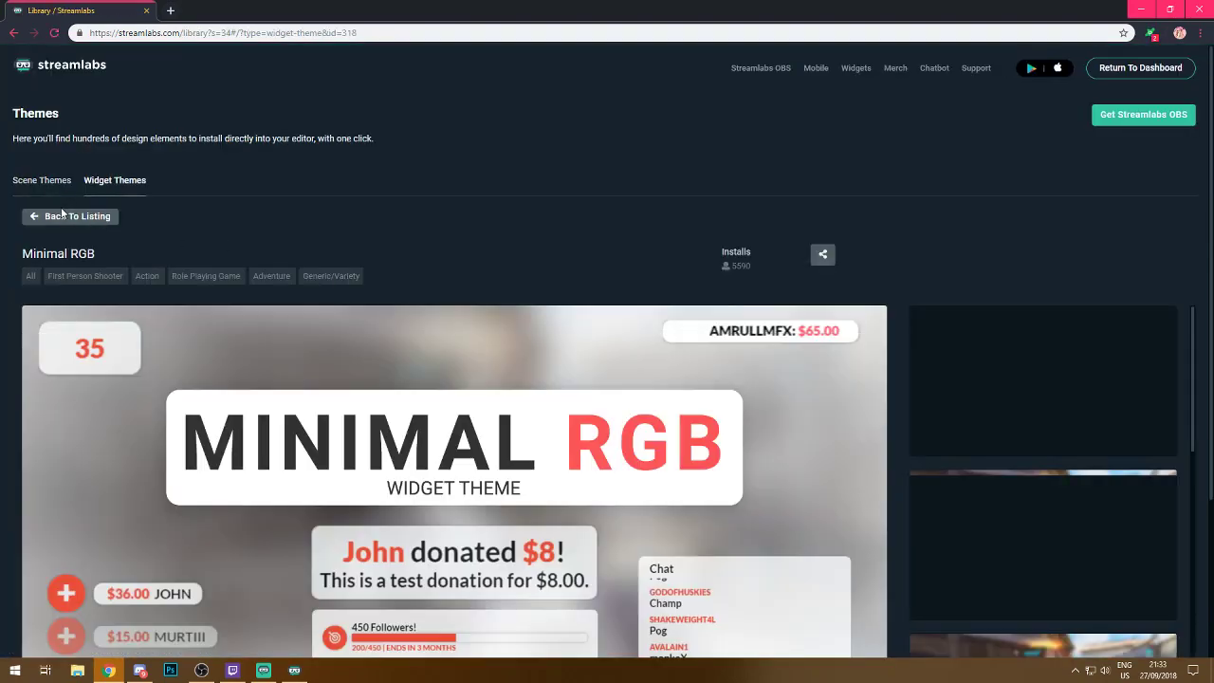
{"action": "left_click", "coordinate": [60, 216]}
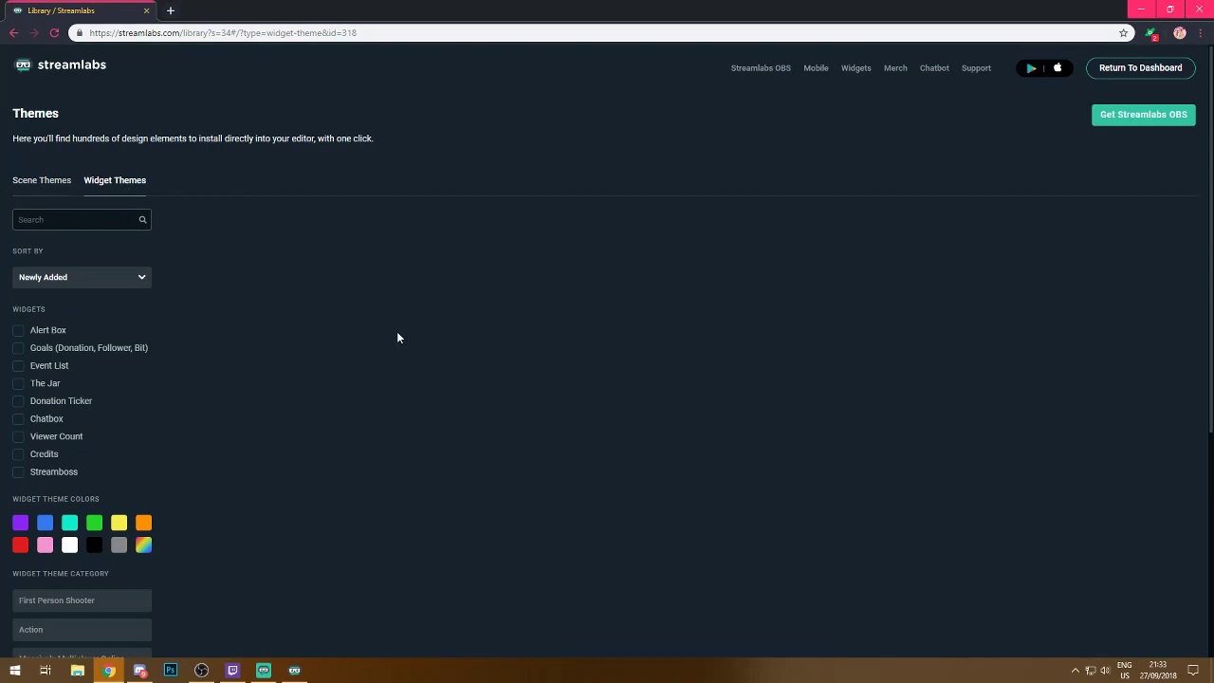
{"action": "scroll", "coordinate": [417, 266], "scroll_direction": "down", "scroll_amount": 2}
{"action": "scroll", "coordinate": [366, 271], "scroll_direction": "up", "scroll_amount": 2}
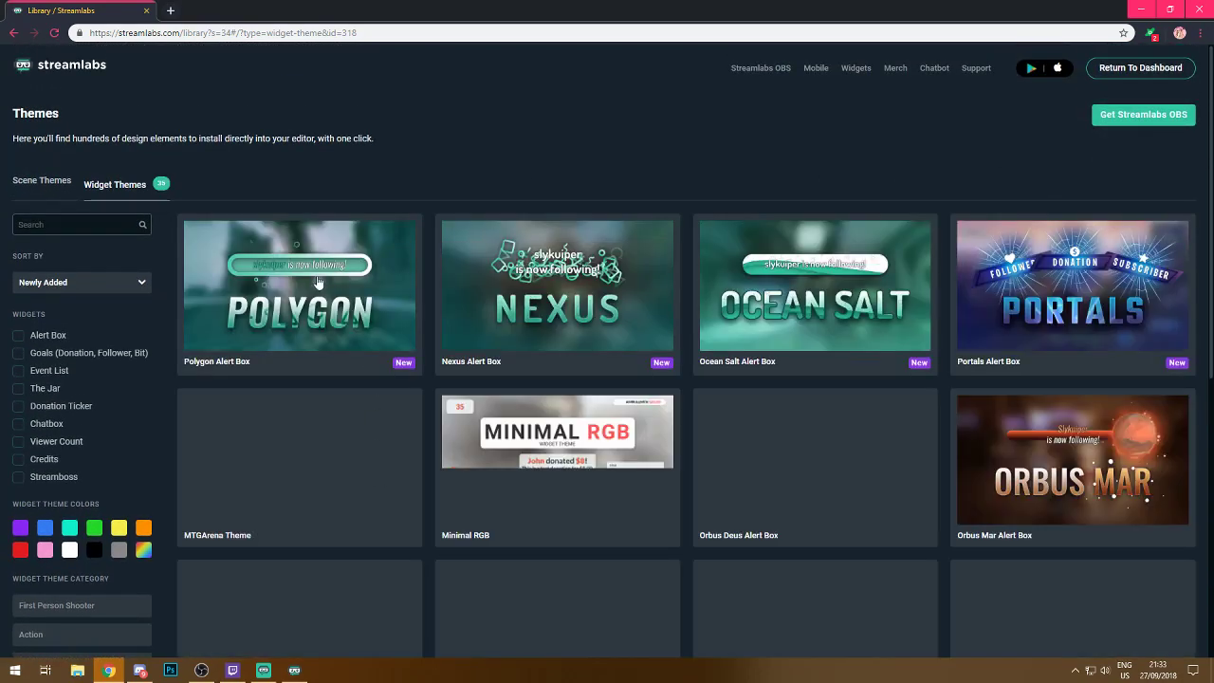
{"action": "scroll", "coordinate": [887, 441], "scroll_direction": "down", "scroll_amount": 1}
{"action": "scroll", "coordinate": [901, 485], "scroll_direction": "down", "scroll_amount": 4}
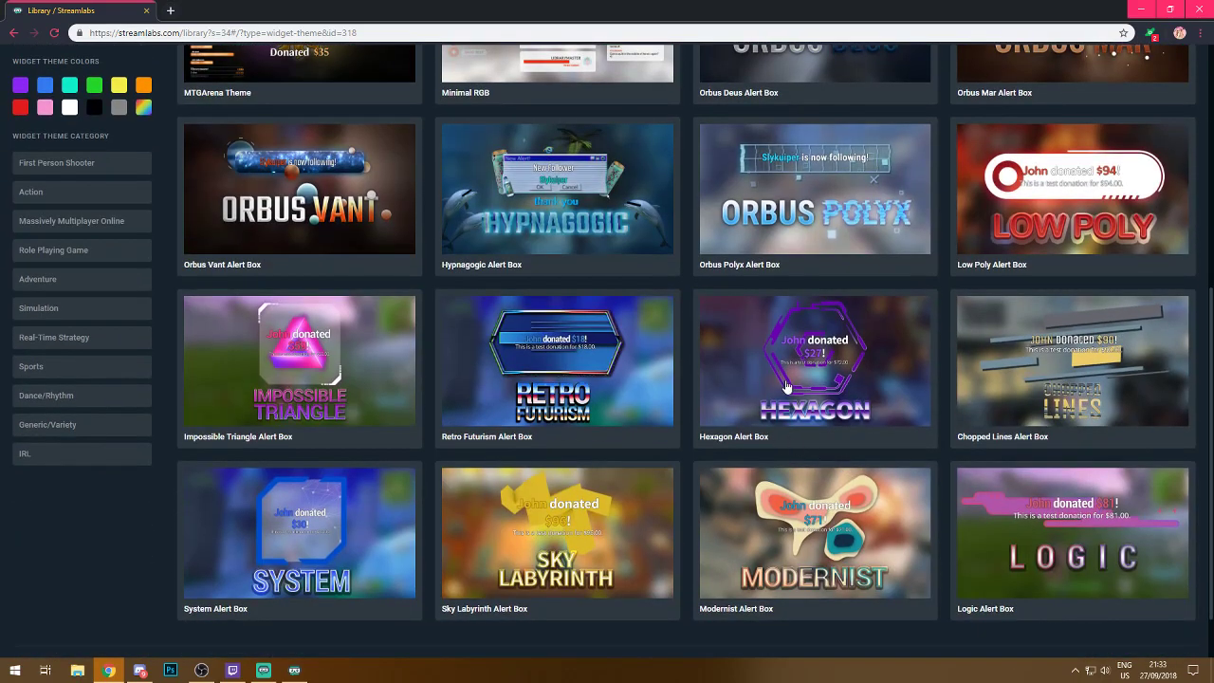
{"action": "scroll", "coordinate": [495, 395], "scroll_direction": "up", "scroll_amount": 4}
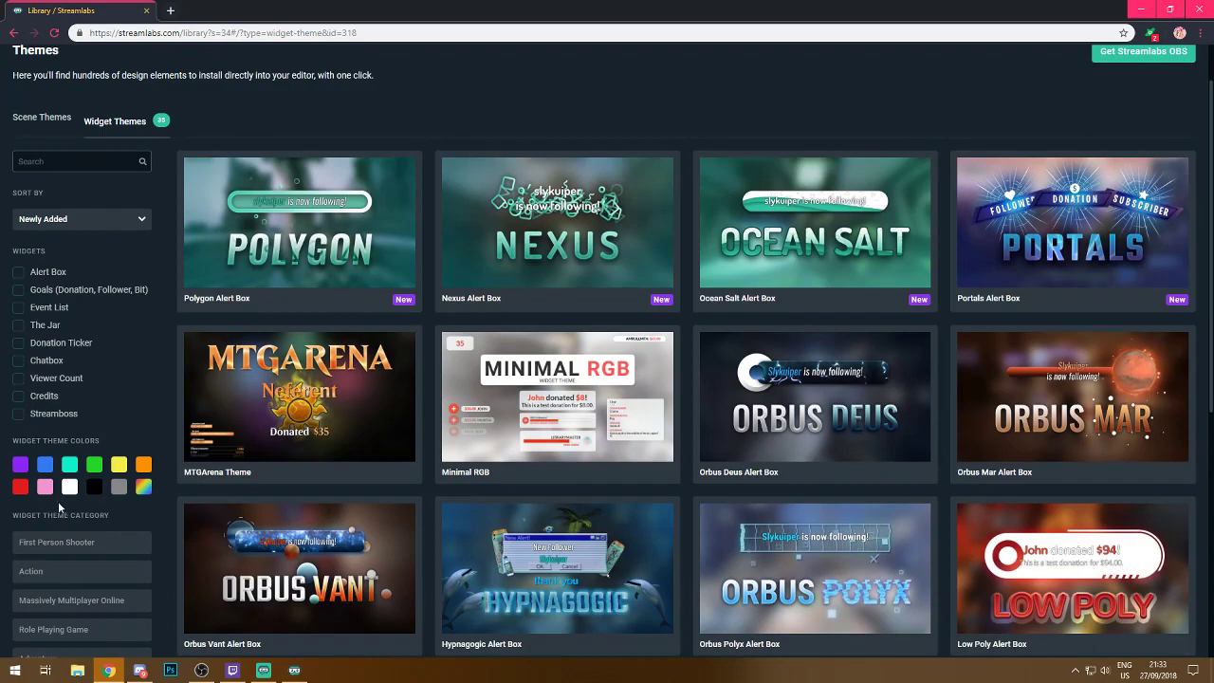
- Filter the widget themes by red and preview the Desert Alert Box theme's animated alerts, returning to the listing
{"action": "left_click", "coordinate": [24, 490]}
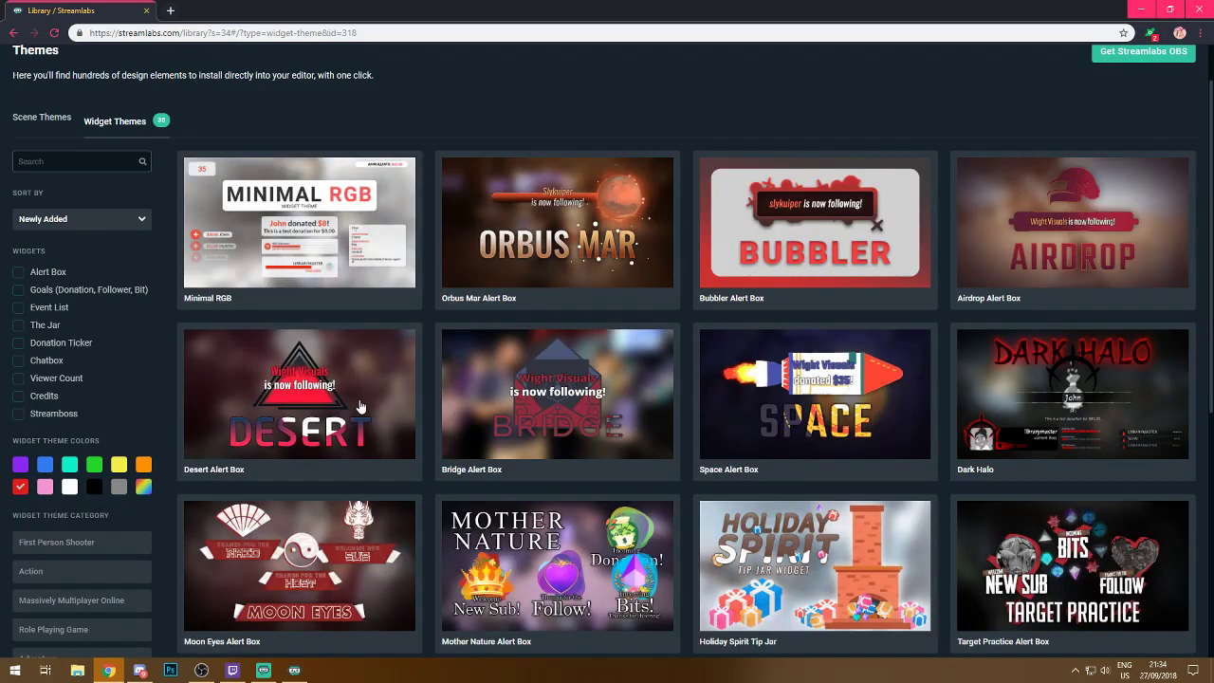
{"action": "left_click", "coordinate": [320, 402]}
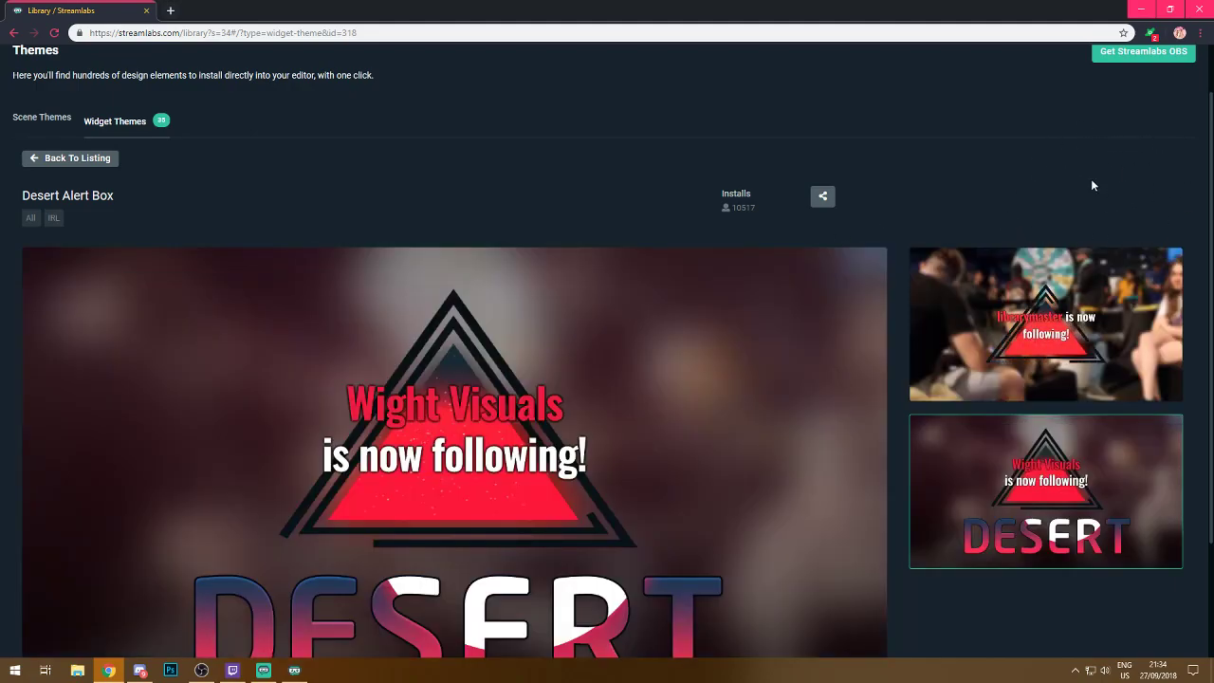
{"action": "left_click", "coordinate": [1005, 303]}
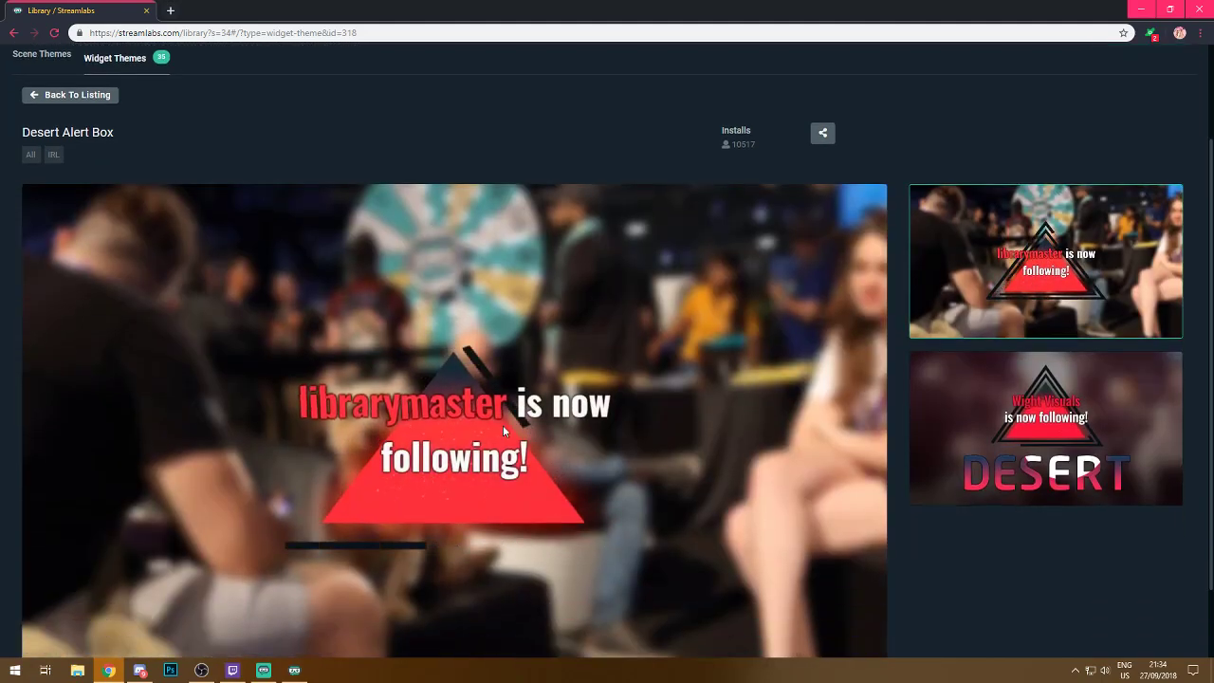
{"action": "scroll", "coordinate": [846, 488], "scroll_direction": "up", "scroll_amount": 2}
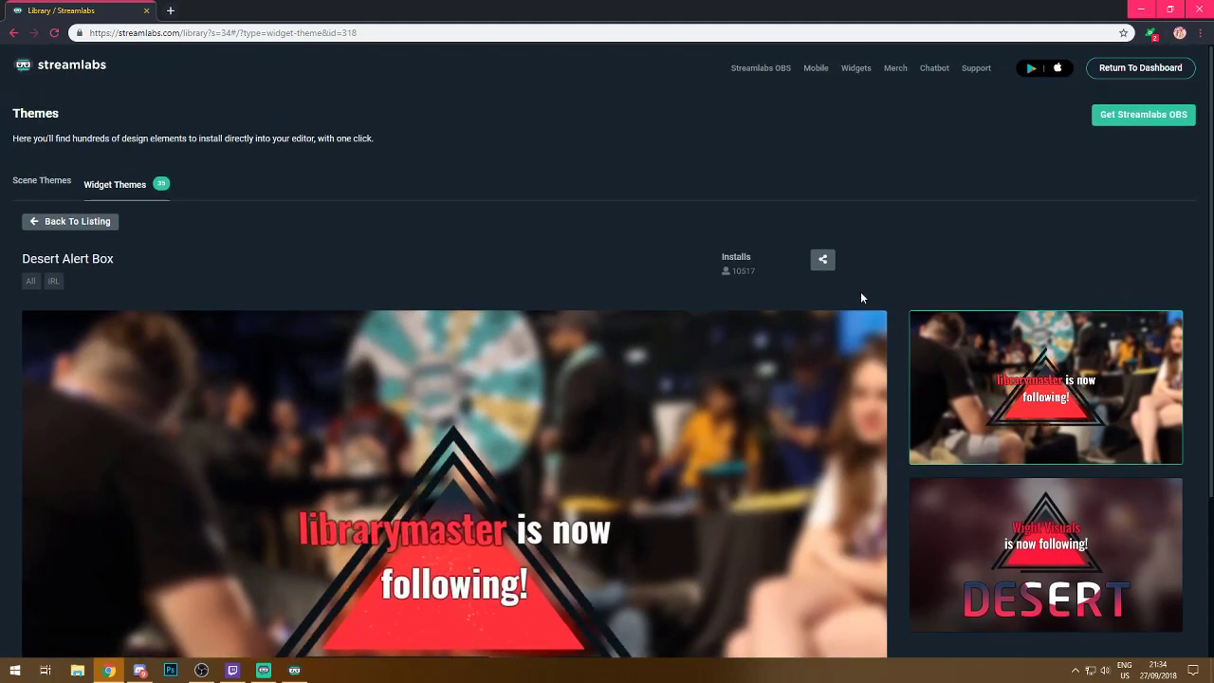
{"action": "triple_click", "coordinate": [983, 258]}
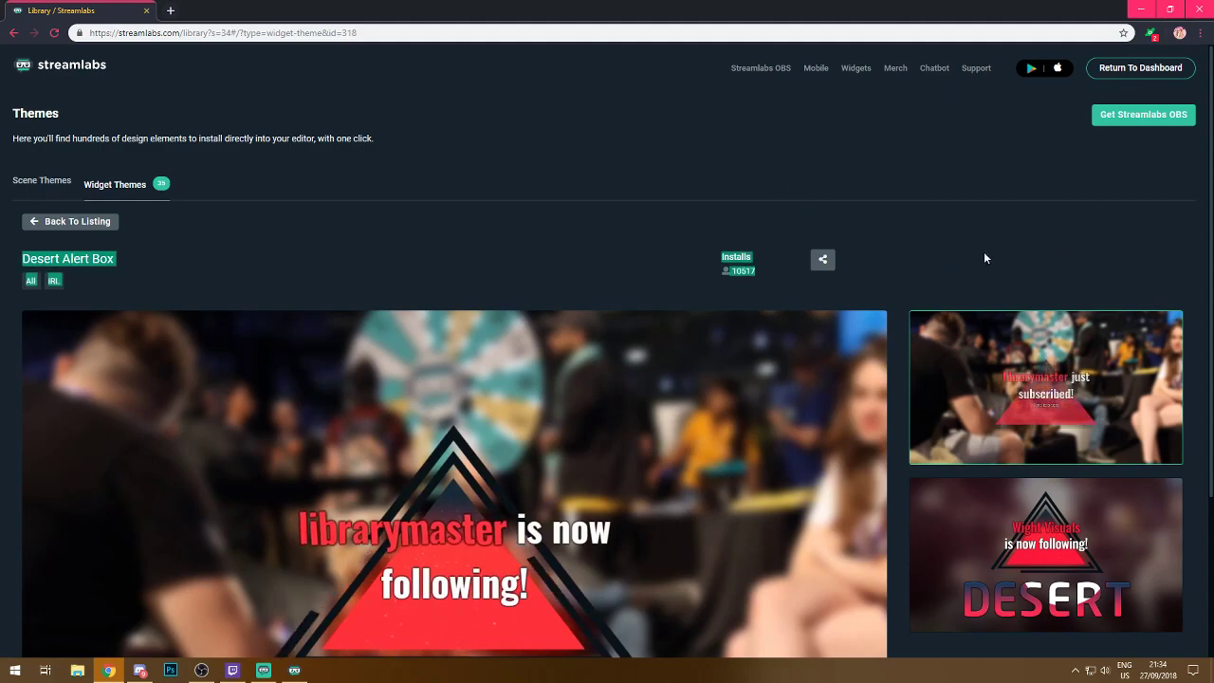
{"action": "left_click", "coordinate": [685, 176]}
{"action": "scroll", "coordinate": [941, 272], "scroll_direction": "down", "scroll_amount": 3}
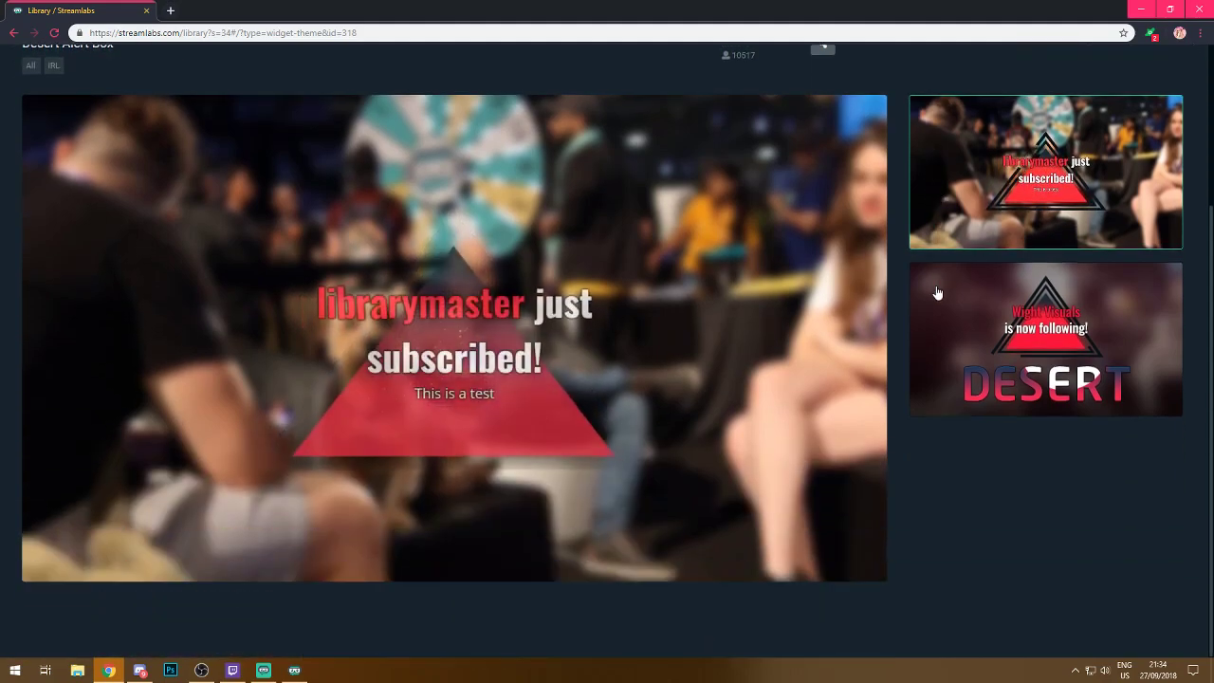
{"action": "scroll", "coordinate": [935, 290], "scroll_direction": "up", "scroll_amount": 3}
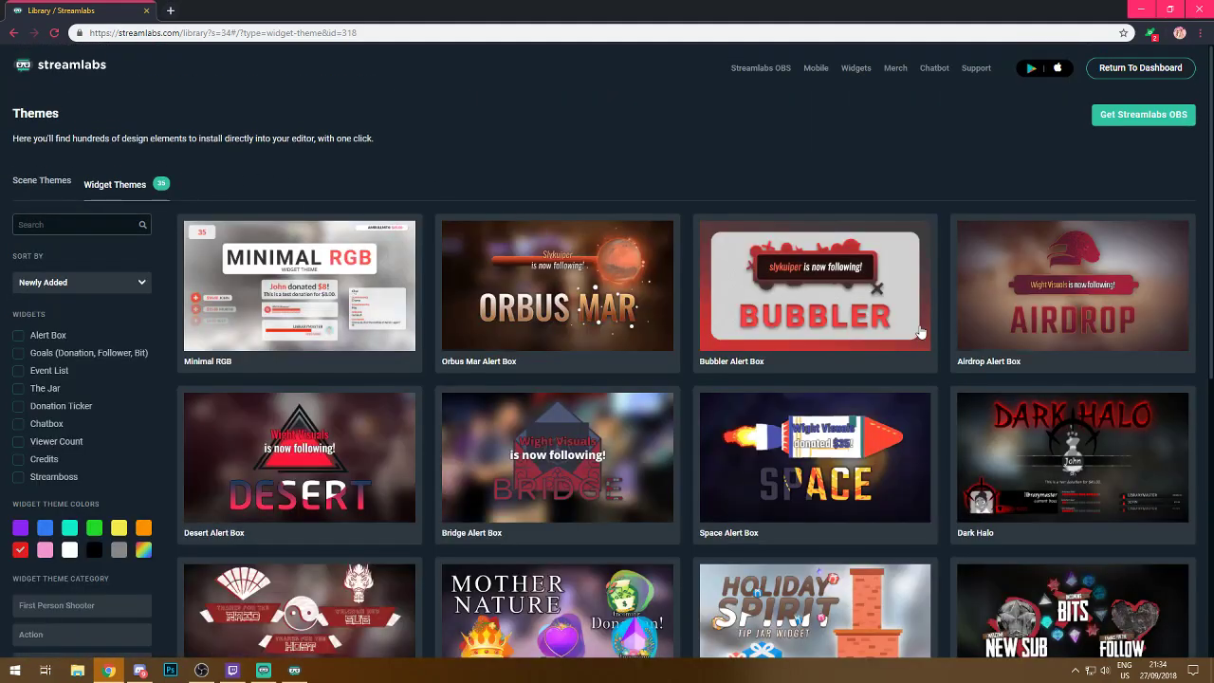
- View the Airdrop Alert Box theme, return to the listing and minimise the browser
{"action": "left_click", "coordinate": [1057, 289]}
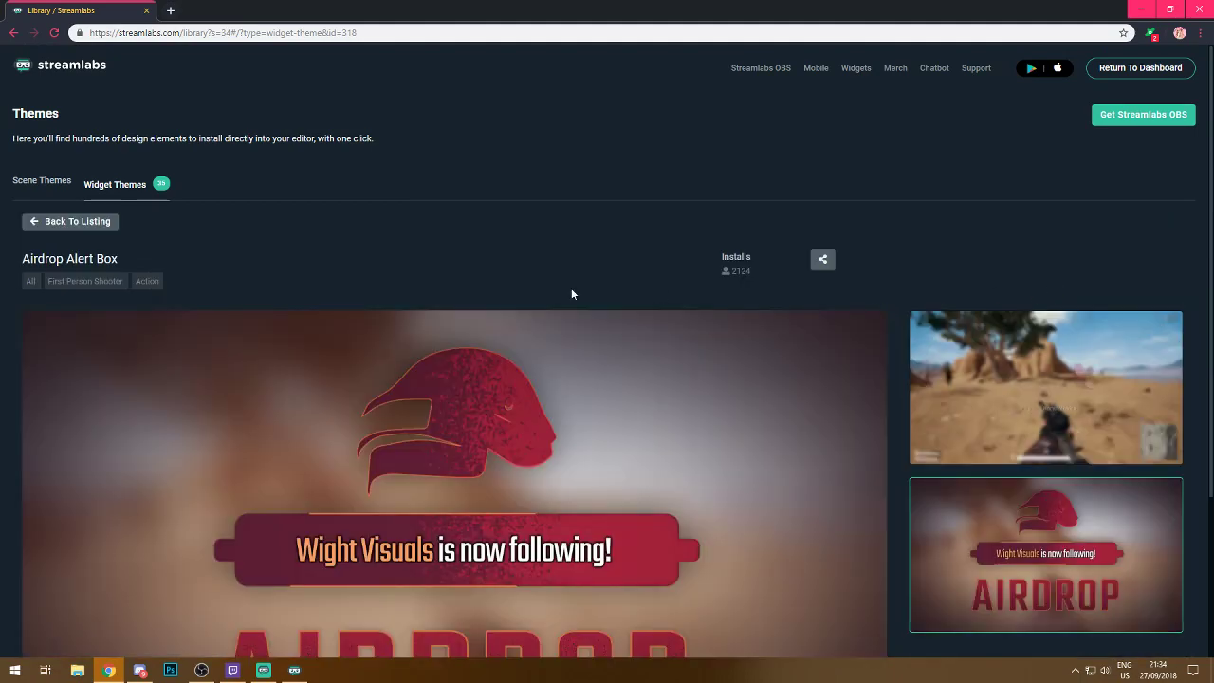
{"action": "left_click", "coordinate": [68, 221]}
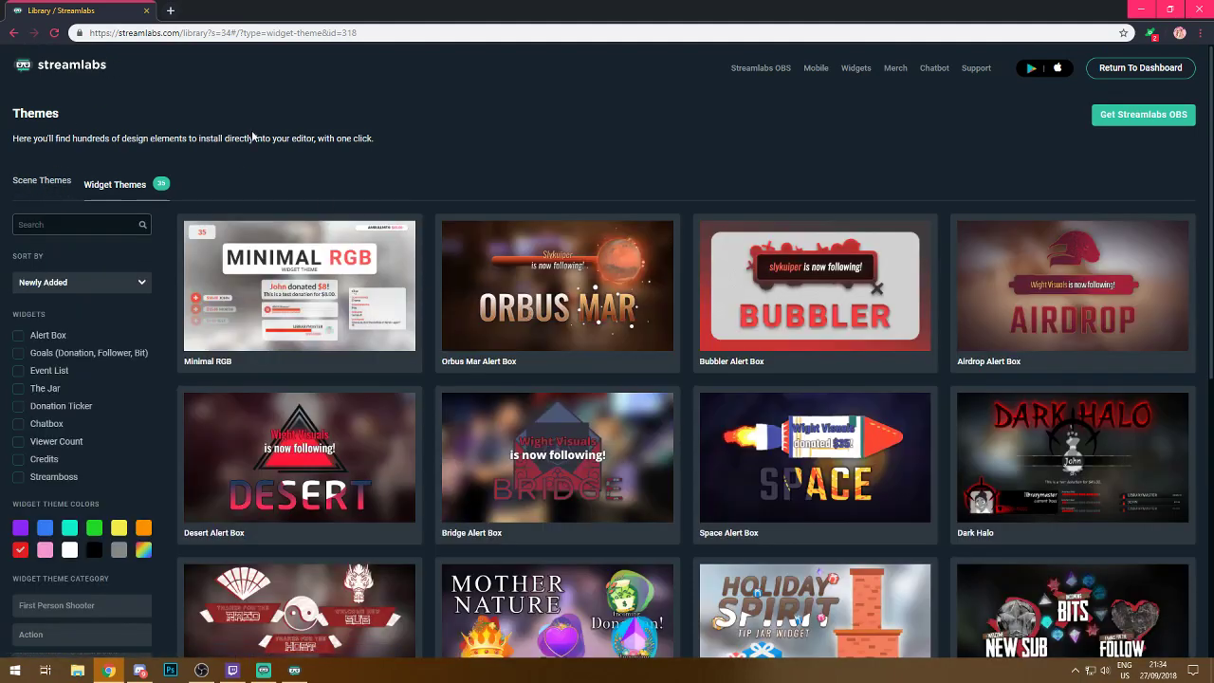
{"action": "left_click", "coordinate": [1141, 8]}
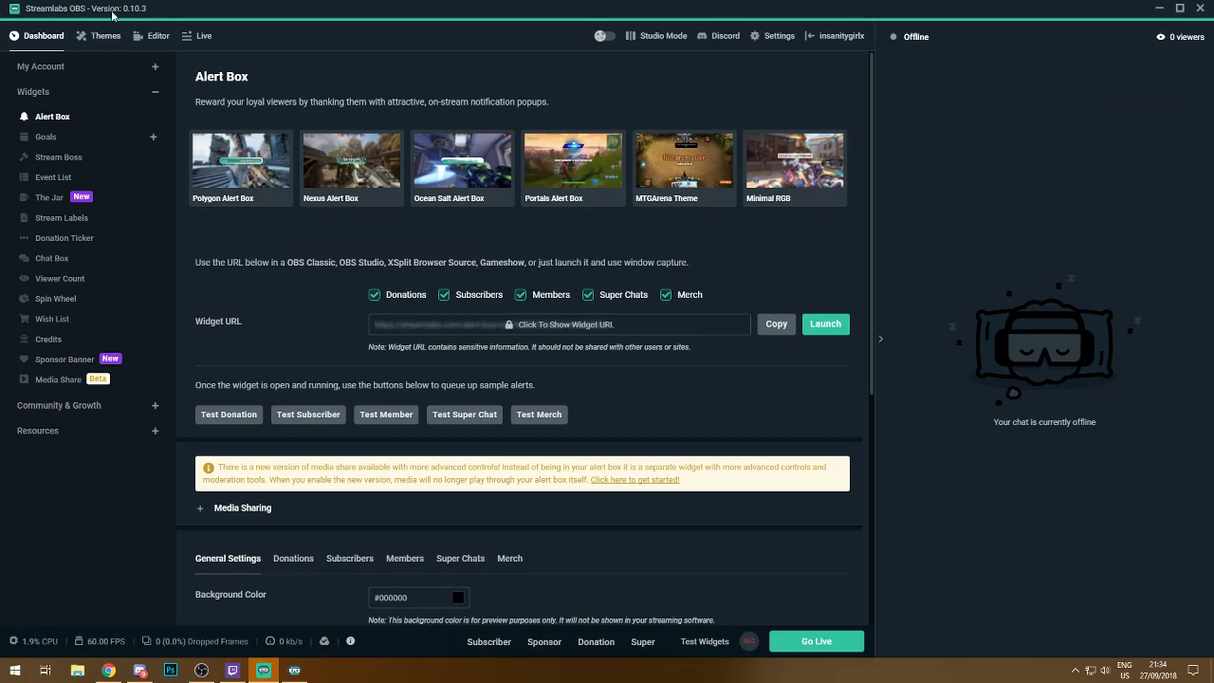
- In Streamlabs OBS, collapse the chat panel and examine the Minimal RGB widget theme's list of installable widgets
{"action": "left_click", "coordinate": [105, 36]}
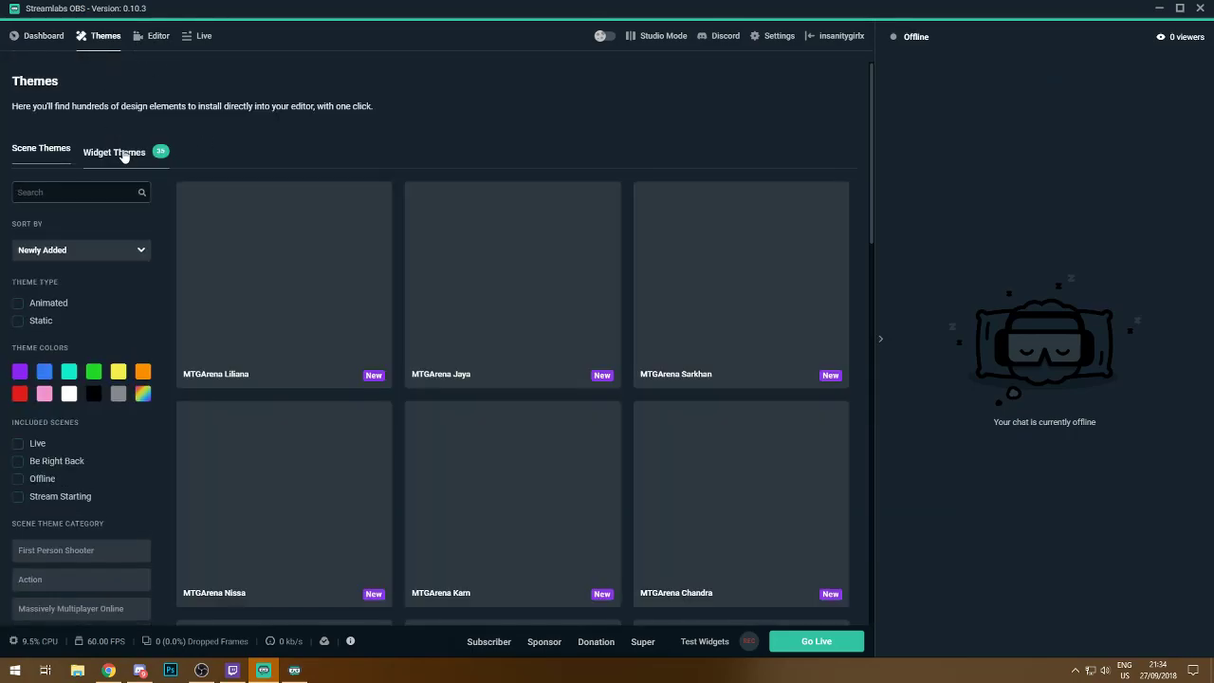
{"action": "left_click", "coordinate": [121, 151]}
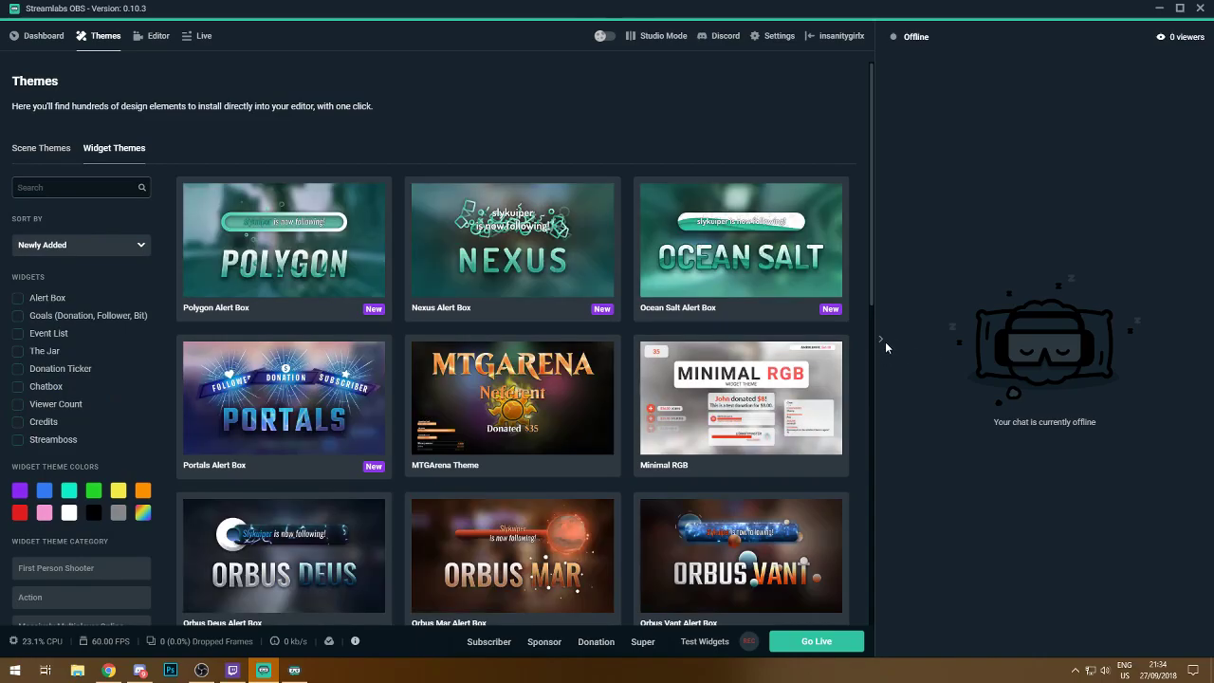
{"action": "left_click", "coordinate": [882, 340]}
{"action": "scroll", "coordinate": [830, 444], "scroll_direction": "down", "scroll_amount": 3}
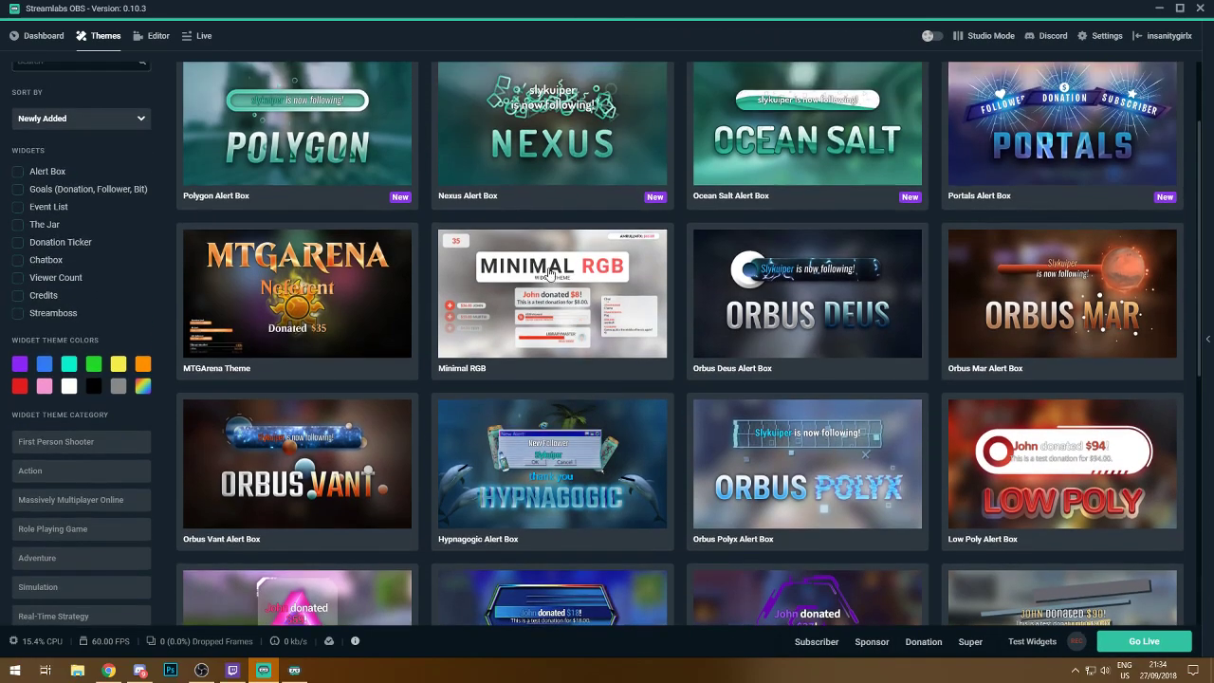
{"action": "left_click", "coordinate": [550, 273]}
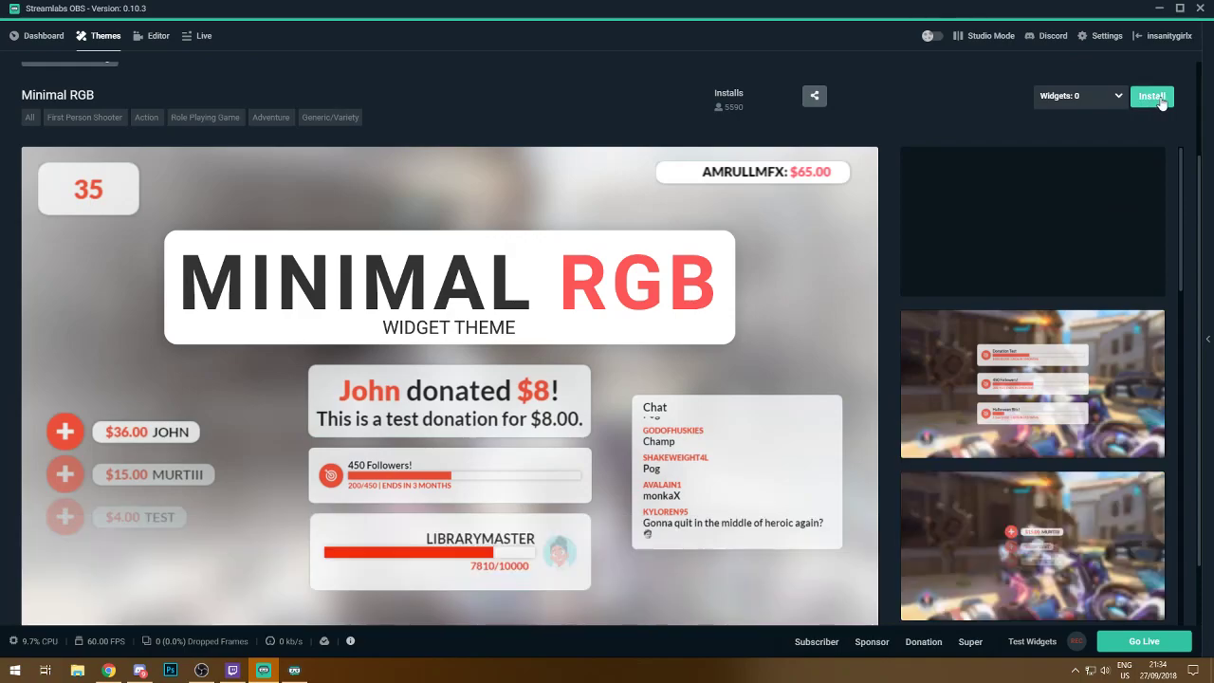
{"action": "left_click", "coordinate": [1079, 96]}
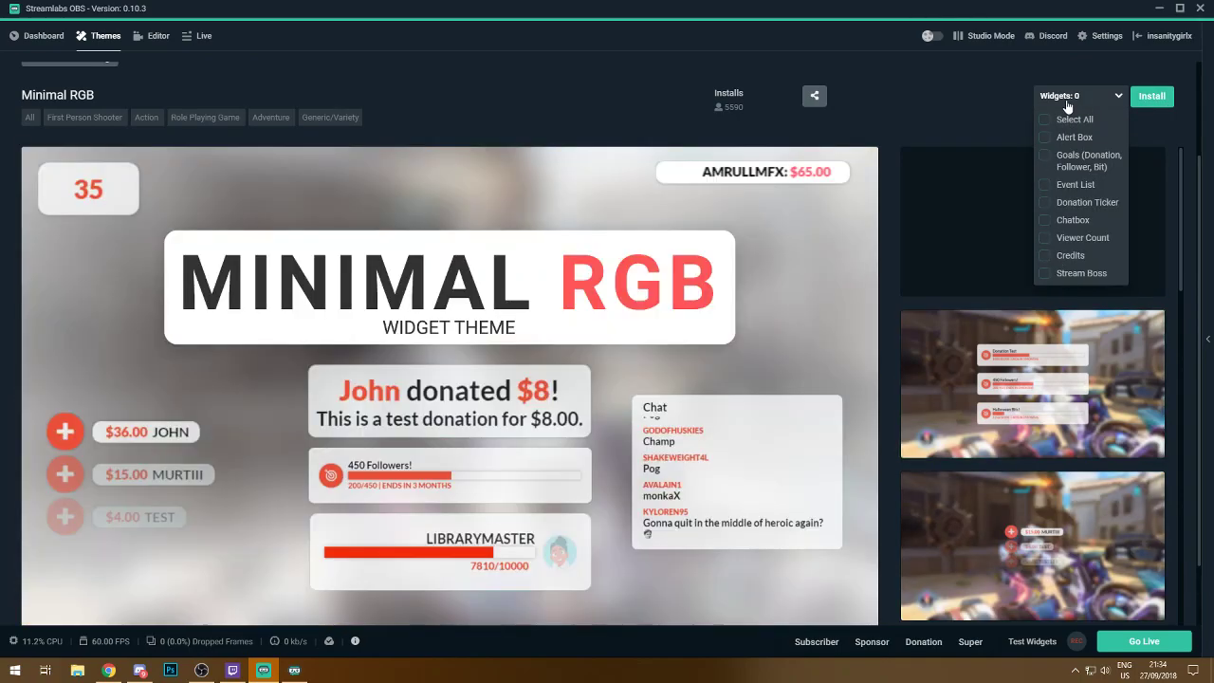
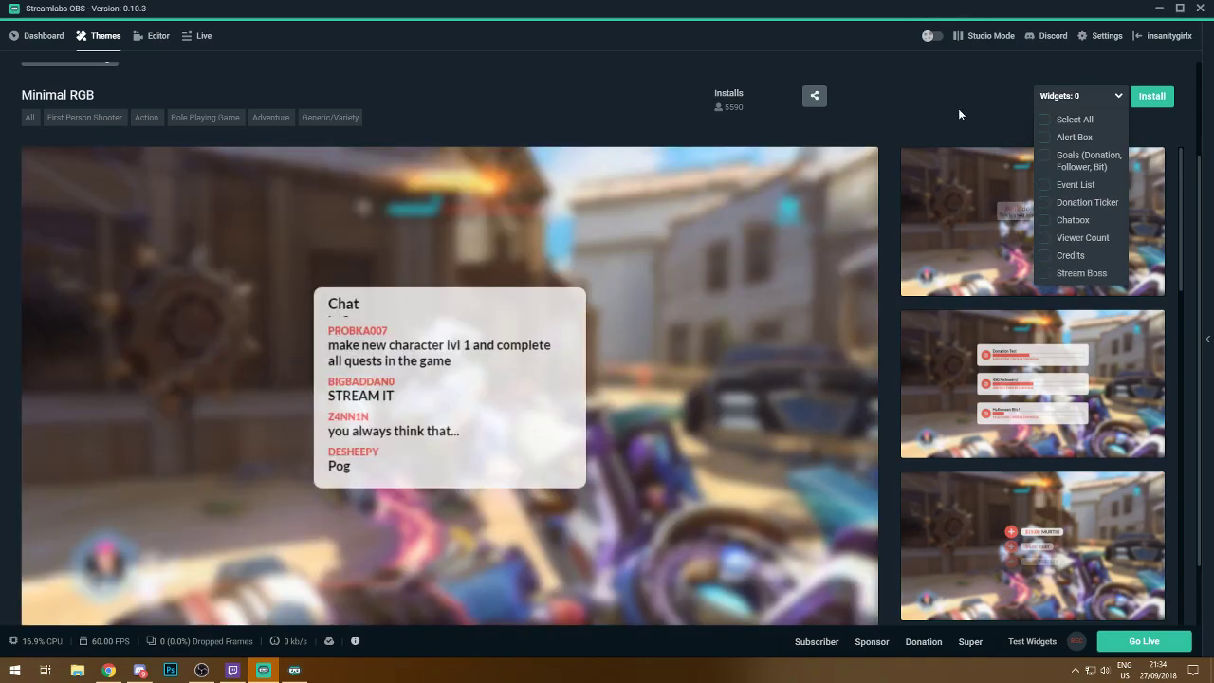
- Return to the editor and remove Live Scene from the Target Practice scene collection
{"action": "left_click", "coordinate": [147, 42]}
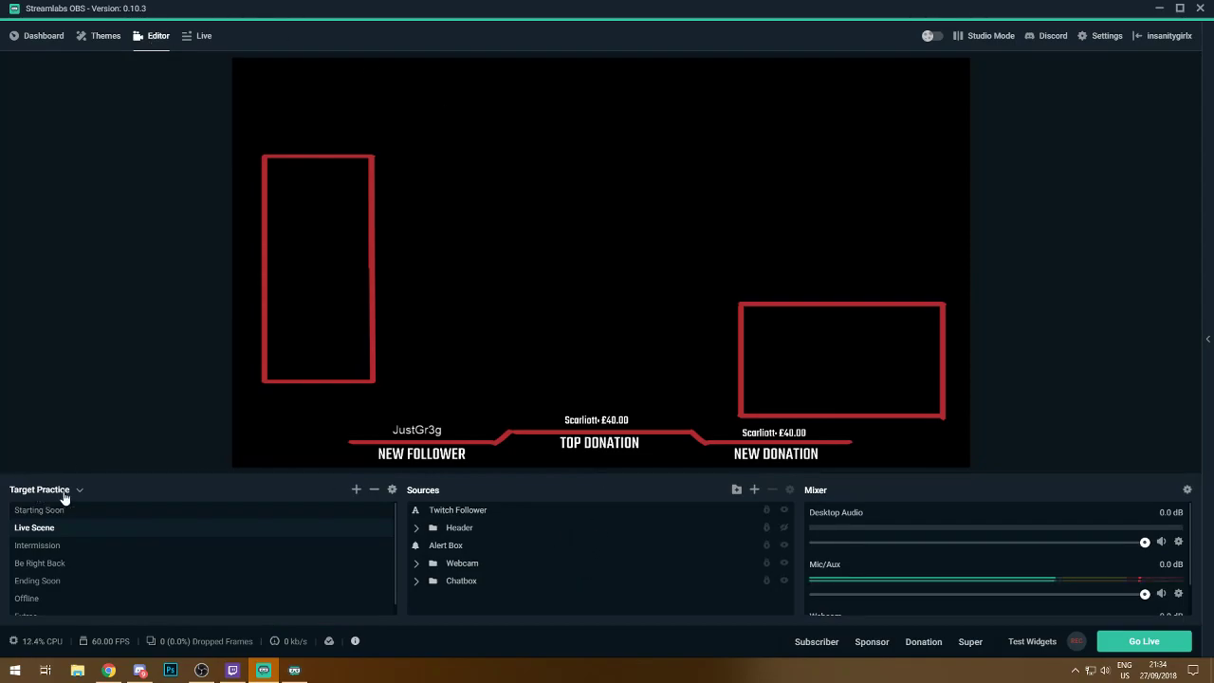
{"action": "left_click", "coordinate": [373, 489]}
{"action": "key", "text": "Return"}
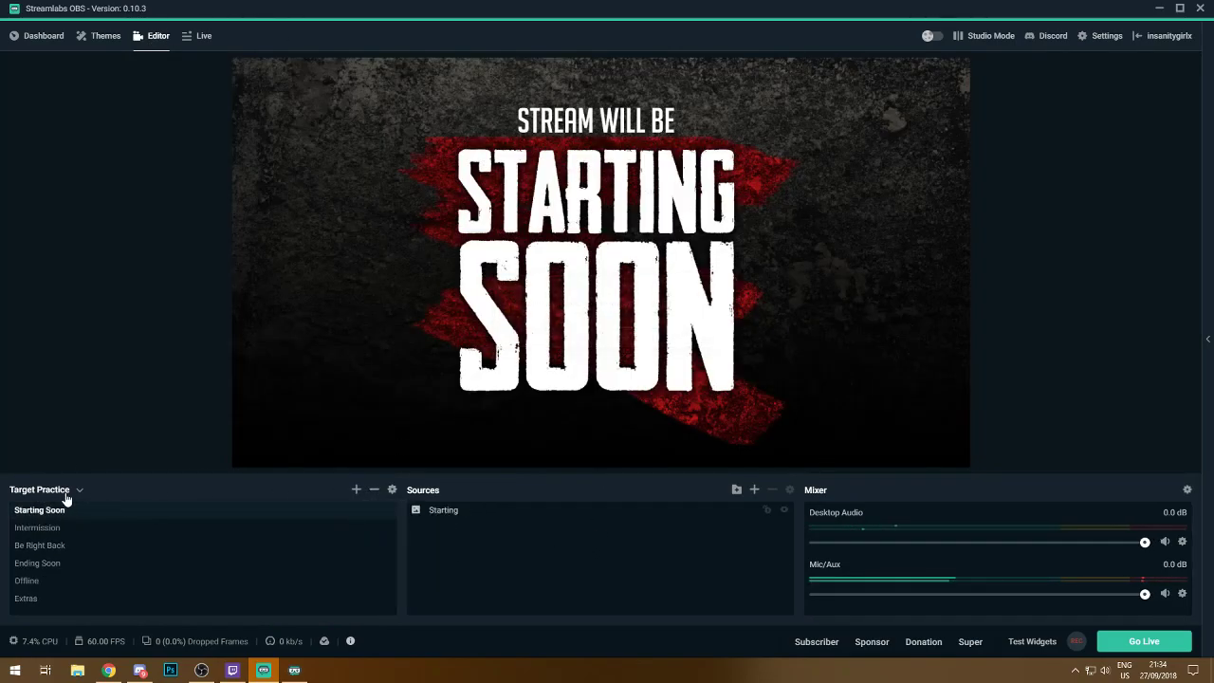
{"action": "left_click", "coordinate": [41, 491]}
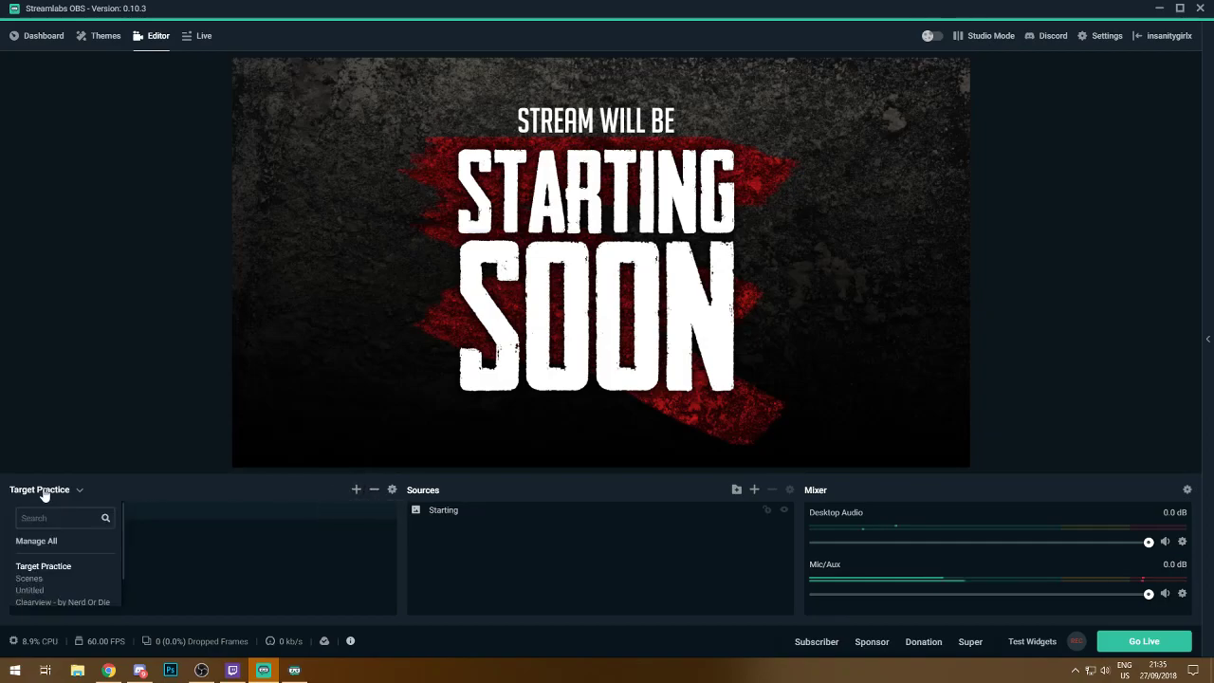
{"action": "left_click", "coordinate": [197, 486]}
{"action": "left_click", "coordinate": [390, 490]}
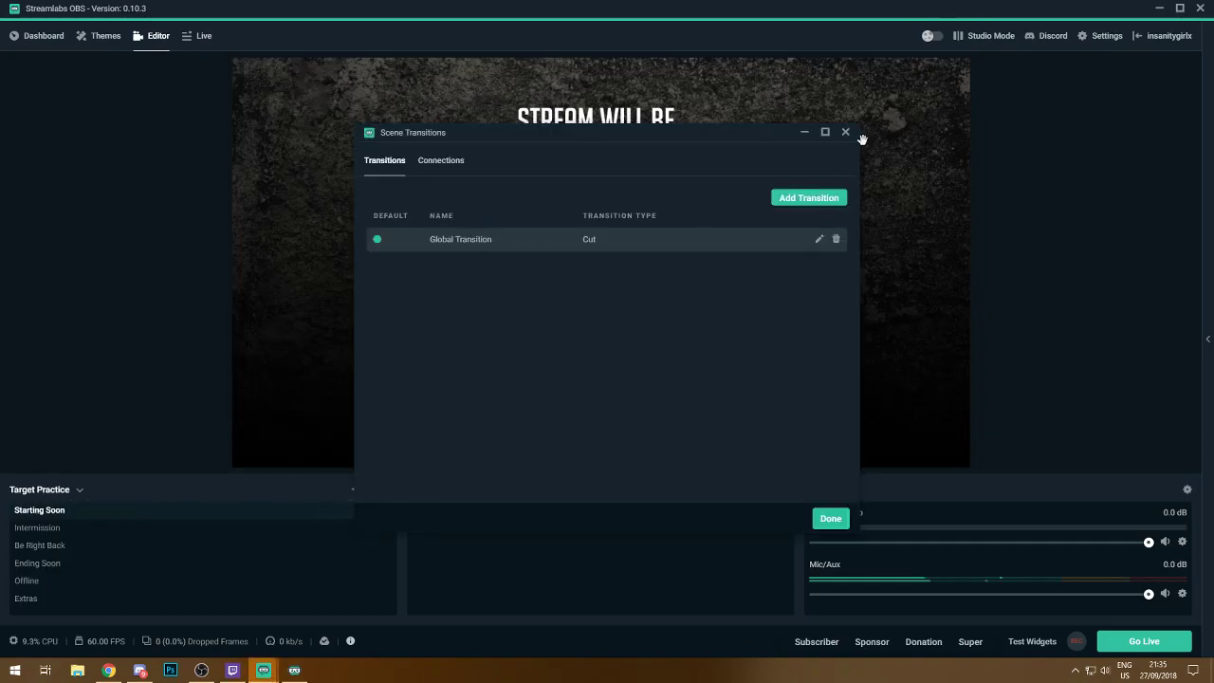
{"action": "left_click", "coordinate": [845, 134]}
- Remove the Starting Soon, Intermission, Be Right Back, Ending Soon and Offline scenes from Target Practice
{"action": "left_click", "coordinate": [373, 489]}
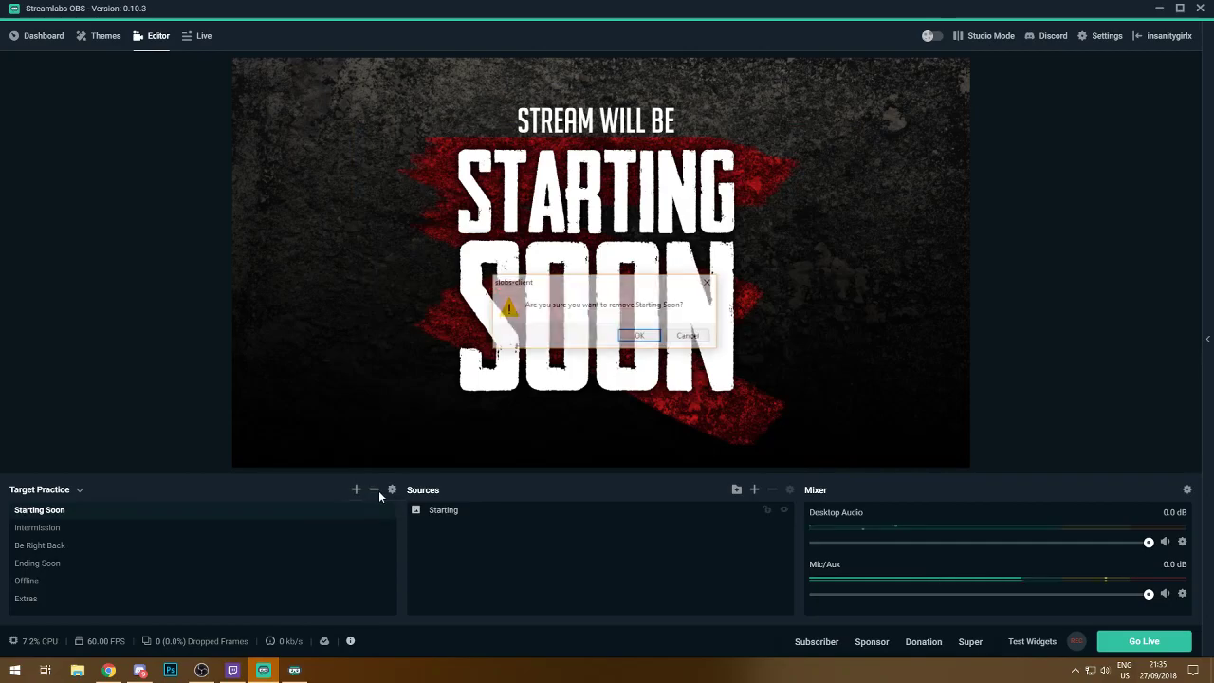
{"action": "key", "text": "Return"}
{"action": "left_click", "coordinate": [373, 490]}
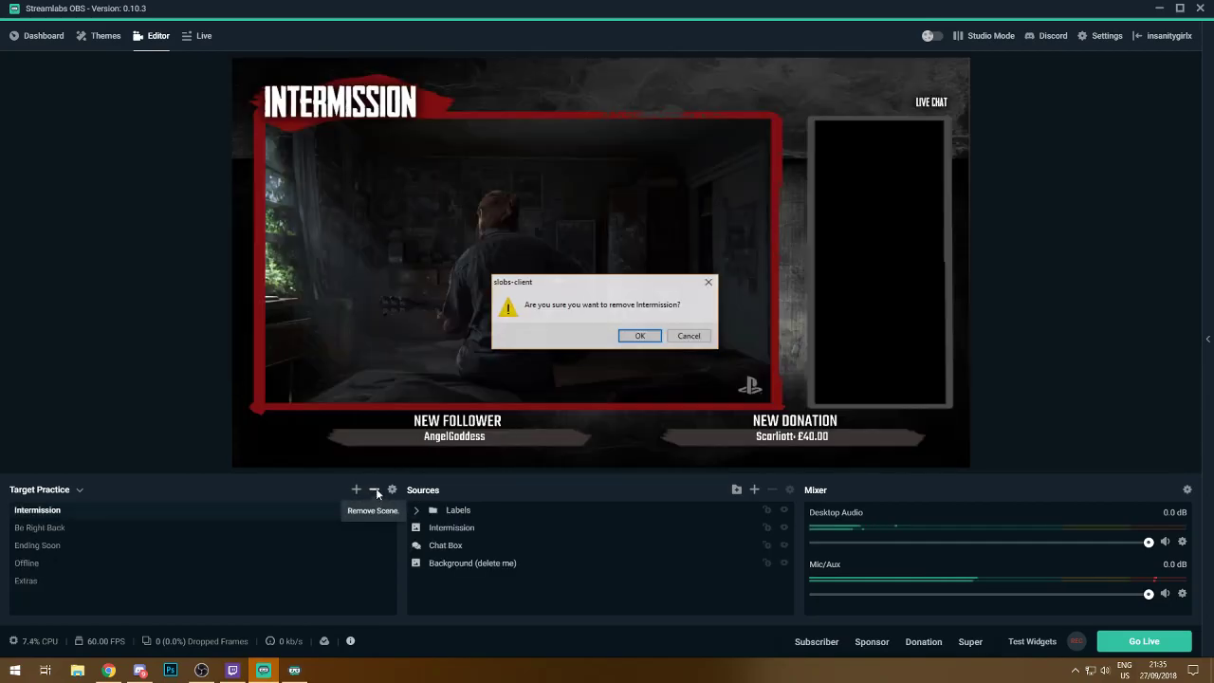
{"action": "key", "text": "Return"}
{"action": "left_click", "coordinate": [374, 490]}
{"action": "key", "text": "Return"}
{"action": "left_click", "coordinate": [373, 490]}
{"action": "key", "text": "Return"}
{"action": "left_click", "coordinate": [374, 490]}
{"action": "key", "text": "Return"}
{"action": "left_click", "coordinate": [374, 490]}
{"action": "key", "text": "Return"}
{"action": "key", "text": "Return"}
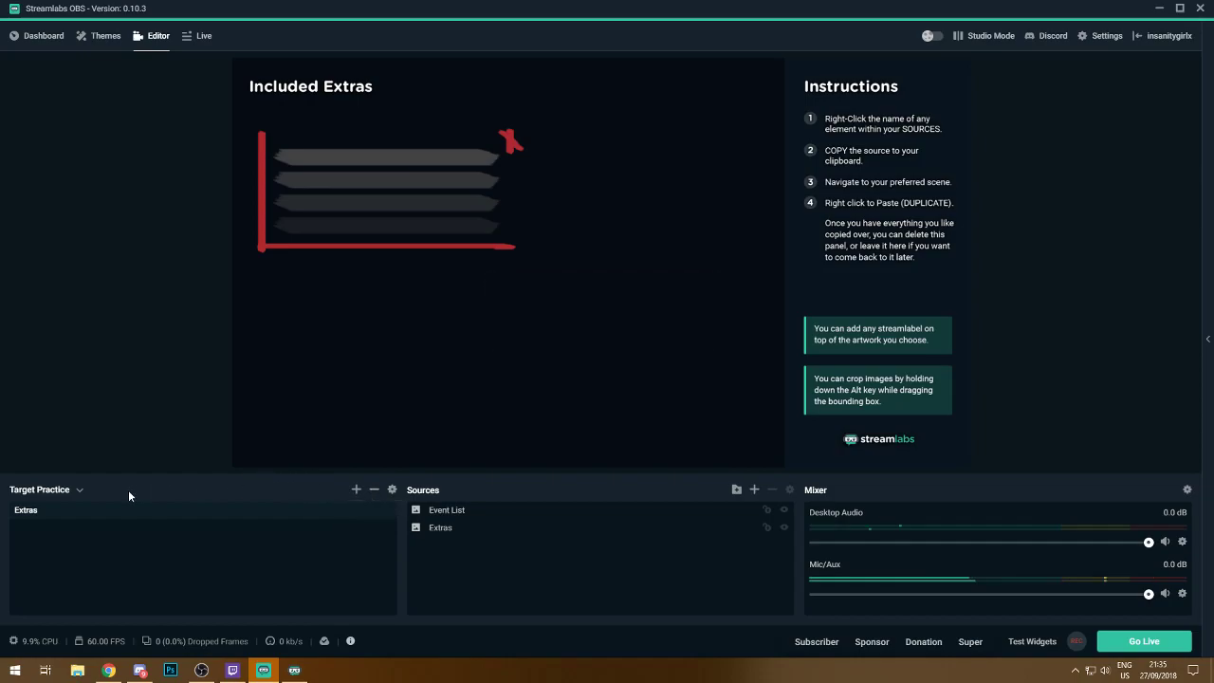
- Try to remove the remaining Extras scene from Target Practice
{"action": "right_click", "coordinate": [84, 517]}
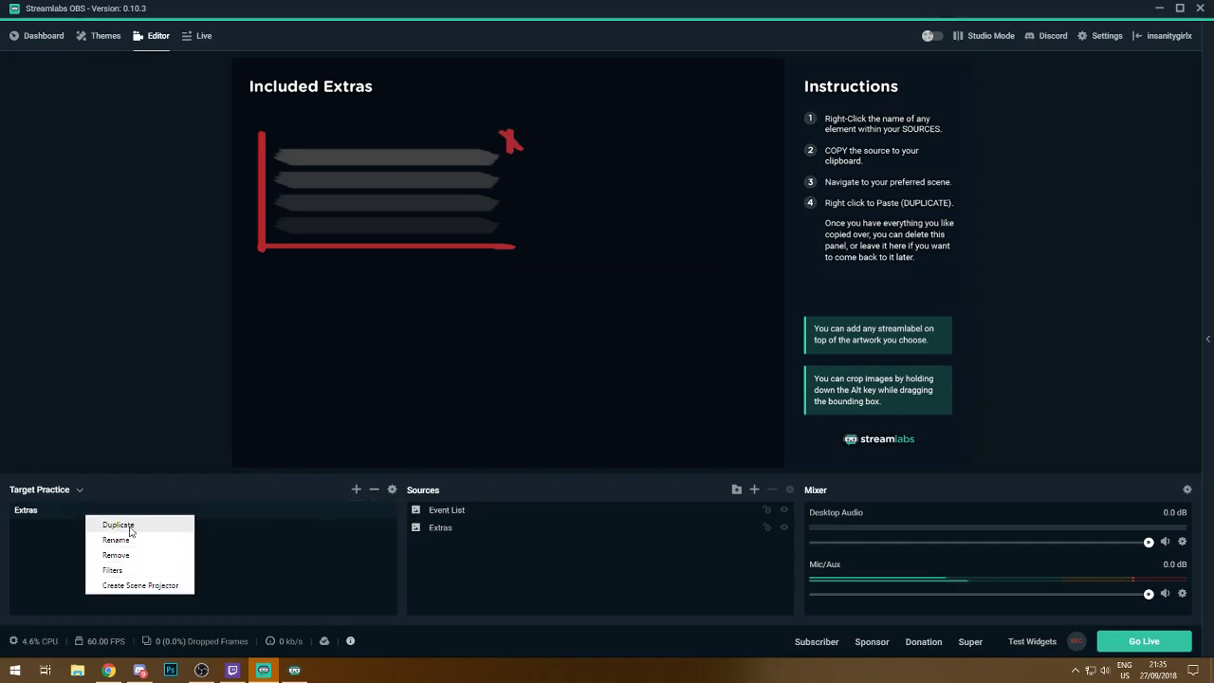
{"action": "left_click", "coordinate": [131, 555]}
{"action": "key", "text": "Return"}
{"action": "key", "text": "Return"}
- Delete the Target Practice scene collection from the scene collection manager and confirm the deletion
{"action": "left_click", "coordinate": [54, 491]}
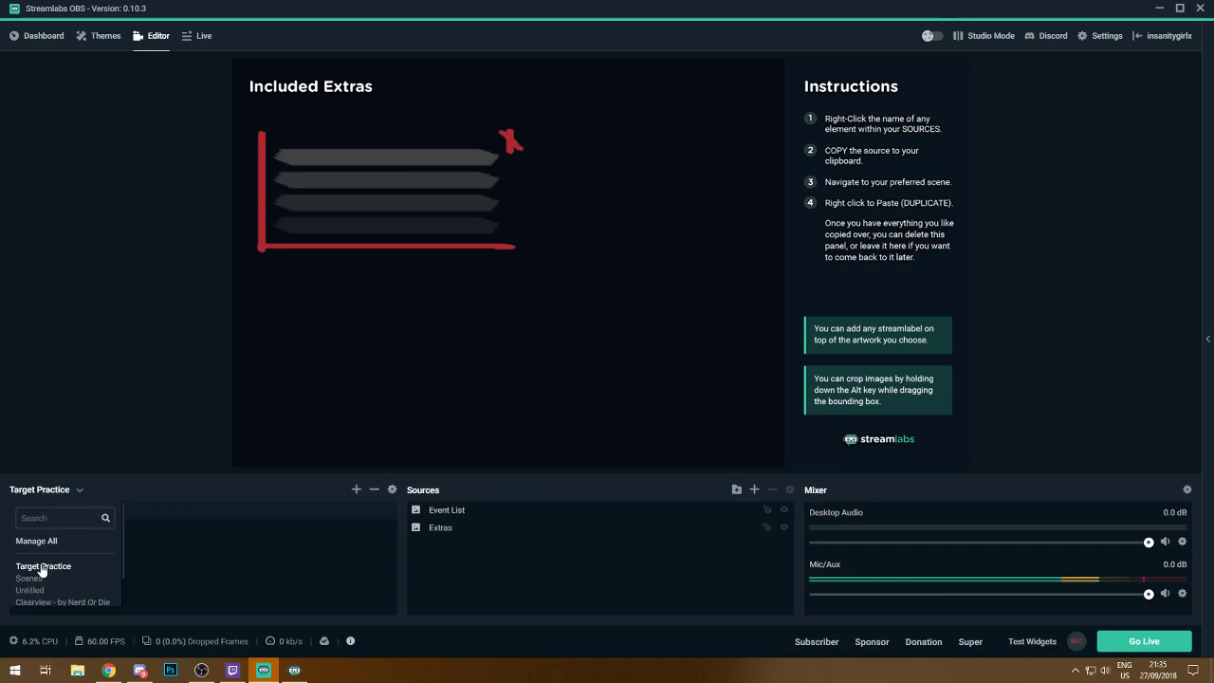
{"action": "left_click", "coordinate": [43, 546]}
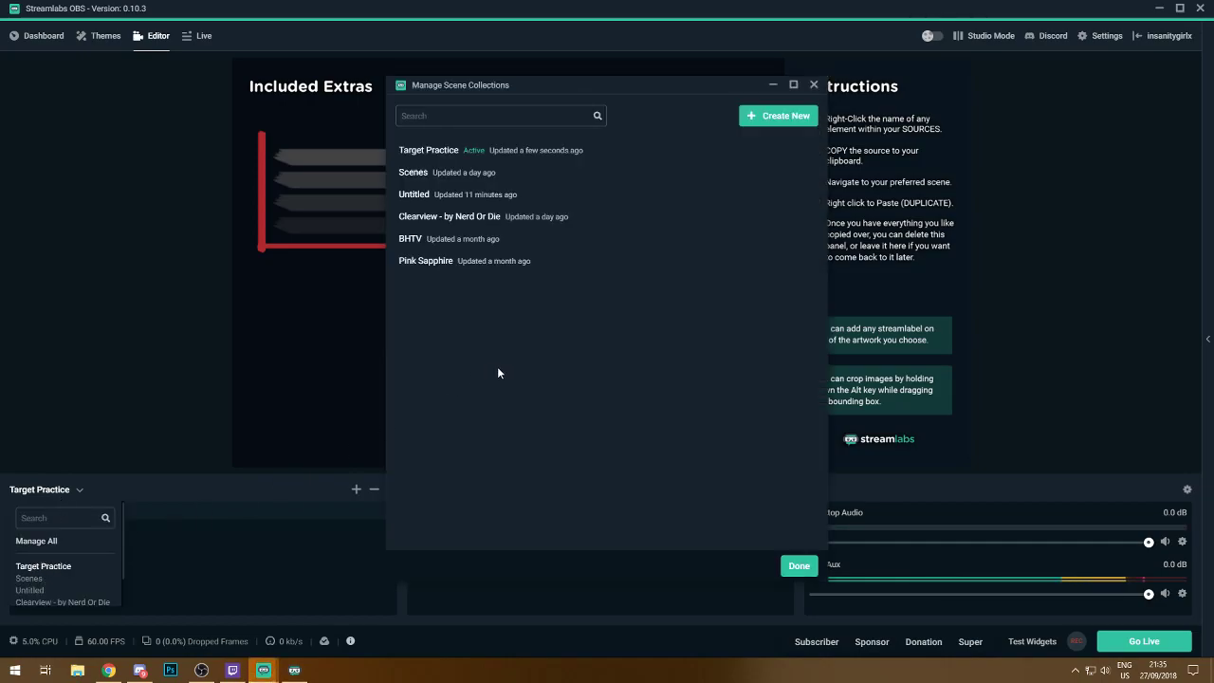
{"action": "left_click", "coordinate": [799, 152]}
{"action": "left_click", "coordinate": [642, 331]}
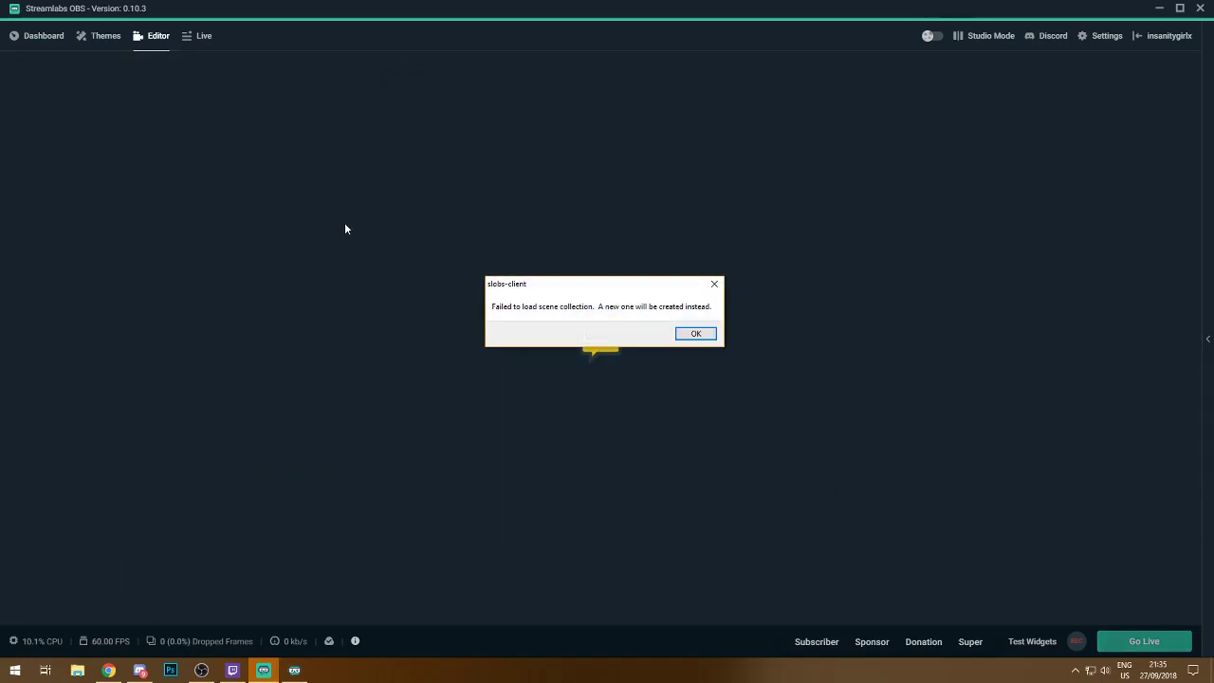
{"action": "key", "text": "Return"}
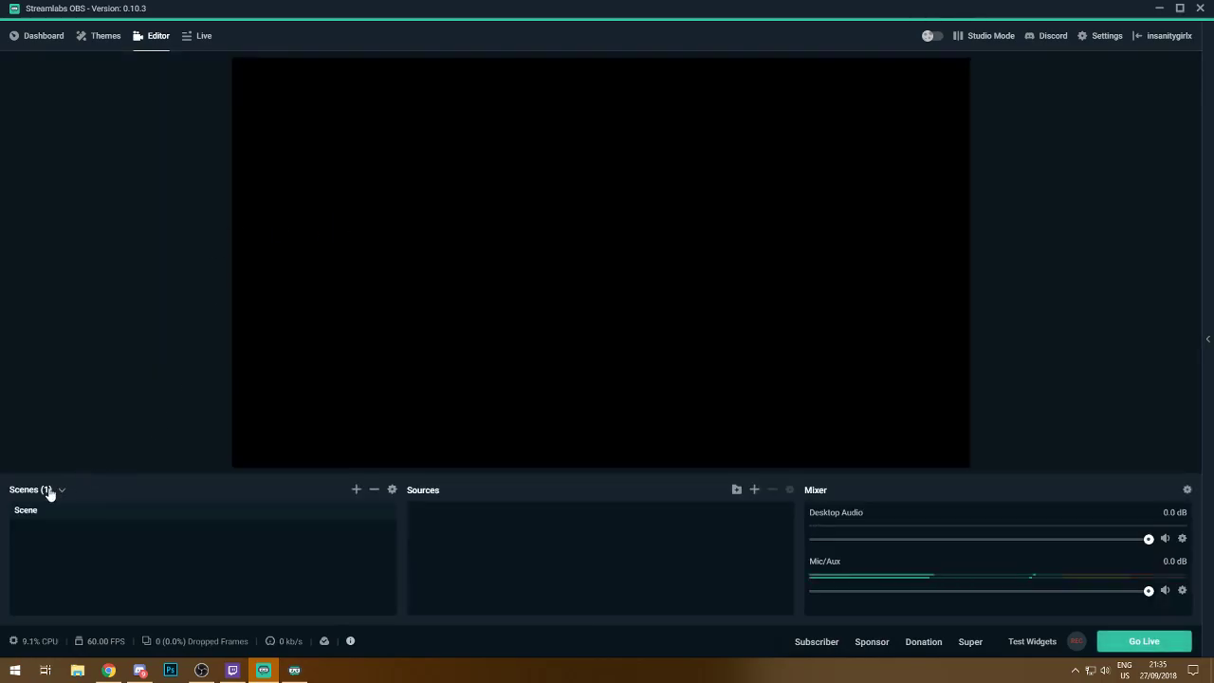
- Switch the editor to the Untitled scene collection
{"action": "left_click", "coordinate": [49, 490]}
{"action": "left_click", "coordinate": [28, 553]}
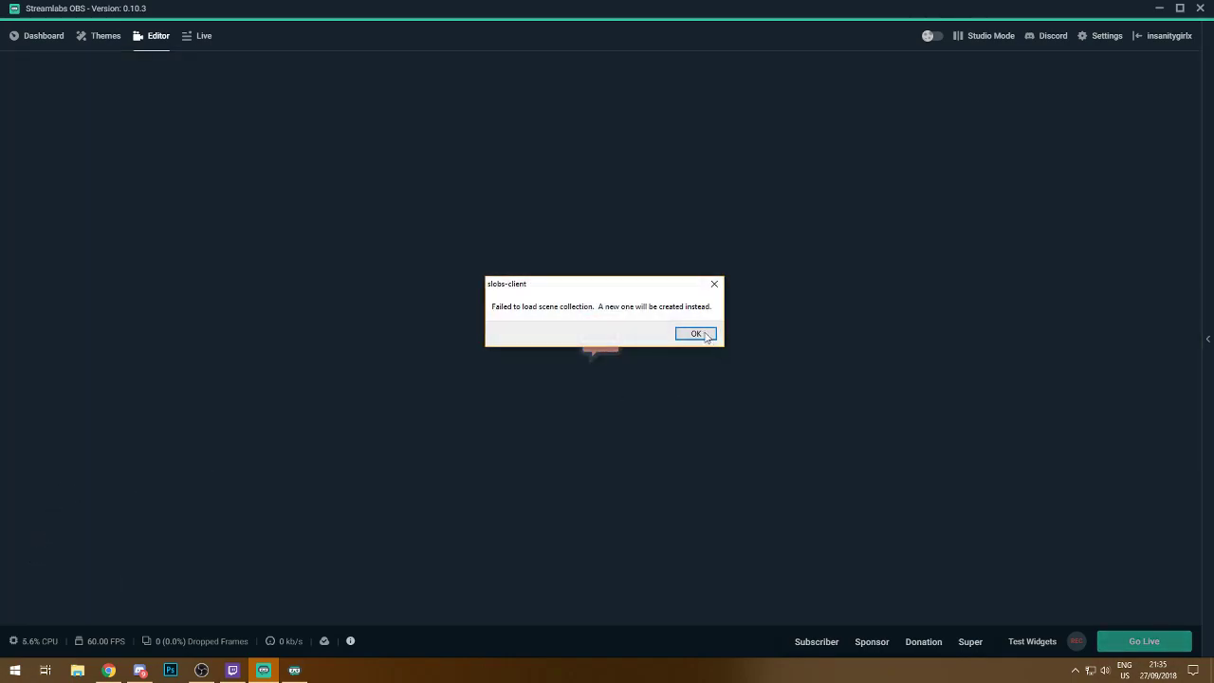
{"action": "left_click", "coordinate": [706, 337]}
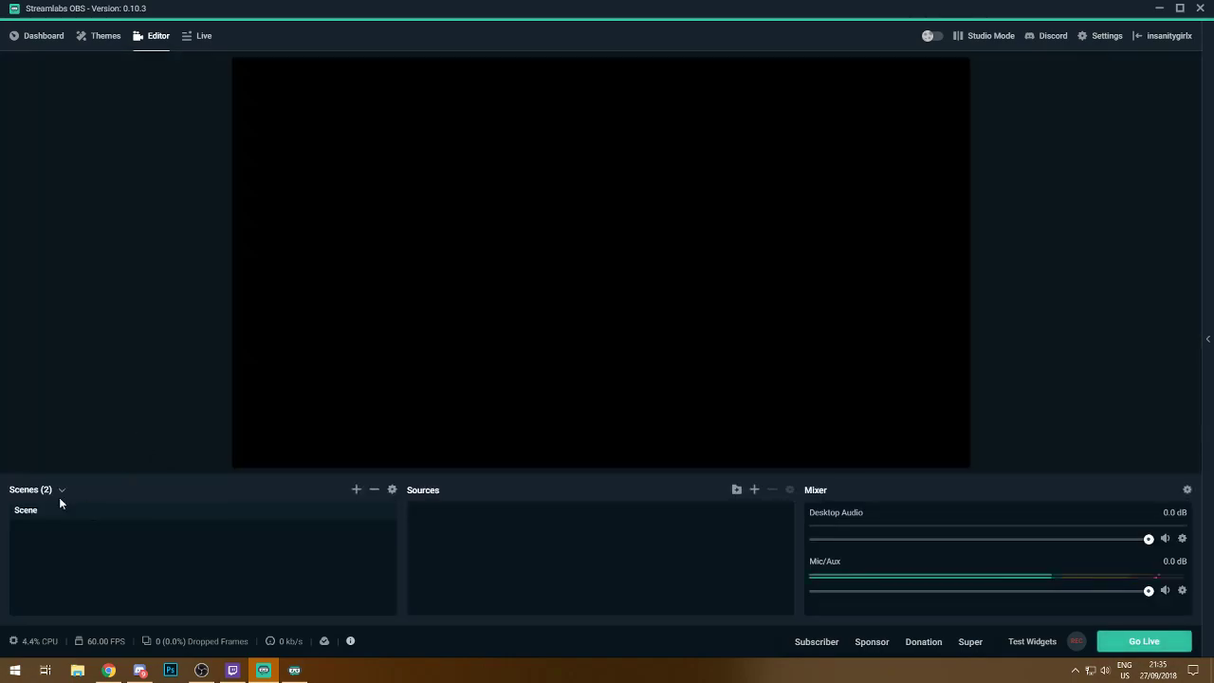
{"action": "left_click", "coordinate": [35, 489]}
{"action": "left_click", "coordinate": [37, 561]}
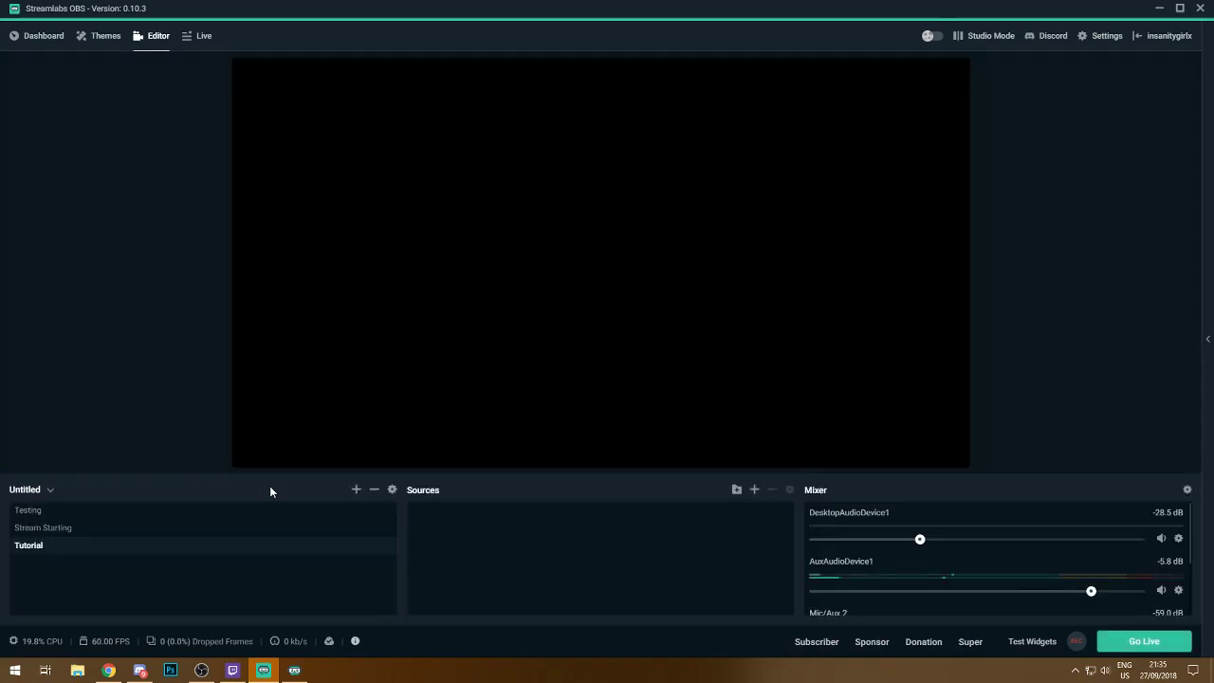
- Remove the Tutorial scene from the Untitled collection and look through the Testing scene's sources
{"action": "left_click", "coordinate": [374, 489]}
{"action": "left_click", "coordinate": [640, 337]}
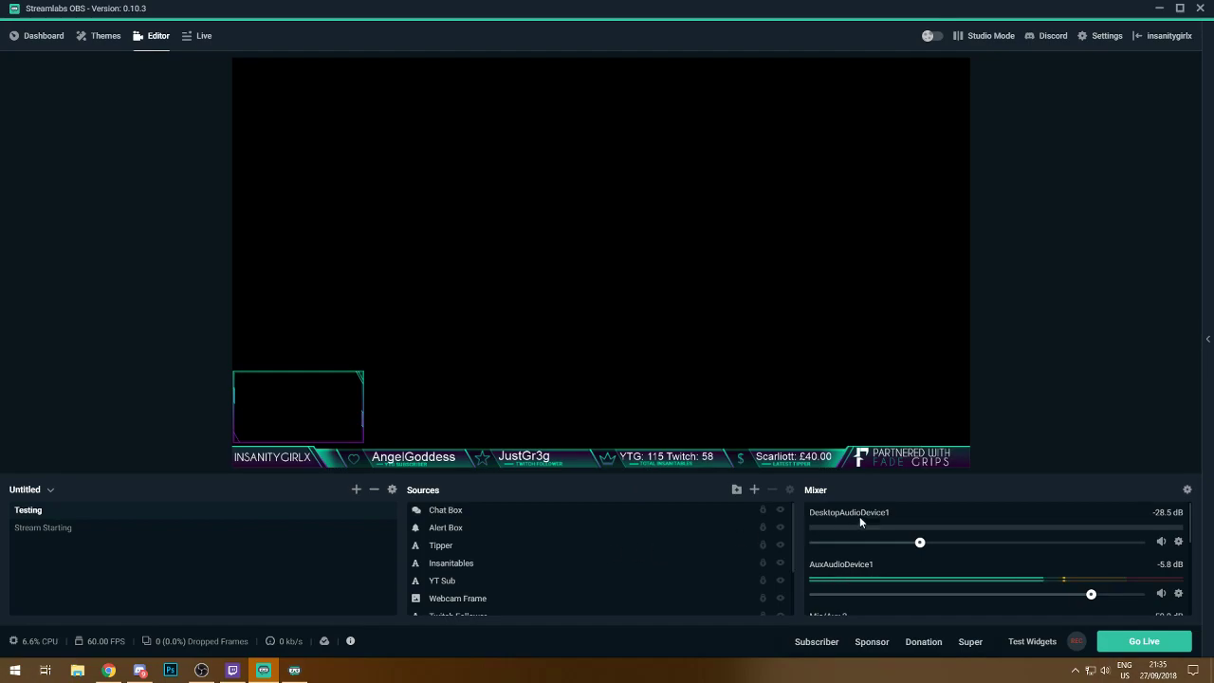
{"action": "scroll", "coordinate": [550, 574], "scroll_direction": "down", "scroll_amount": 2}
{"action": "scroll", "coordinate": [550, 574], "scroll_direction": "up", "scroll_amount": 3}
{"action": "left_click", "coordinate": [436, 510]}
{"action": "left_click", "coordinate": [754, 489]}
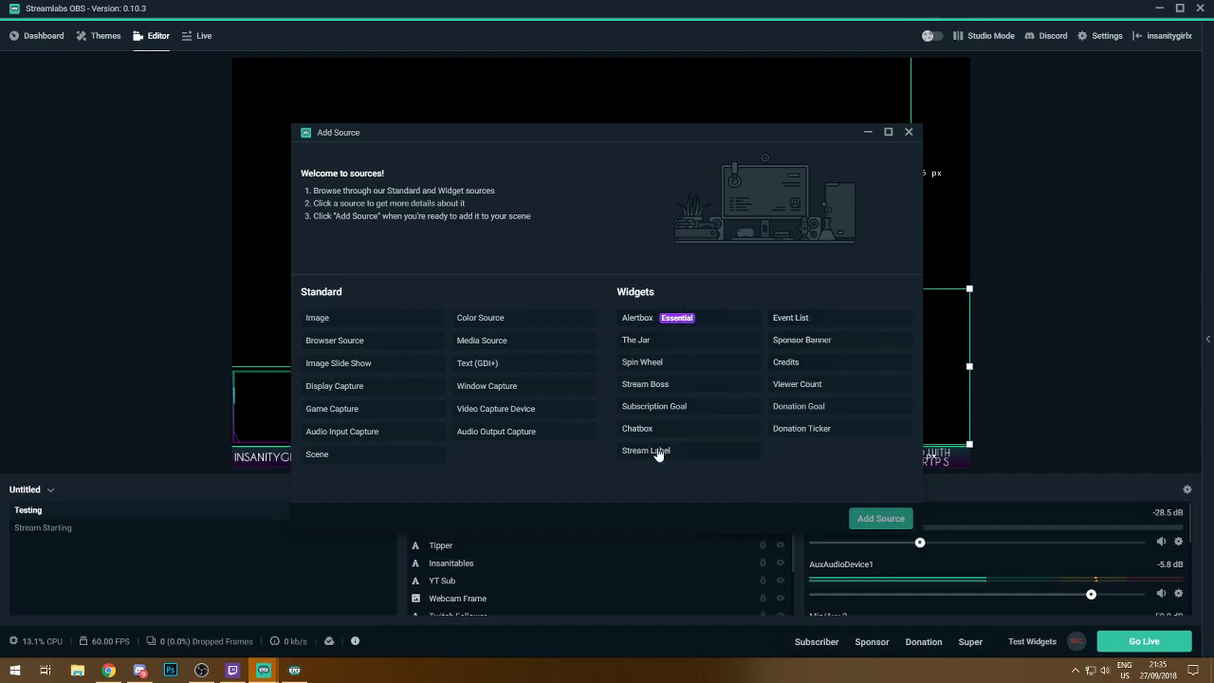
{"action": "left_click", "coordinate": [668, 427]}
{"action": "left_click", "coordinate": [880, 518]}
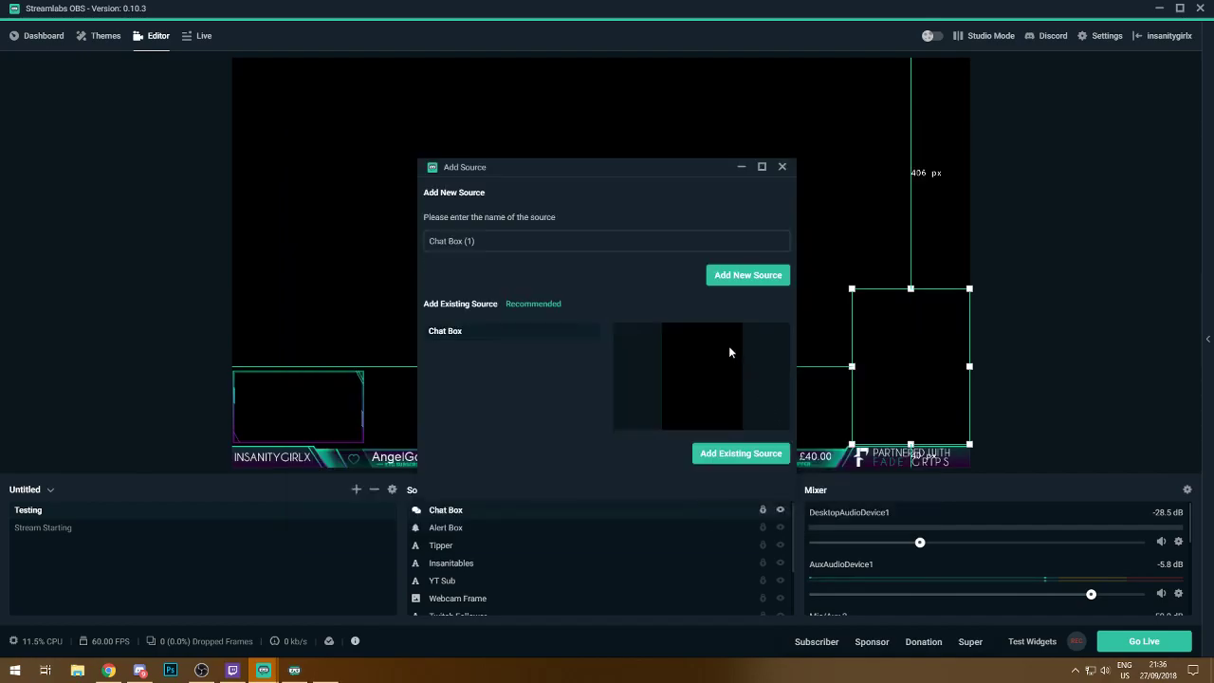
{"action": "left_click", "coordinate": [783, 167]}
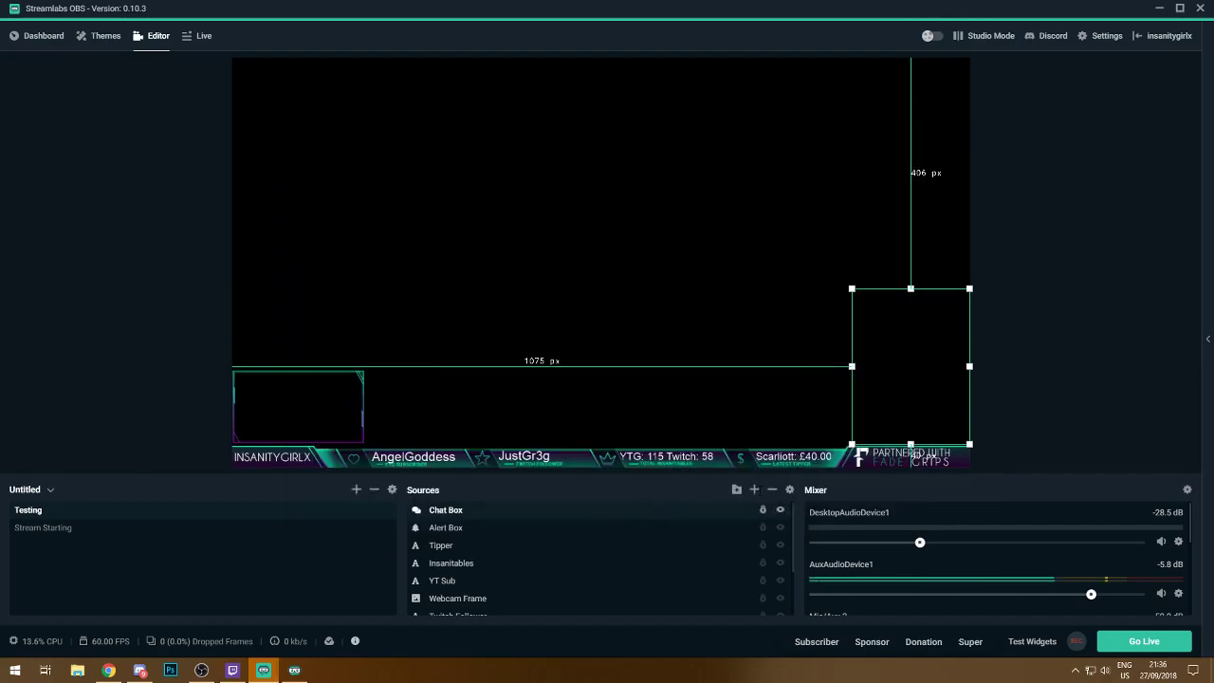
- Add The Jar widget as a new source in the Testing scene, keeping its suggested name
{"action": "left_click", "coordinate": [754, 489]}
{"action": "left_click", "coordinate": [648, 345]}
{"action": "left_click", "coordinate": [878, 514]}
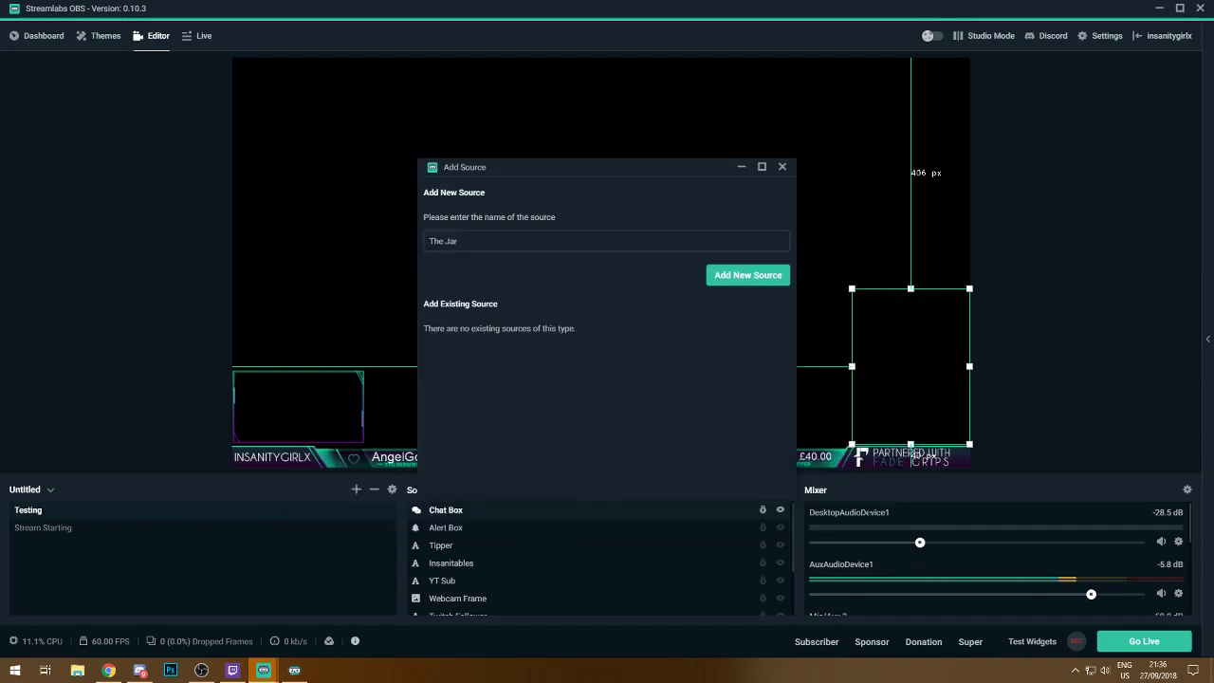
{"action": "left_click", "coordinate": [776, 275]}
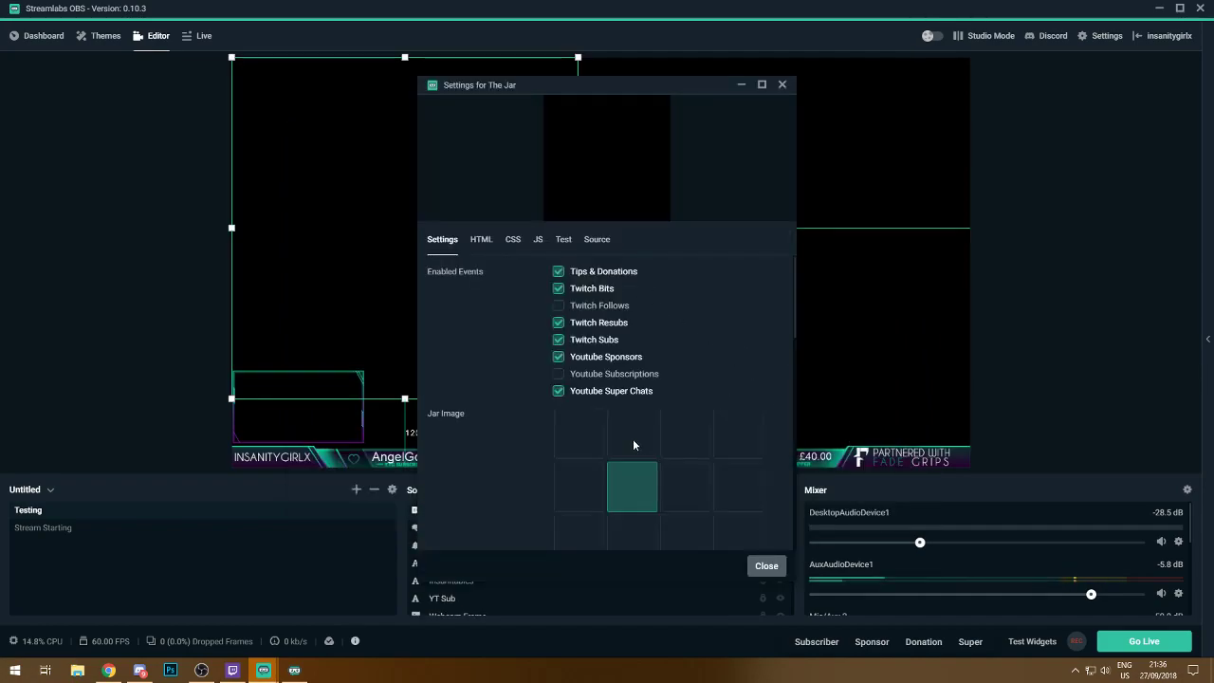
- Set The Jar's image to the champagne flute, and remove The Jar from the Testing scene after closing its settings
{"action": "scroll", "coordinate": [754, 388], "scroll_direction": "down", "scroll_amount": 2}
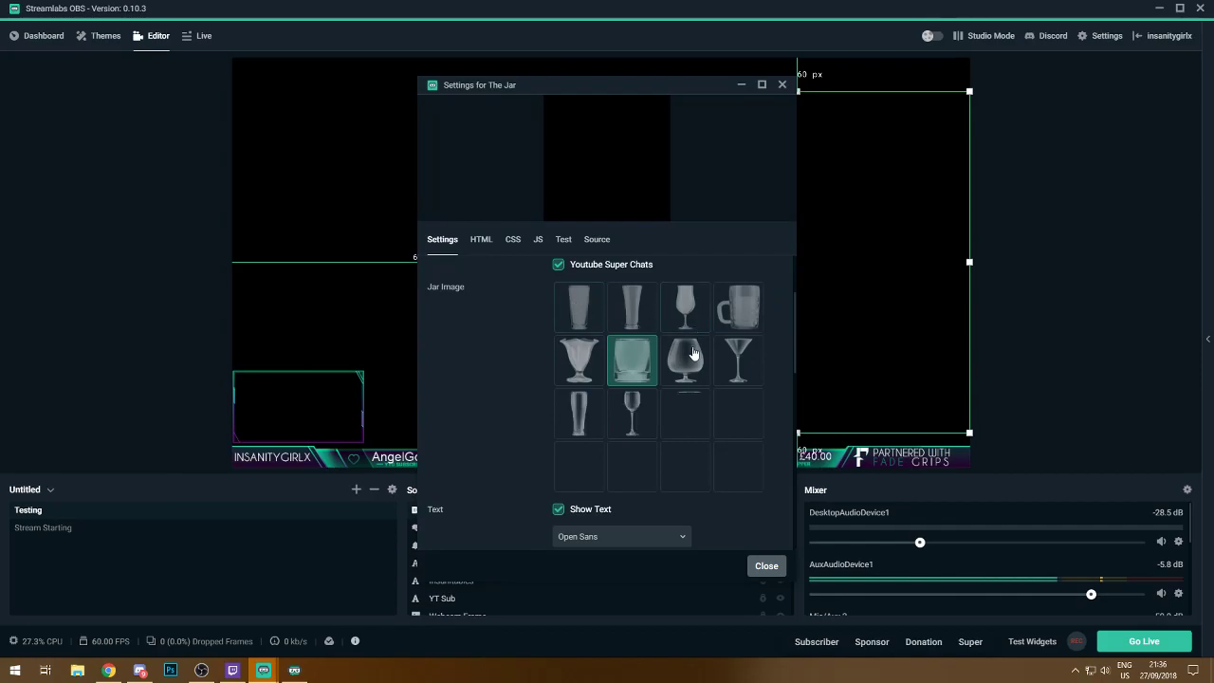
{"action": "left_click", "coordinate": [745, 414]}
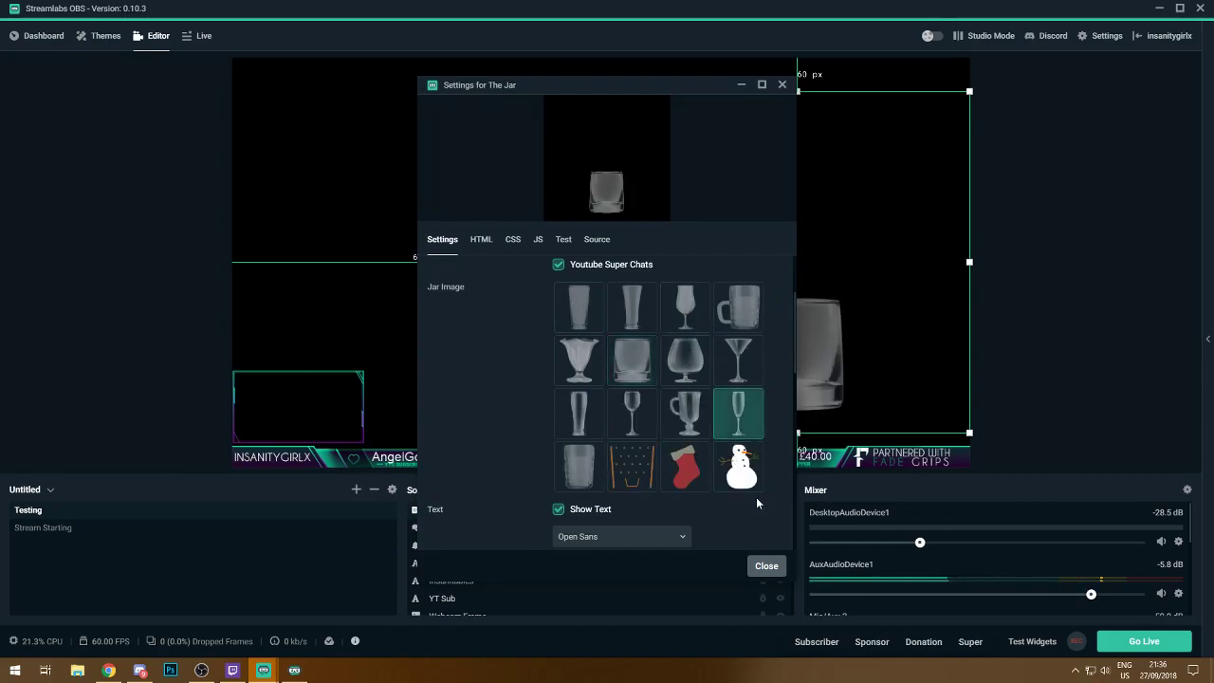
{"action": "scroll", "coordinate": [740, 538], "scroll_direction": "down", "scroll_amount": 4}
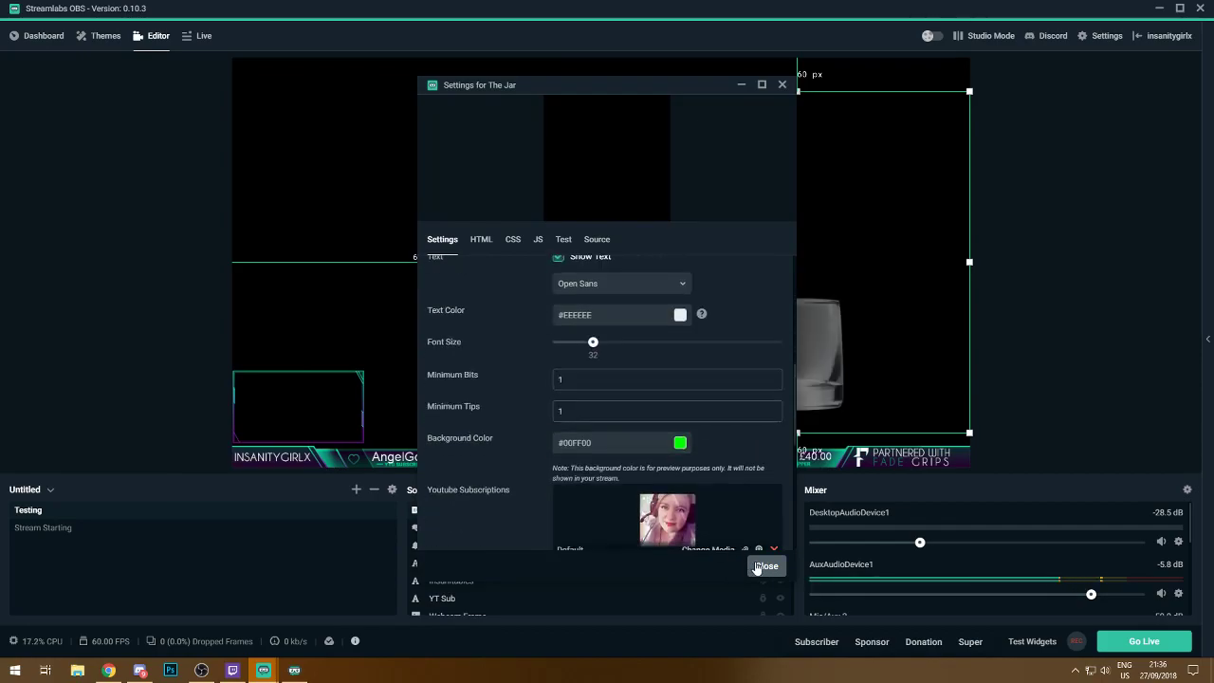
{"action": "left_click", "coordinate": [765, 565]}
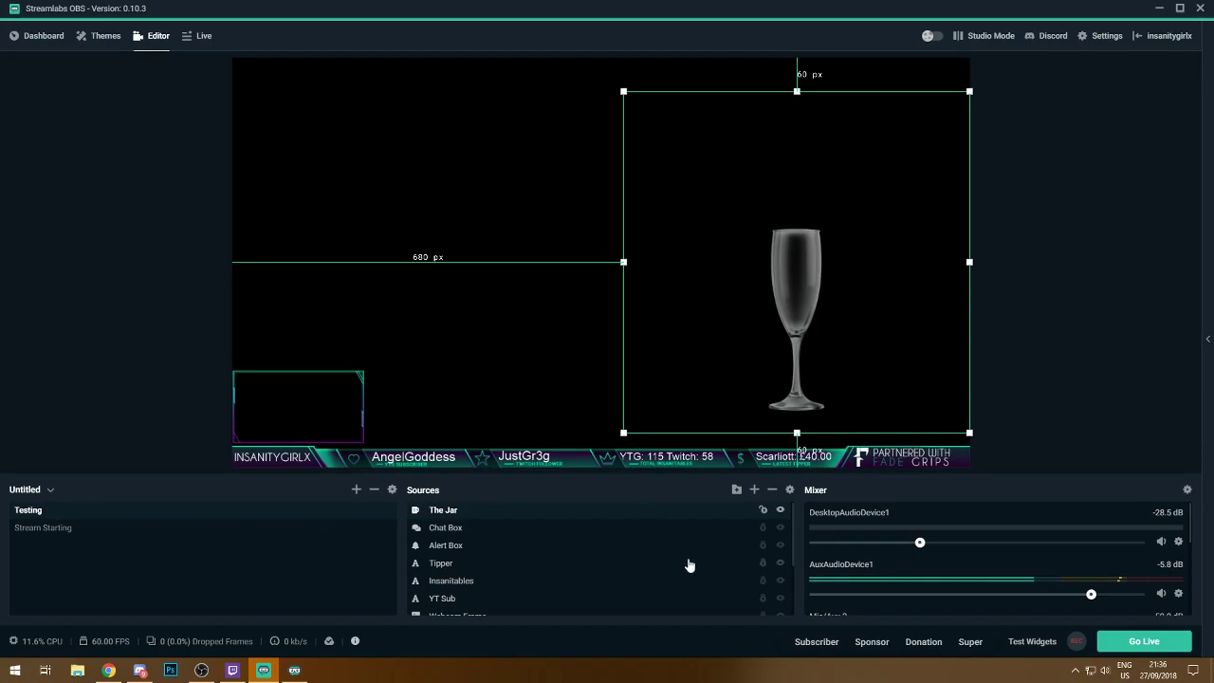
{"action": "left_click", "coordinate": [773, 489]}
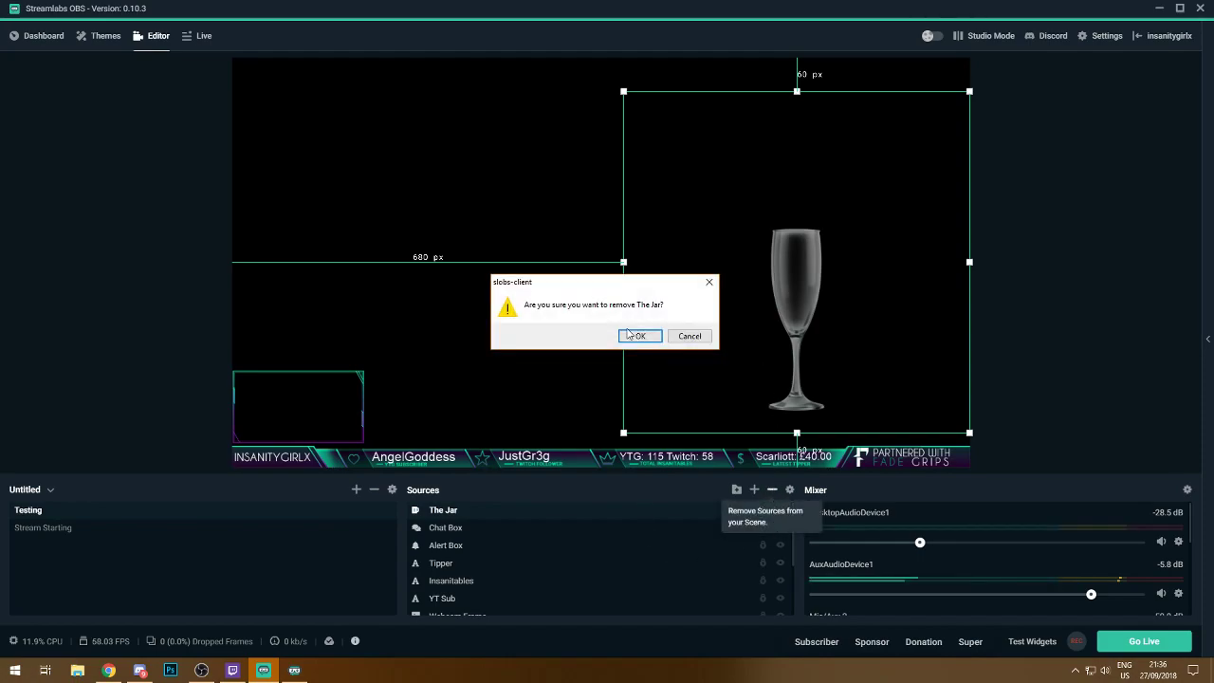
{"action": "left_click", "coordinate": [638, 333]}
- Add the Viewer Count widget as a new source and move its settings window clear of the widget preview
{"action": "left_click", "coordinate": [754, 489]}
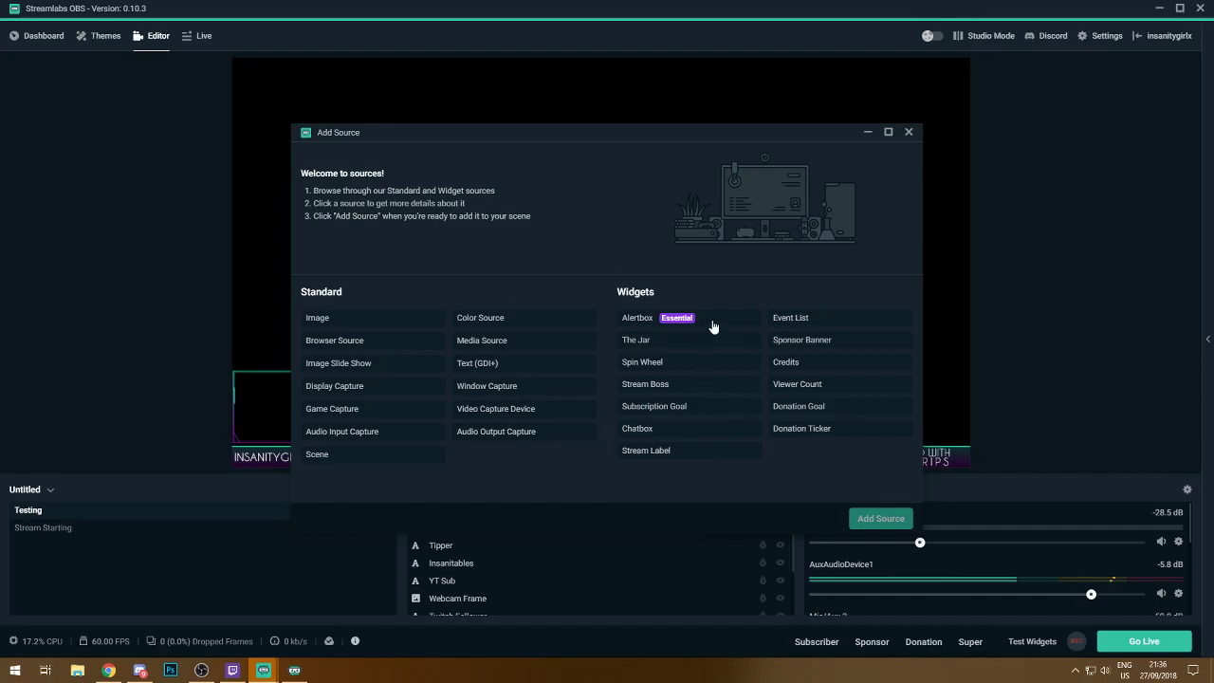
{"action": "left_click", "coordinate": [835, 384]}
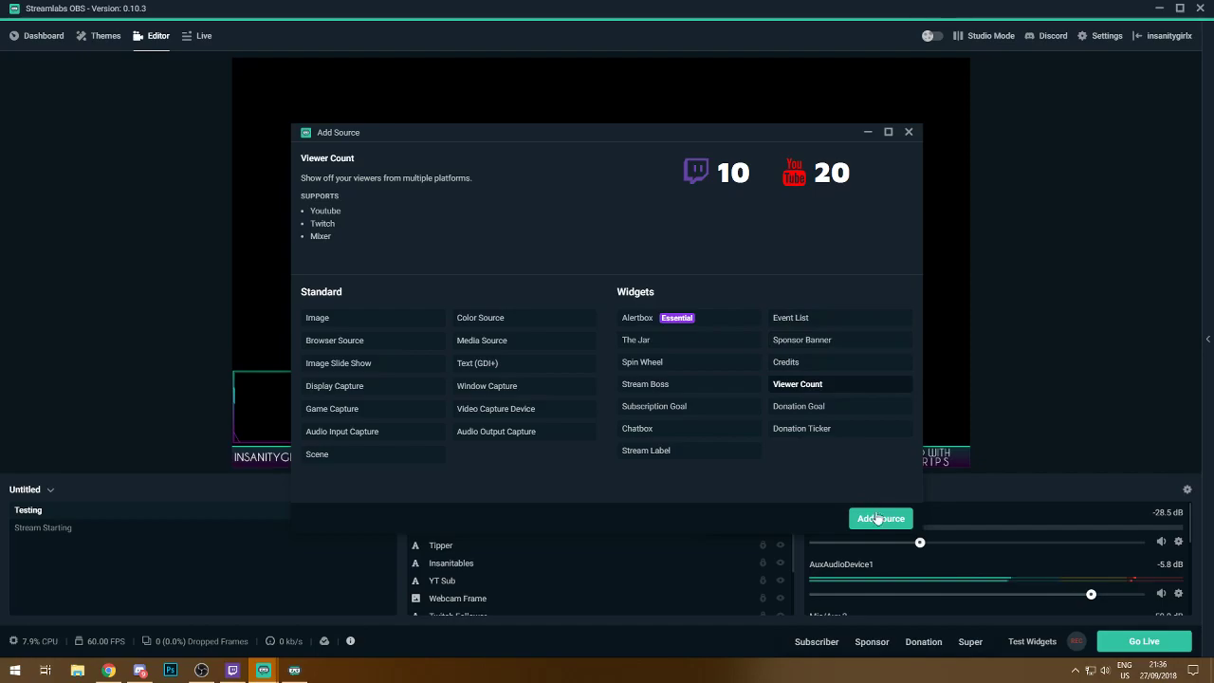
{"action": "left_click", "coordinate": [881, 518]}
{"action": "left_click", "coordinate": [720, 276]}
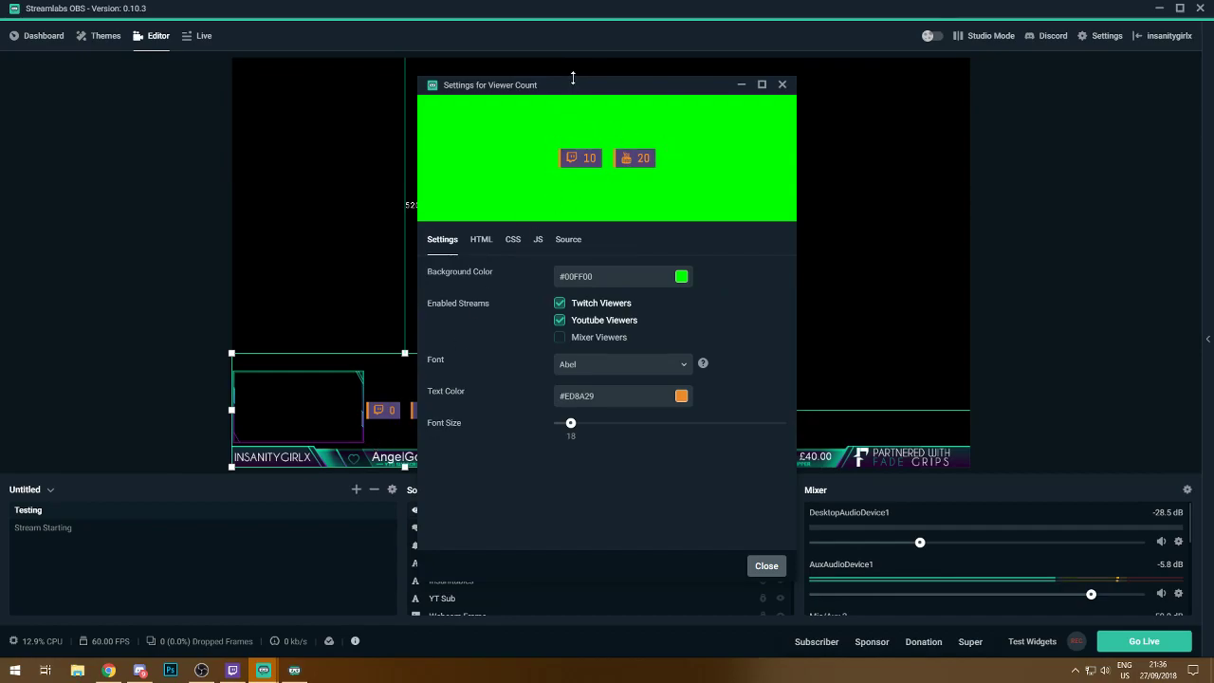
{"action": "left_click_drag", "start_coordinate": [574, 81], "coordinate": [753, 111]}
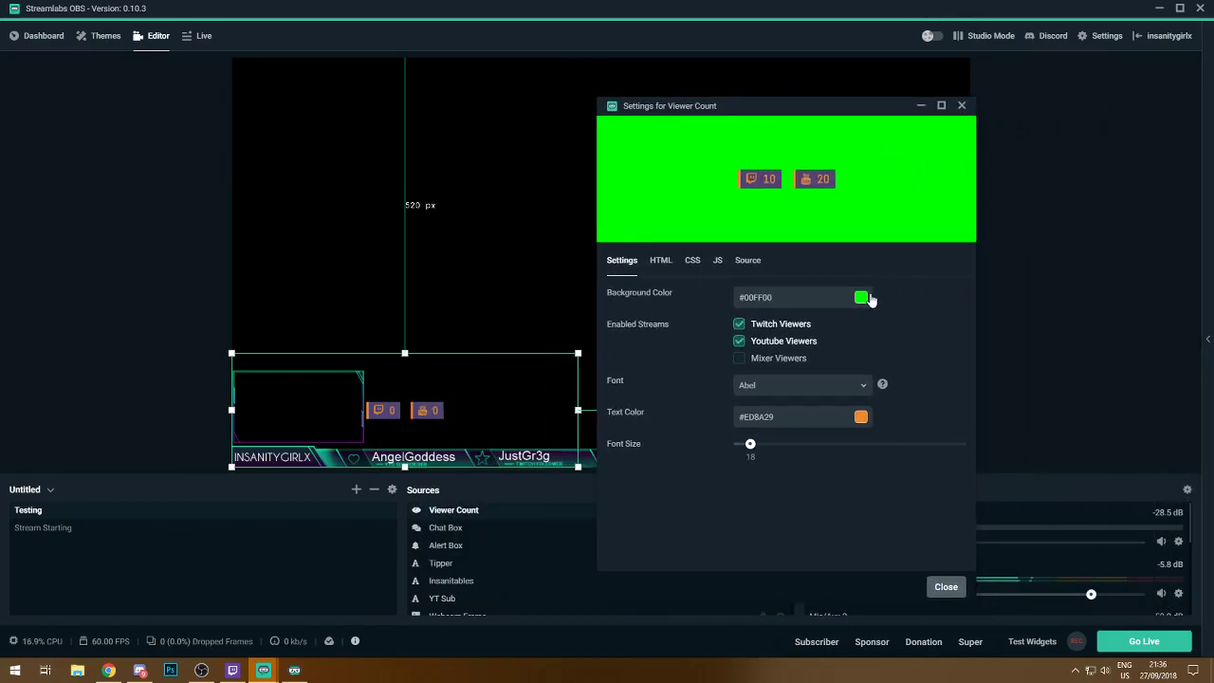
- Set the Viewer Count text color to the green #0BAF63, keeping the Abel font
{"action": "left_click", "coordinate": [860, 418]}
{"action": "left_click", "coordinate": [777, 534]}
{"action": "left_click_drag", "start_coordinate": [824, 474], "coordinate": [857, 461]}
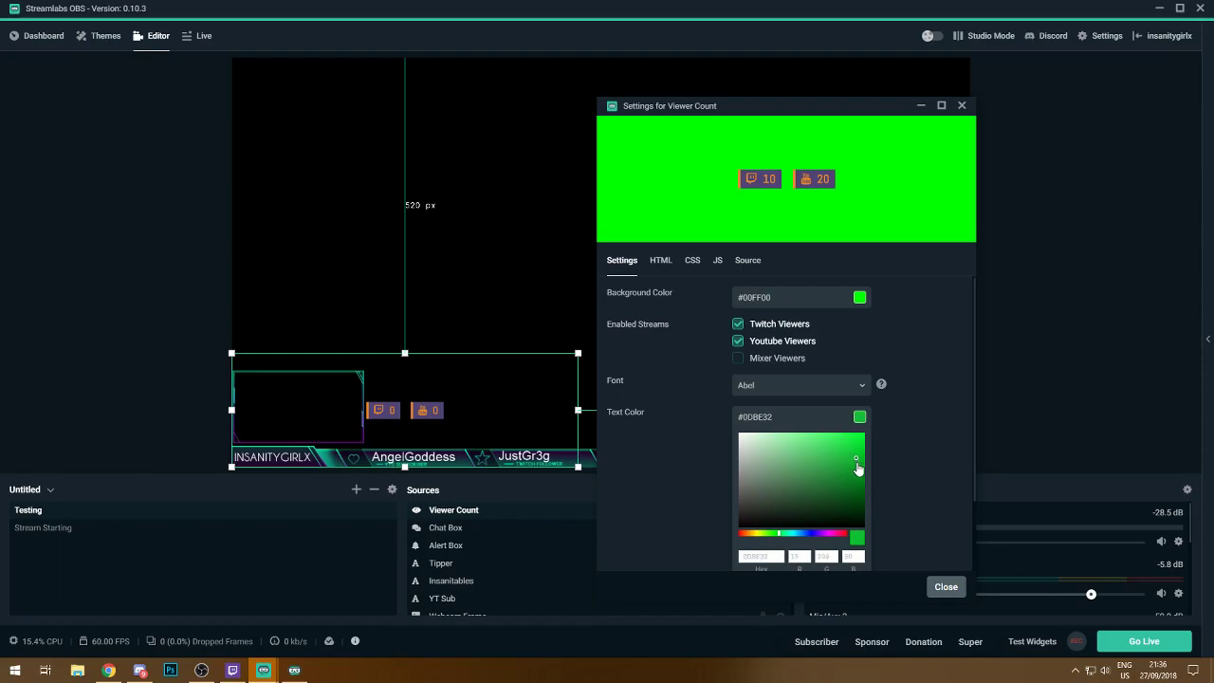
{"action": "left_click", "coordinate": [863, 384]}
{"action": "left_click", "coordinate": [914, 406]}
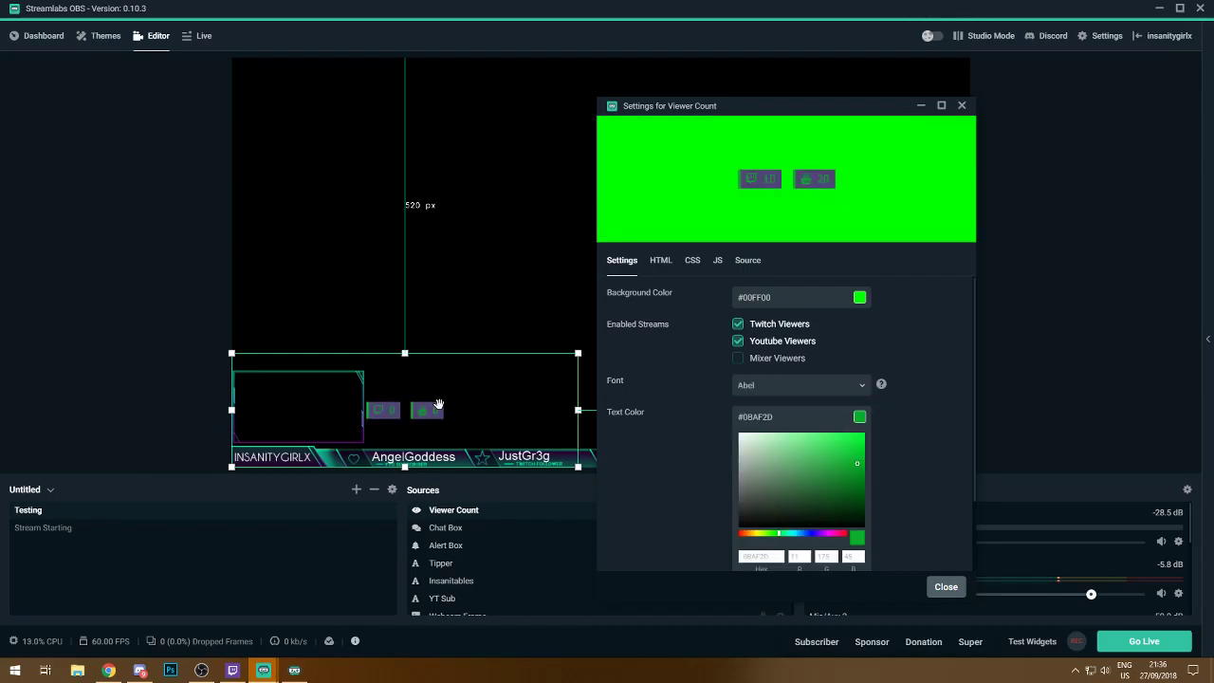
{"action": "left_click", "coordinate": [800, 534]}
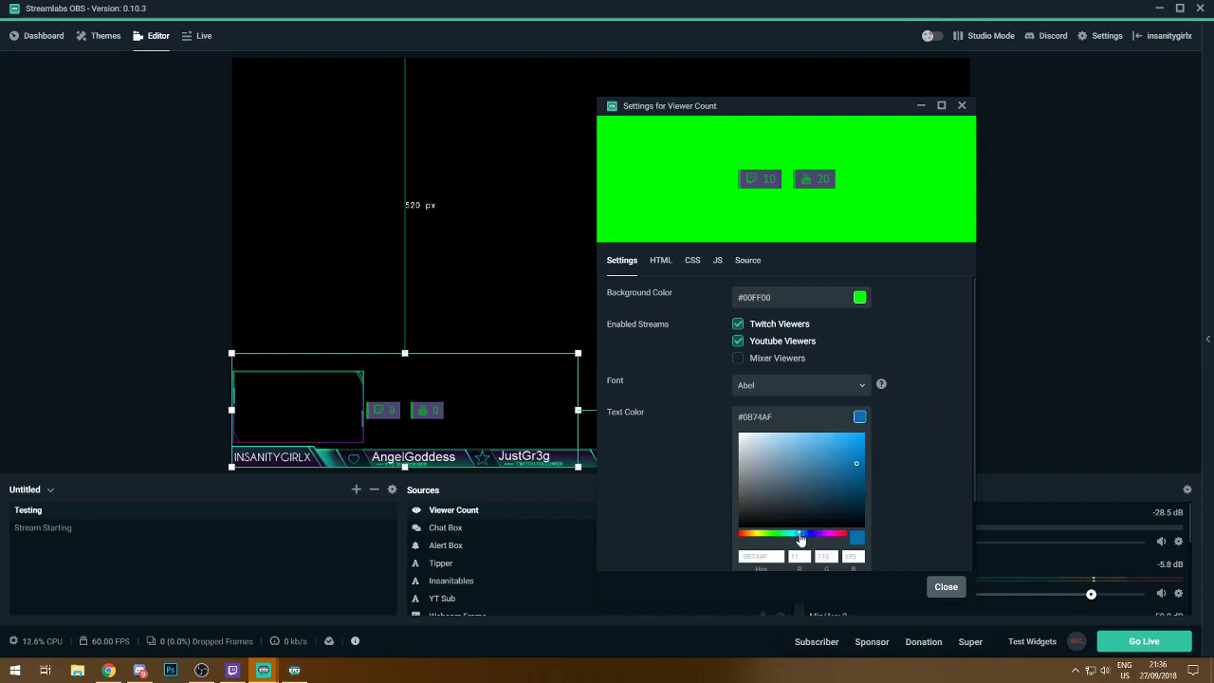
{"action": "left_click_drag", "start_coordinate": [799, 538], "coordinate": [795, 539]}
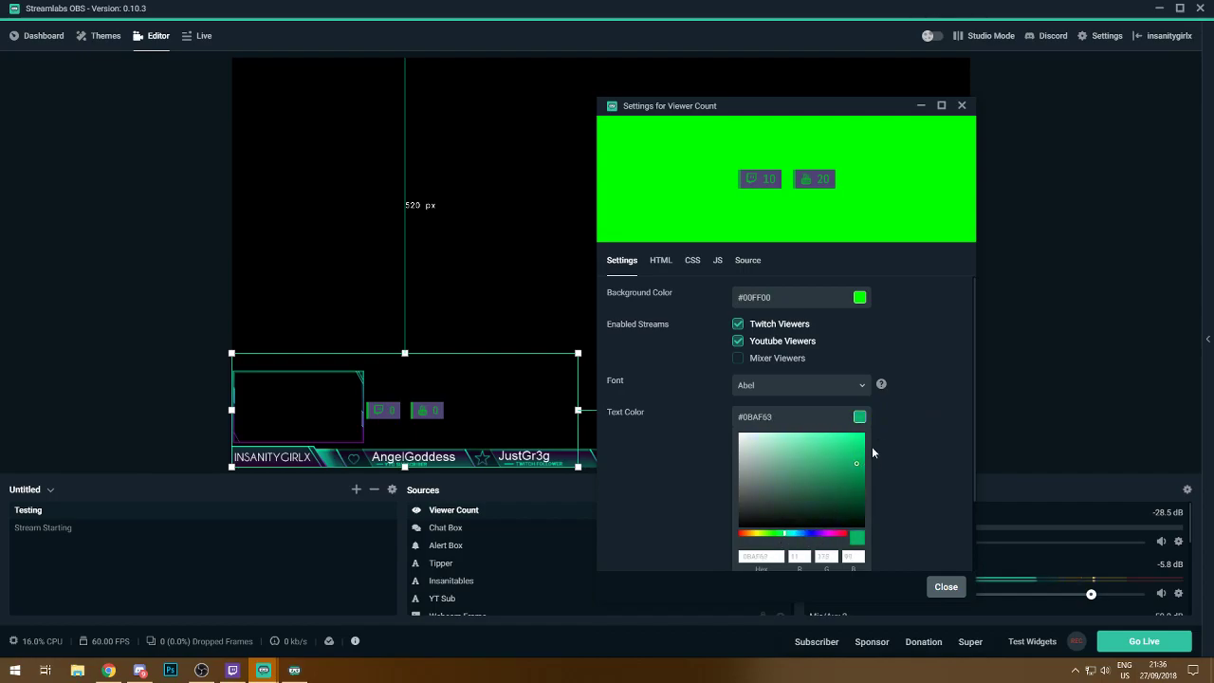
{"action": "left_click", "coordinate": [851, 393]}
{"action": "left_click", "coordinate": [861, 401]}
{"action": "scroll", "coordinate": [891, 474], "scroll_direction": "down", "scroll_amount": 1}
{"action": "scroll", "coordinate": [704, 539], "scroll_direction": "up", "scroll_amount": 1}
- Examine the Viewer Count widget's custom HTML, CSS and source settings, and close them without changes
{"action": "left_click", "coordinate": [661, 266]}
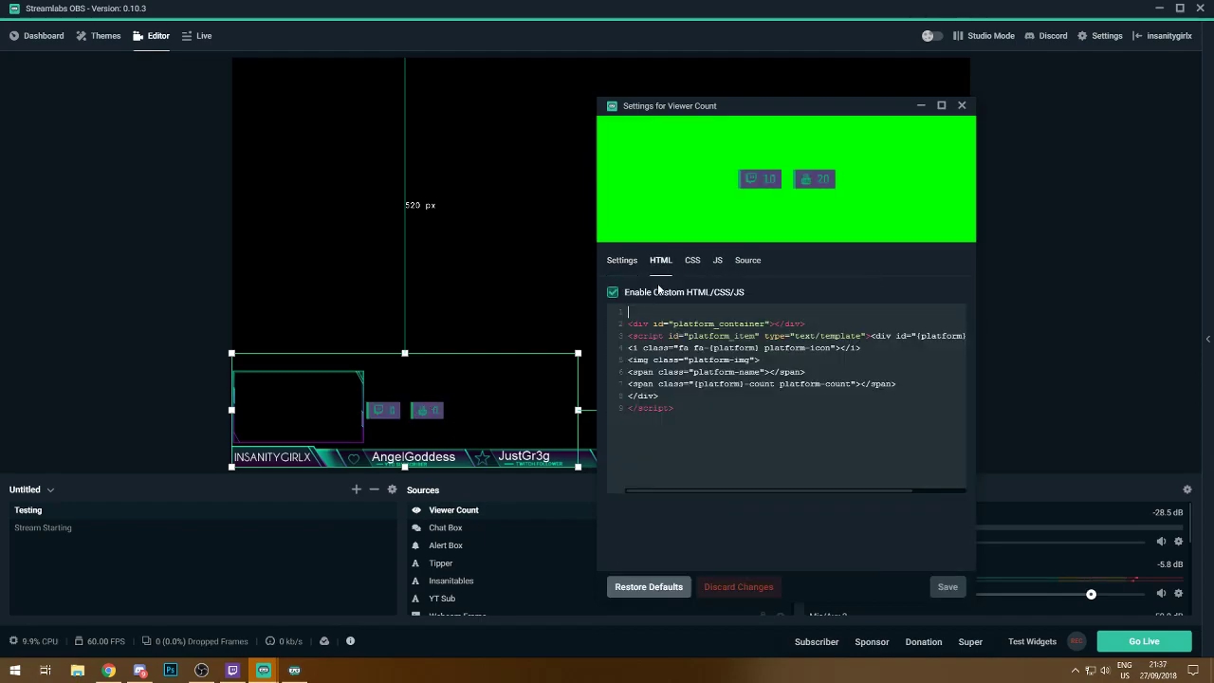
{"action": "left_click", "coordinate": [622, 268]}
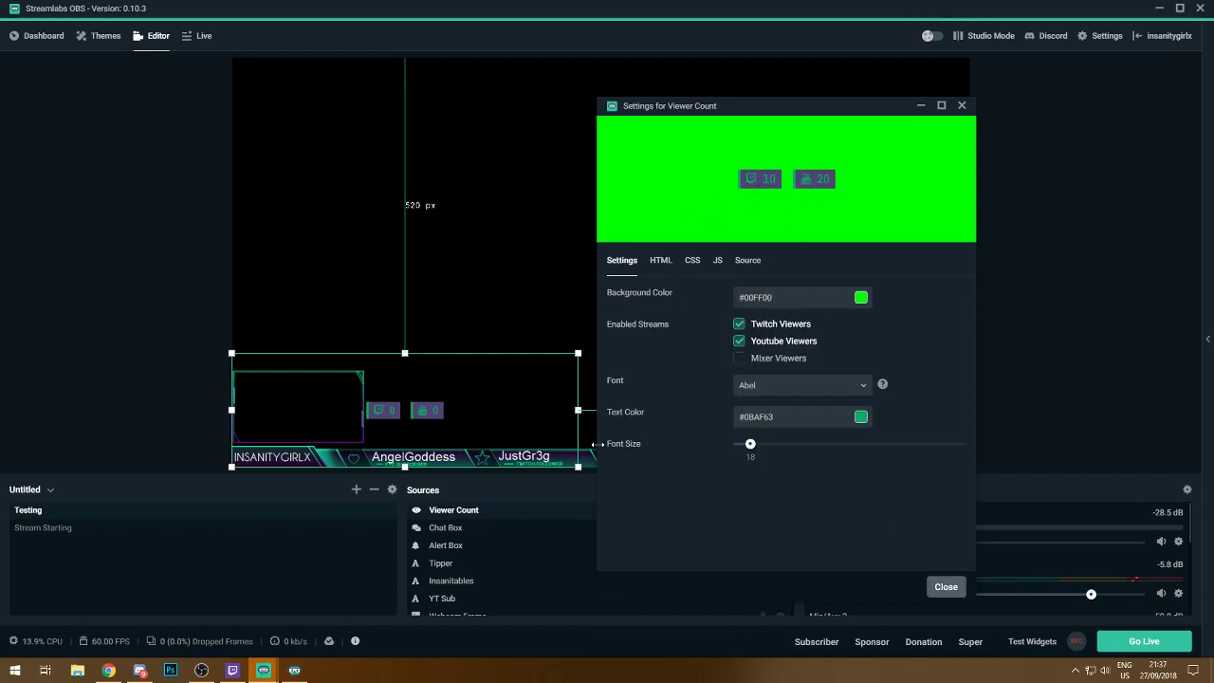
{"action": "left_click", "coordinate": [748, 260]}
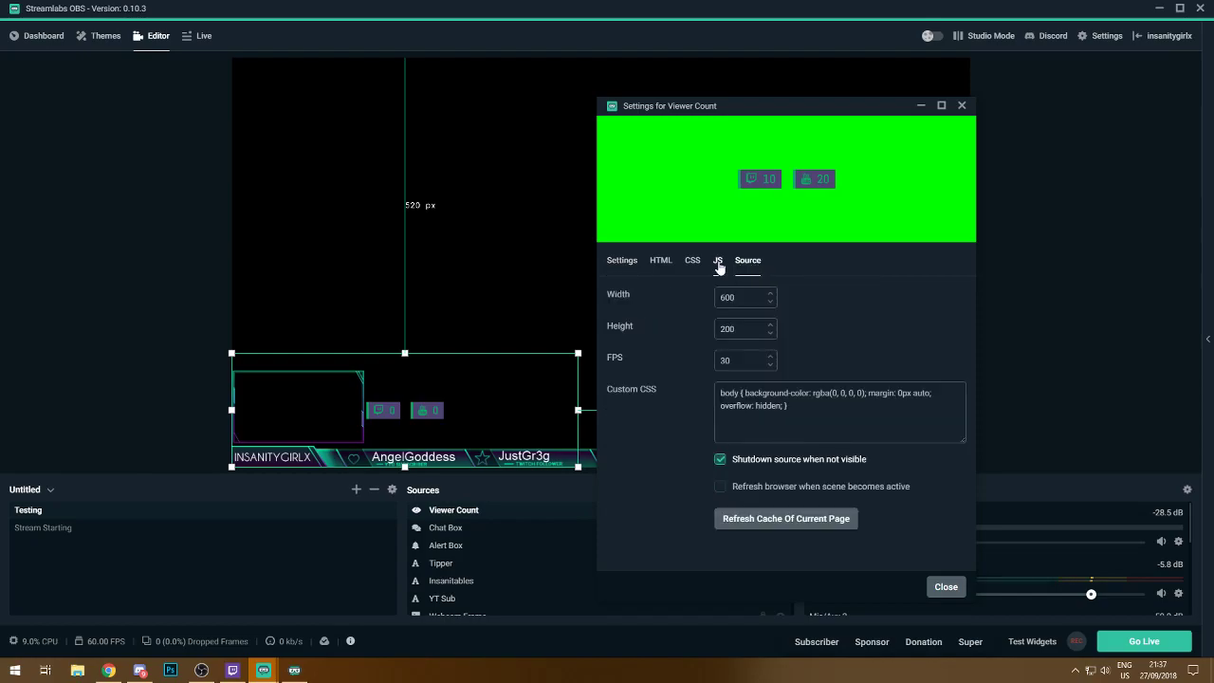
{"action": "left_click", "coordinate": [693, 262]}
{"action": "scroll", "coordinate": [695, 382], "scroll_direction": "down", "scroll_amount": 10}
{"action": "scroll", "coordinate": [742, 427], "scroll_direction": "up", "scroll_amount": 10}
{"action": "scroll", "coordinate": [740, 422], "scroll_direction": "down", "scroll_amount": 6}
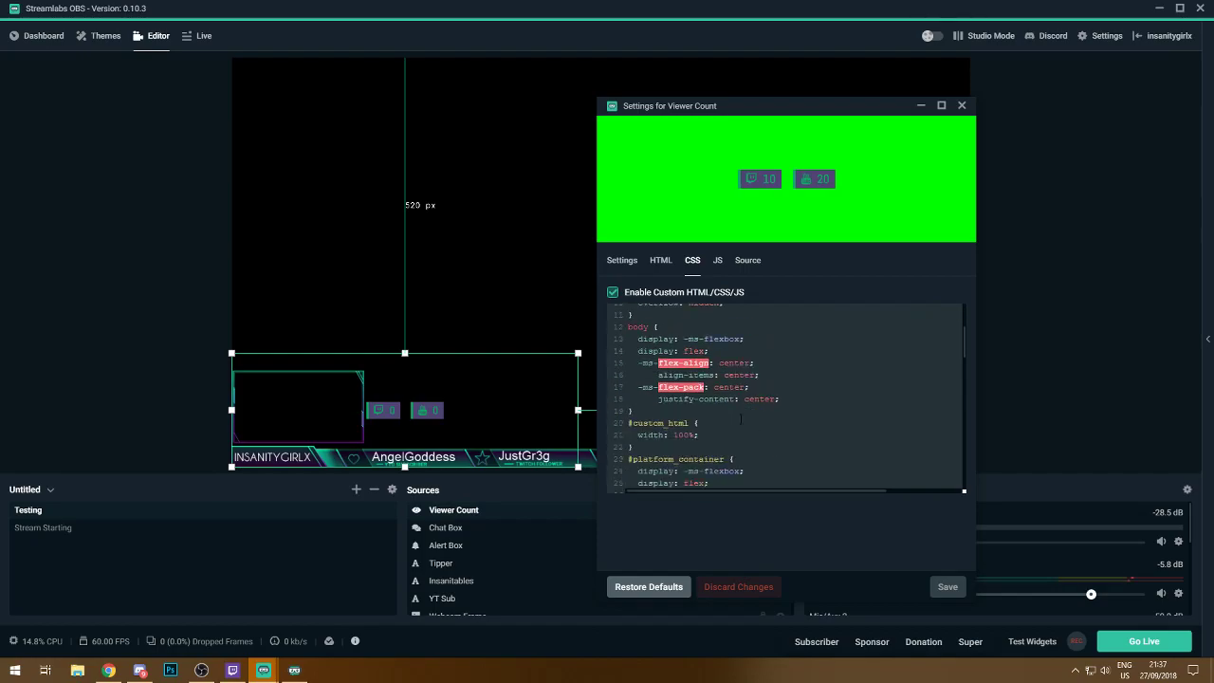
{"action": "left_click", "coordinate": [664, 261]}
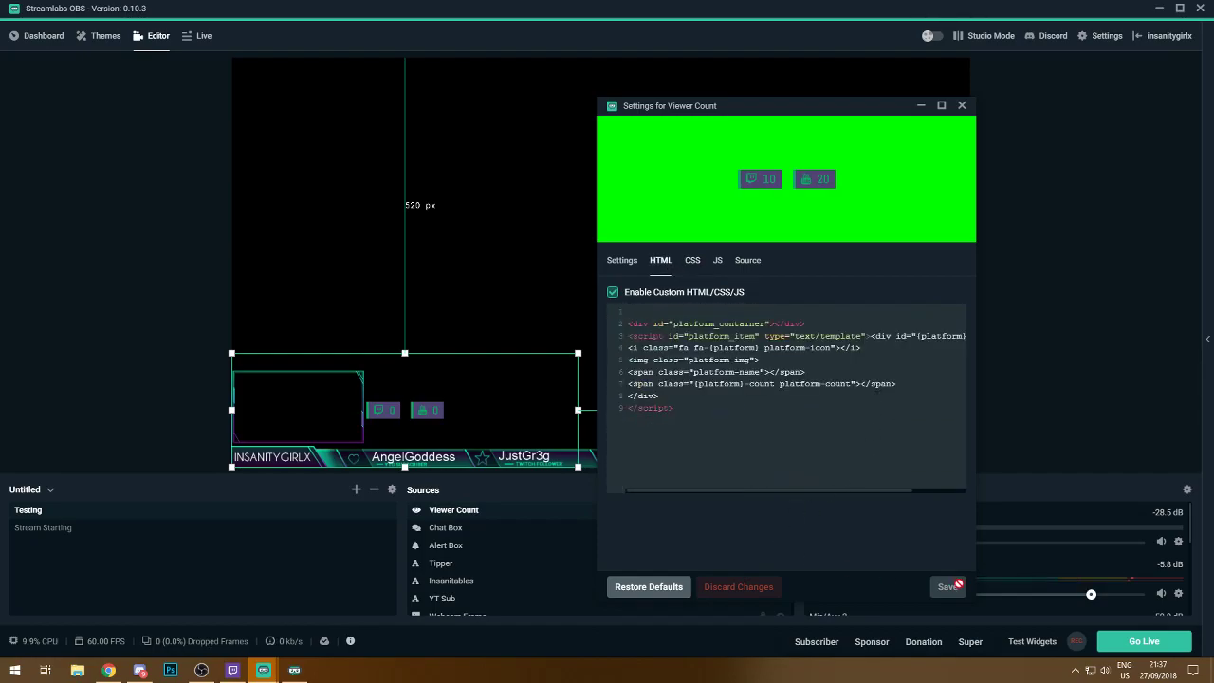
{"action": "left_click", "coordinate": [963, 104]}
- Remove the Viewer Count source from the Testing scene
{"action": "left_click", "coordinate": [453, 510]}
{"action": "left_click", "coordinate": [772, 490]}
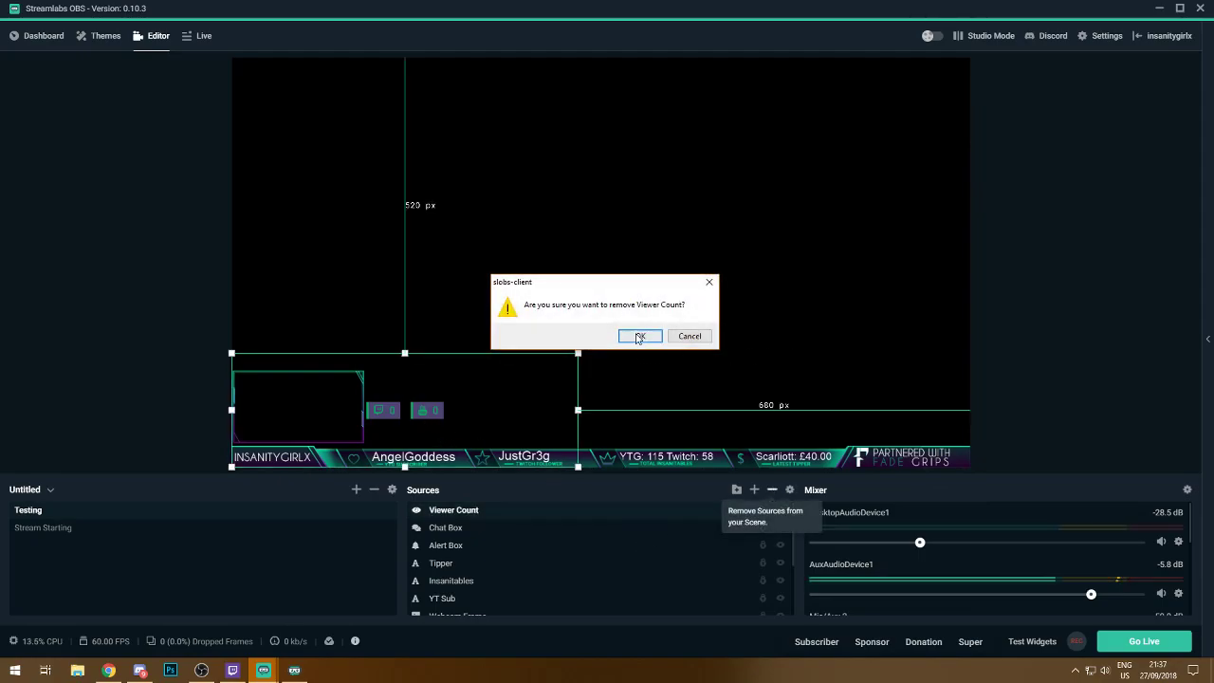
{"action": "left_click", "coordinate": [640, 337]}
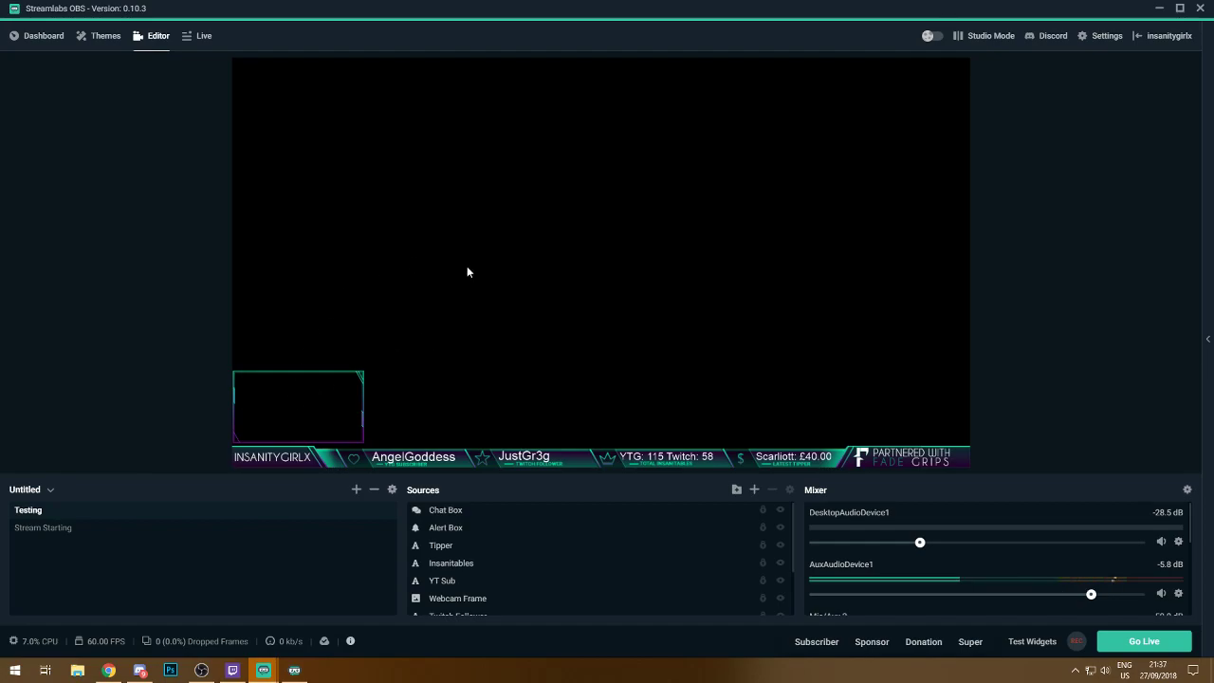
{"action": "scroll", "coordinate": [738, 555], "scroll_direction": "down", "scroll_amount": 2}
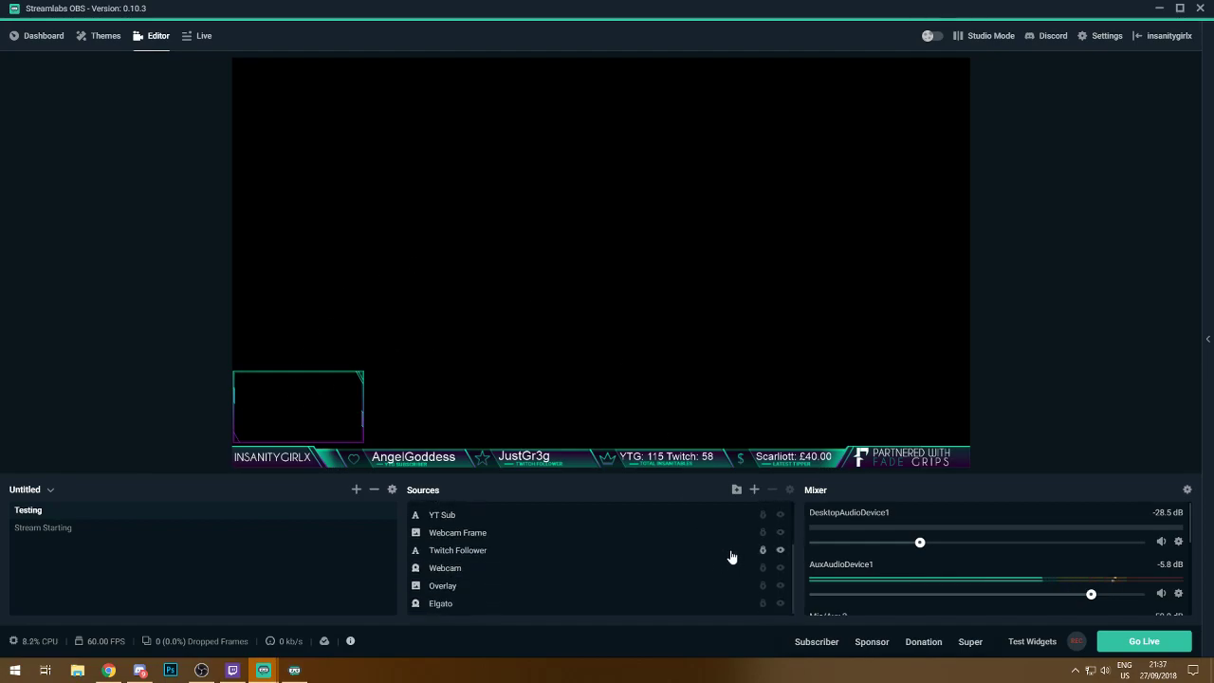
{"action": "scroll", "coordinate": [726, 560], "scroll_direction": "up", "scroll_amount": 3}
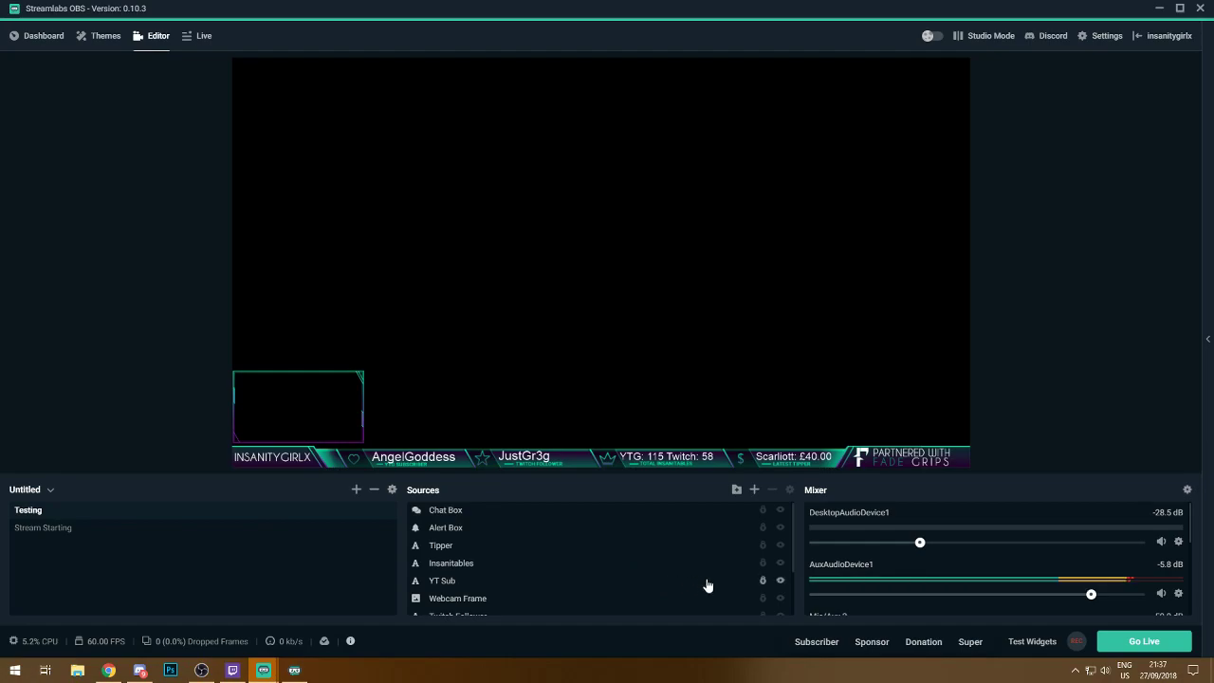
- Deactivate the Razer Kiyo device in the Webcam source's properties and save the change
{"action": "scroll", "coordinate": [536, 545], "scroll_direction": "down", "scroll_amount": 3}
{"action": "double_click", "coordinate": [537, 537]}
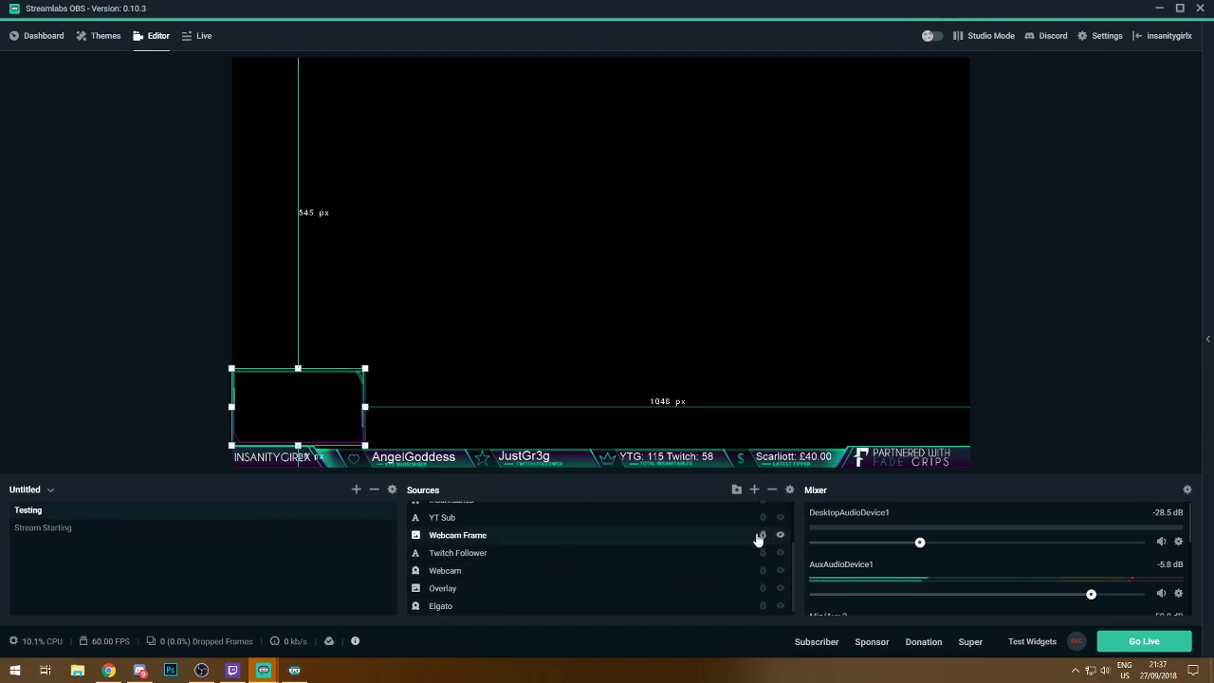
{"action": "left_click", "coordinate": [721, 567]}
{"action": "left_click", "coordinate": [537, 553]}
{"action": "left_click", "coordinate": [535, 520]}
{"action": "left_click", "coordinate": [517, 573]}
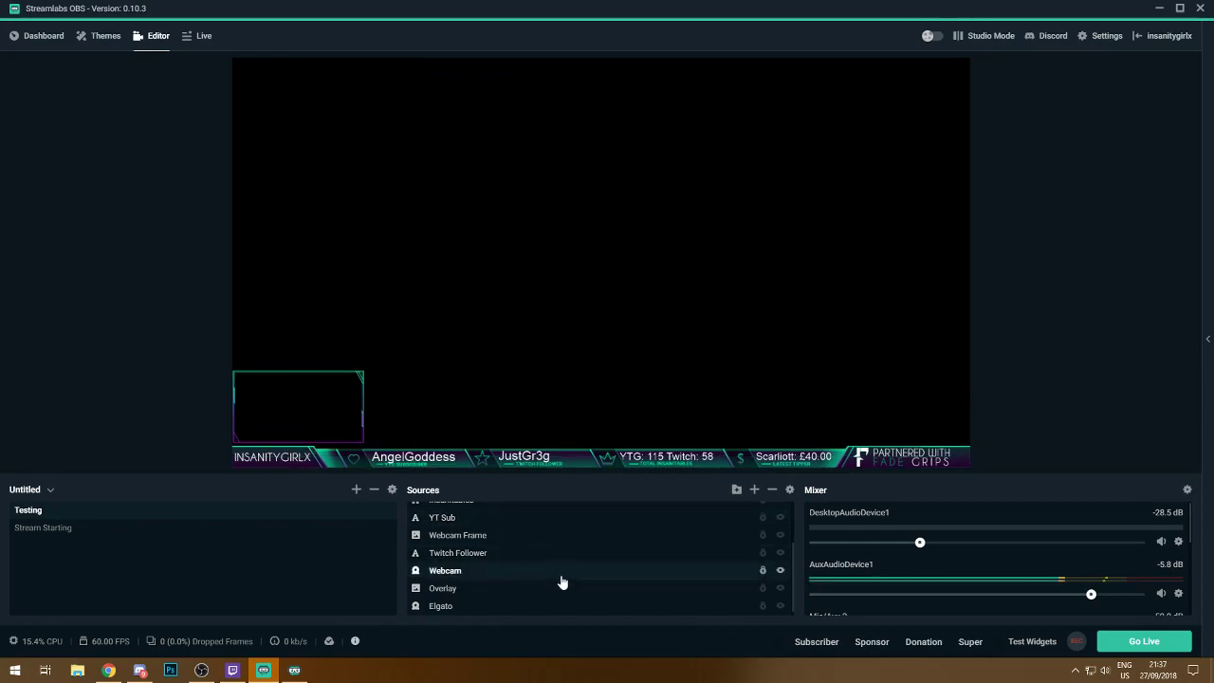
{"action": "double_click", "coordinate": [563, 578]}
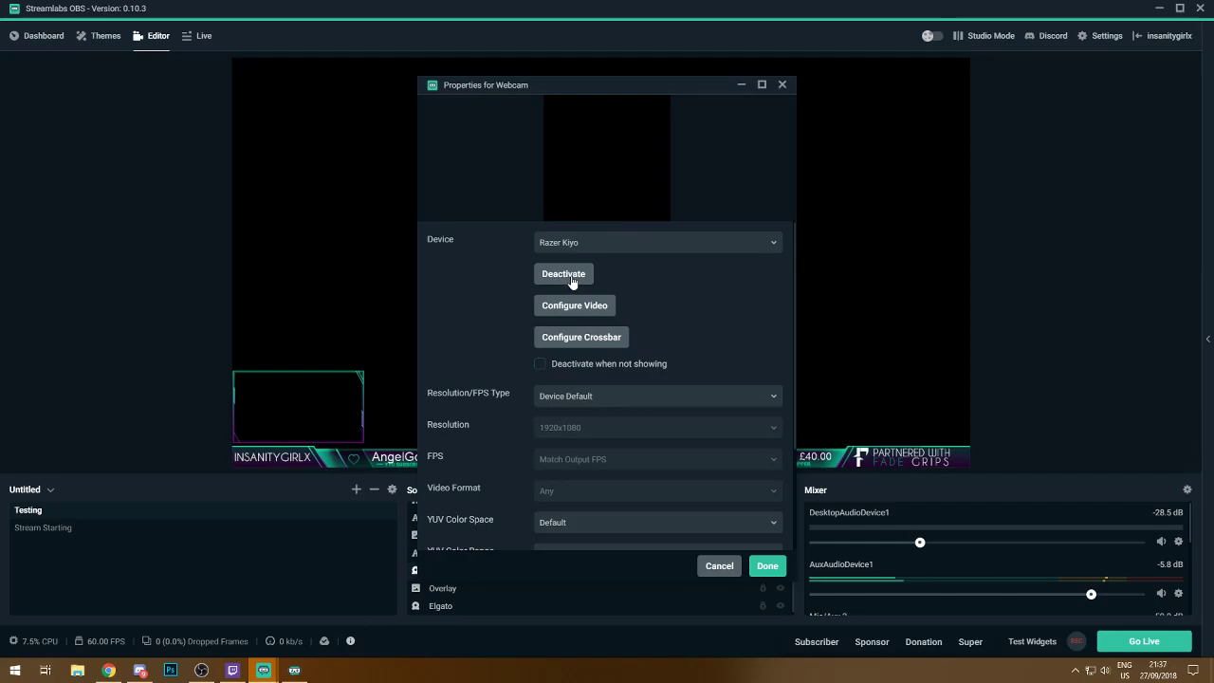
{"action": "left_click", "coordinate": [557, 275]}
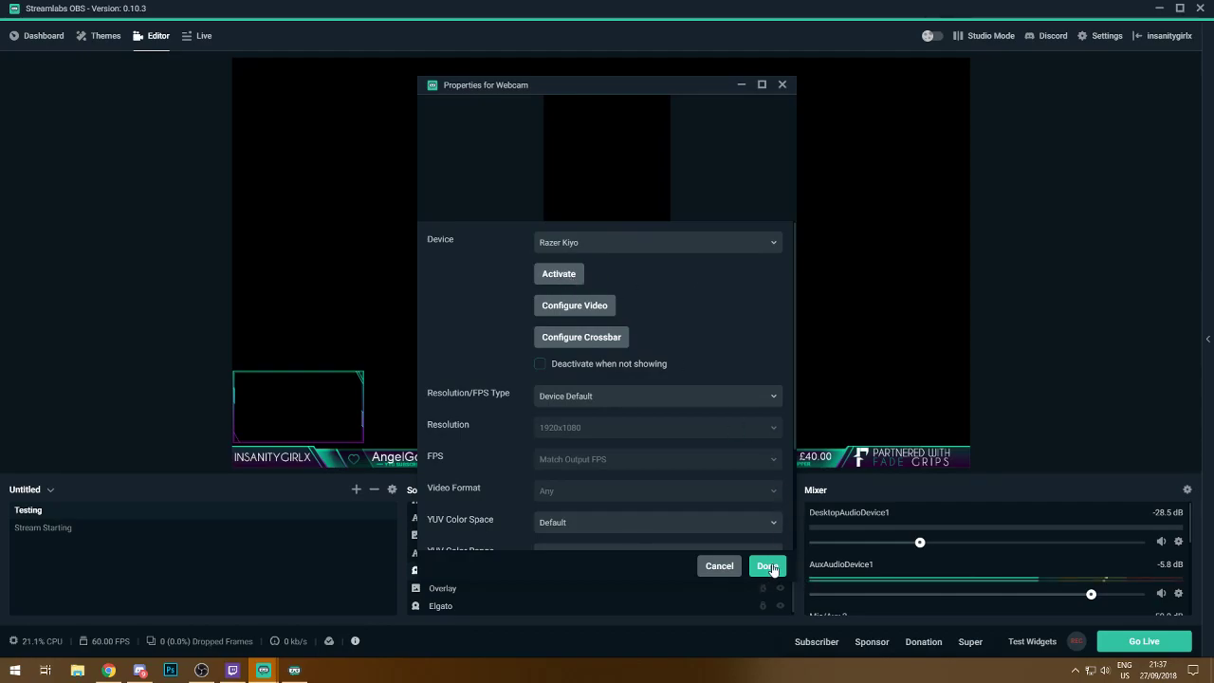
{"action": "left_click", "coordinate": [767, 566]}
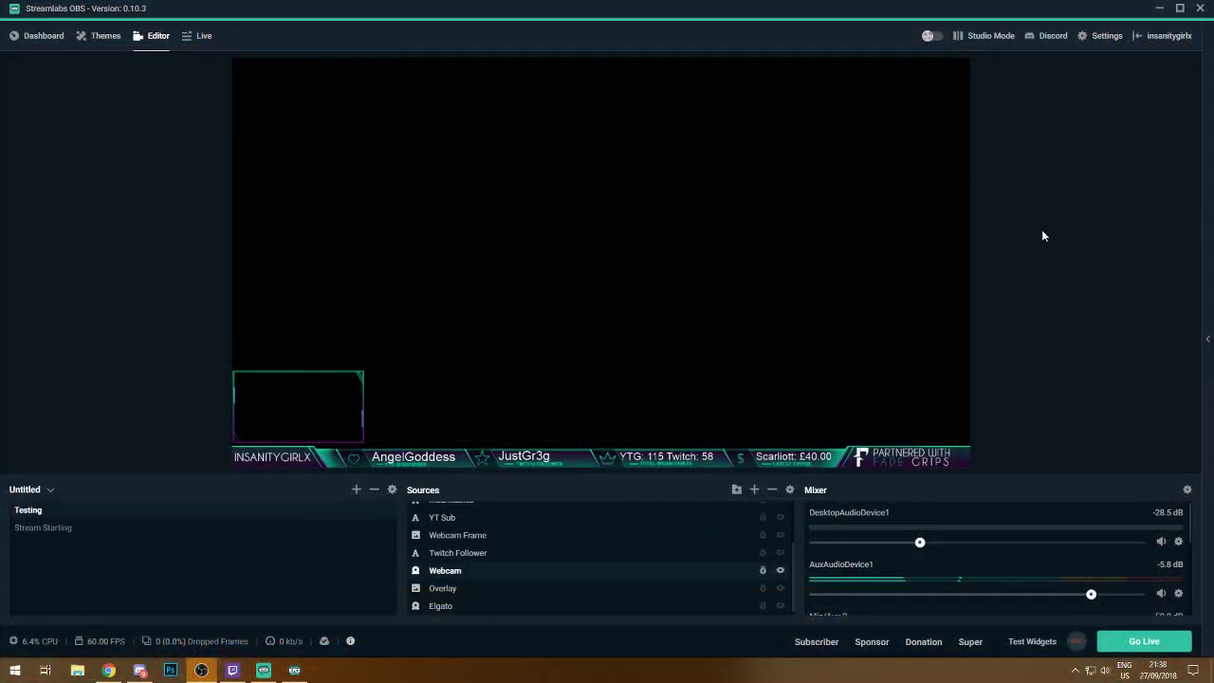
{"action": "left_click", "coordinate": [1041, 235]}
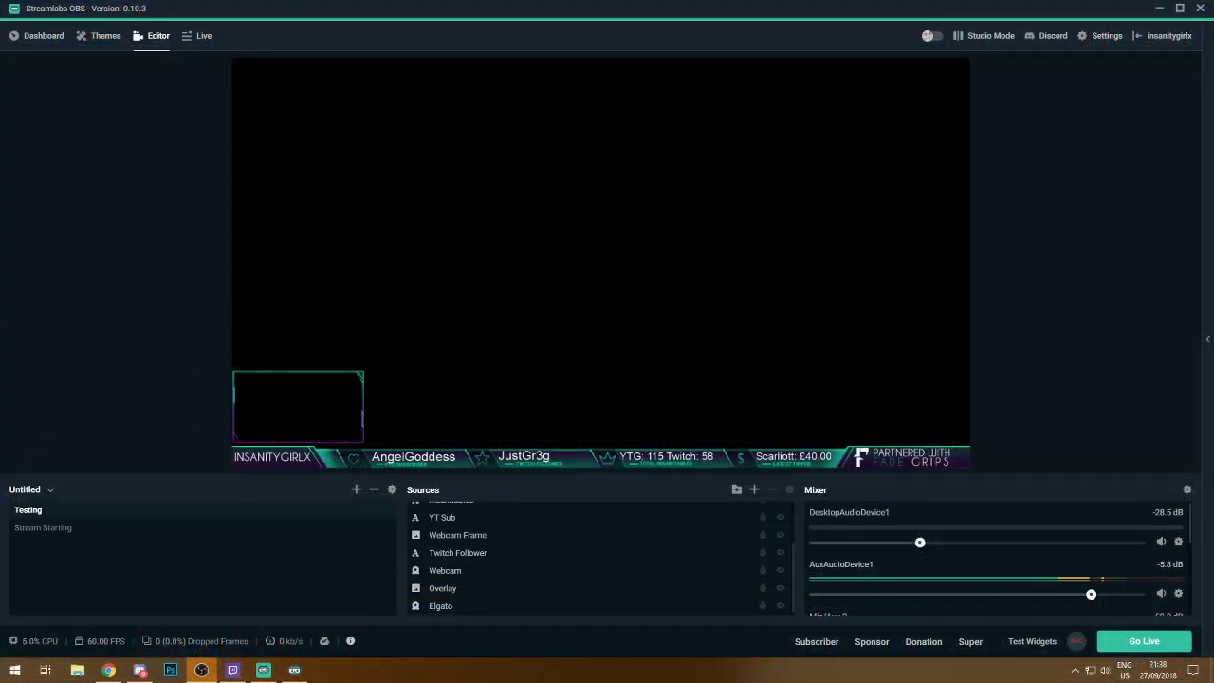
{"action": "left_click", "coordinate": [505, 540]}
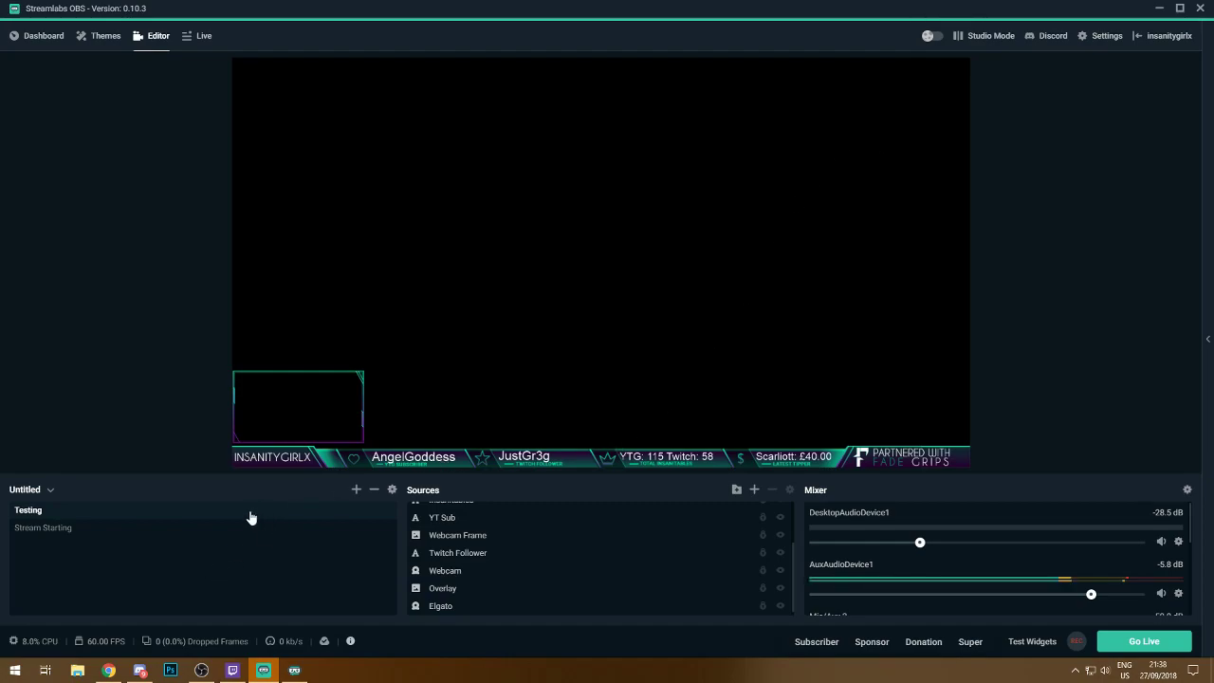
- Switch to the Clearview - by Nerd Or Die scene collection and view its Supporter Stack and Sources scenes
{"action": "left_click", "coordinate": [42, 487]}
{"action": "scroll", "coordinate": [44, 569], "scroll_direction": "down", "scroll_amount": 3}
{"action": "left_click", "coordinate": [43, 569]}
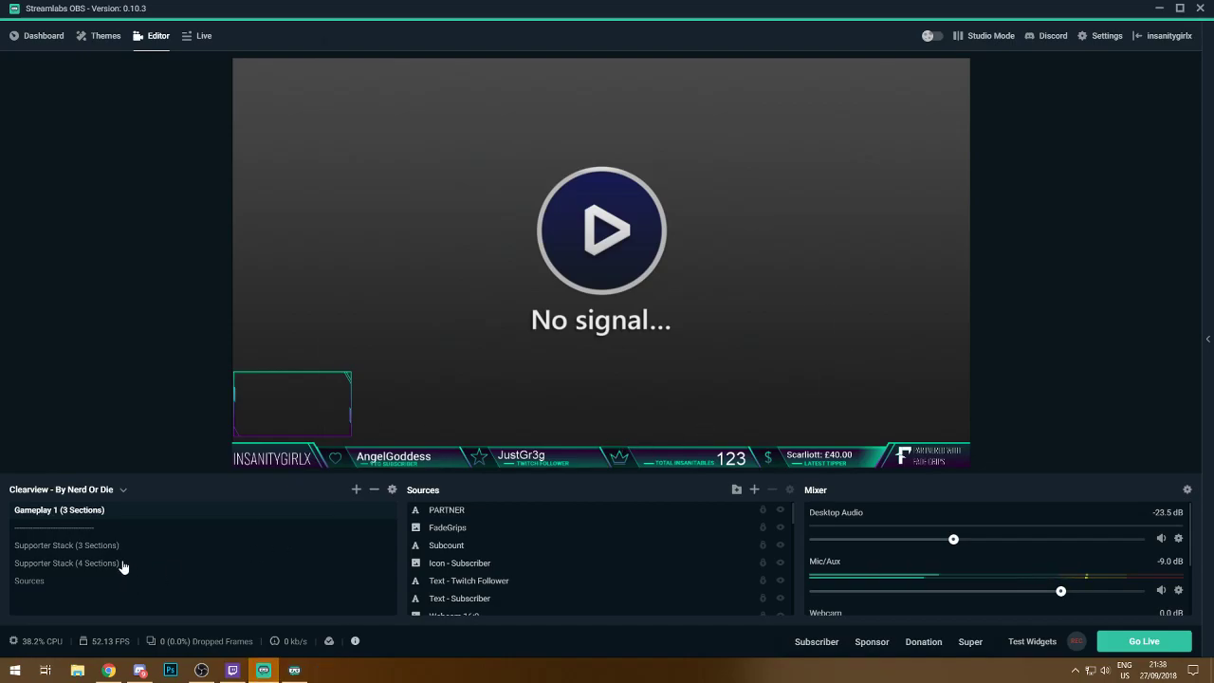
{"action": "left_click", "coordinate": [100, 545]}
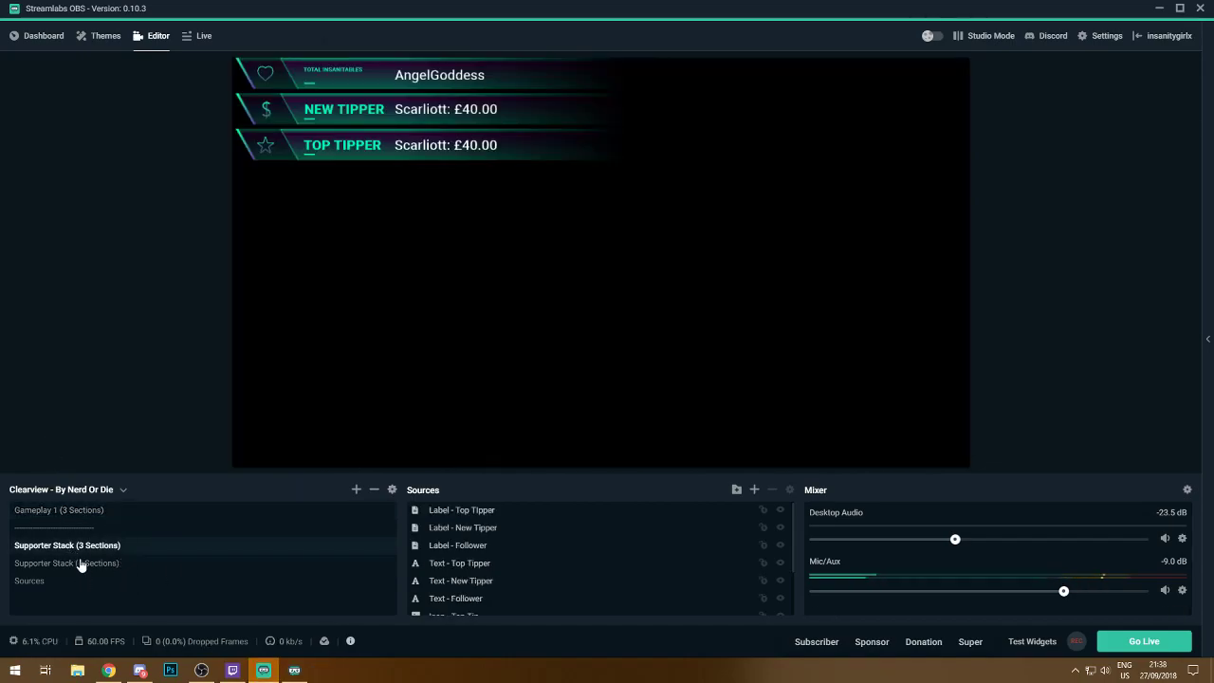
{"action": "left_click", "coordinate": [79, 564]}
{"action": "left_click", "coordinate": [45, 582]}
{"action": "left_click", "coordinate": [62, 564]}
{"action": "left_click", "coordinate": [55, 588]}
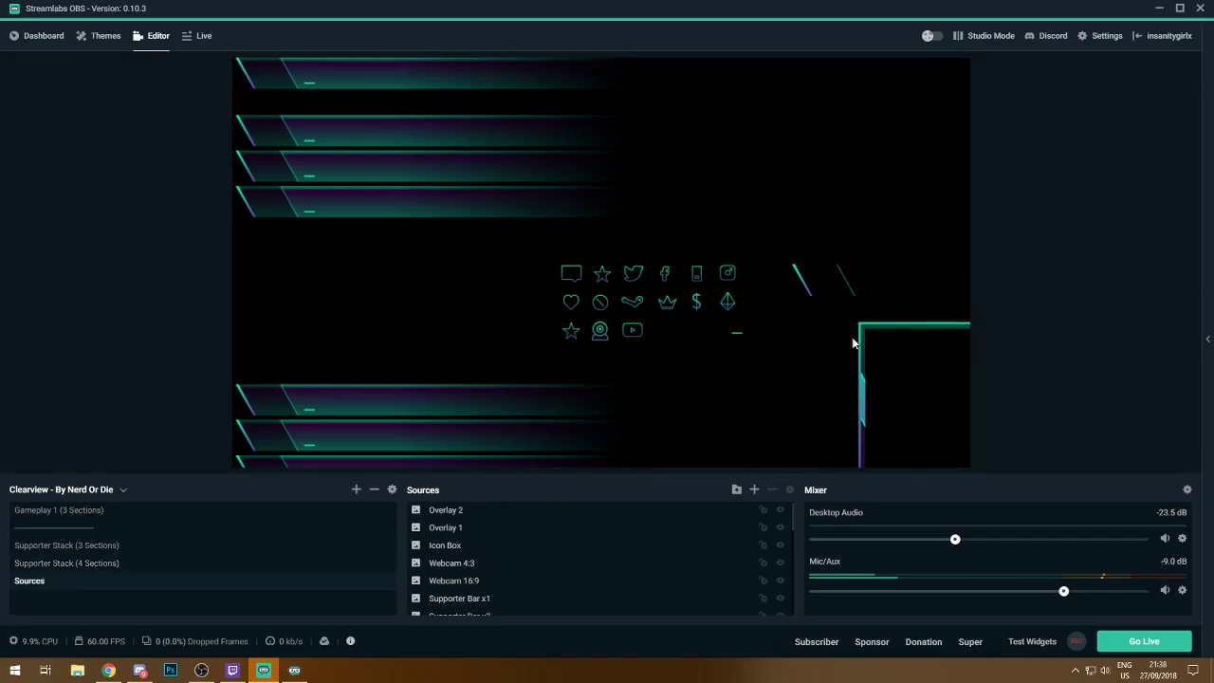
- Move the Webcam 16:9 frame fully into the canvas to show it, and remove the Sources scene
{"action": "left_click_drag", "start_coordinate": [923, 395], "coordinate": [403, 240]}
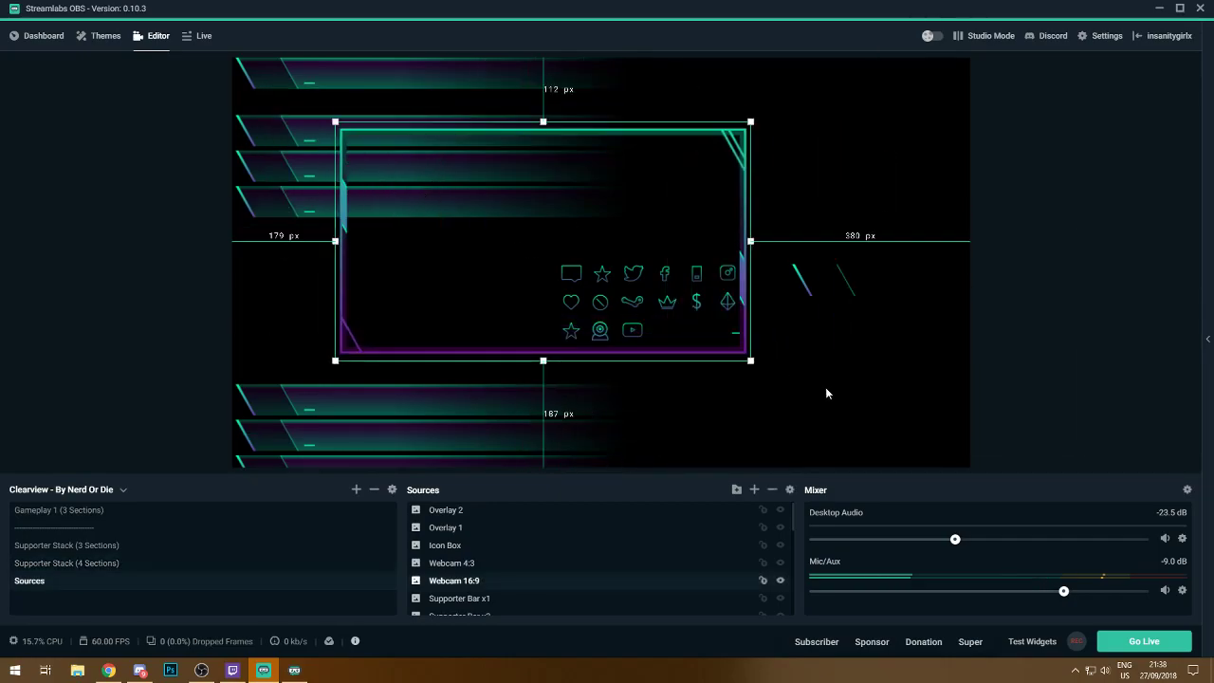
{"action": "left_click_drag", "start_coordinate": [677, 288], "coordinate": [537, 213]}
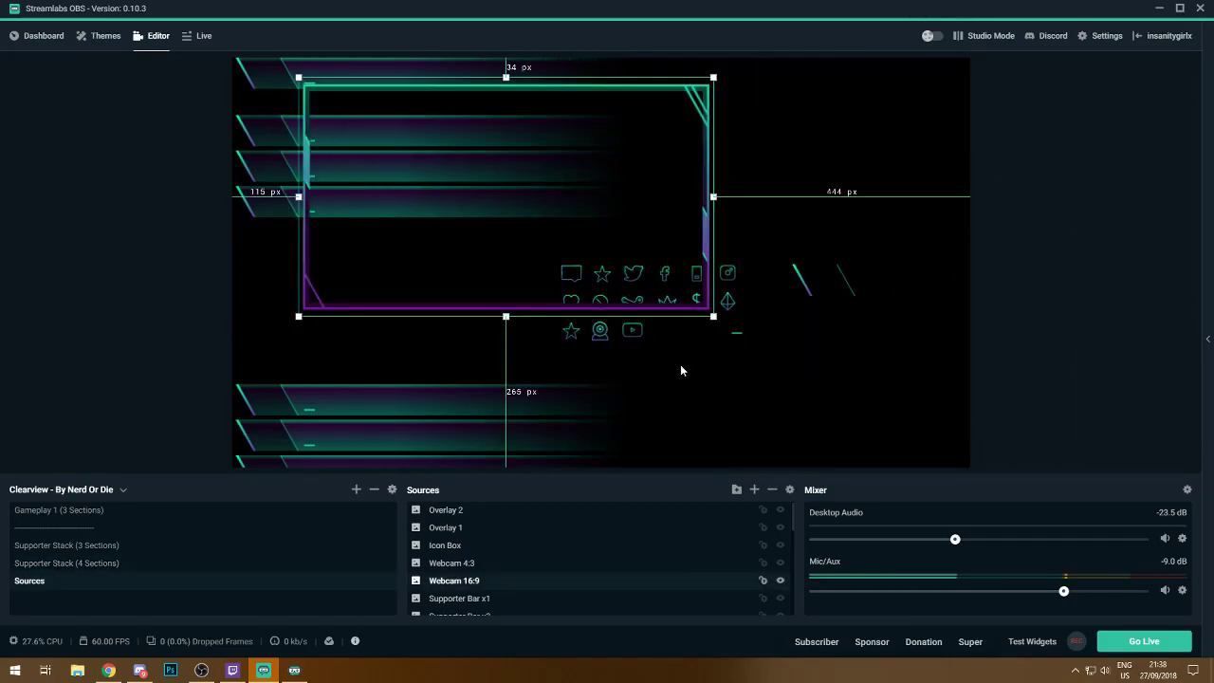
{"action": "scroll", "coordinate": [545, 556], "scroll_direction": "down", "scroll_amount": 5}
{"action": "scroll", "coordinate": [547, 561], "scroll_direction": "up", "scroll_amount": 5}
{"action": "left_click", "coordinate": [372, 491]}
{"action": "left_click", "coordinate": [693, 337]}
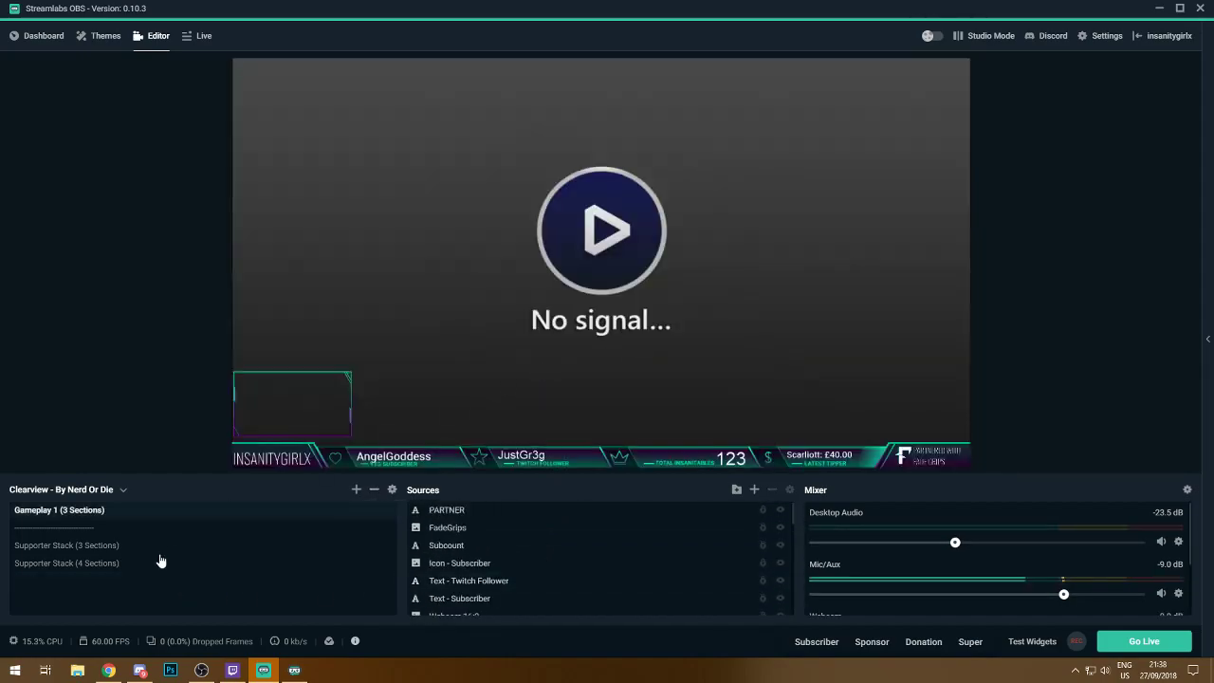
- Remove the Supporter Stack (3 Sections) and Supporter Stack (4 Sections) scenes from the Clearview collection
{"action": "left_click", "coordinate": [239, 546]}
{"action": "left_click", "coordinate": [373, 490]}
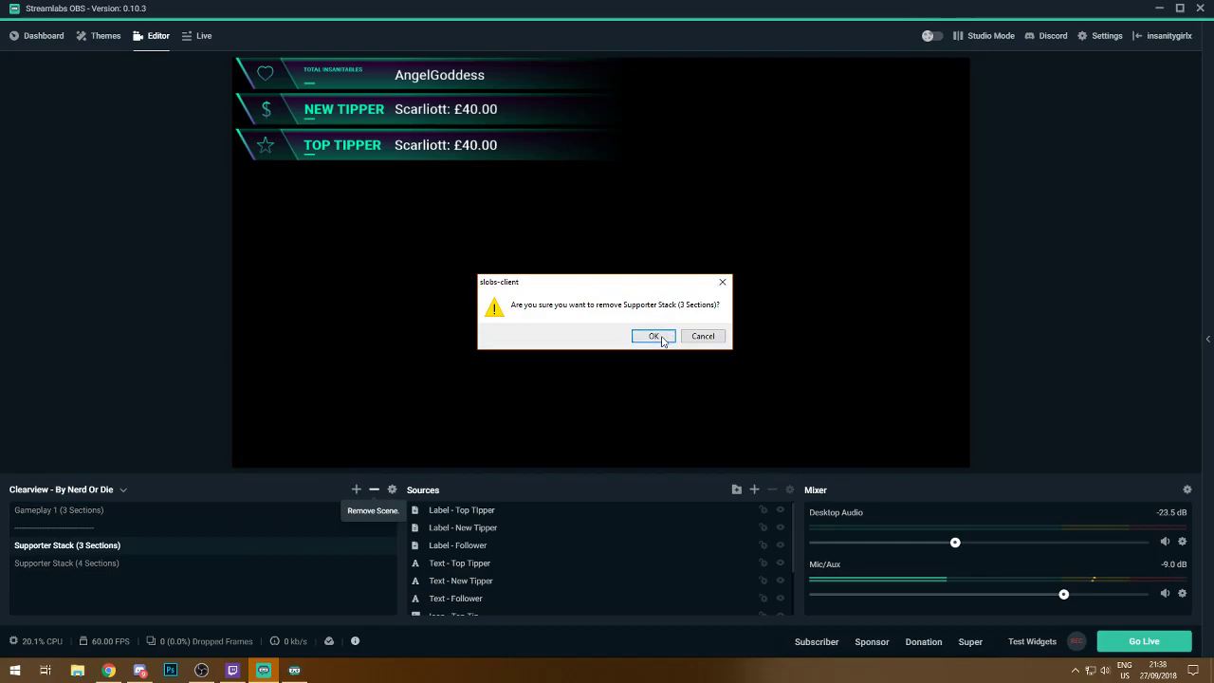
{"action": "key", "text": "Return"}
{"action": "left_click", "coordinate": [208, 545]}
{"action": "left_click", "coordinate": [374, 489]}
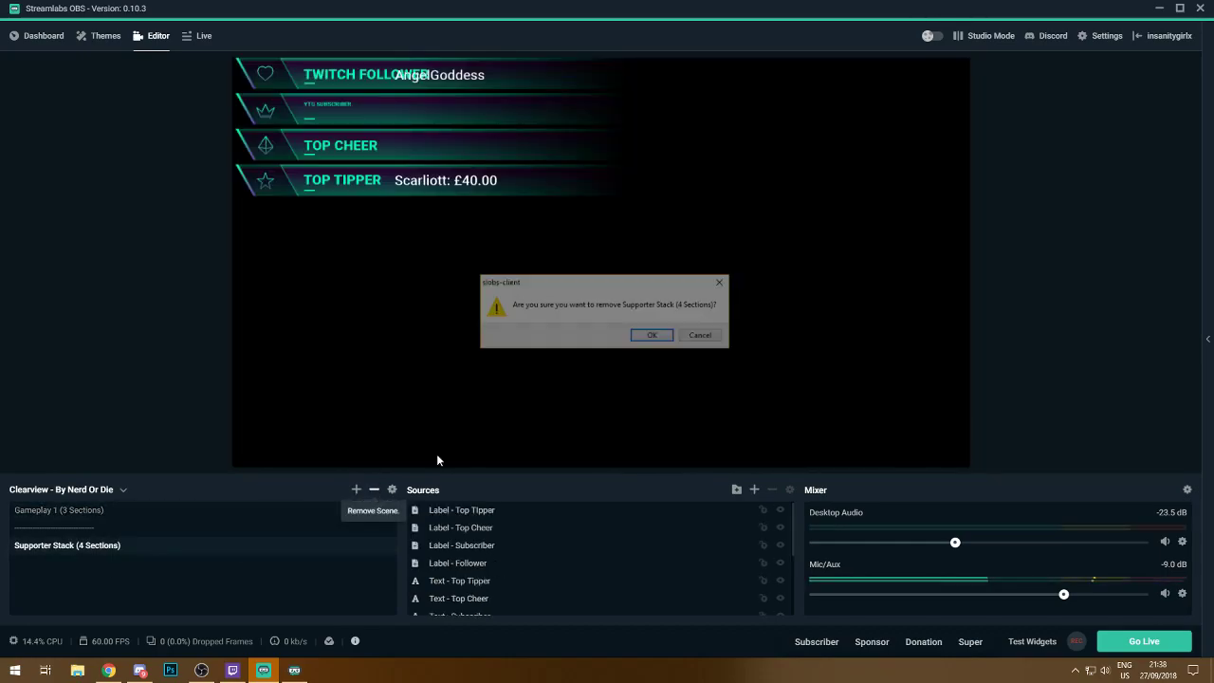
{"action": "left_click", "coordinate": [651, 338]}
- Remove the dashed divider scene, keeping Gameplay 1 (3 Sections), and look over the remaining scene's sources
{"action": "left_click", "coordinate": [374, 489]}
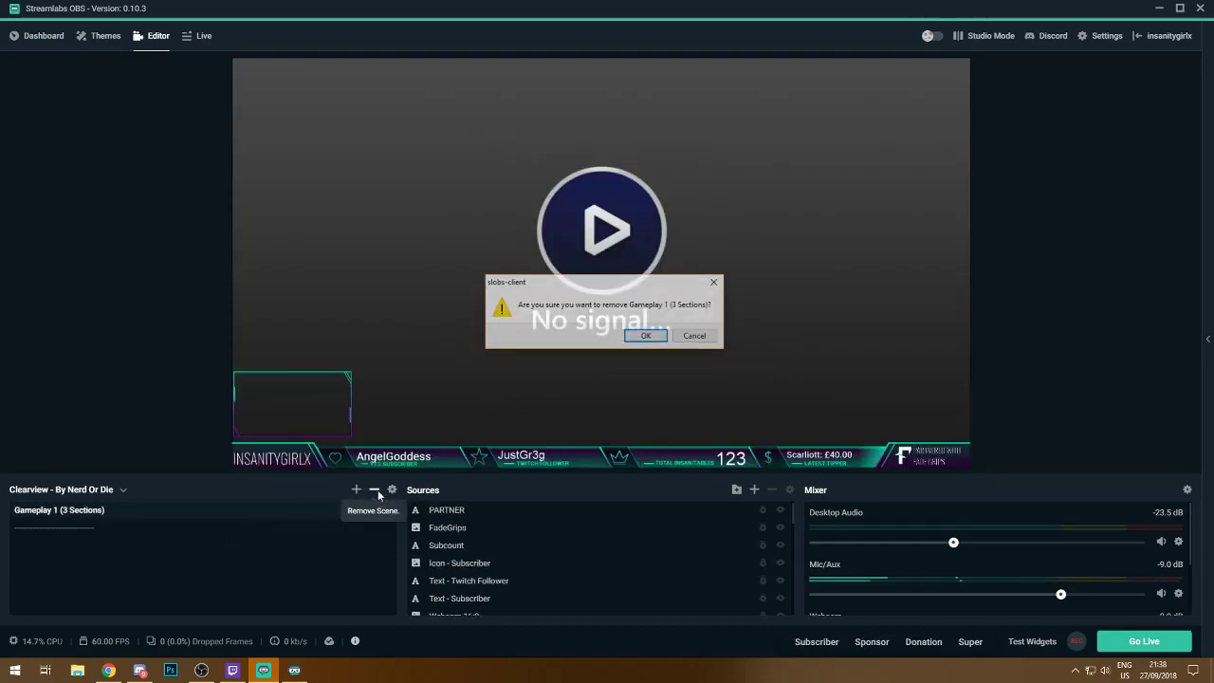
{"action": "left_click", "coordinate": [711, 337]}
{"action": "left_click", "coordinate": [275, 528]}
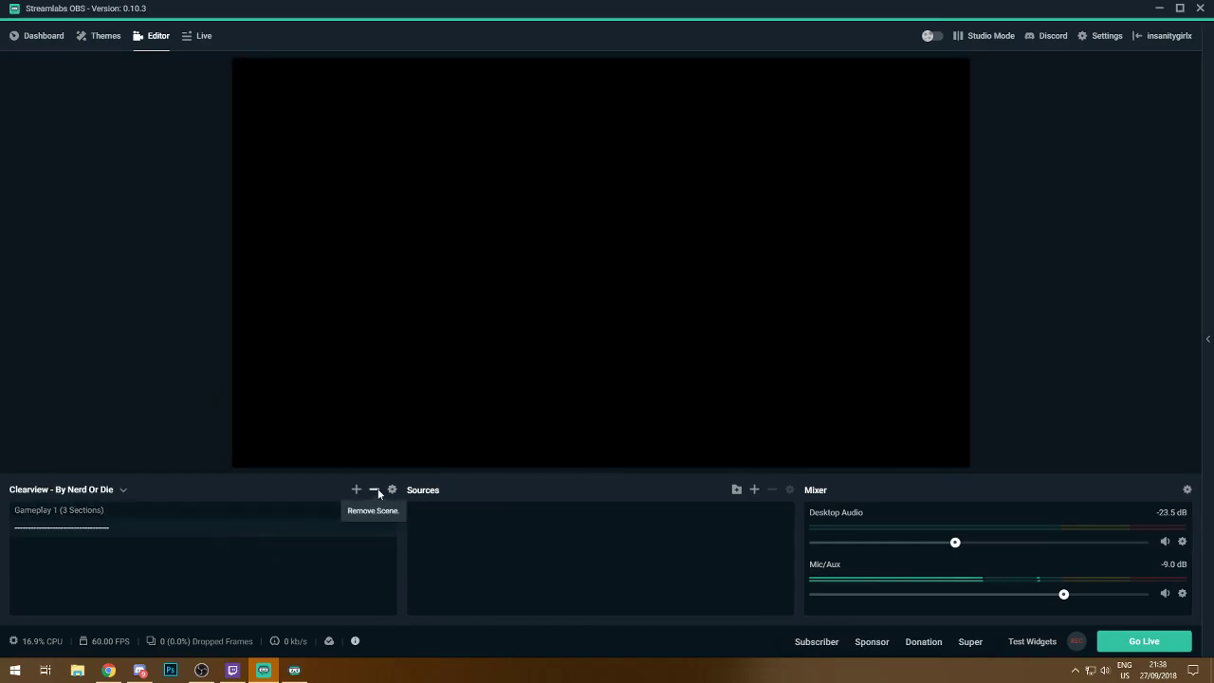
{"action": "left_click", "coordinate": [374, 489]}
{"action": "left_click", "coordinate": [661, 336]}
{"action": "scroll", "coordinate": [595, 561], "scroll_direction": "down", "scroll_amount": 3}
{"action": "scroll", "coordinate": [595, 561], "scroll_direction": "up", "scroll_amount": 3}
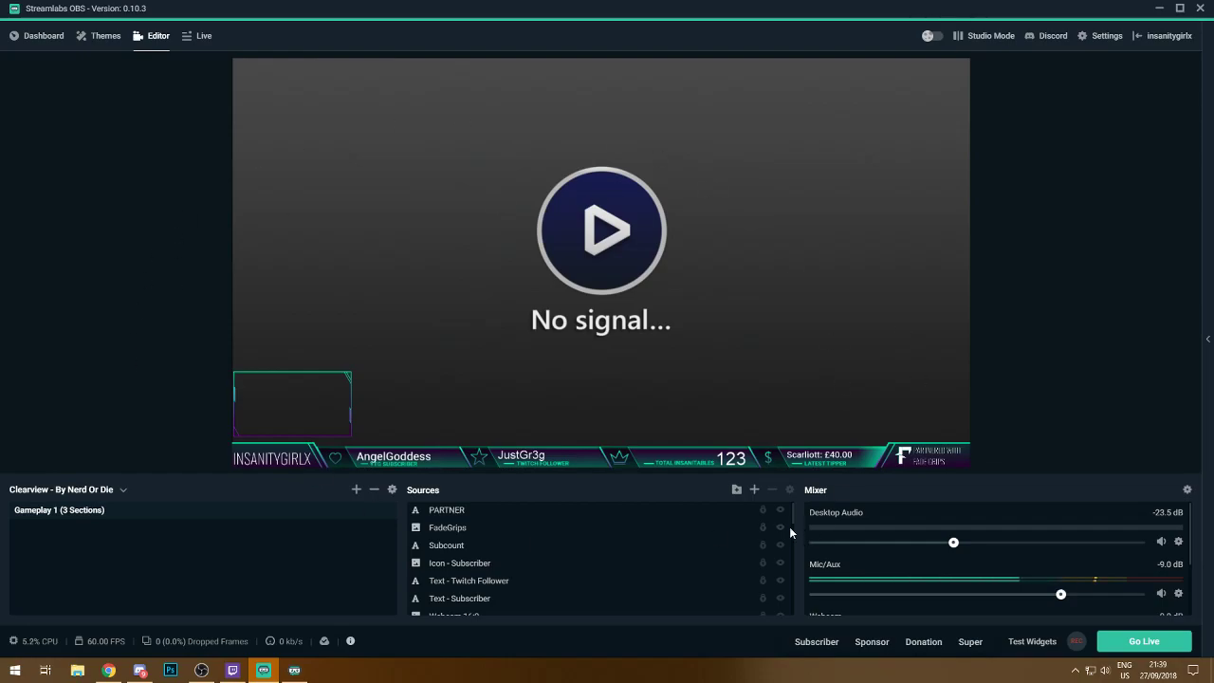
- View the scene themes library, return to the editor and switch to the Pink Sapphire scene collection
{"action": "left_click", "coordinate": [103, 37]}
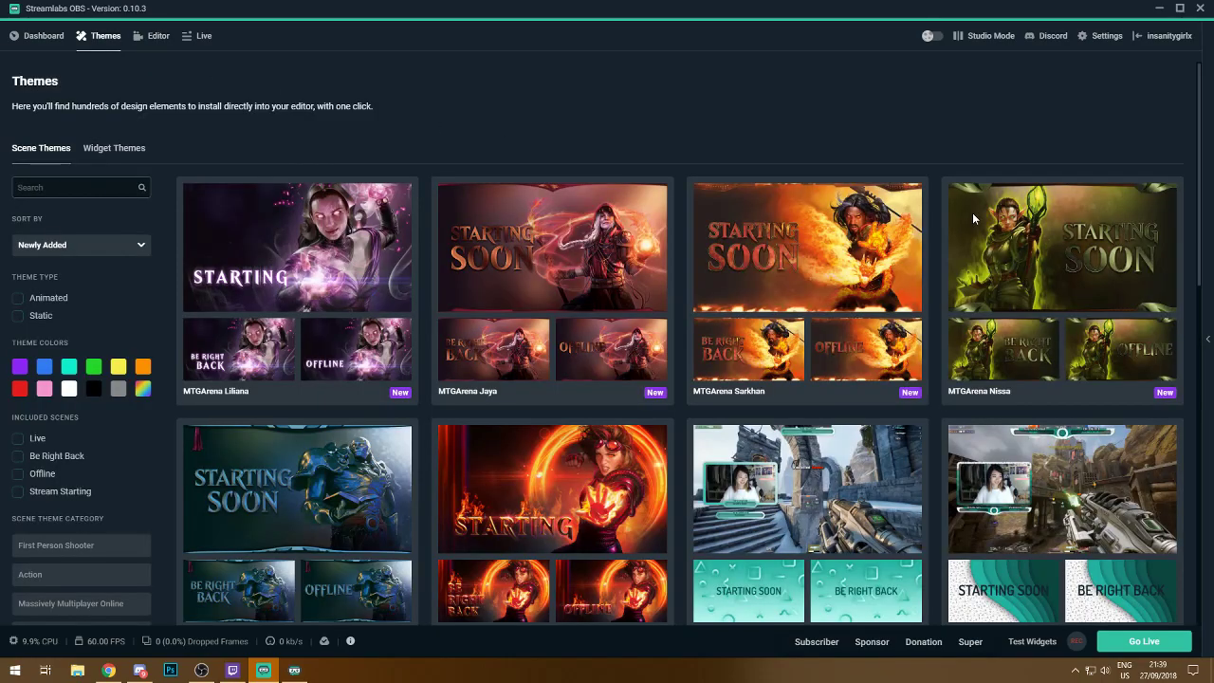
{"action": "left_click", "coordinate": [150, 36]}
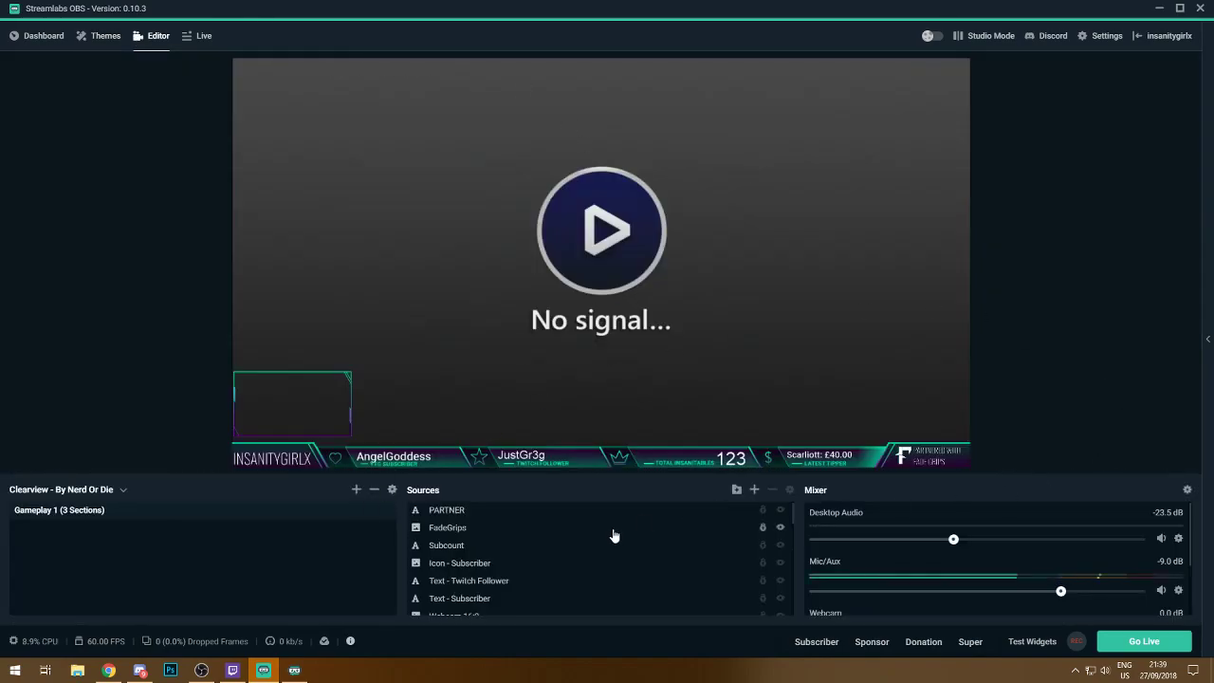
{"action": "left_click", "coordinate": [118, 490]}
{"action": "scroll", "coordinate": [90, 575], "scroll_direction": "down", "scroll_amount": 2}
{"action": "scroll", "coordinate": [46, 551], "scroll_direction": "up", "scroll_amount": 2}
{"action": "scroll", "coordinate": [57, 555], "scroll_direction": "down", "scroll_amount": 2}
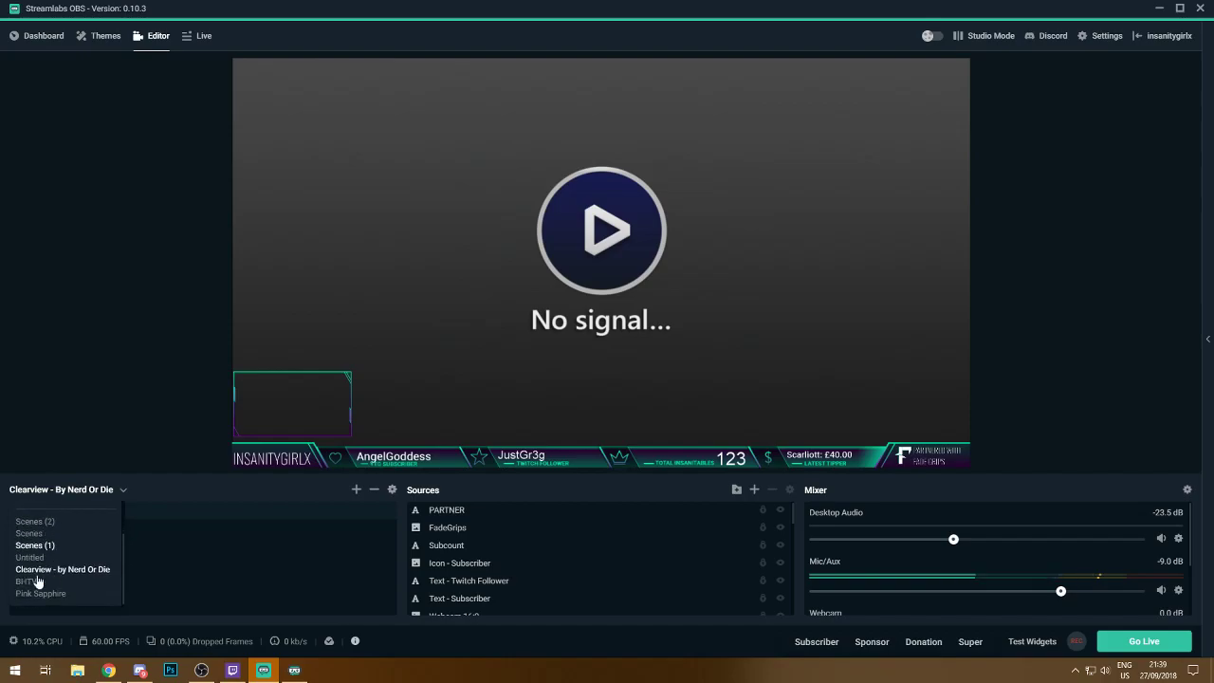
{"action": "left_click", "coordinate": [38, 591]}
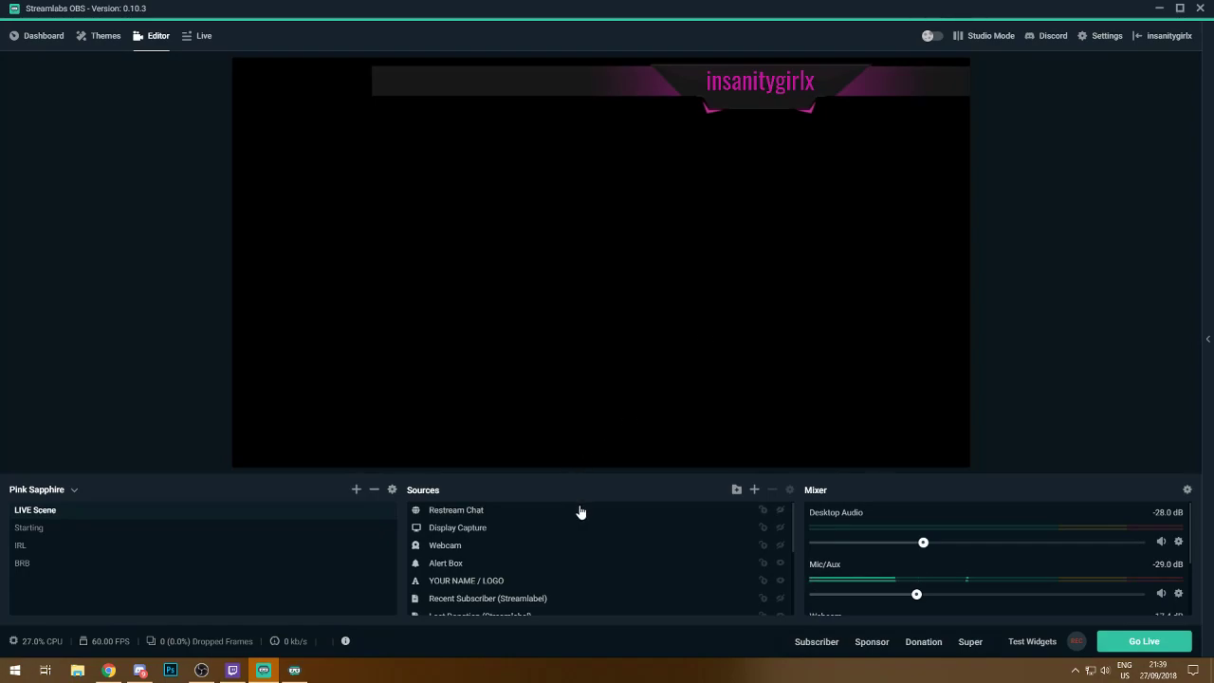
- Preview the Starting, IRL and BRB scenes of the Pink Sapphire collection and return to LIVE Scene
{"action": "left_click", "coordinate": [61, 527]}
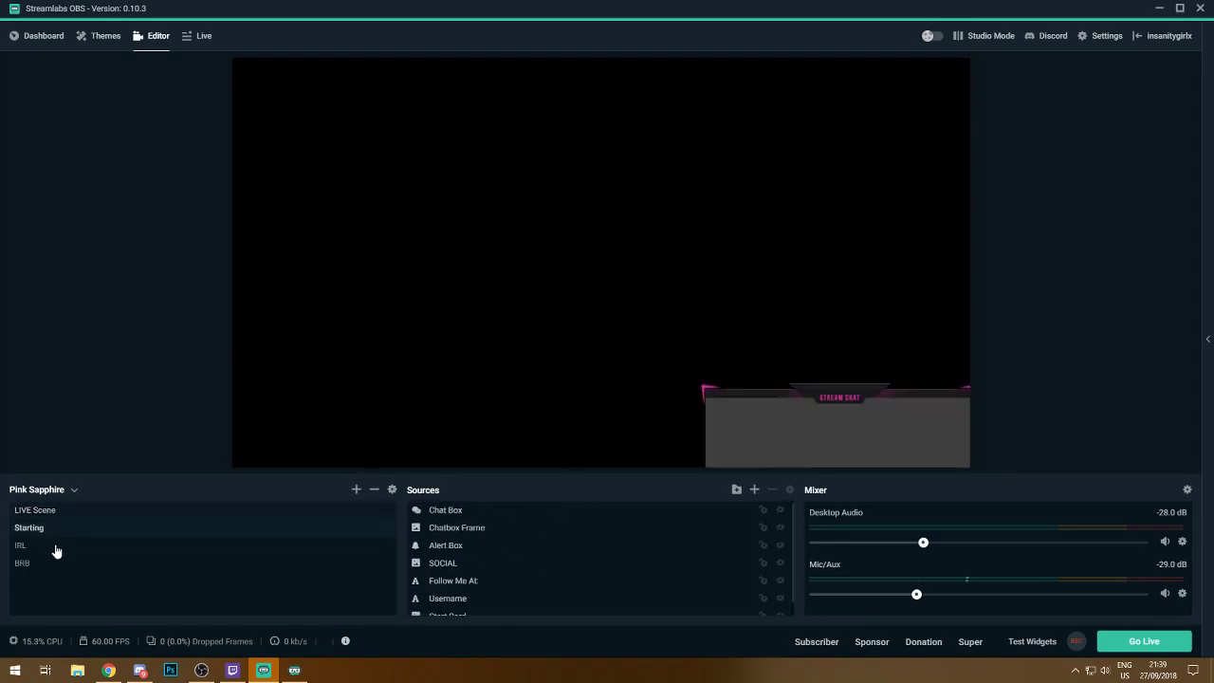
{"action": "left_click", "coordinate": [62, 546]}
{"action": "left_click", "coordinate": [82, 564]}
{"action": "left_click", "coordinate": [78, 548]}
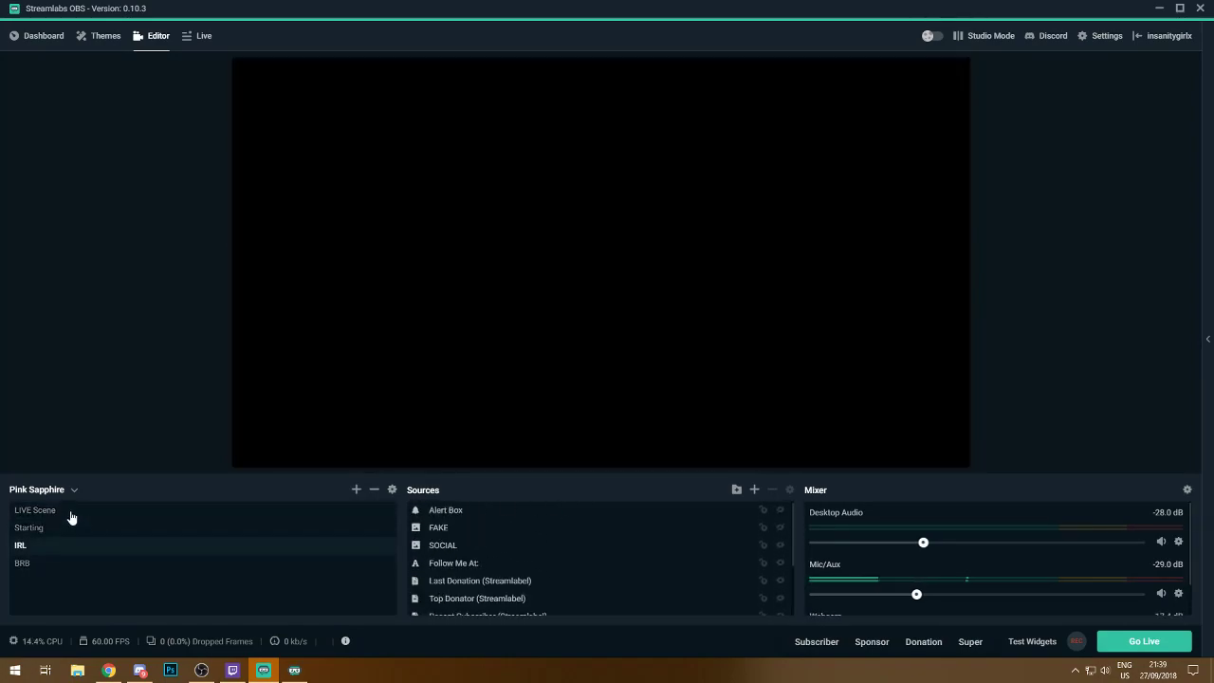
{"action": "left_click", "coordinate": [71, 511]}
- Open the list of scene collections from Pink Sapphire
{"action": "left_click", "coordinate": [73, 490]}
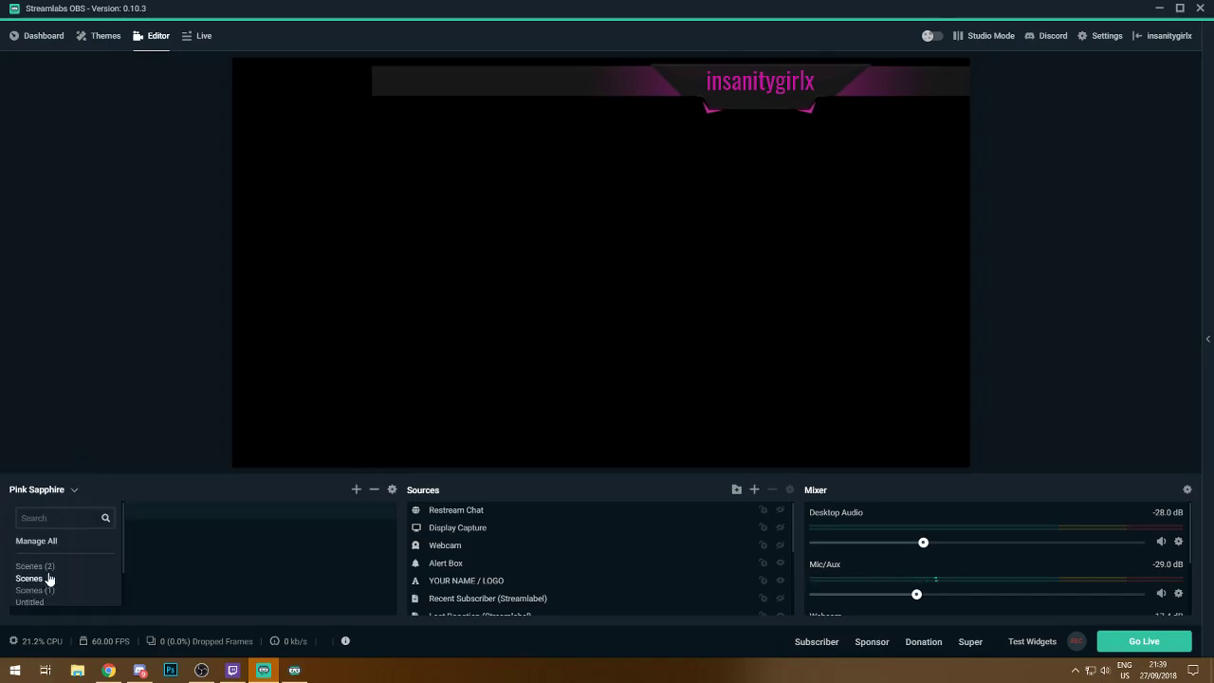